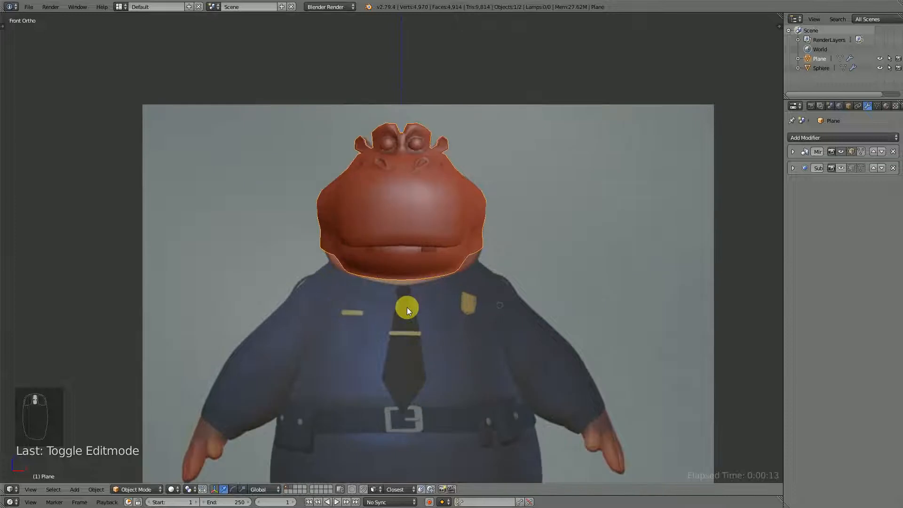
- Turn on the viewport display of the head's subdivision modifier while viewing the head against the side reference
scroll(433, 336, down, 3)
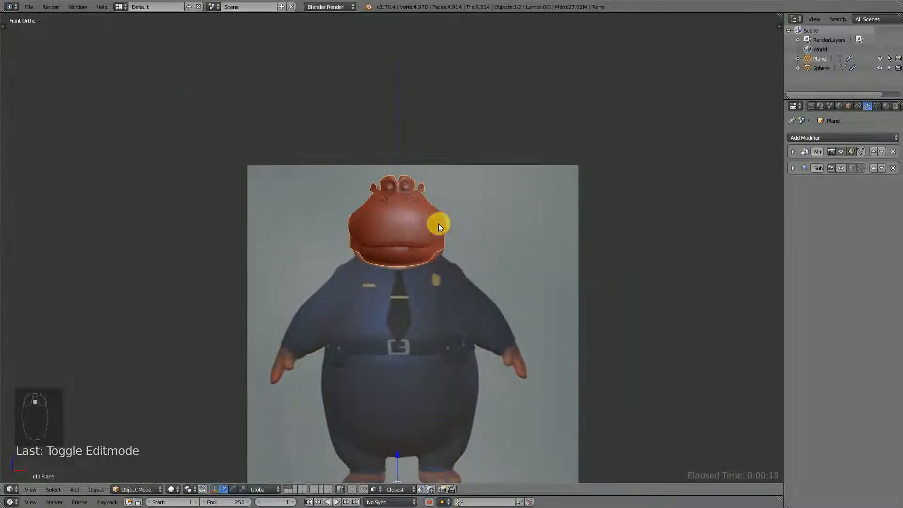
scroll(421, 250, up, 3)
scroll(472, 309, down, 1)
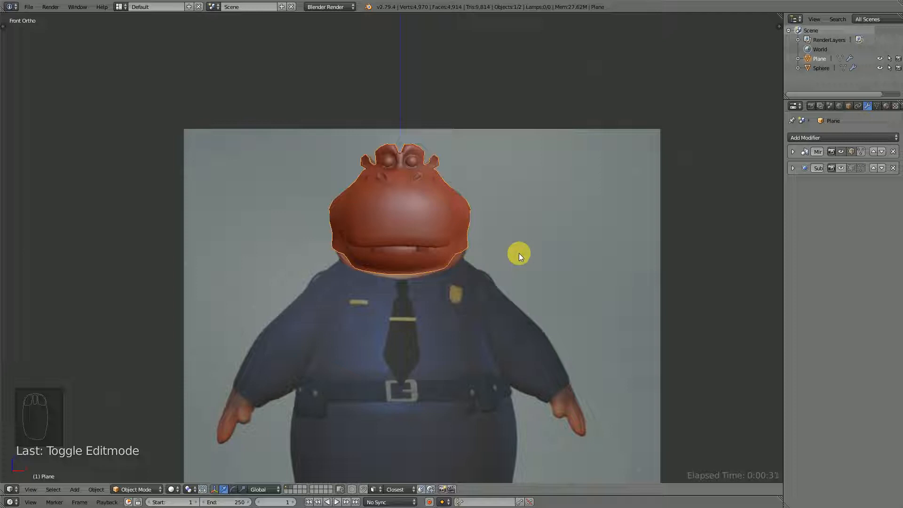
scroll(497, 283, up, 2)
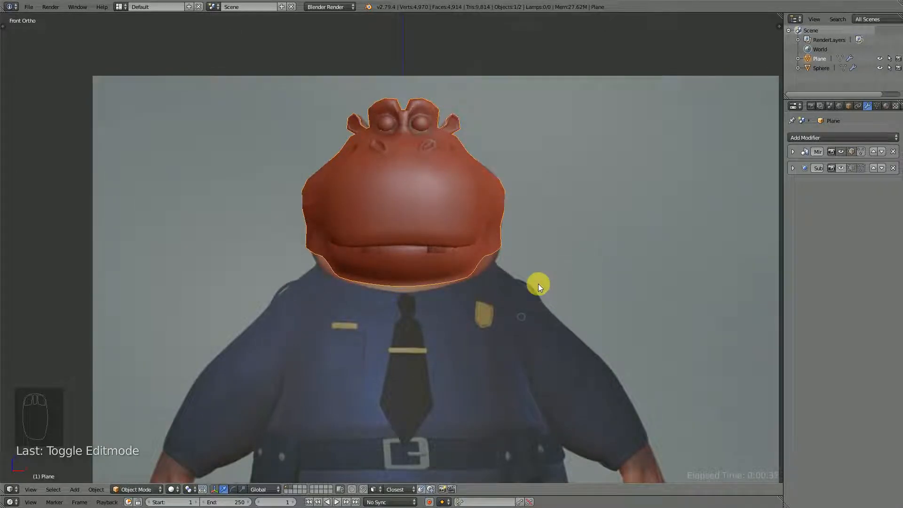
scroll(538, 284, down, 2)
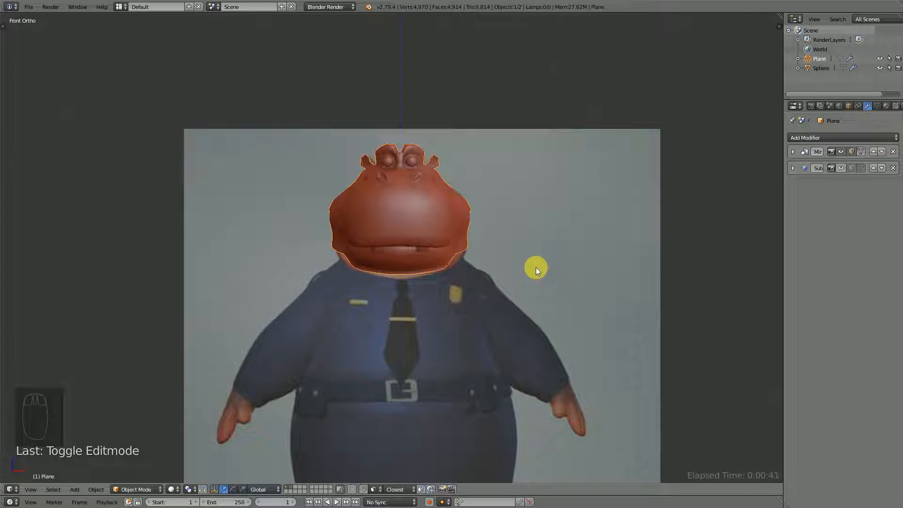
scroll(498, 264, up, 2)
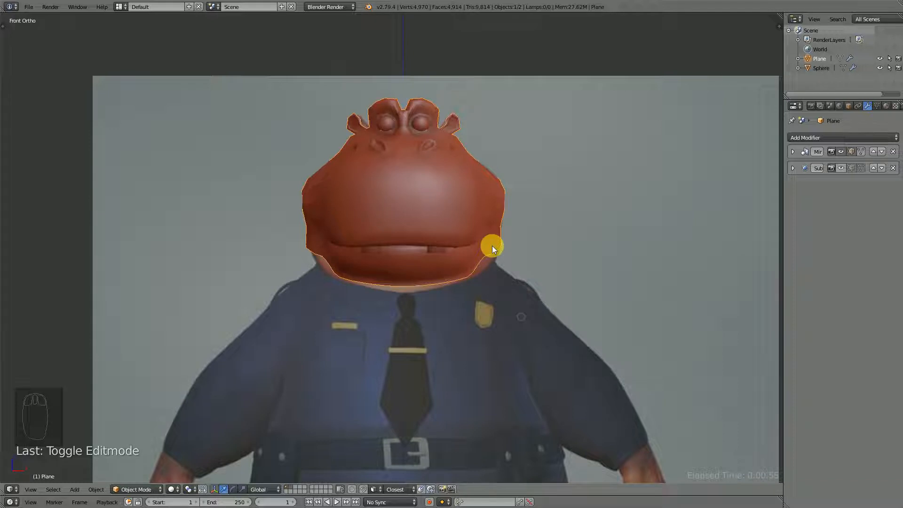
key(KP_3)
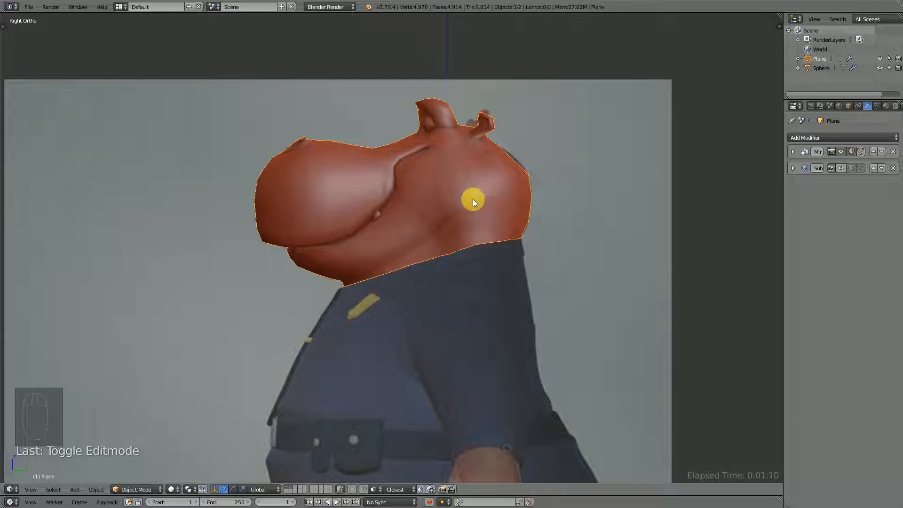
click(841, 168)
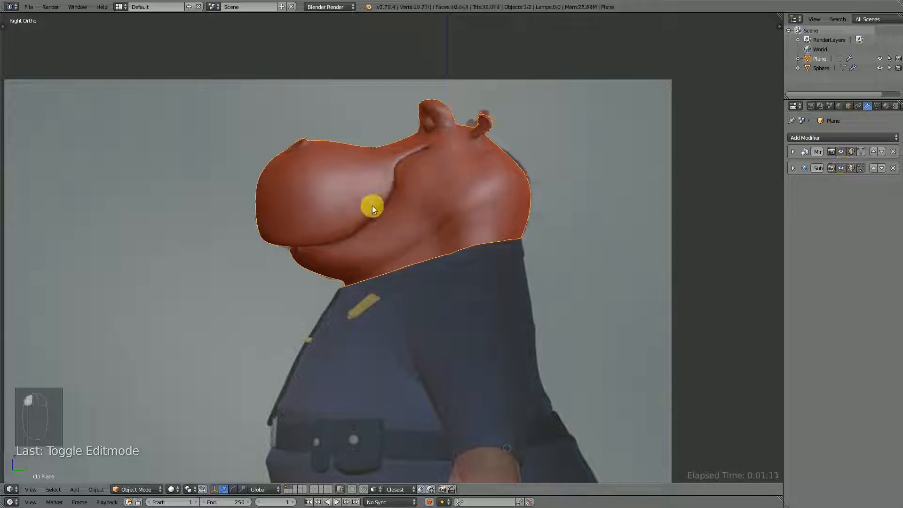
- Compare the smoothed head's outline with the side and front reference images
scroll(370, 228, up, 2)
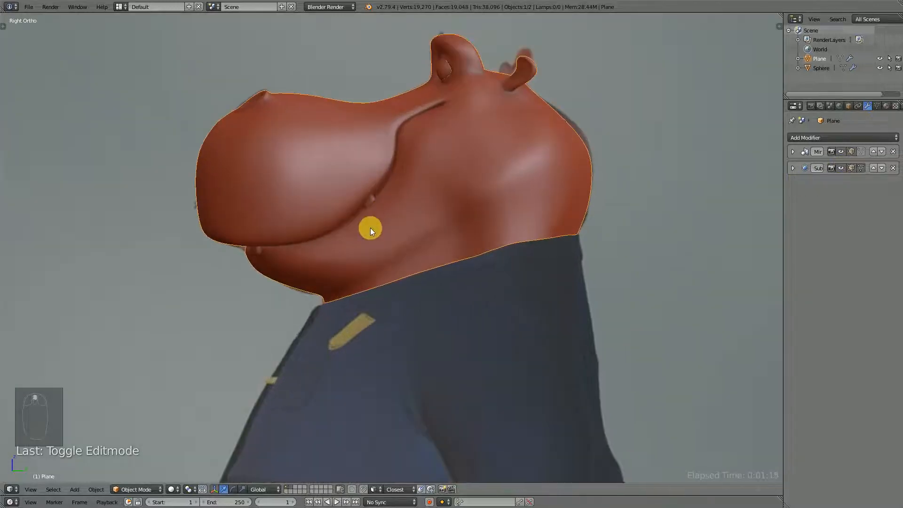
scroll(370, 227, down, 2)
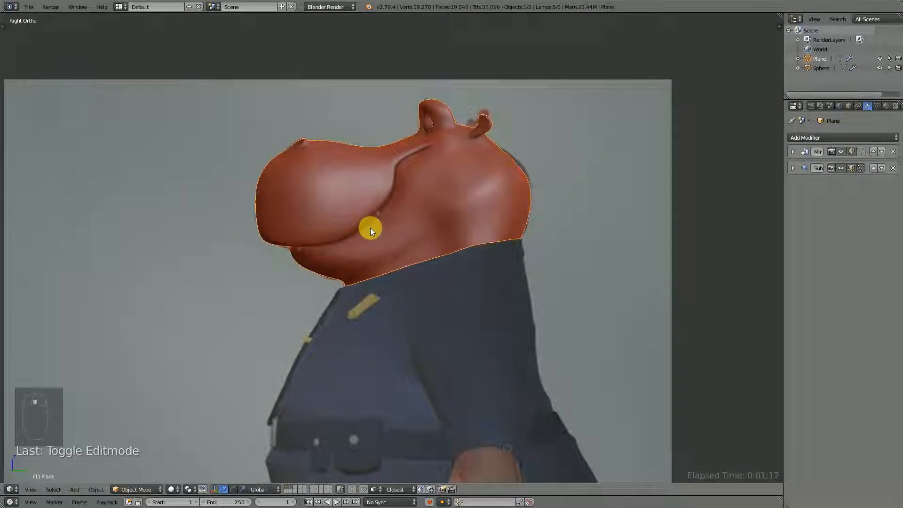
scroll(371, 228, up, 2)
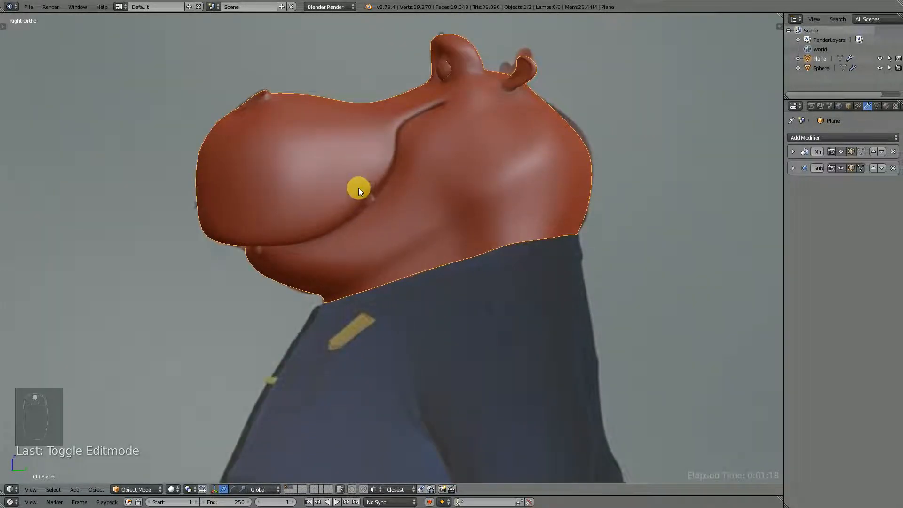
scroll(387, 183, down, 3)
key(KP_1)
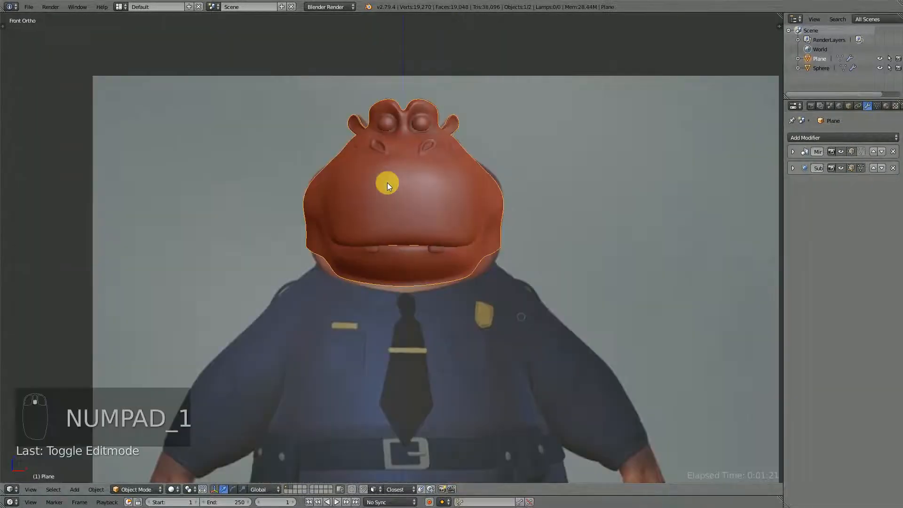
middle_drag(524, 197, 383, 161)
key(KP_3)
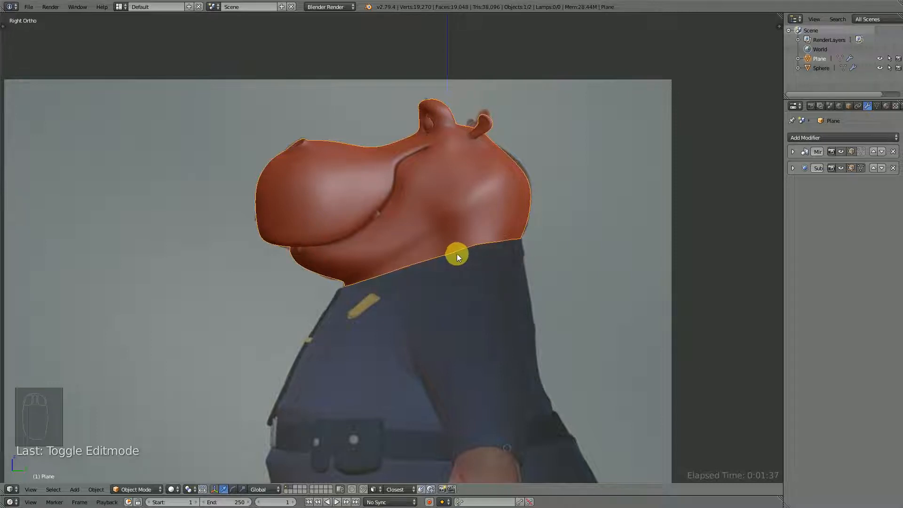
scroll(389, 240, up, 2)
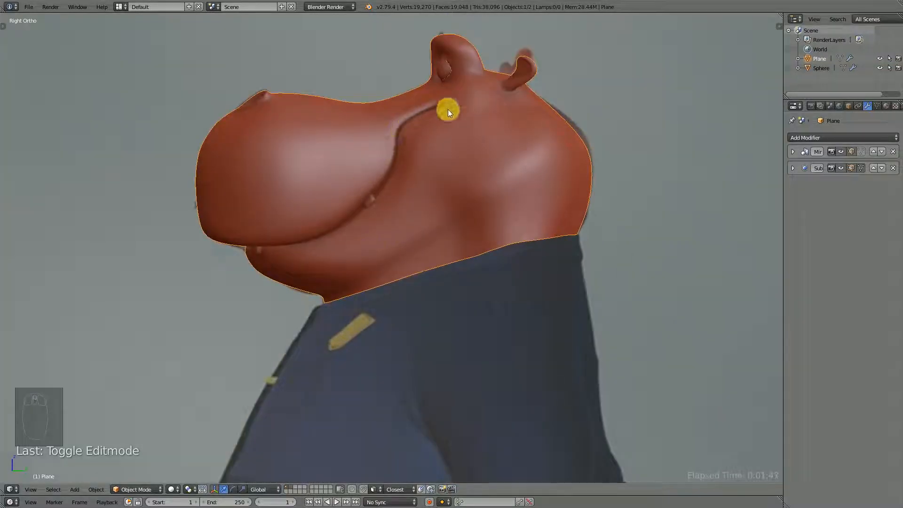
key(KP_1)
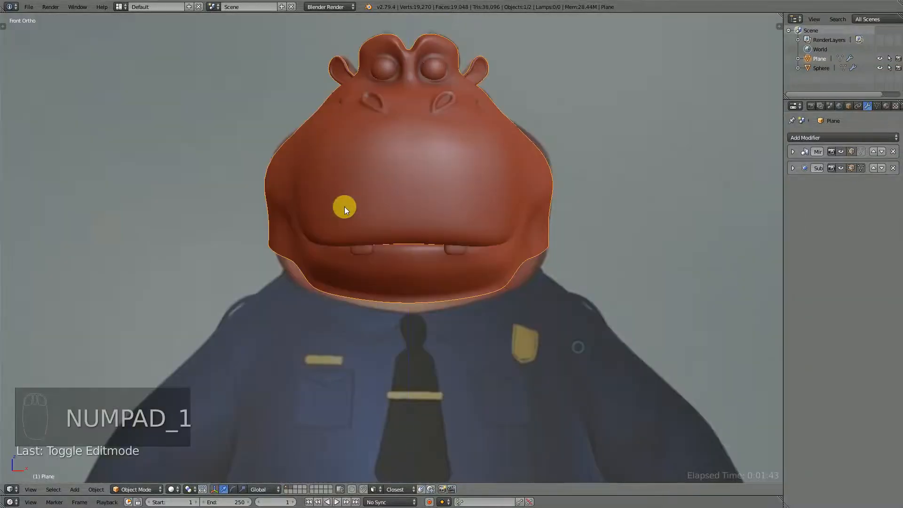
scroll(538, 182, down, 3)
scroll(498, 199, up, 3)
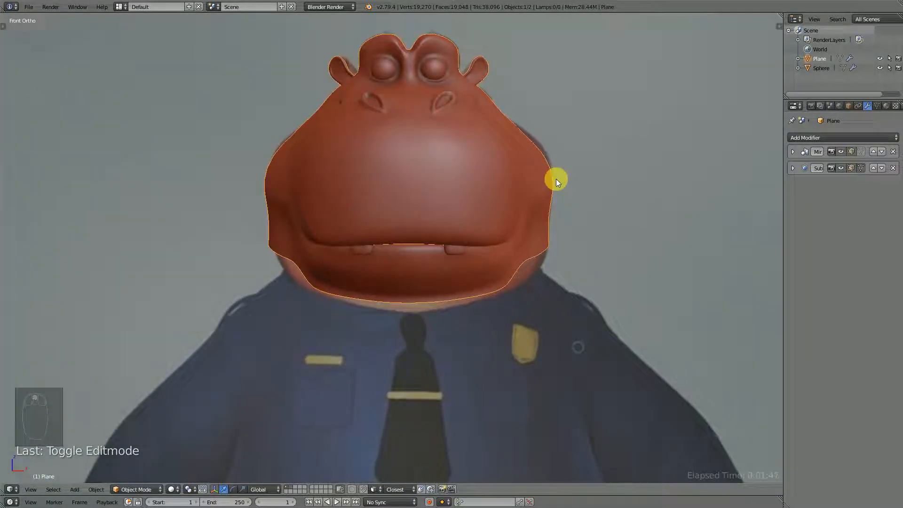
scroll(392, 294, down, 2)
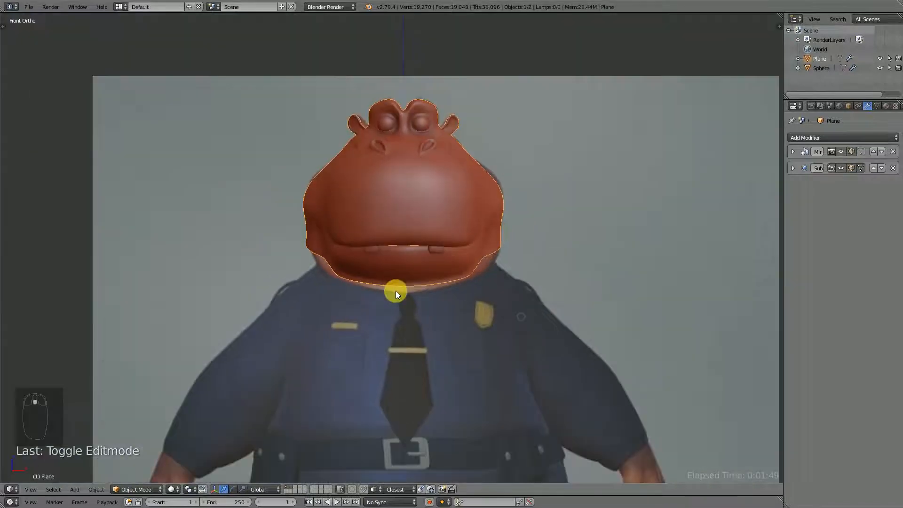
- Enter Edit Mode on the hippo head mesh in the right orthographic view
key(KP_3)
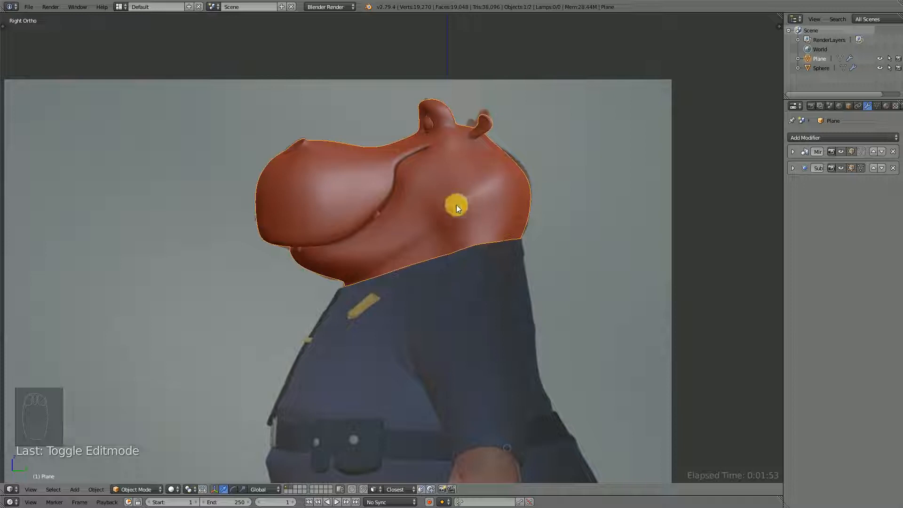
scroll(409, 227, up, 3)
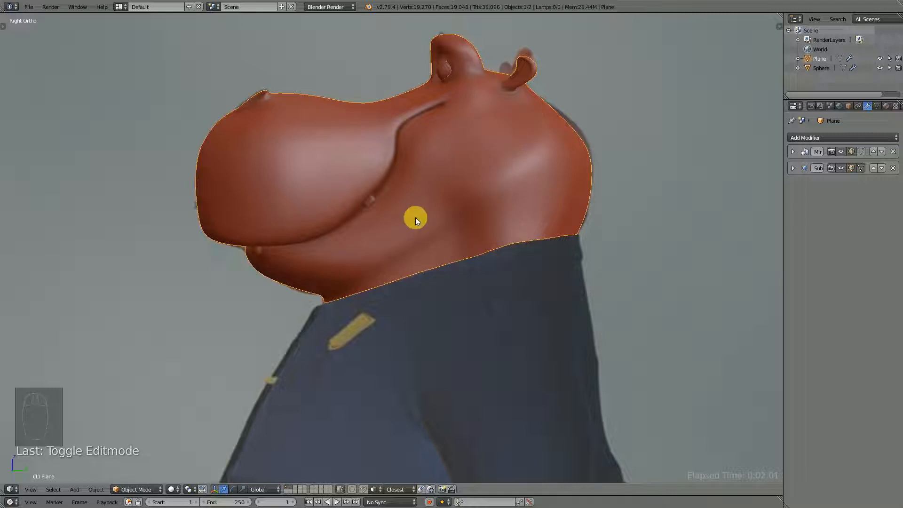
scroll(416, 217, down, 2)
middle_drag(380, 203, 430, 227)
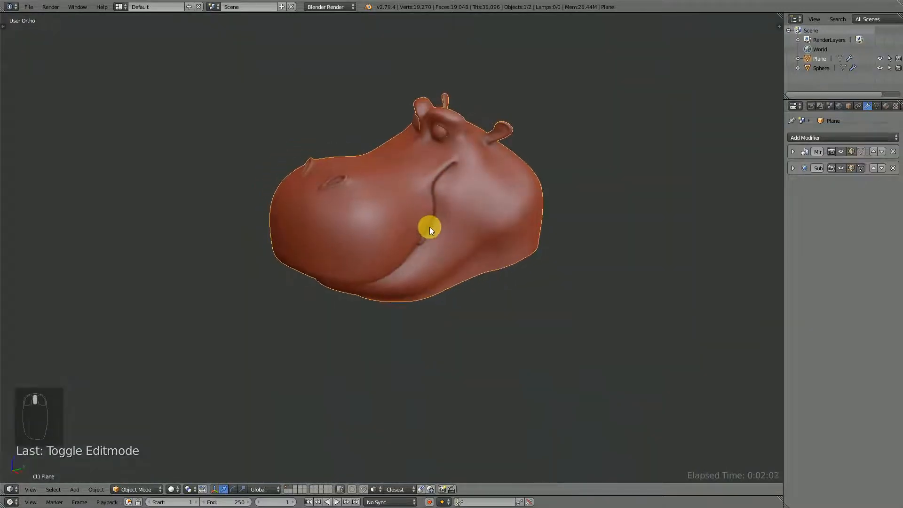
key(KP_3)
scroll(458, 195, up, 4)
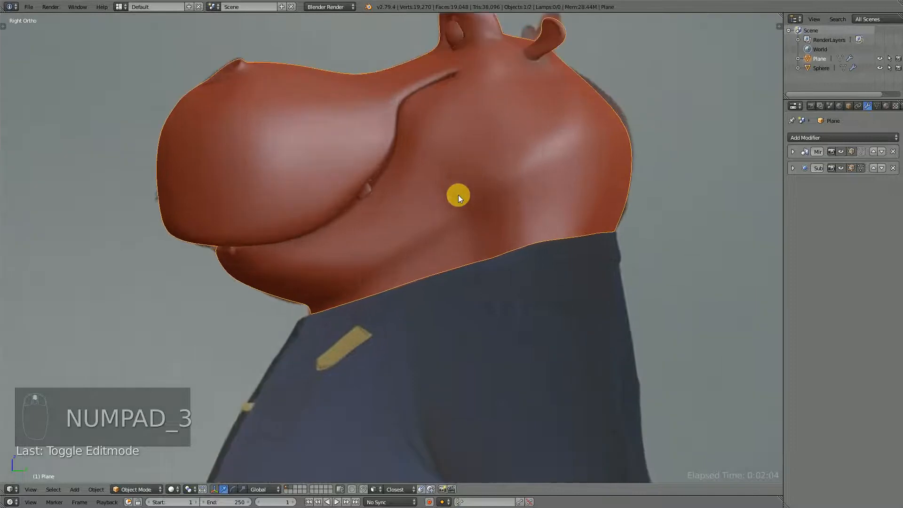
scroll(458, 195, down, 1)
shift+middle_drag(460, 157, 501, 238)
key(Tab)
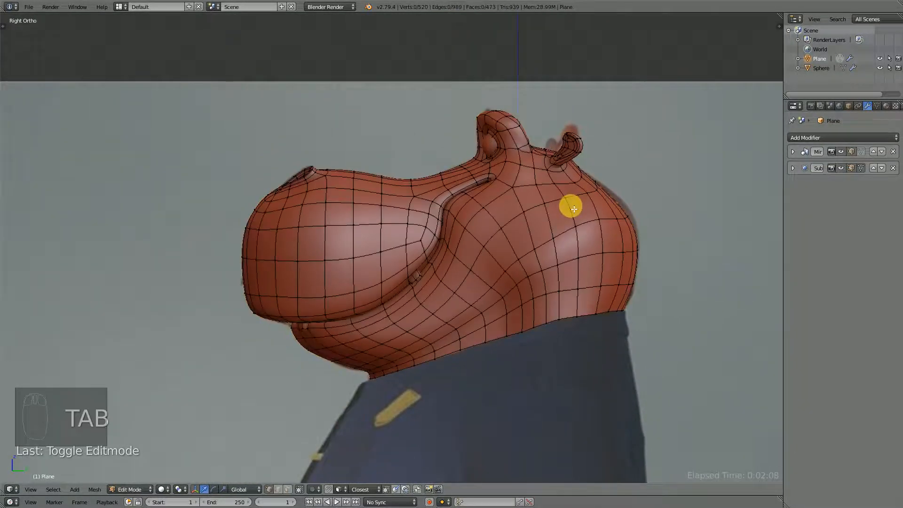
scroll(496, 230, up, 1)
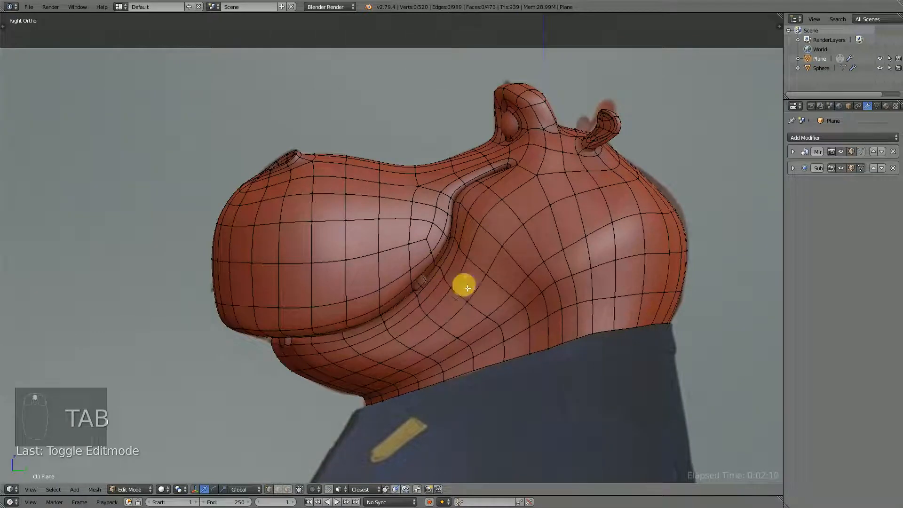
scroll(412, 341, down, 1)
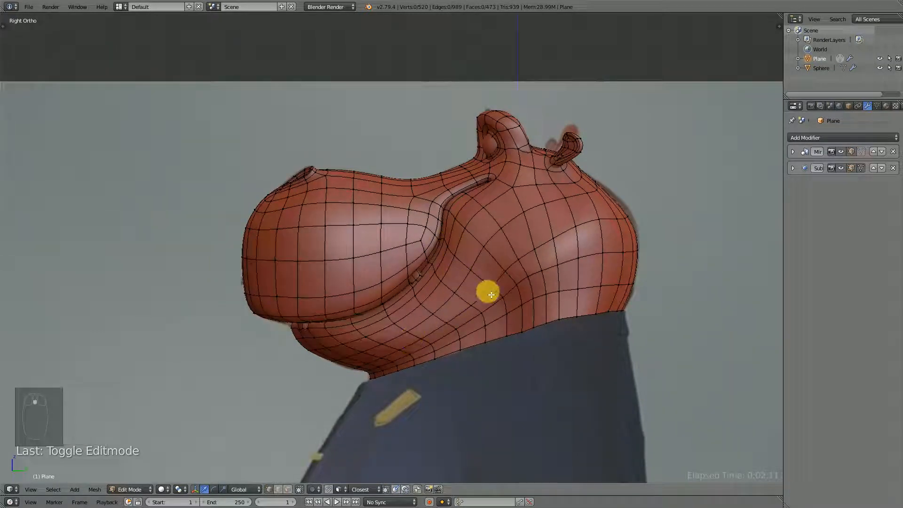
- Select the lower jaw, mouth line and cheek vertices through the mesh with Circle Select, using wireframe shading temporarily
key(z)
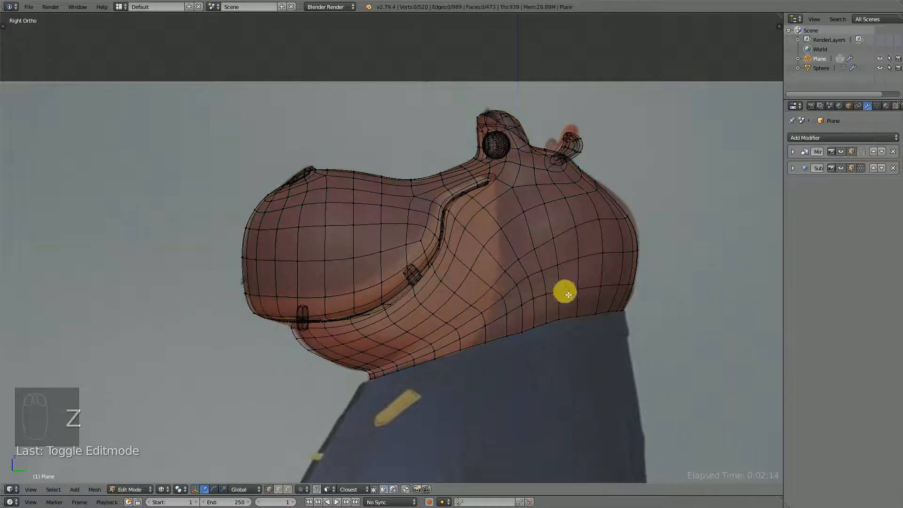
key(c)
mouse_move(568, 298)
mouse_down()
mouse_move(546, 234)
mouse_move(520, 238)
mouse_move(516, 327)
mouse_move(362, 371)
mouse_move(311, 366)
mouse_move(403, 329)
mouse_move(469, 269)
mouse_move(481, 238)
mouse_move(465, 125)
mouse_move(443, 150)
mouse_up()
middle_drag(443, 150, 477, 132)
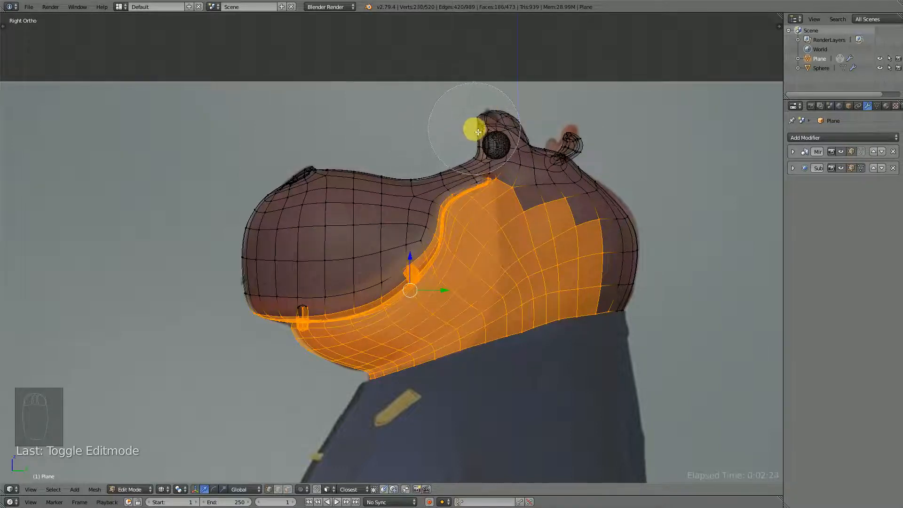
scroll(488, 207, up, 5)
right_click(541, 272)
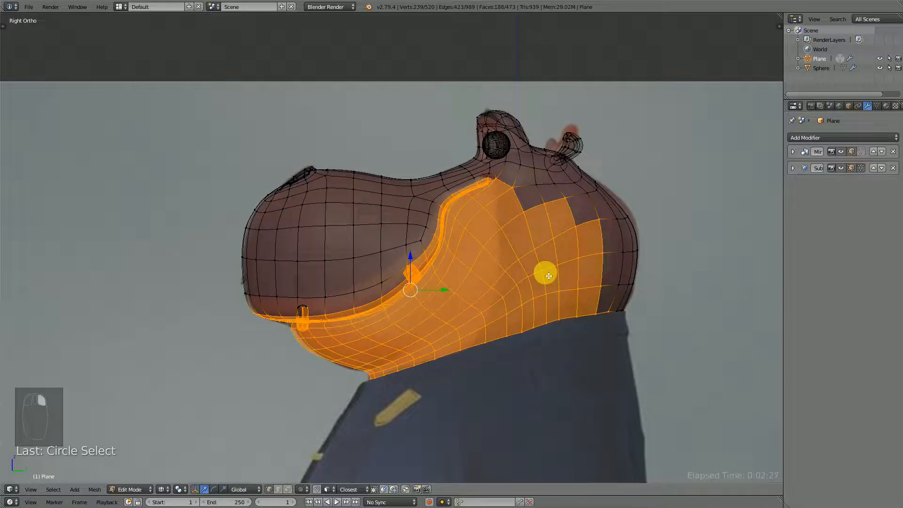
key(z)
- Examine the selected jaw and cheek region from several angles and against the side reference
middle_drag(520, 277, 541, 281)
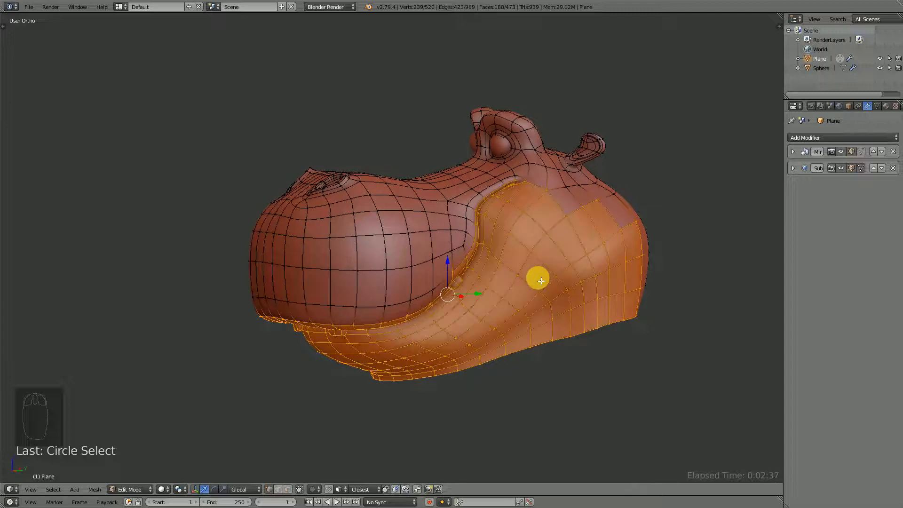
key(KP_3)
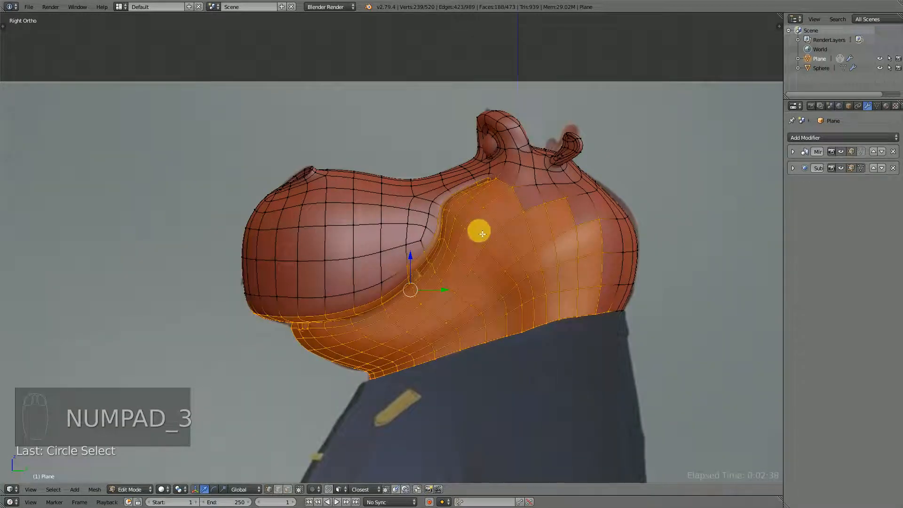
scroll(483, 233, up, 1)
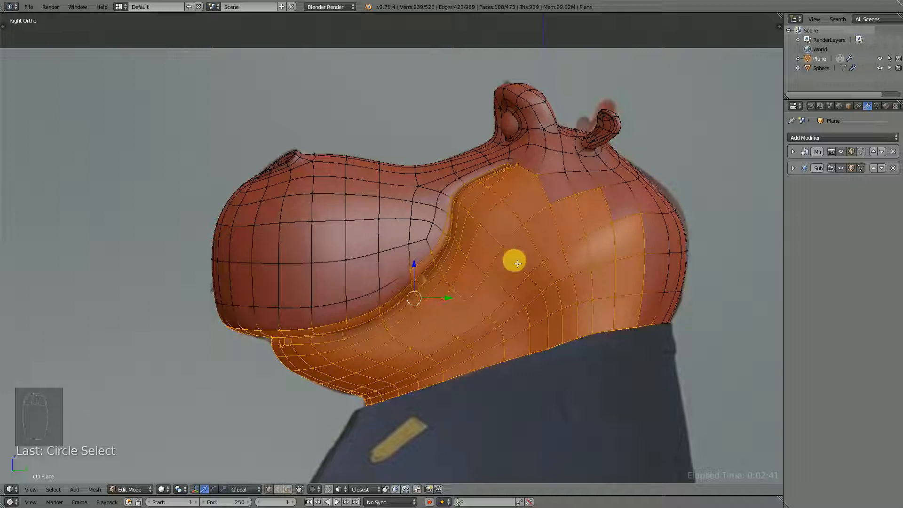
middle_drag(439, 271, 484, 282)
middle_drag(431, 296, 498, 259)
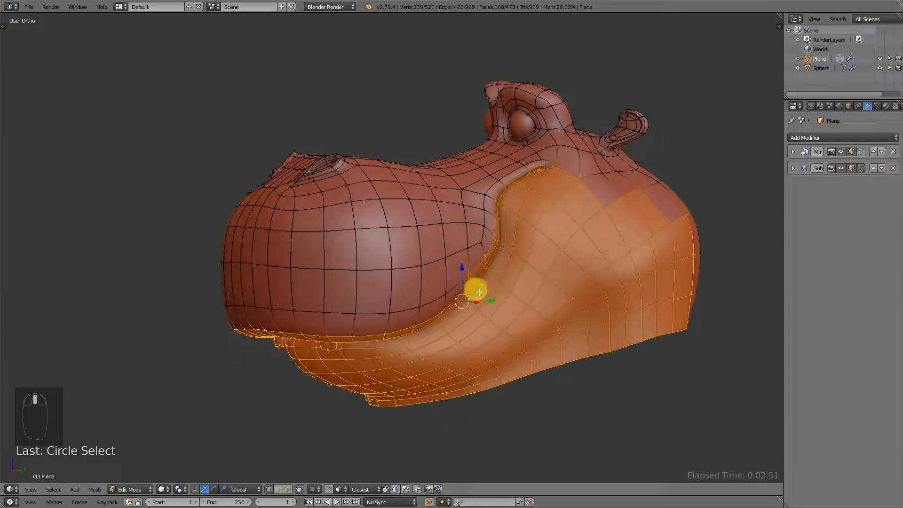
mouse_move(505, 296)
middle_down()
mouse_move(573, 268)
mouse_move(503, 300)
middle_up()
mouse_move(503, 299)
mouse_down()
mouse_move(630, 264)
mouse_move(471, 331)
mouse_up()
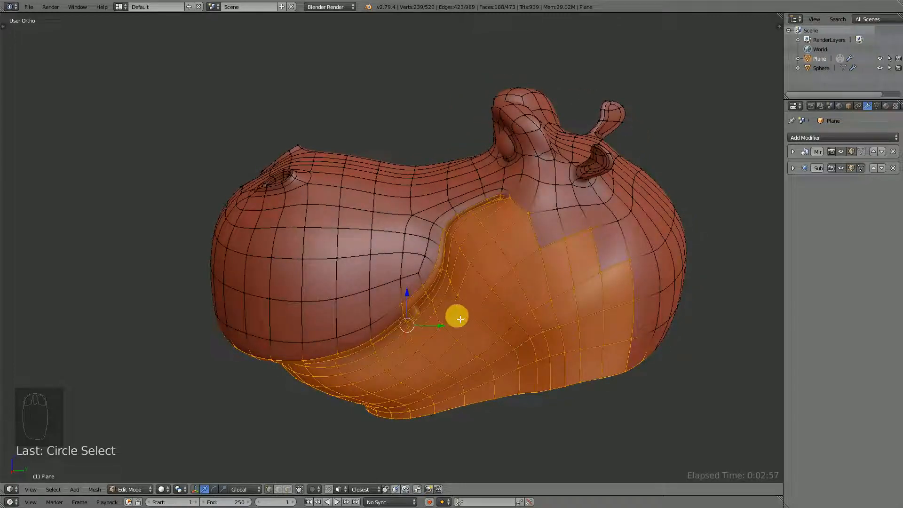
scroll(473, 326, down, 2)
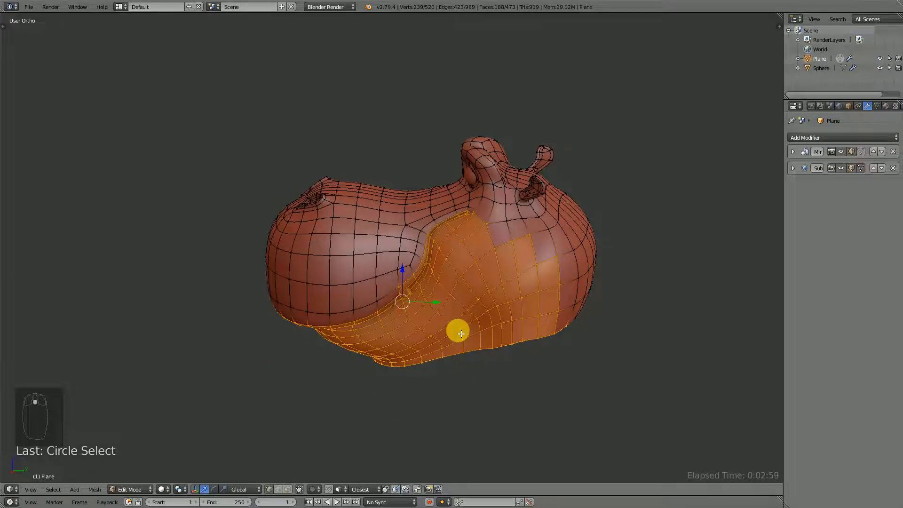
key(KP_3)
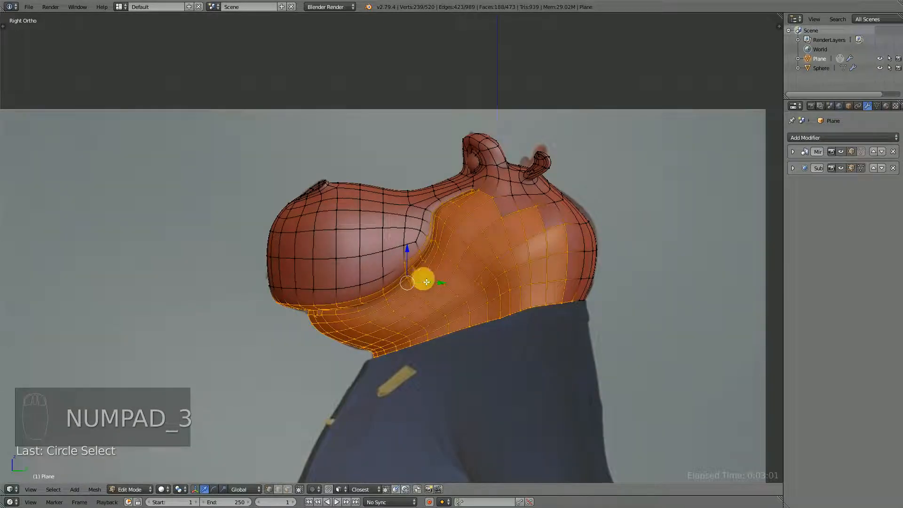
scroll(426, 281, up, 2)
- Clear the vertex selection on the head mesh
key(a)
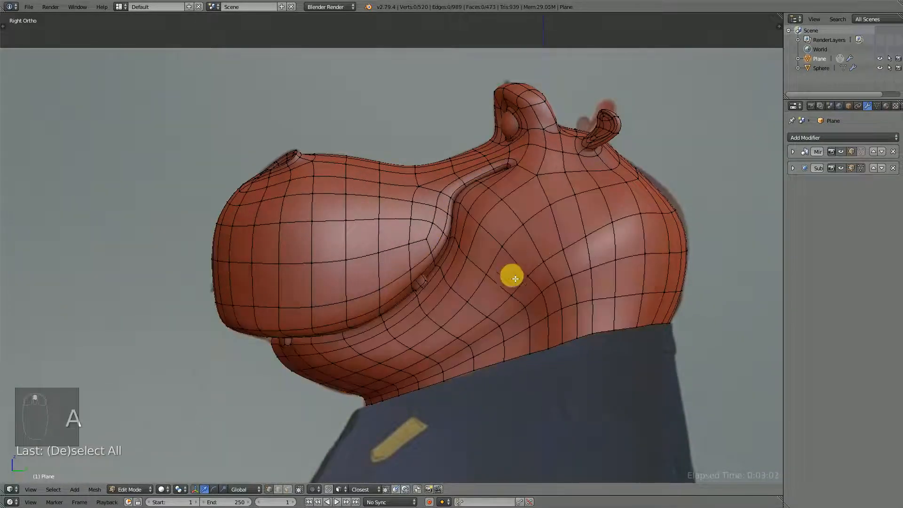
scroll(510, 272, down, 4)
scroll(415, 297, up, 4)
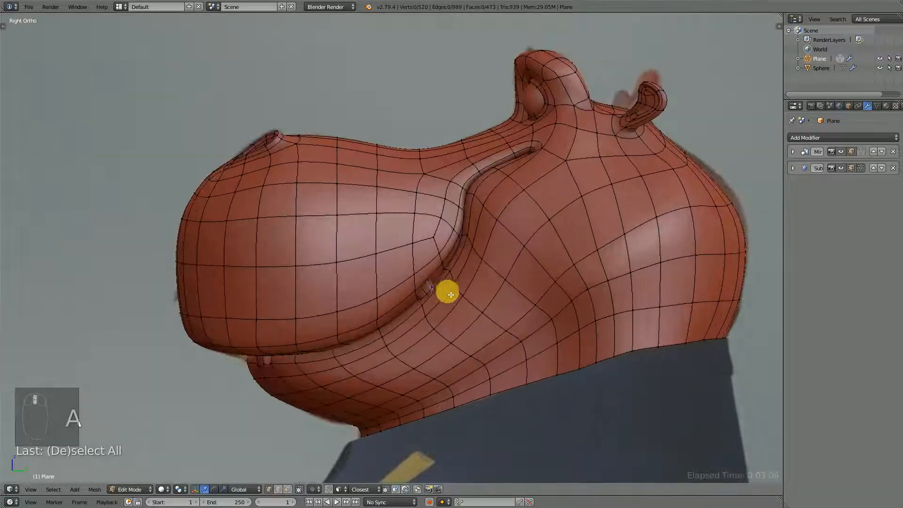
- Examine the head mesh against the full-body side reference and the front reference
scroll(451, 294, down, 2)
scroll(391, 308, down, 3)
scroll(362, 300, up, 1)
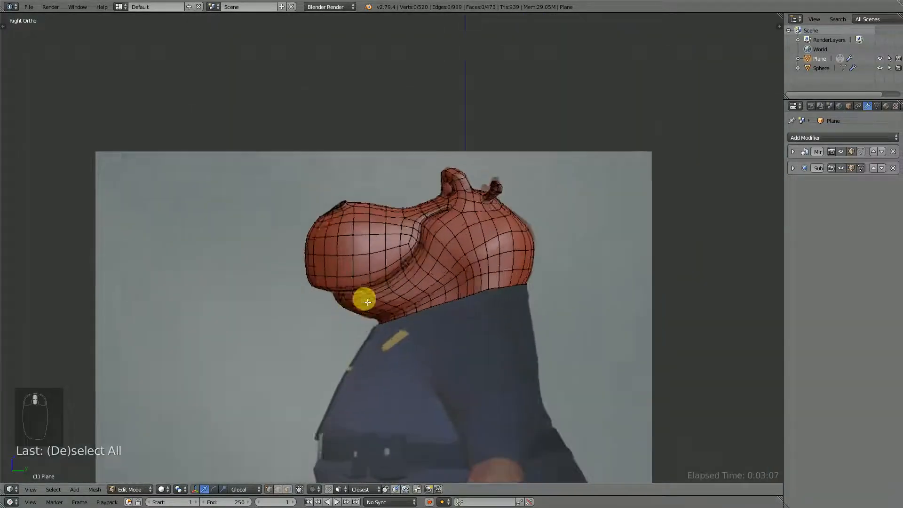
scroll(369, 300, up, 1)
scroll(418, 309, down, 1)
middle_drag(439, 307, 667, 317)
key(KP_1)
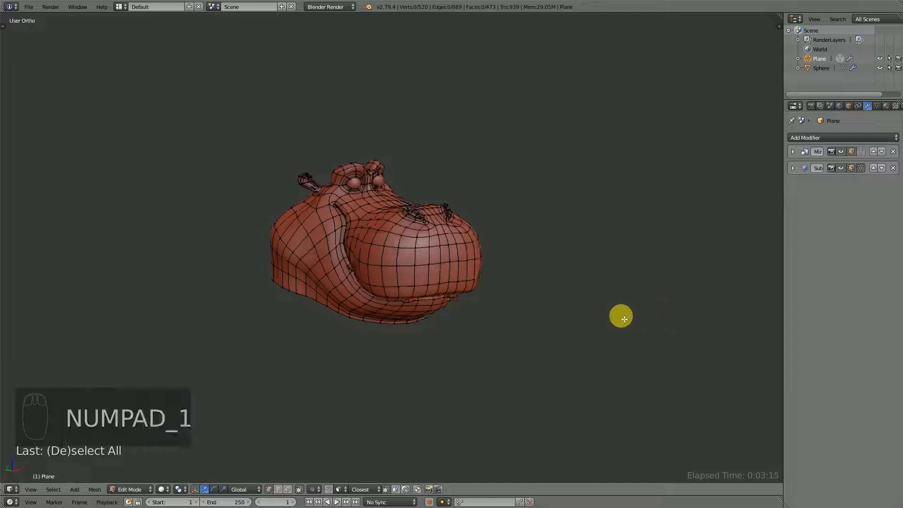
scroll(422, 362, down, 1)
shift+middle_drag(437, 333, 474, 230)
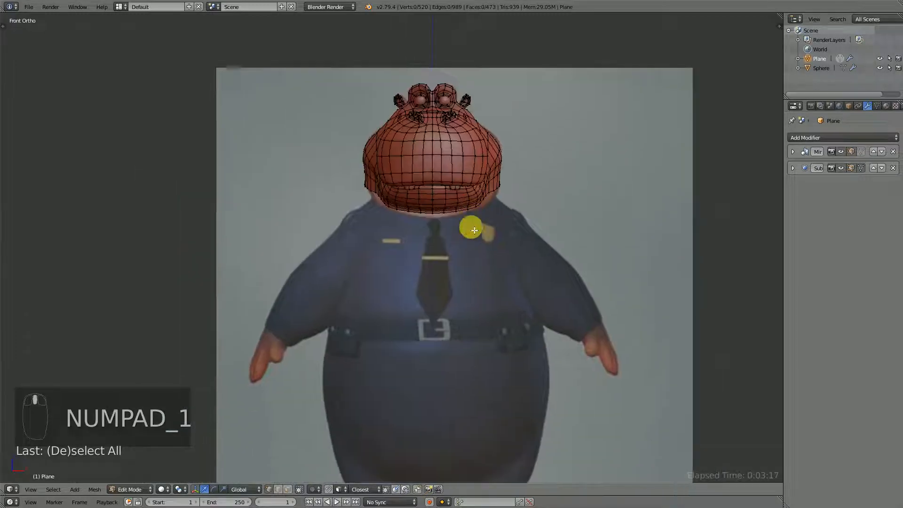
shift+middle_drag(506, 269, 510, 246)
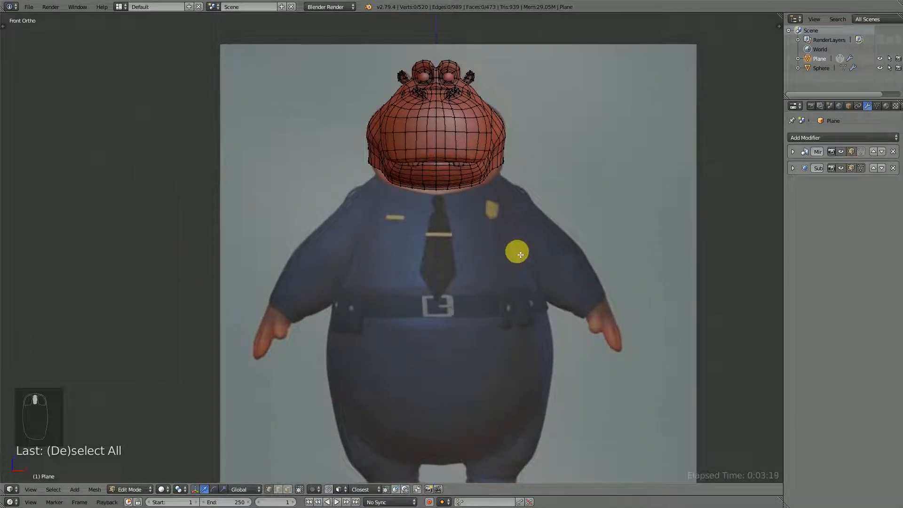
scroll(518, 253, up, 1)
scroll(507, 272, down, 1)
scroll(436, 353, down, 2)
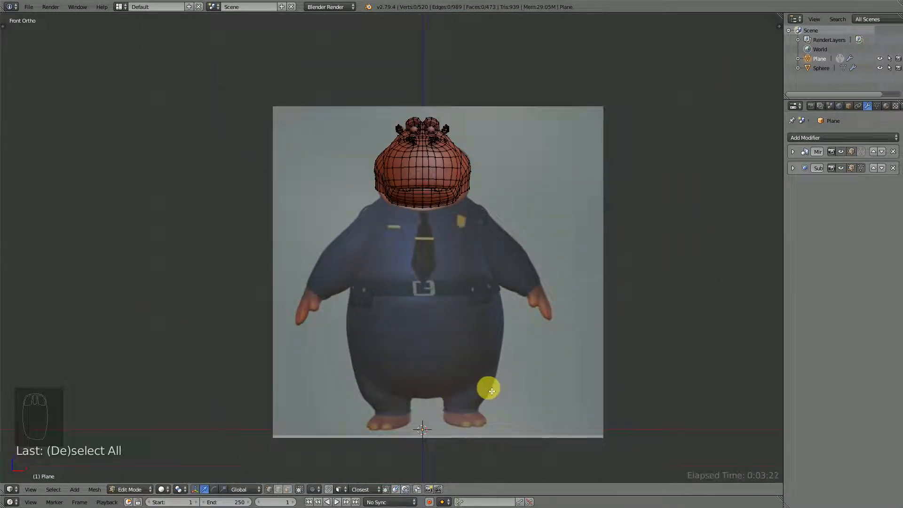
scroll(491, 391, up, 1)
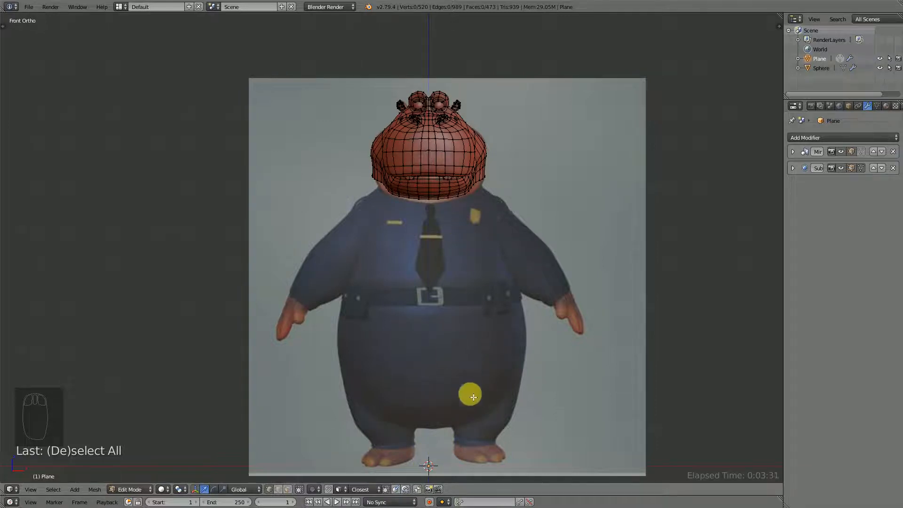
scroll(475, 232, down, 4)
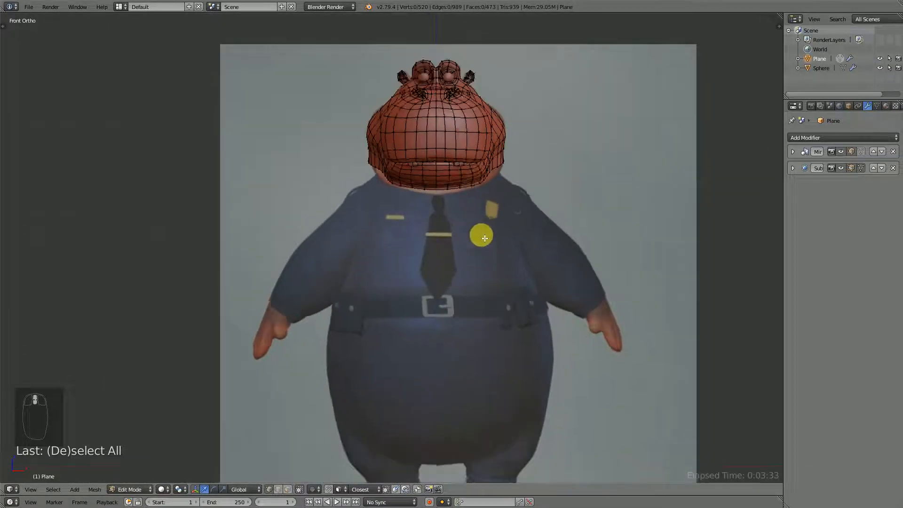
scroll(449, 249, up, 2)
scroll(449, 256, down, 2)
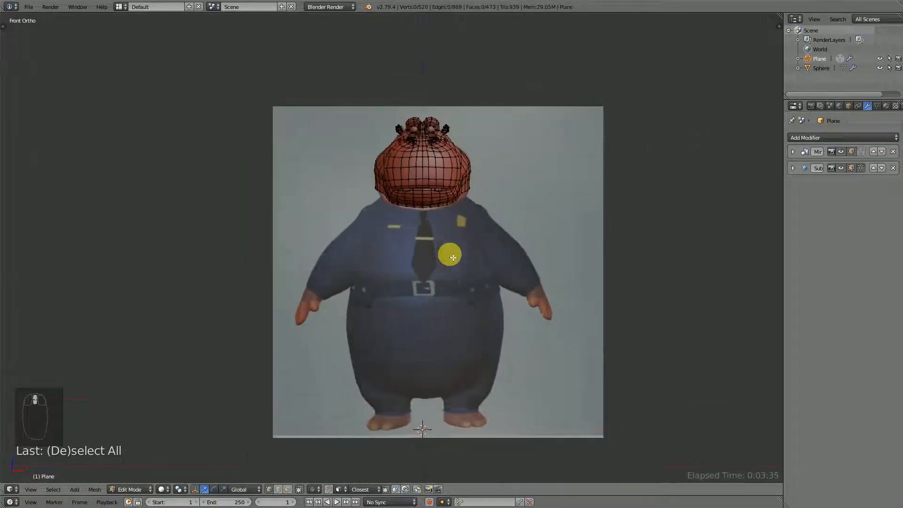
scroll(404, 334, up, 1)
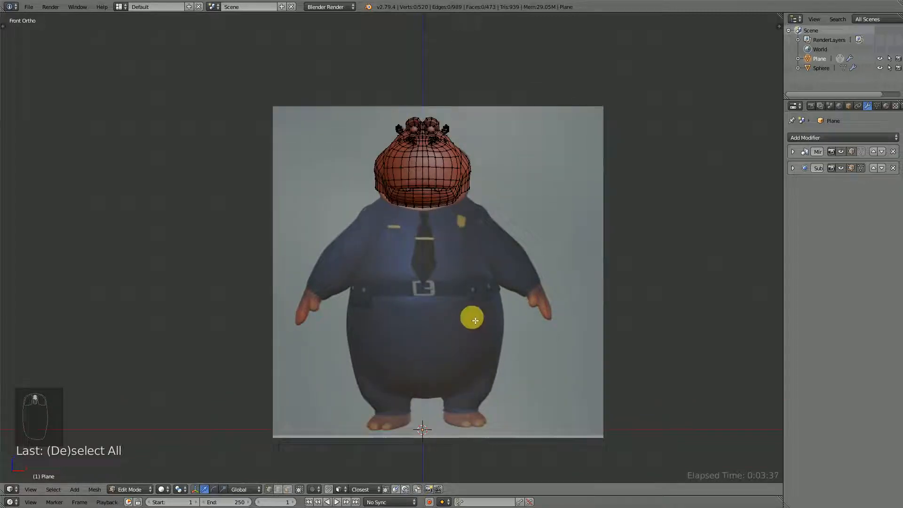
scroll(482, 235, up, 3)
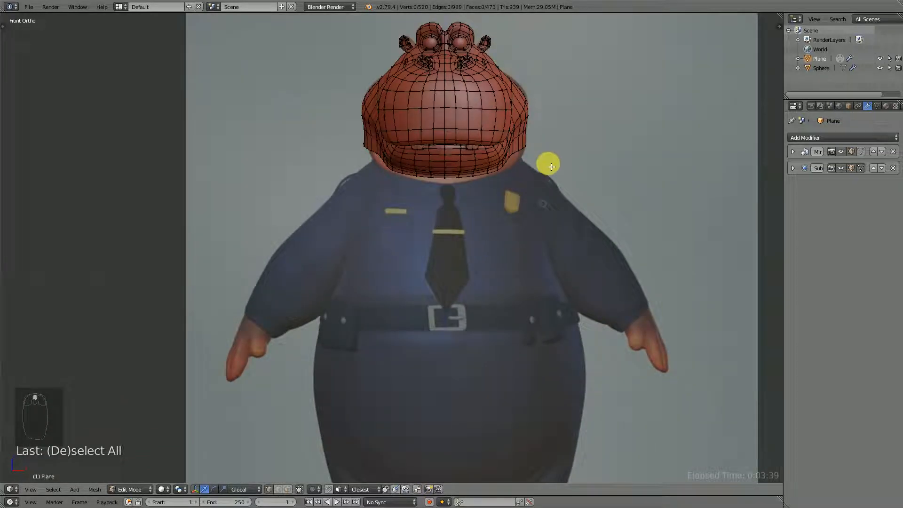
- Select the open edge loop at the base of the neck in the front view and extrude it slightly downward to the shirt collar
shift+middle_drag(544, 187, 496, 276)
scroll(497, 276, up, 3)
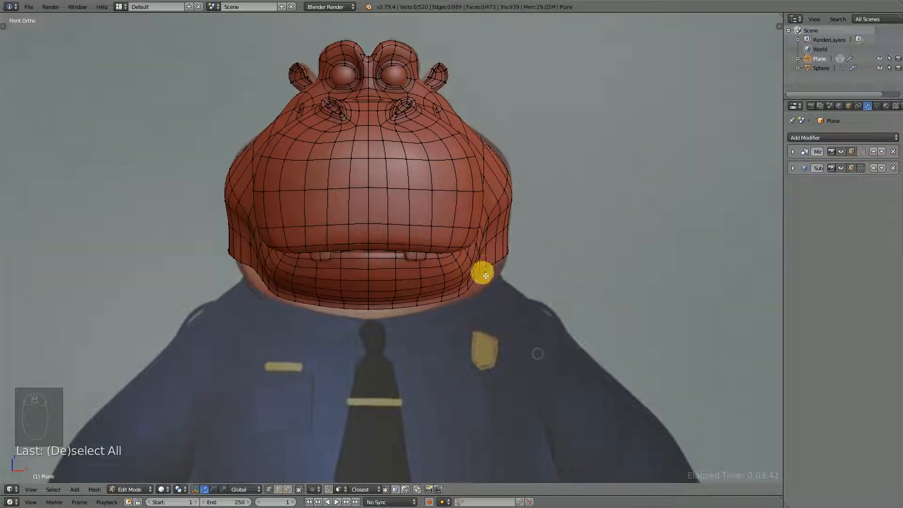
alt+right_click(497, 267)
scroll(514, 277, down, 5)
scroll(512, 280, up, 4)
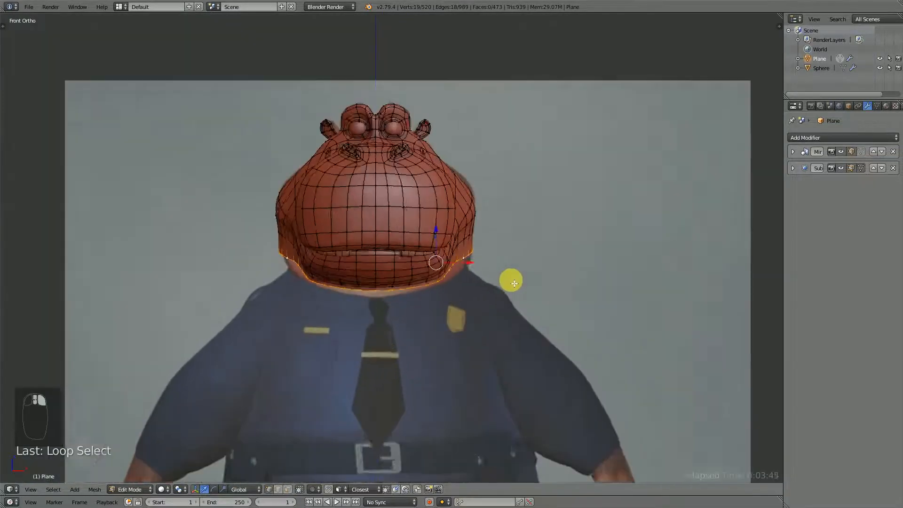
scroll(504, 284, up, 1)
scroll(470, 298, down, 4)
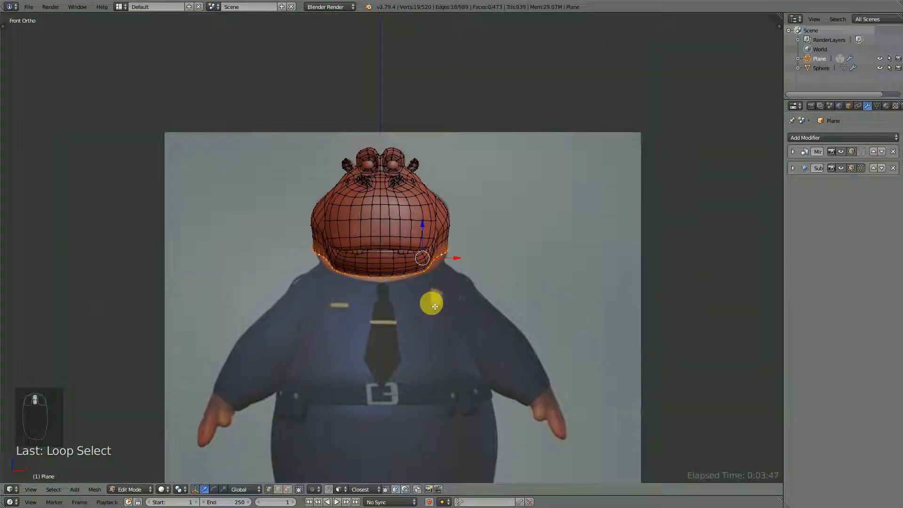
scroll(450, 319, up, 1)
scroll(508, 259, up, 1)
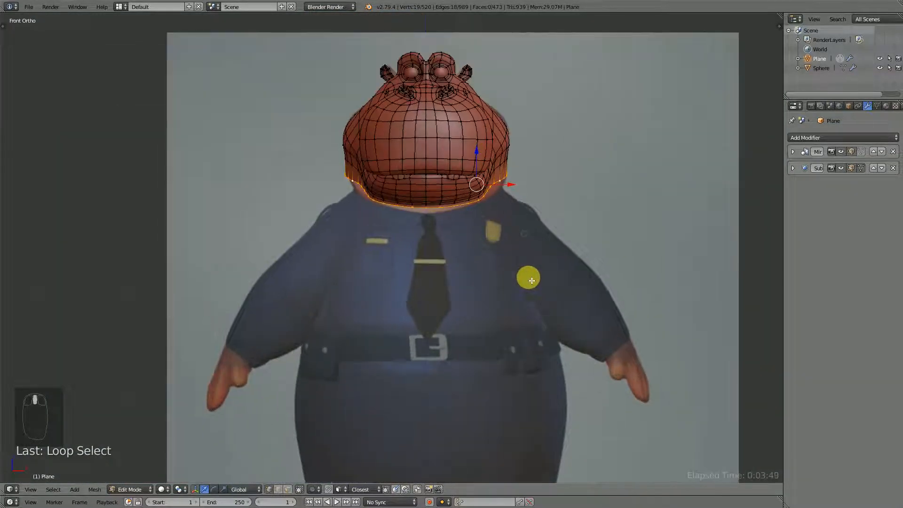
scroll(556, 280, up, 1)
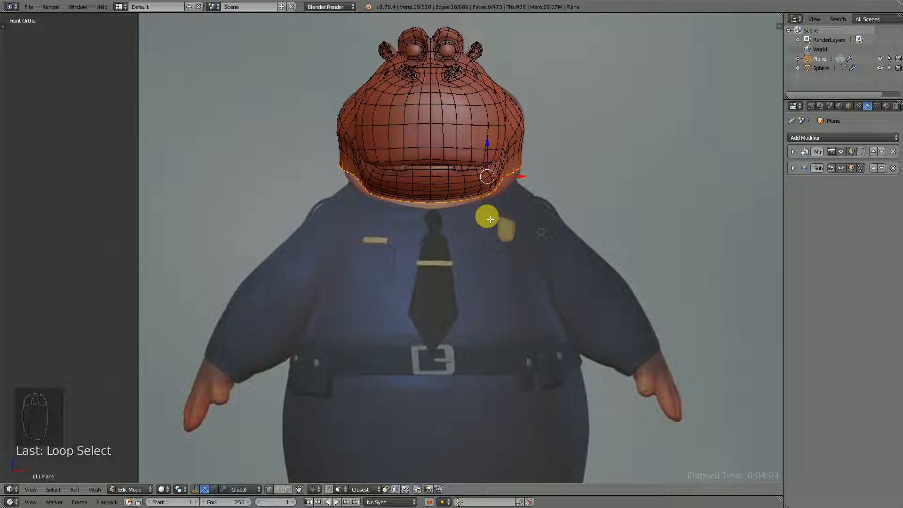
scroll(484, 225, down, 3)
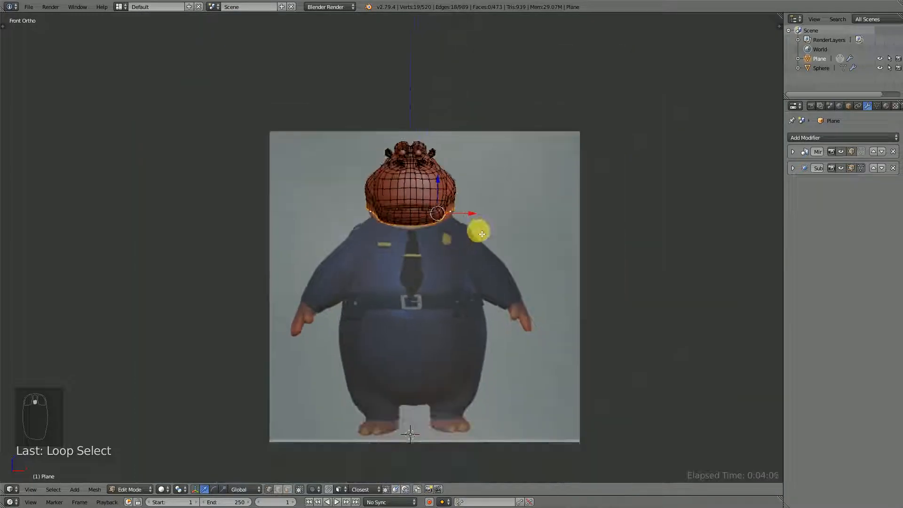
scroll(477, 235, up, 6)
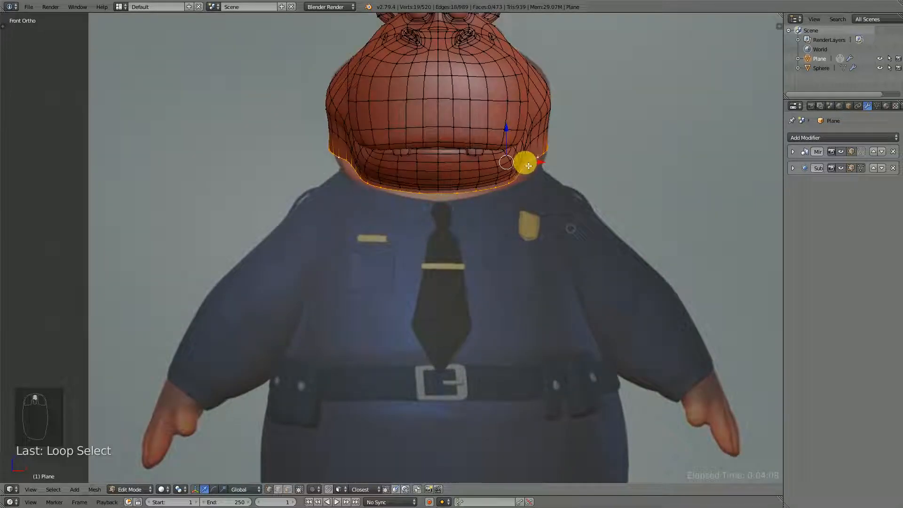
key(e)
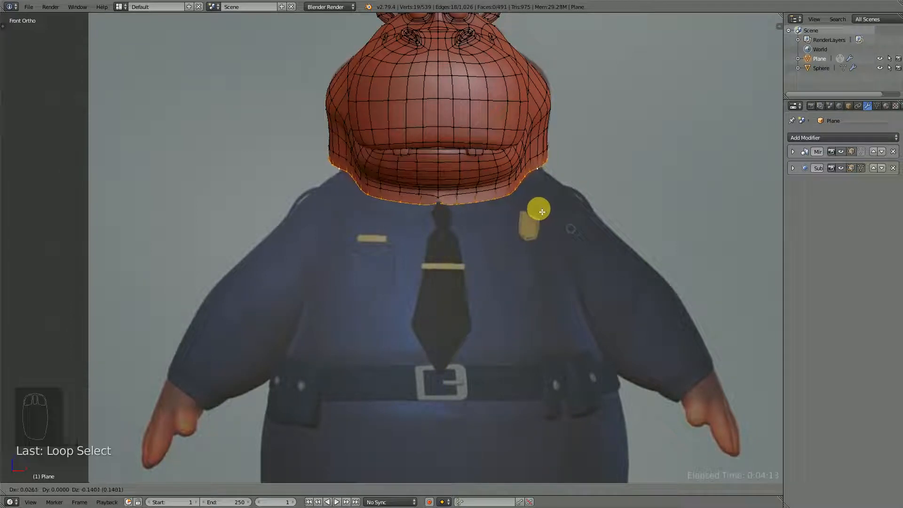
click(543, 212)
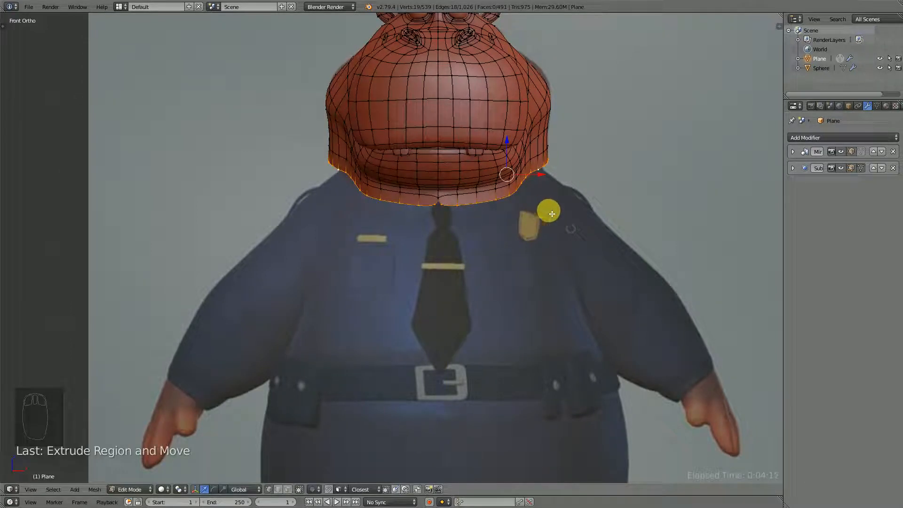
- Enable Clipping on the Mirror modifier and nudge the extruded neck loop along X so its centre vertices meet
click(793, 152)
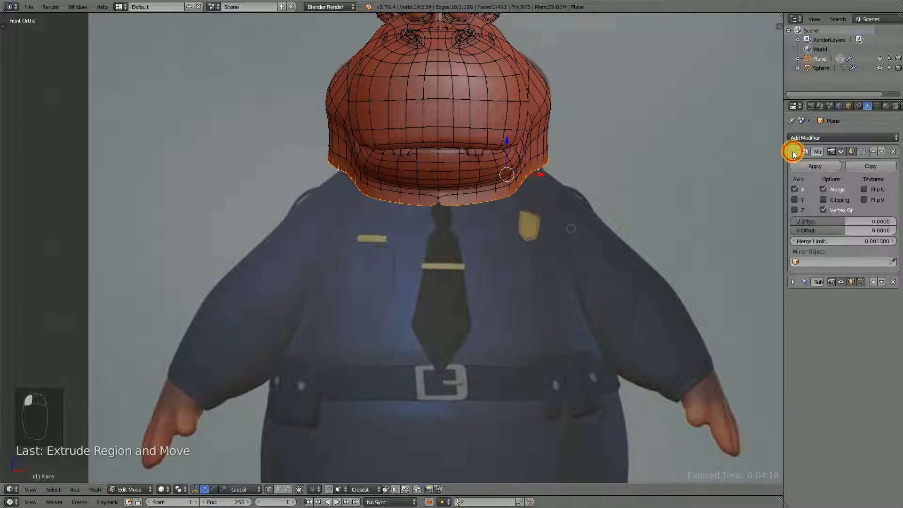
click(823, 200)
scroll(524, 187, up, 1)
scroll(560, 161, up, 2)
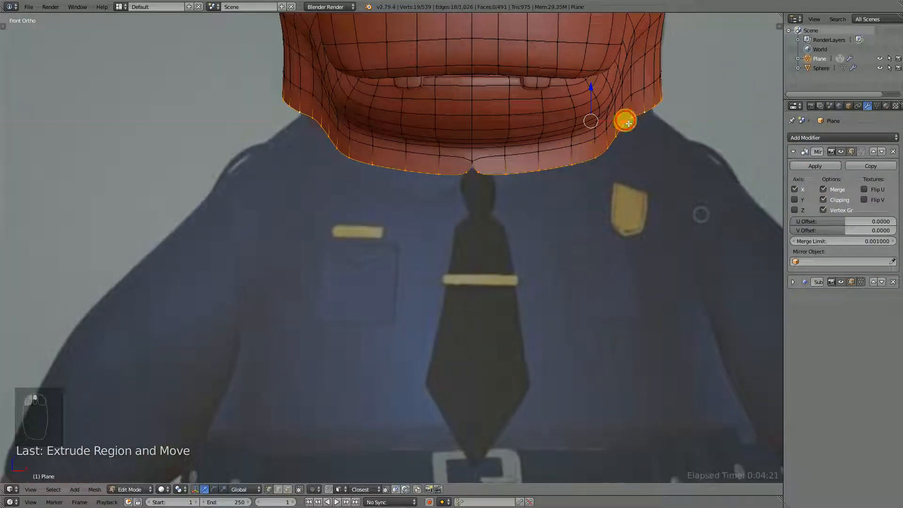
drag(628, 123, 625, 124)
- In the right view, flatten the extruded neck loop to about 0.74 along Z and adjust its height to the collar line
scroll(624, 179, down, 4)
middle_drag(602, 189, 516, 203)
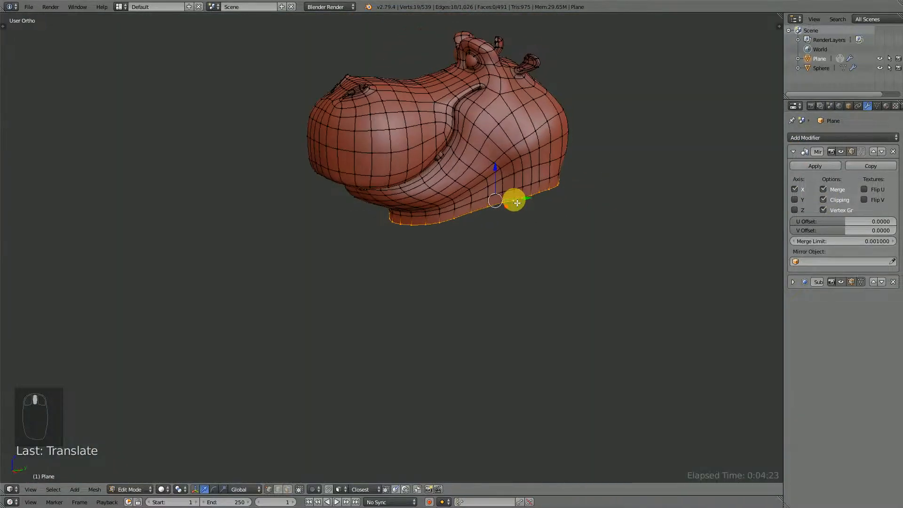
key(KP_6)
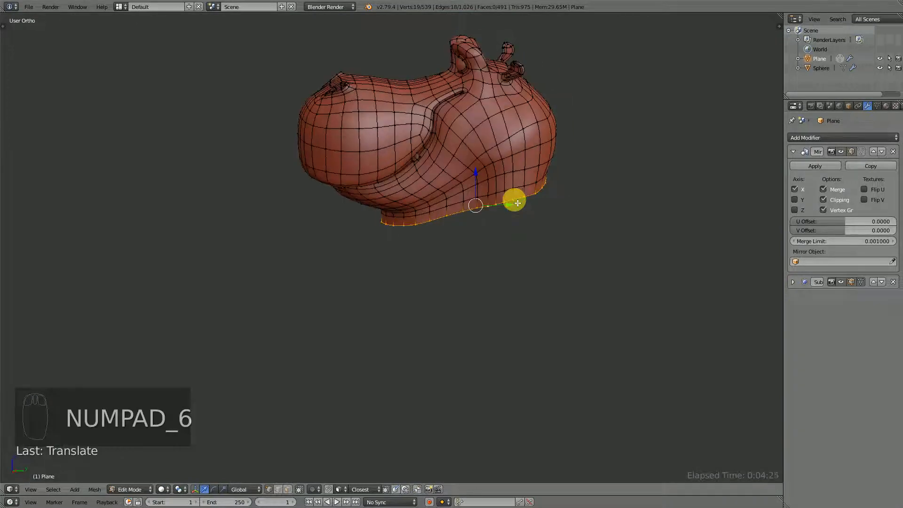
key(KP_3)
scroll(570, 185, up, 3)
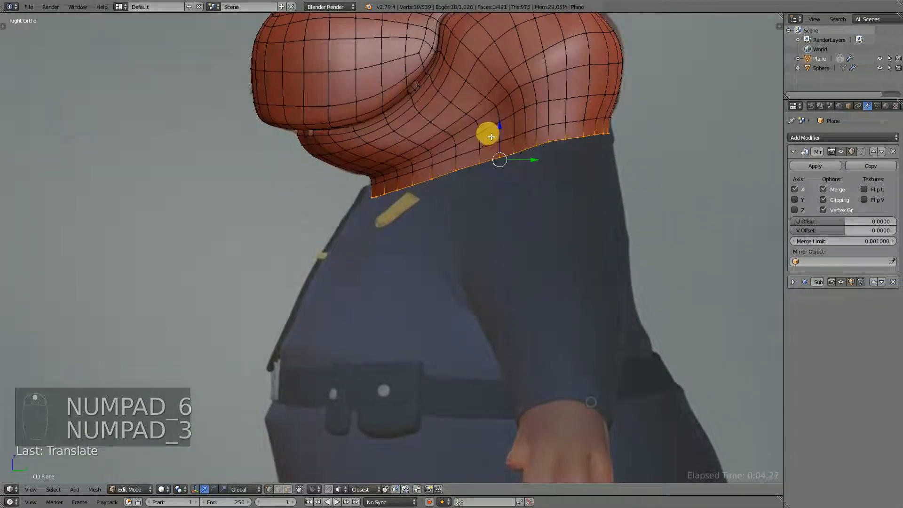
mouse_move(492, 137)
mouse_down()
mouse_move(498, 115)
mouse_move(497, 132)
mouse_up()
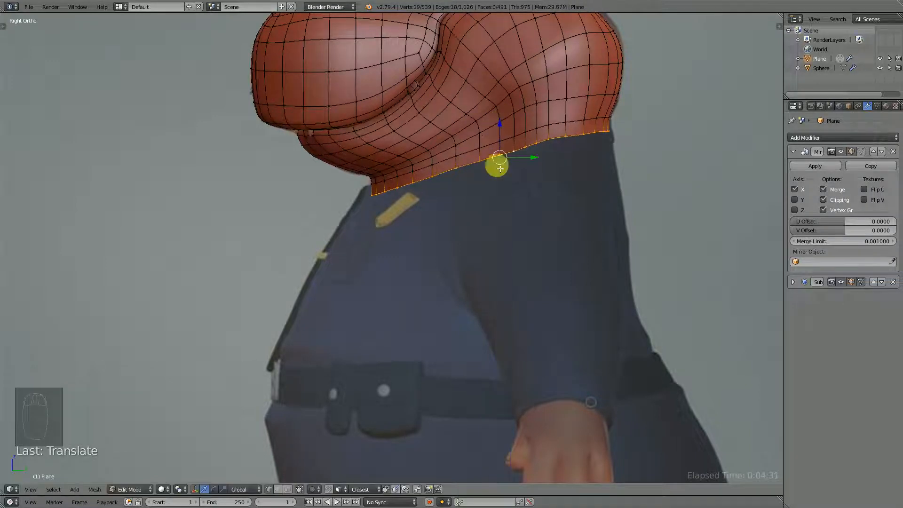
key(s)
key(z)
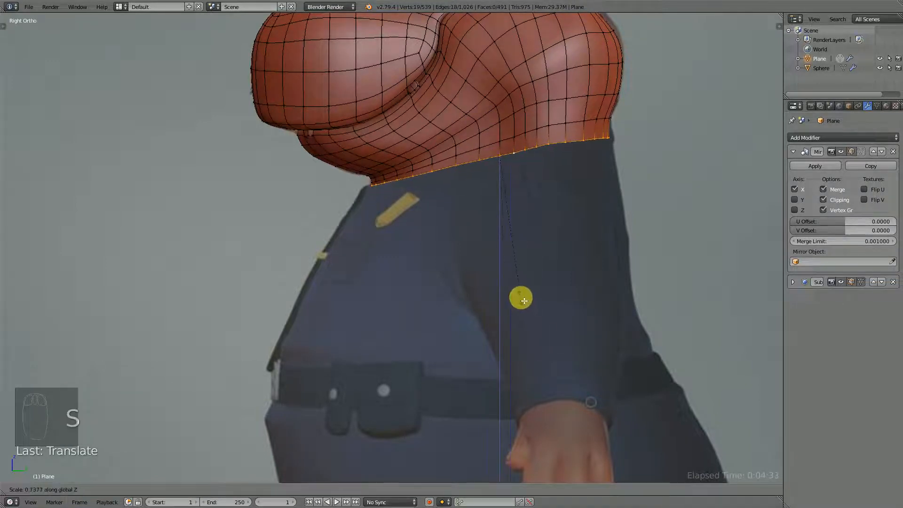
click(522, 301)
drag(500, 127, 504, 136)
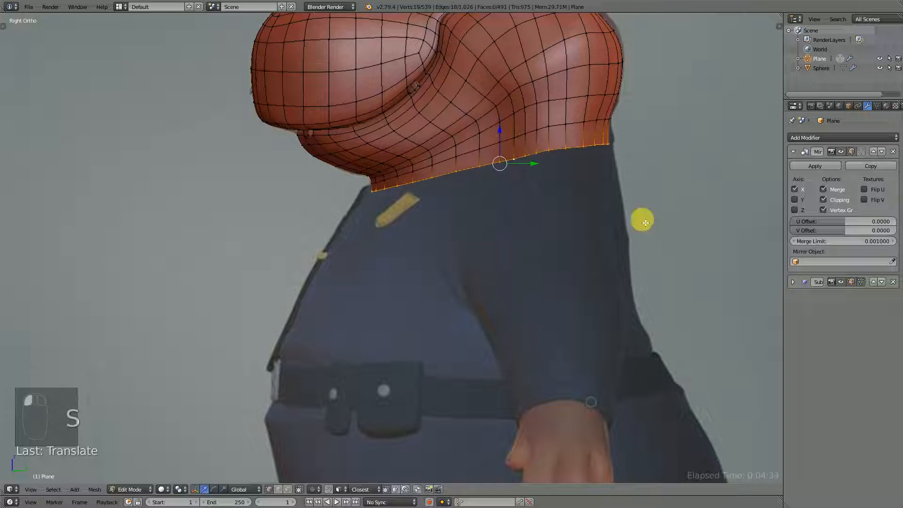
- Scale the neck loop to about 1.05 along Y and nudge it slightly forward over the side reference
key(s)
key(y)
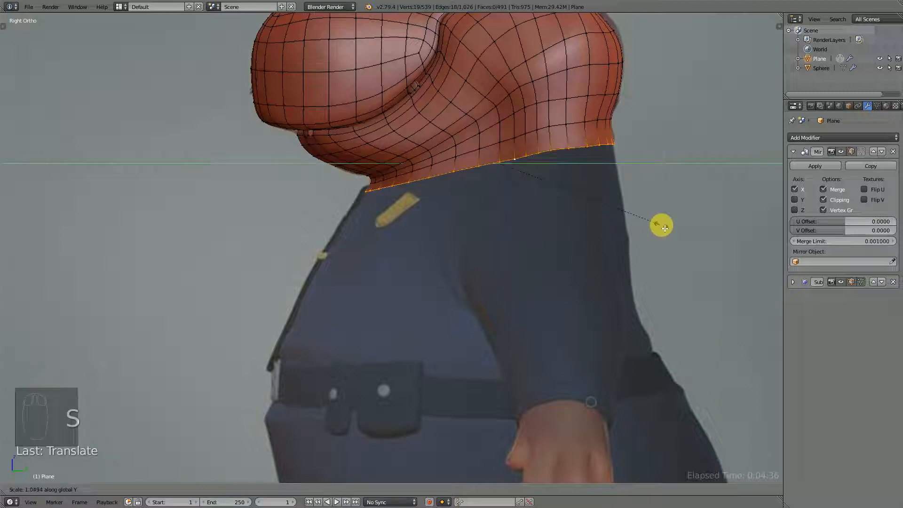
click(661, 228)
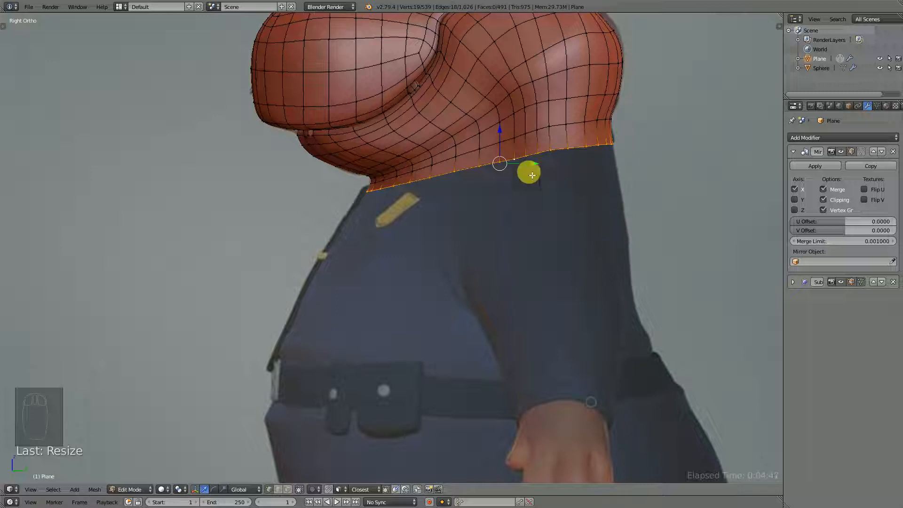
drag(537, 170, 537, 167)
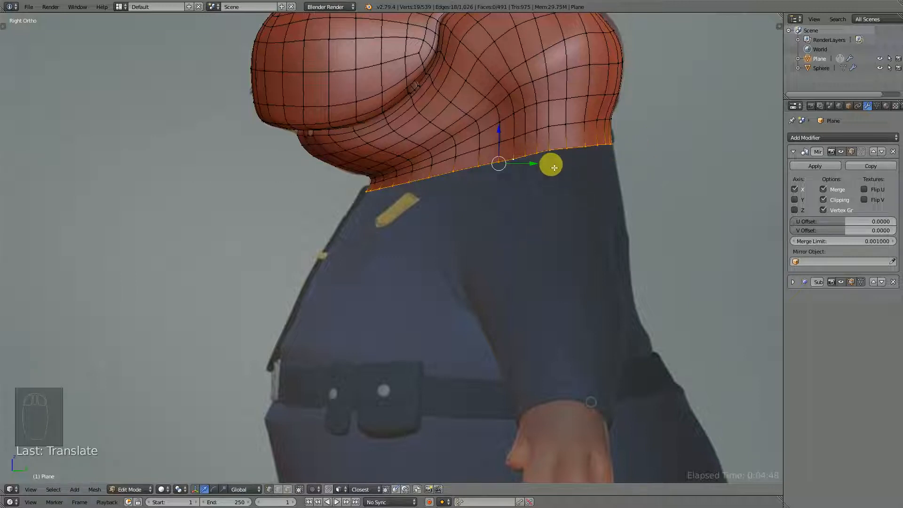
- Shrink the neck loop slightly along Y and shift it a little further forward to fit the collar outline
scroll(546, 165, up, 1)
key(s)
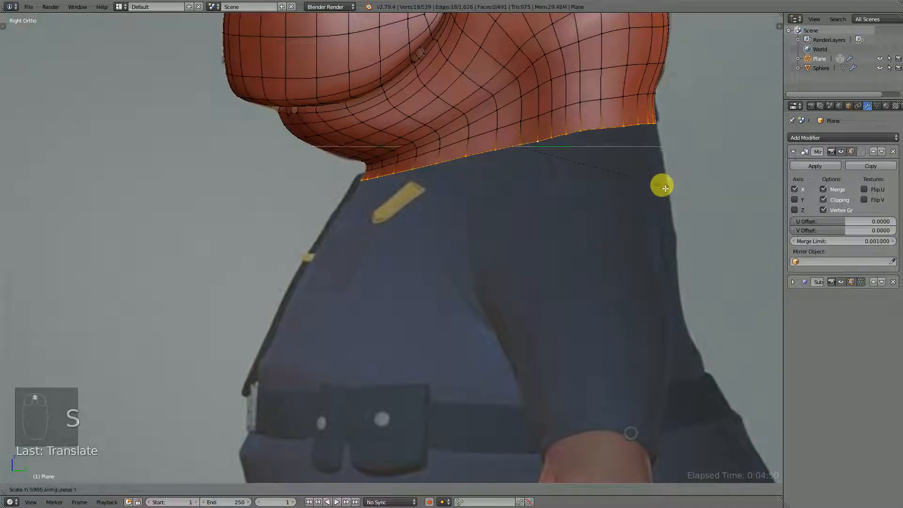
click(661, 187)
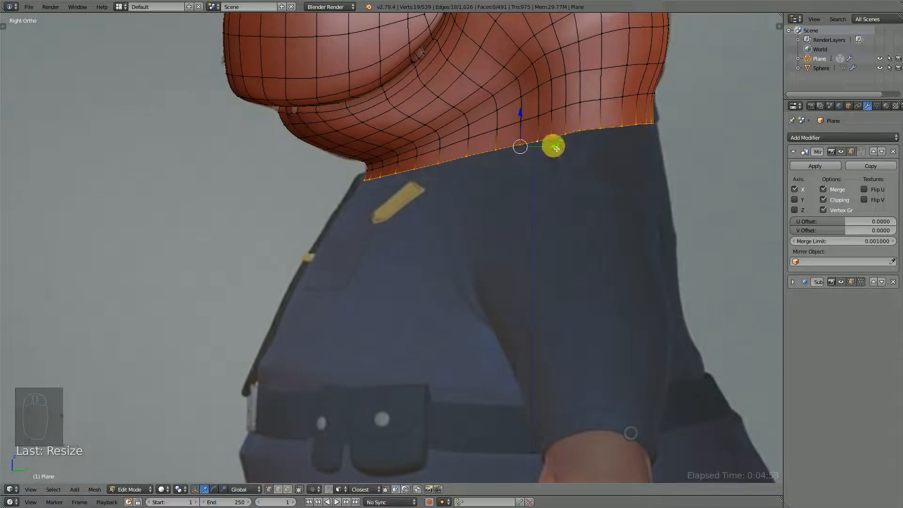
drag(555, 147, 546, 146)
- Check the adjusted neck loop against the side reference and the front reference
scroll(493, 212, down, 4)
scroll(487, 226, up, 4)
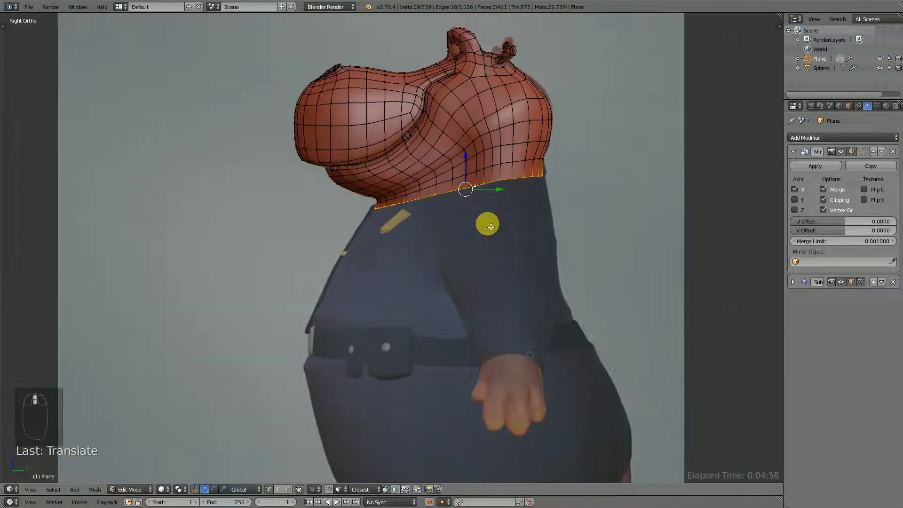
scroll(486, 226, down, 5)
middle_drag(442, 234, 456, 278)
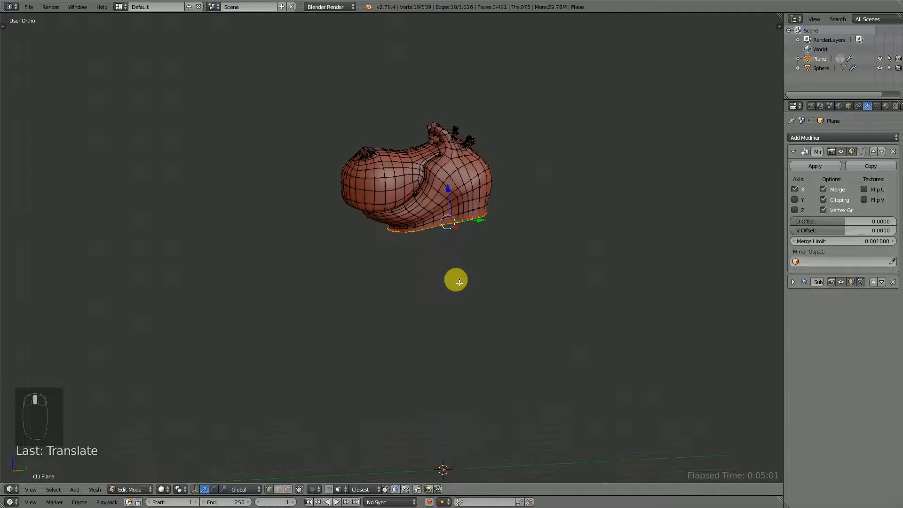
key(KP_1)
scroll(470, 198, up, 4)
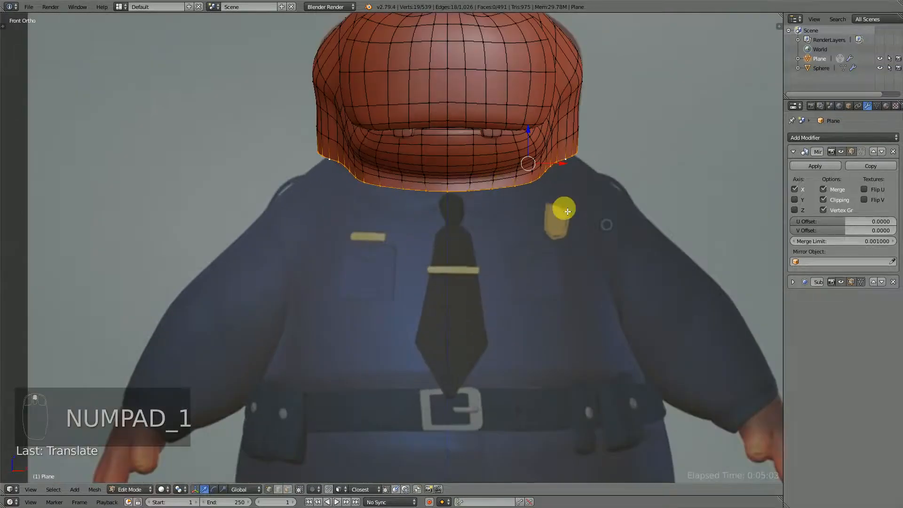
- Shift the neck loop inward along X by about 0.07 to match the neck width on the front reference
key(z)
key(z)
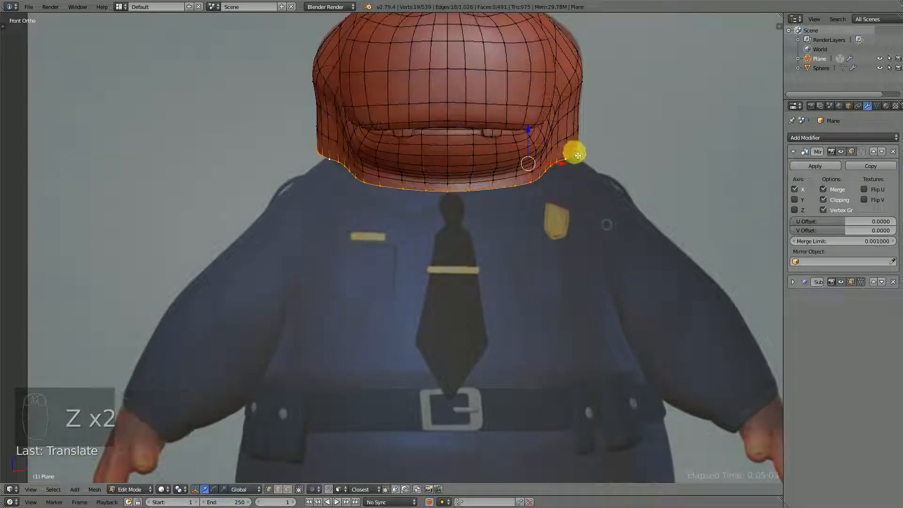
drag(573, 167, 571, 167)
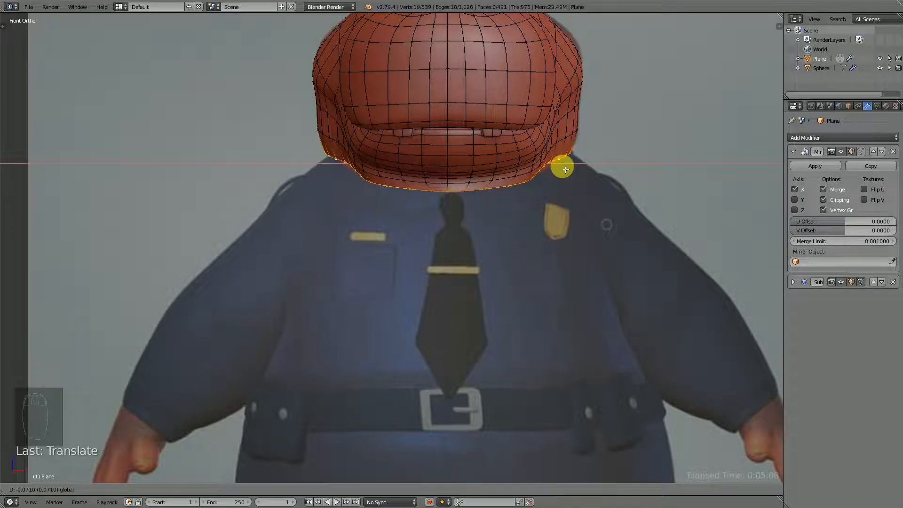
drag(565, 169, 565, 170)
scroll(556, 177, down, 2)
scroll(550, 183, up, 2)
- Move the vertex at the neck loop's side bend outward along the collar line, using proportional editing with Sphere falloff
middle_drag(546, 187, 523, 203)
right_click(565, 174)
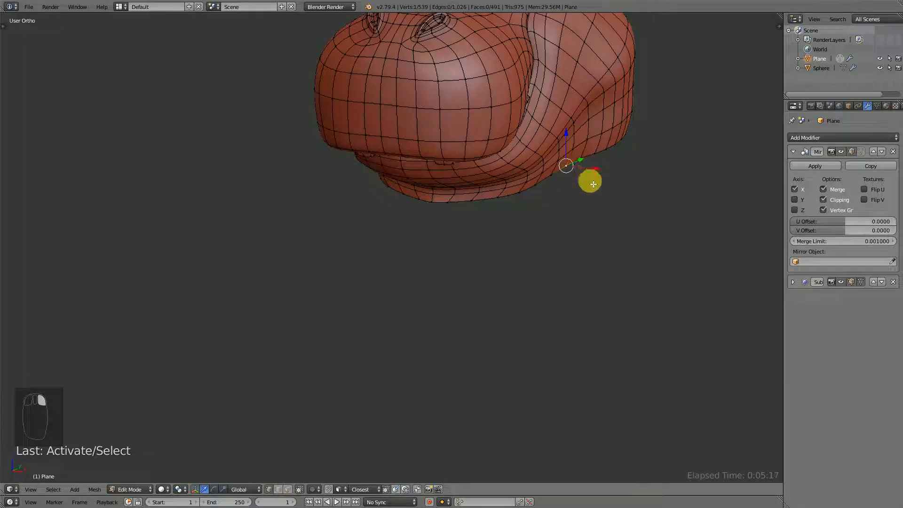
key(KP_1)
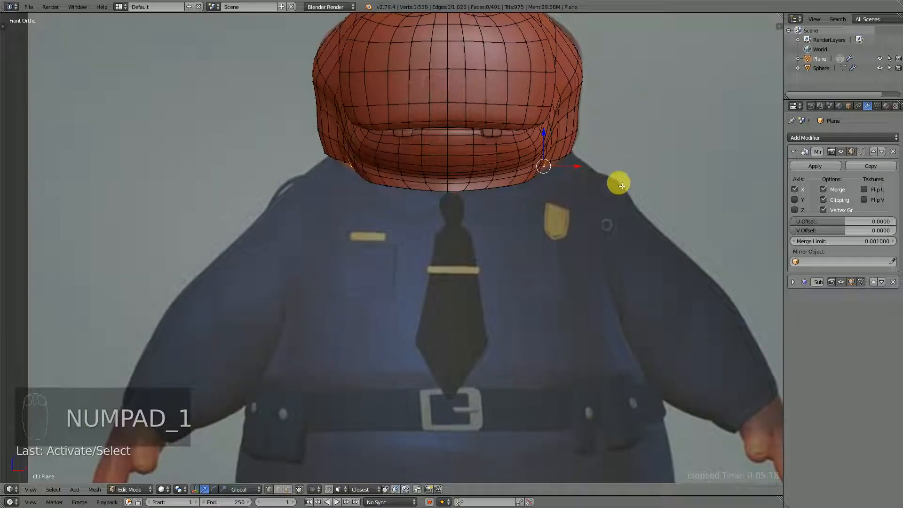
key(o)
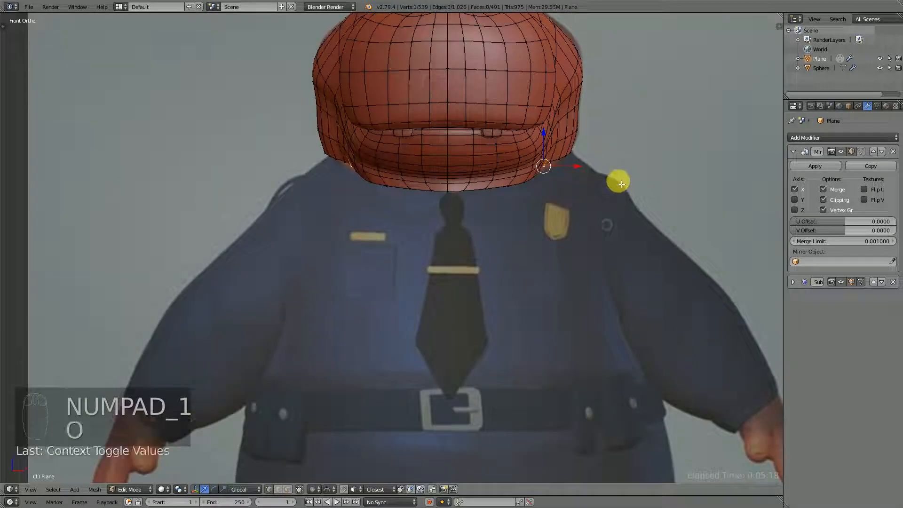
click(326, 489)
click(347, 468)
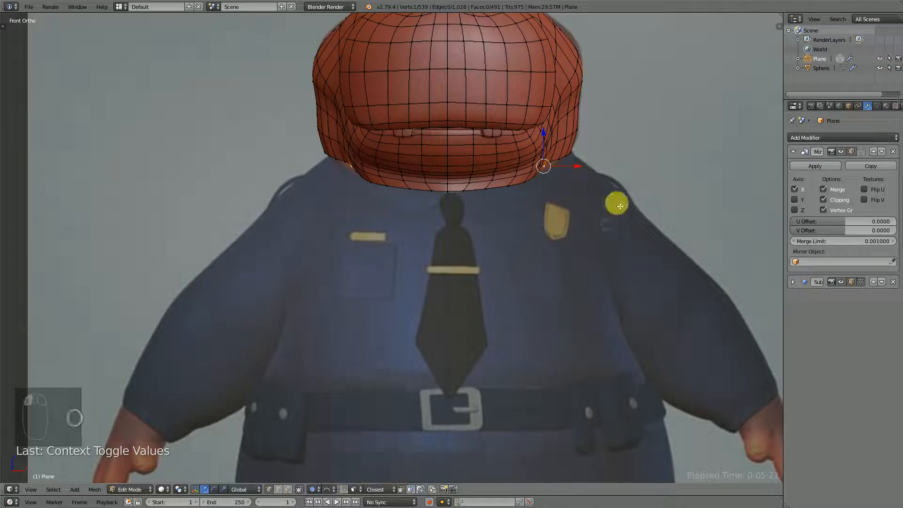
key(g)
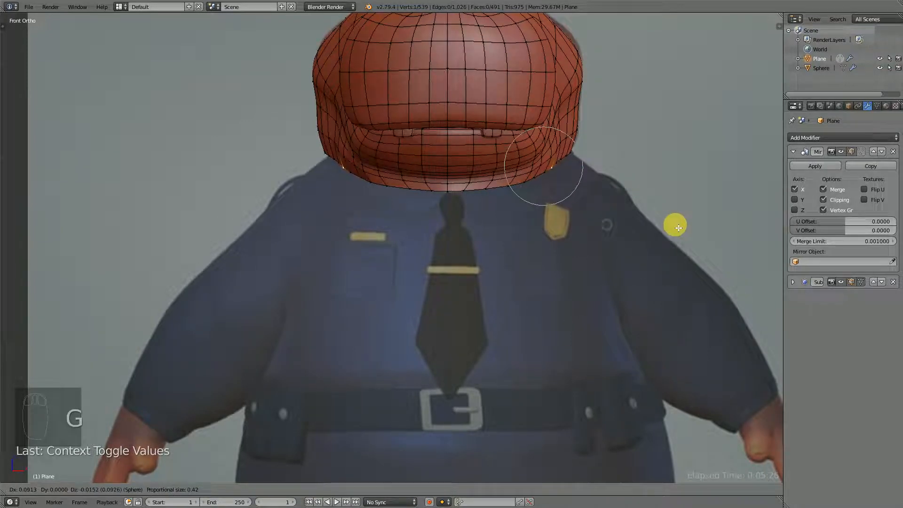
click(672, 222)
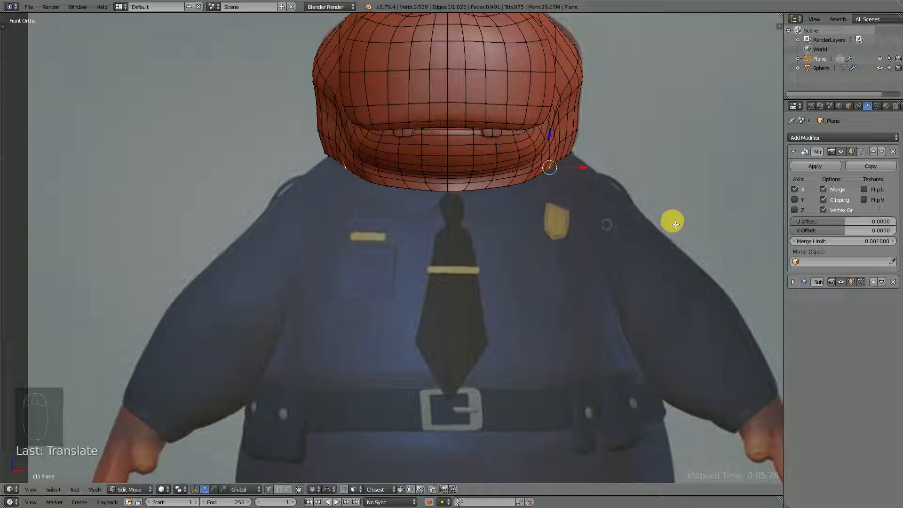
- Move the neighbouring neck-loop vertex slightly outward to smooth the side curve, and turn proportional editing off
right_click(562, 163)
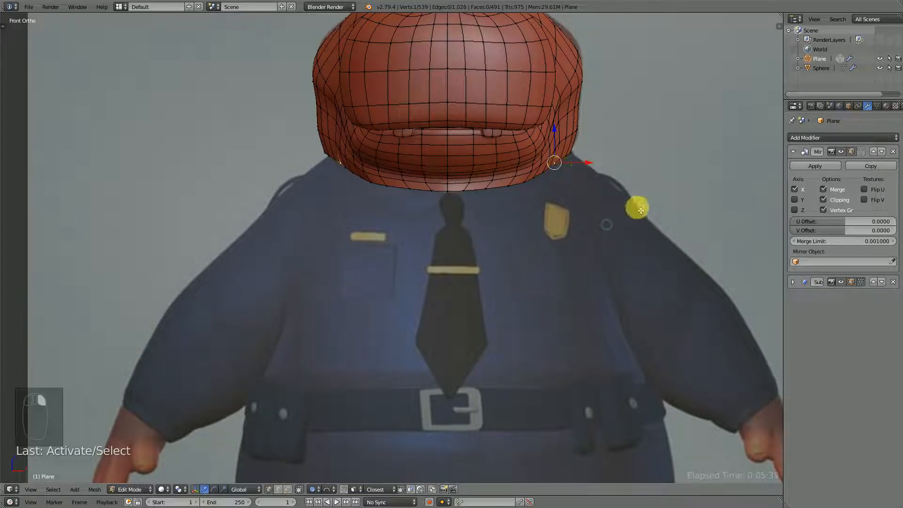
key(g)
click(644, 211)
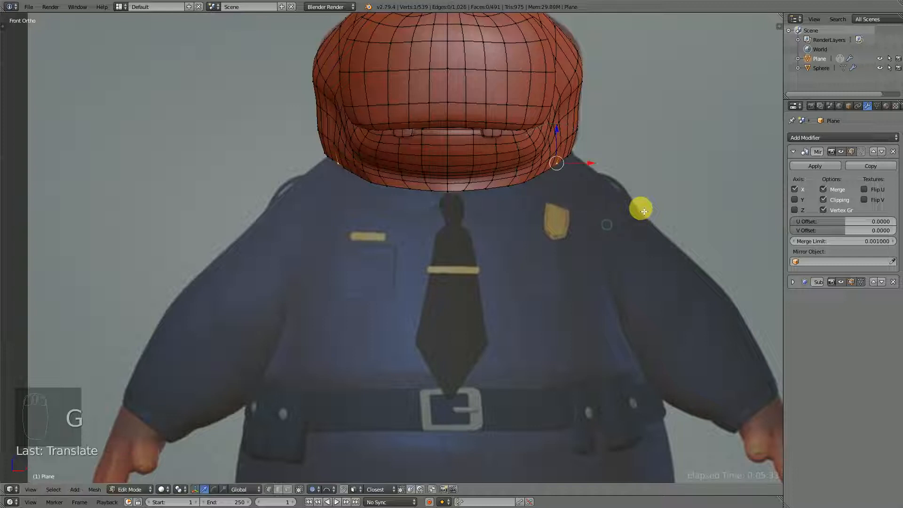
key(s)
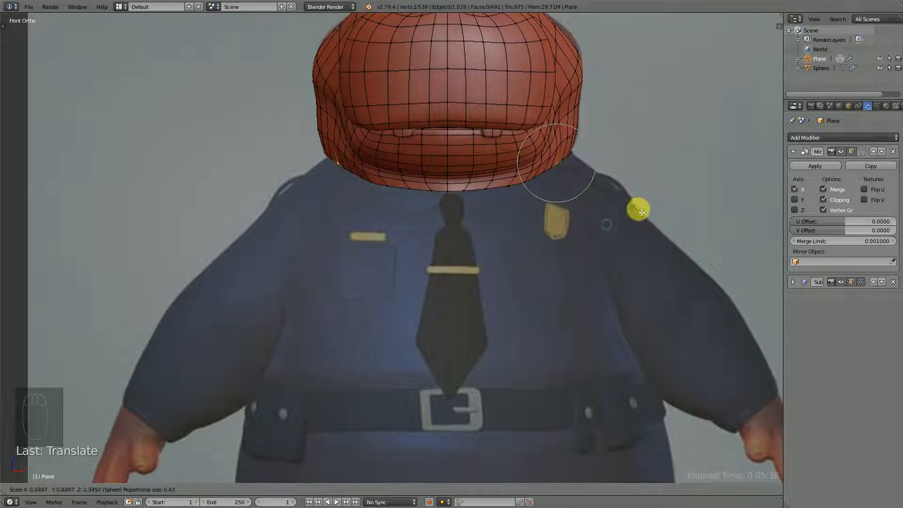
click(641, 207)
mouse_move(588, 161)
middle_down()
mouse_move(603, 183)
mouse_move(541, 180)
mouse_move(491, 196)
mouse_move(494, 210)
mouse_move(599, 223)
mouse_move(607, 199)
mouse_move(594, 161)
mouse_move(516, 168)
mouse_move(568, 170)
mouse_move(573, 177)
mouse_move(585, 169)
middle_up()
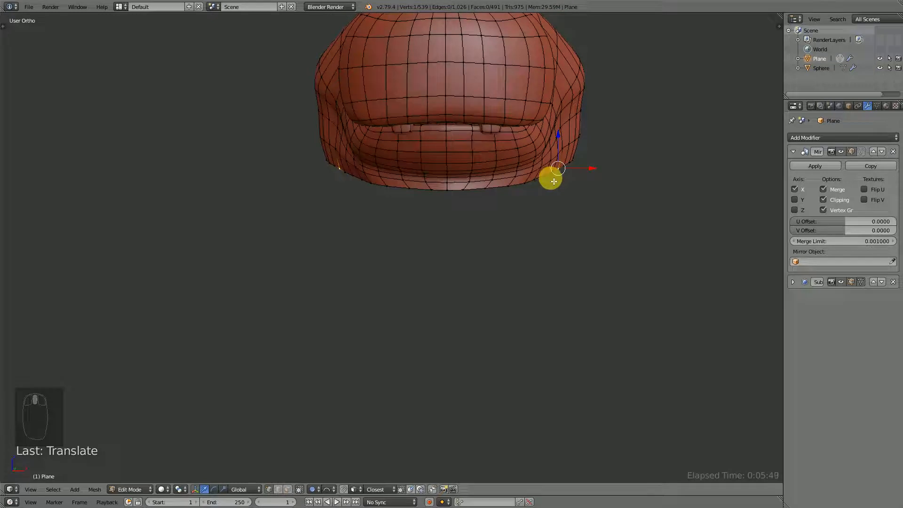
key(KP_1)
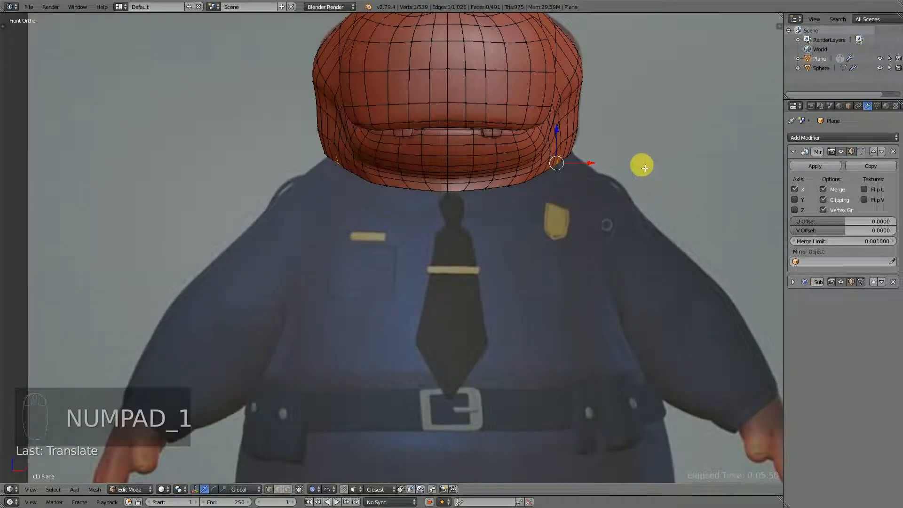
key(o)
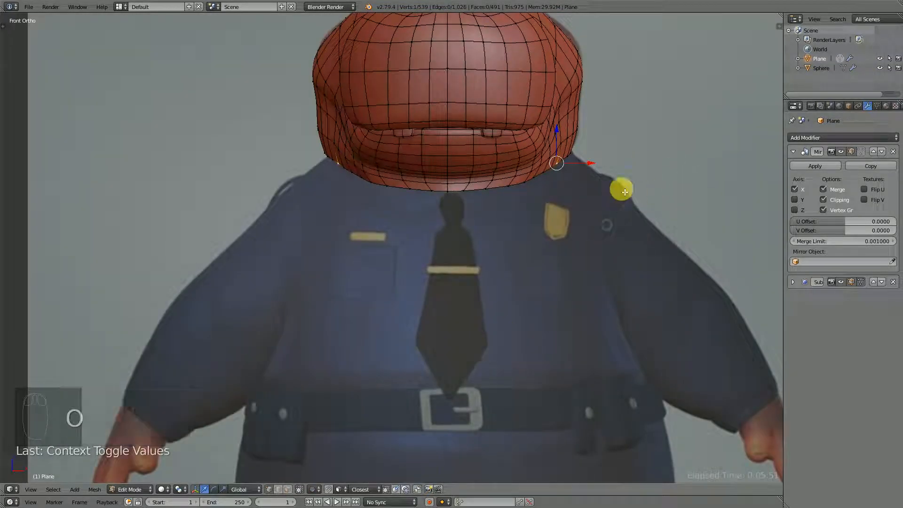
- Adjust a vertex near the front centre of the neck loop along X to even the edge spacing
scroll(484, 250, down, 2)
scroll(456, 278, up, 4)
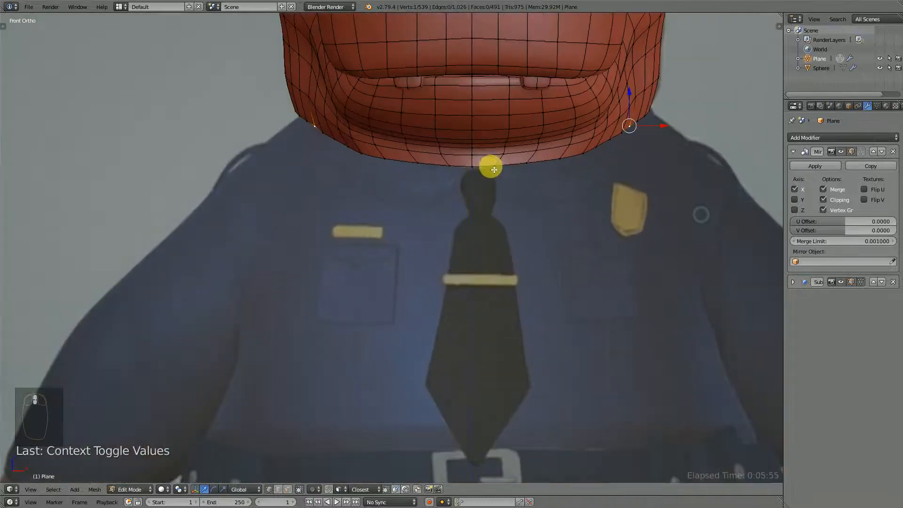
right_click(494, 170)
key(g)
key(x)
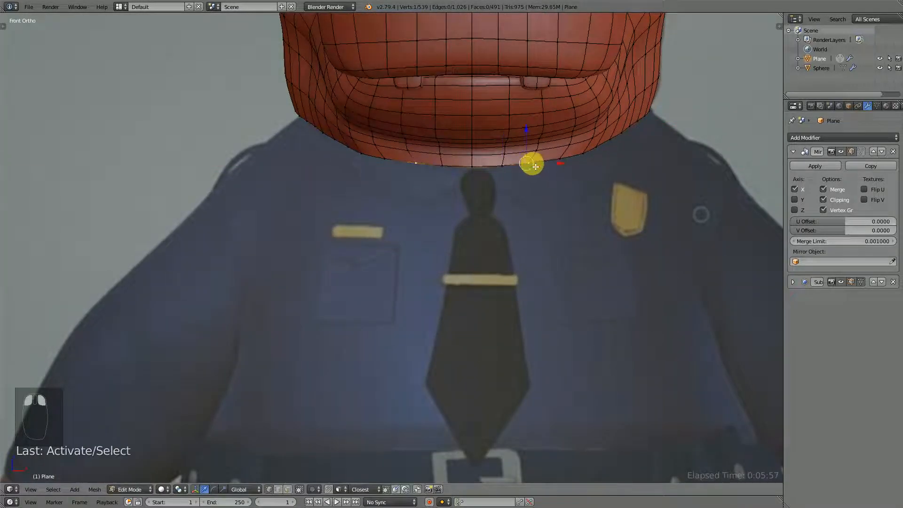
click(566, 163)
scroll(610, 168, down, 4)
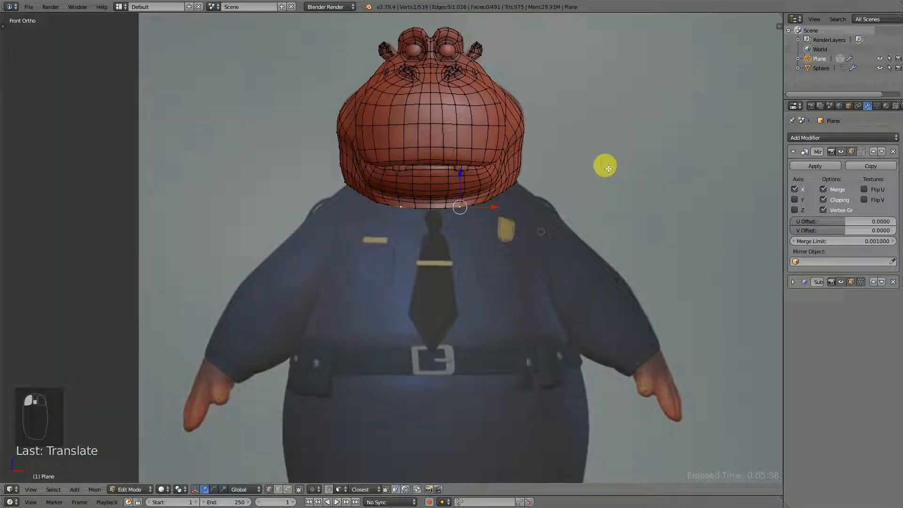
- In the back view, slide the rear neck-loop vertices outward along the loop to even their spacing
key(ctrl+KP_1)
scroll(345, 107, up, 3)
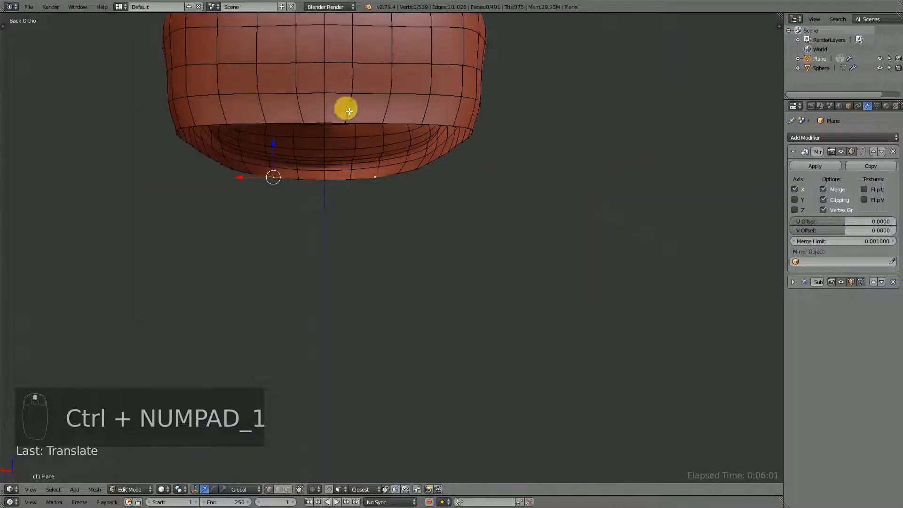
right_click(292, 124)
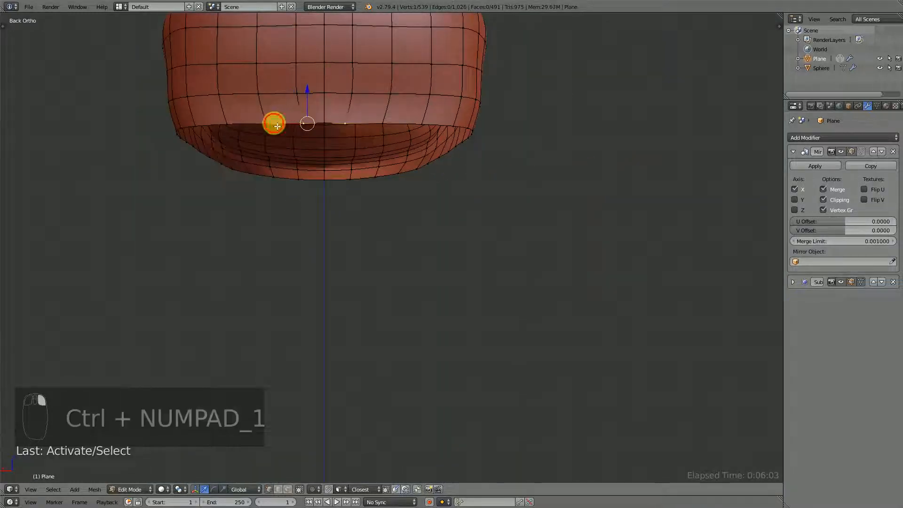
drag(274, 122, 225, 124)
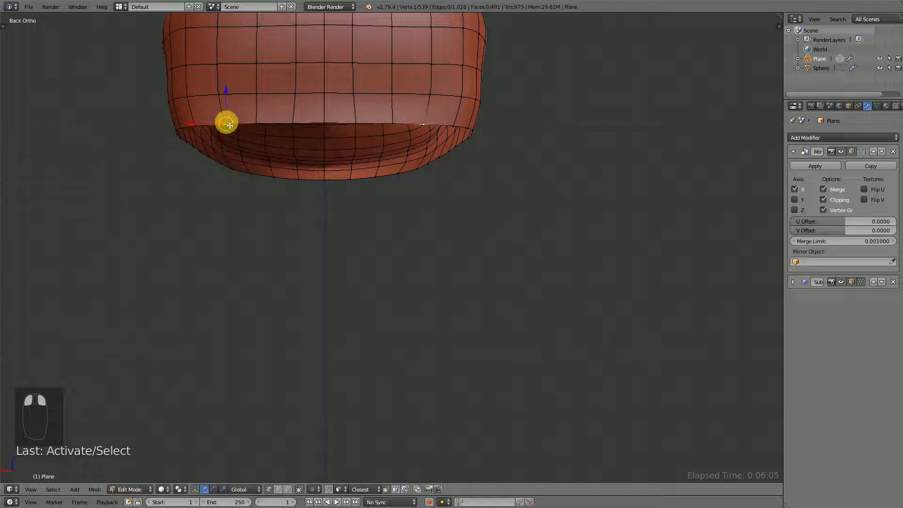
key(g)
key(g)
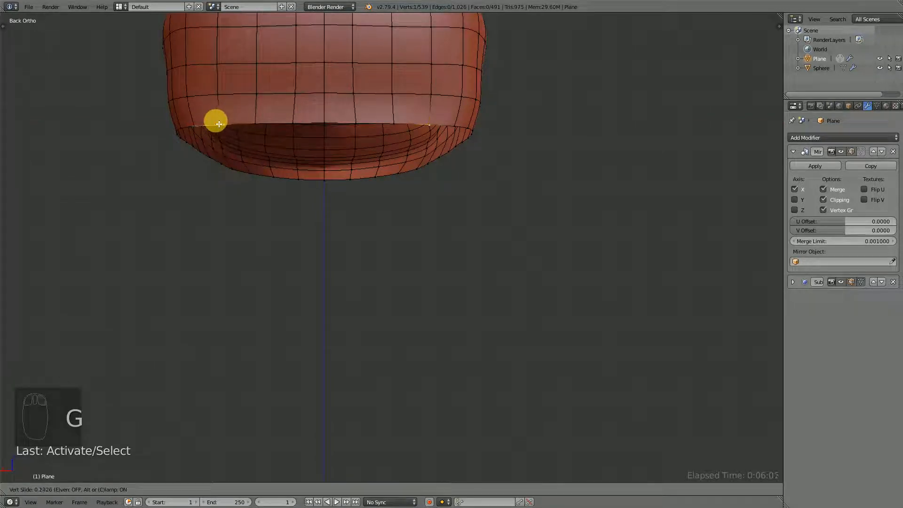
click(217, 124)
key(g)
key(g)
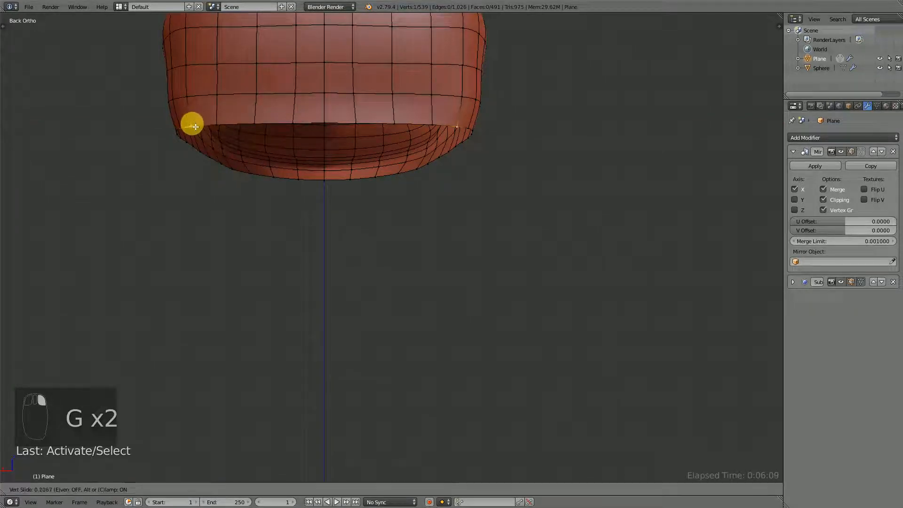
right_click(243, 139)
scroll(246, 140, down, 5)
- In the front view, extrude the whole neck loop about 0.27 outward along X and about 0.28 down onto the shoulders
key(KP_1)
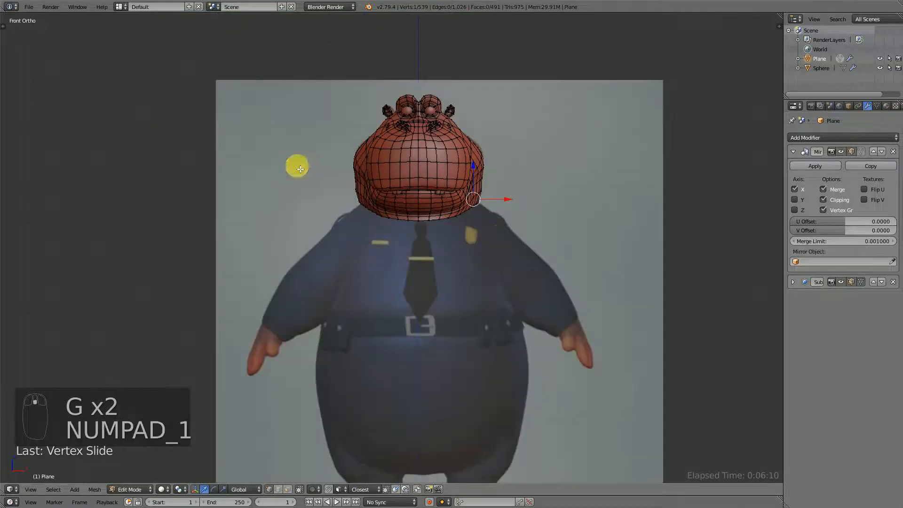
scroll(520, 188, up, 3)
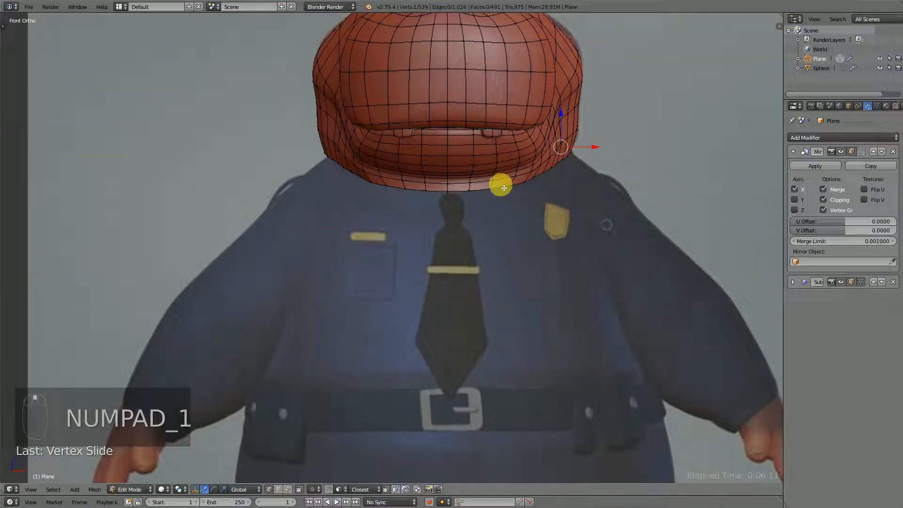
alt+right_click(498, 186)
scroll(564, 217, down, 4)
scroll(549, 222, up, 3)
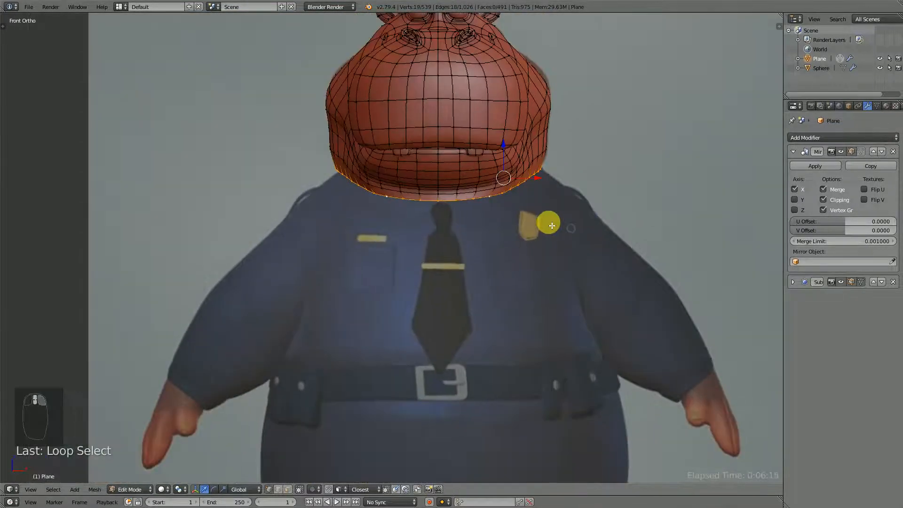
key(e)
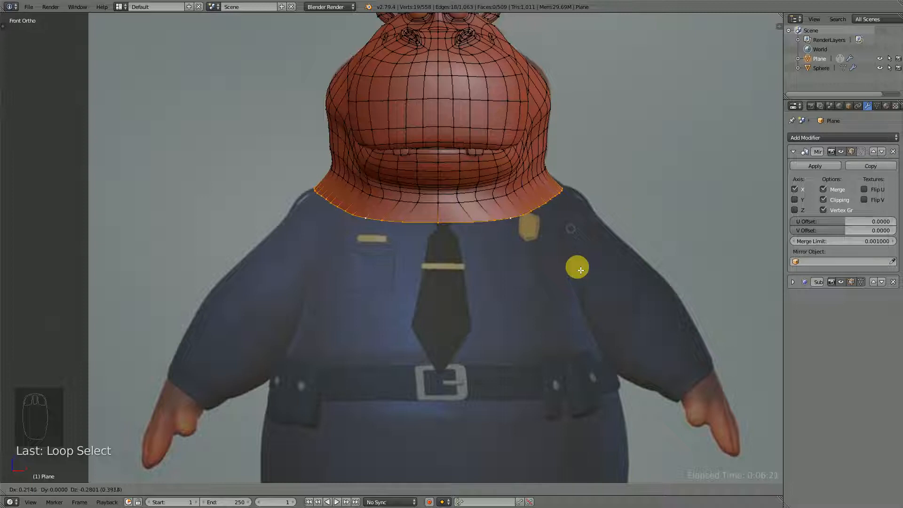
click(579, 271)
- In the right view, scale the extruded shoulder loop to about 1.06 along Y and move it slightly forward
key(KP_3)
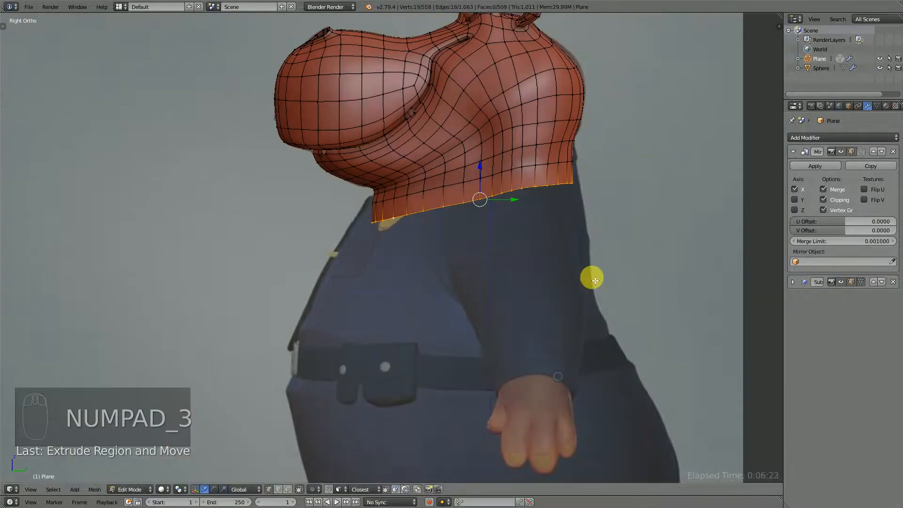
key(s)
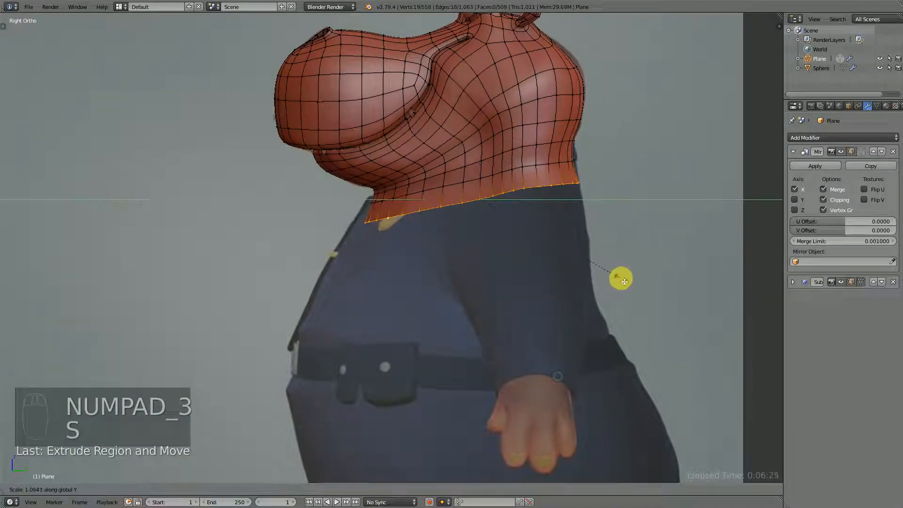
click(620, 277)
key(g)
key(y)
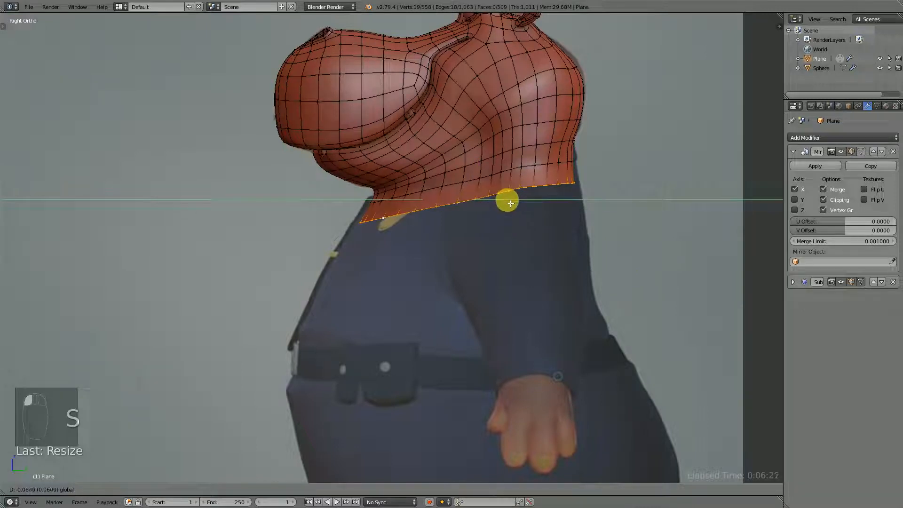
click(512, 205)
- Flatten the extruded shoulder loop along Z to reduce its slope in the side view
key(s)
key(z)
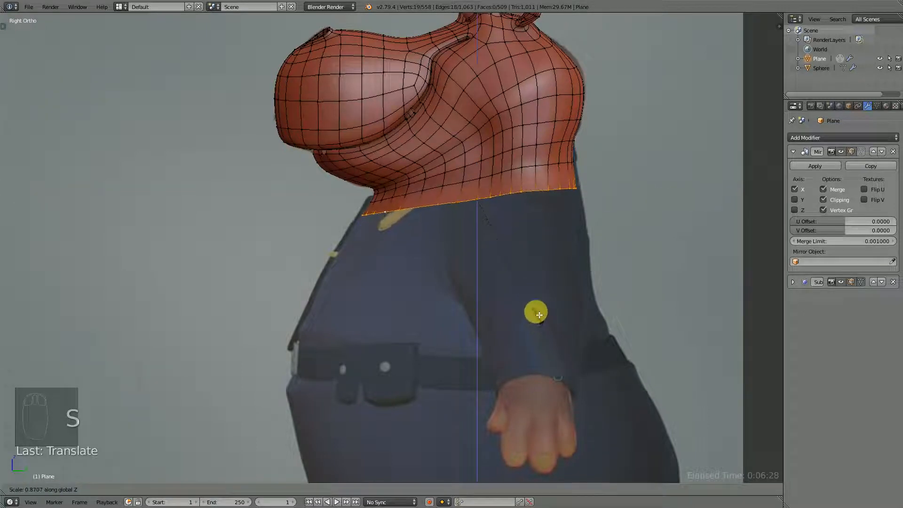
click(549, 318)
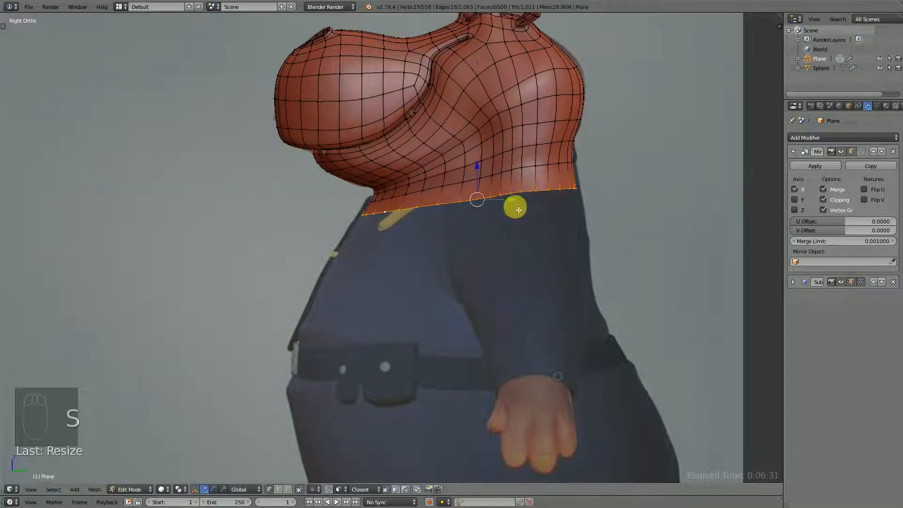
- Nudge the shoulder loop slightly backward and shrink it slightly along Y to fit the side reference
drag(511, 201, 513, 206)
key(s)
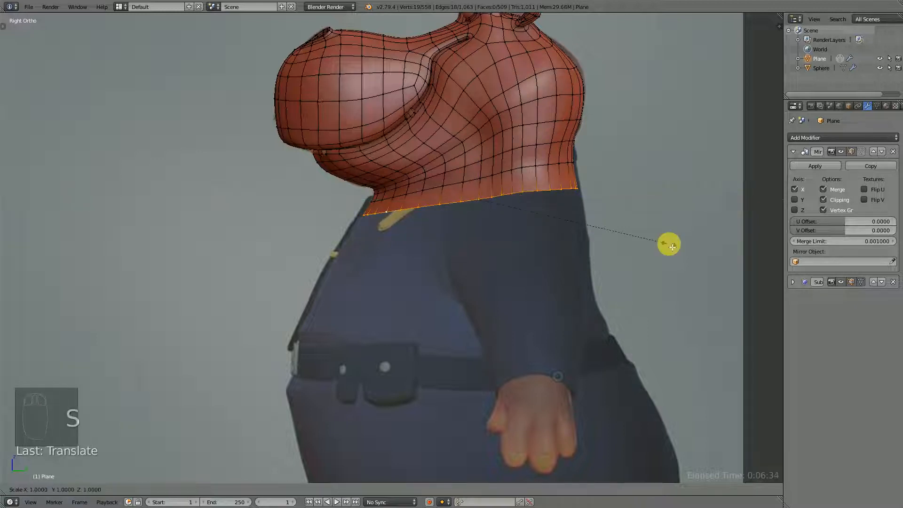
key(y)
click(670, 246)
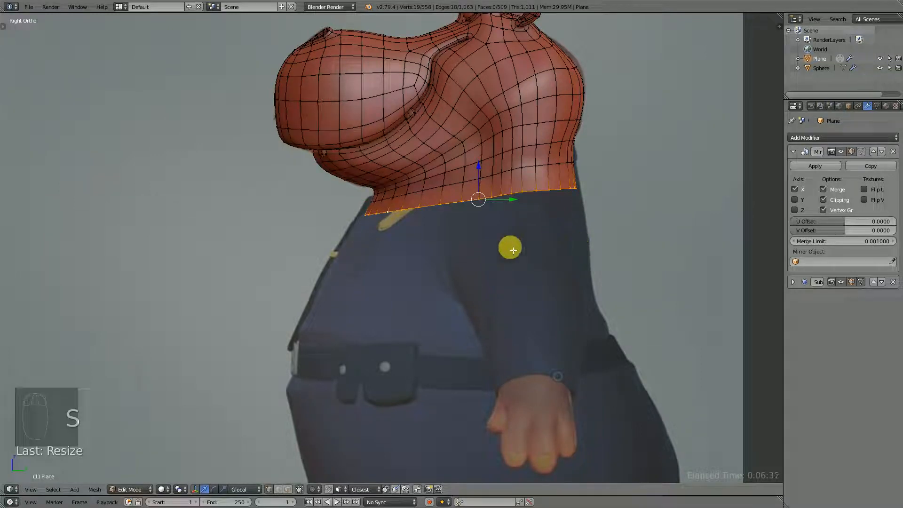
- In the right view, extrude the shoulder loop down to above the belt and widen it along Y
key(e)
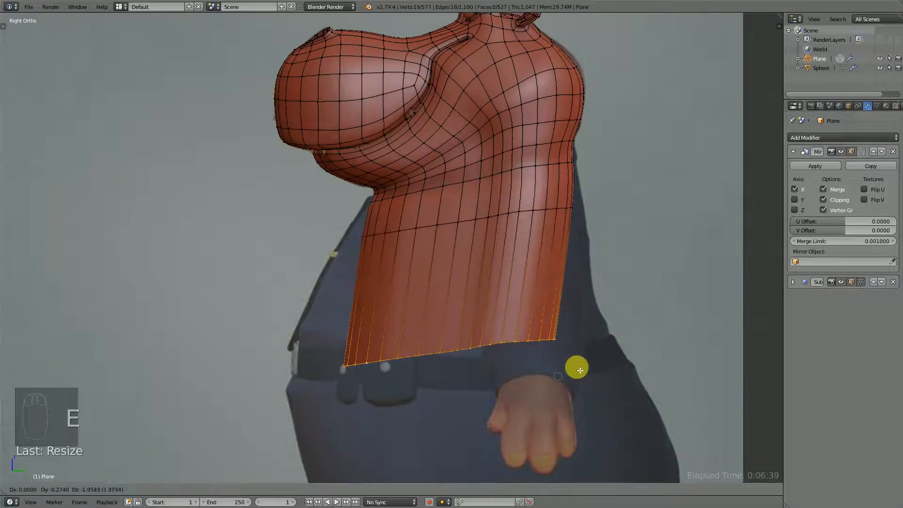
click(592, 317)
key(s)
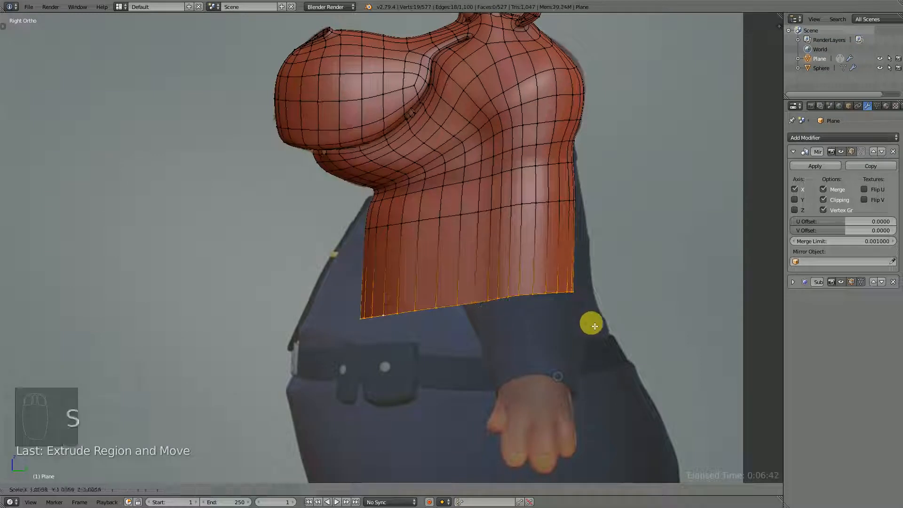
key(y)
click(609, 321)
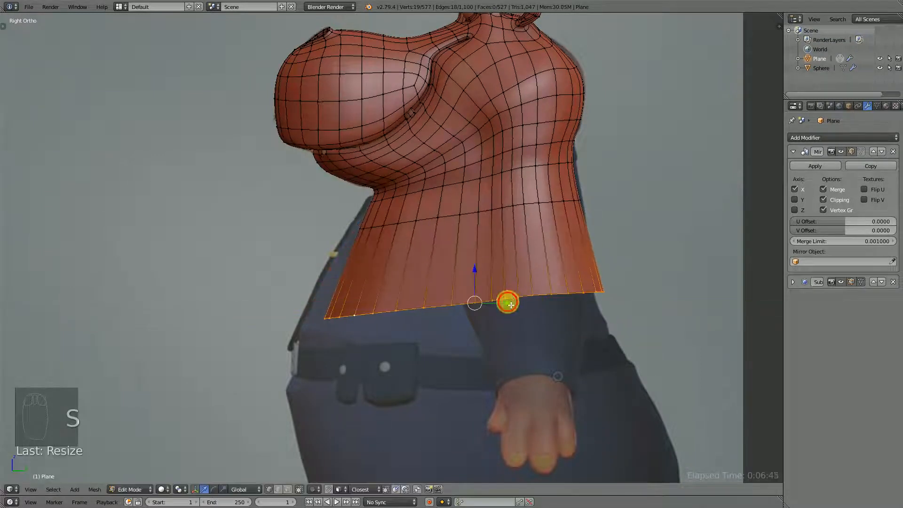
- Move the new chest loop forward along Y to fit the side reference, raise it slightly and flatten it along Z
key(g)
key(y)
click(496, 306)
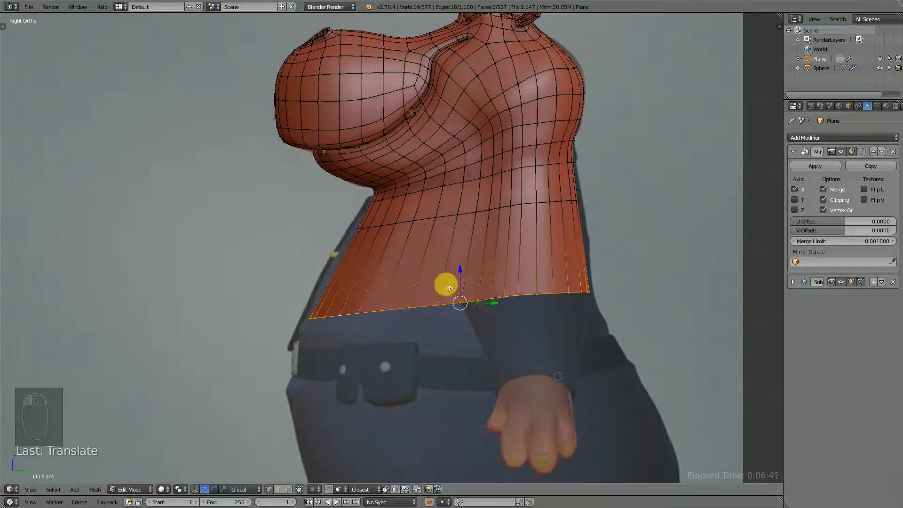
drag(461, 274, 461, 268)
key(s)
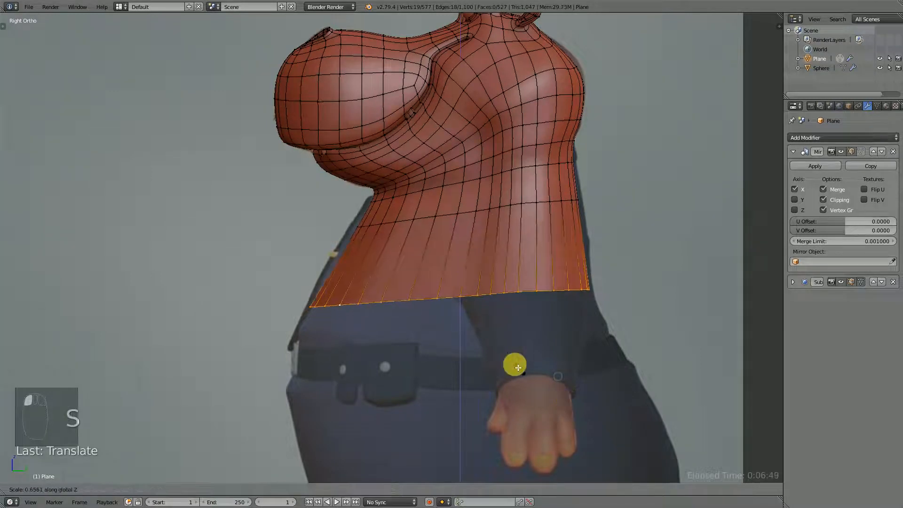
key(z)
click(477, 324)
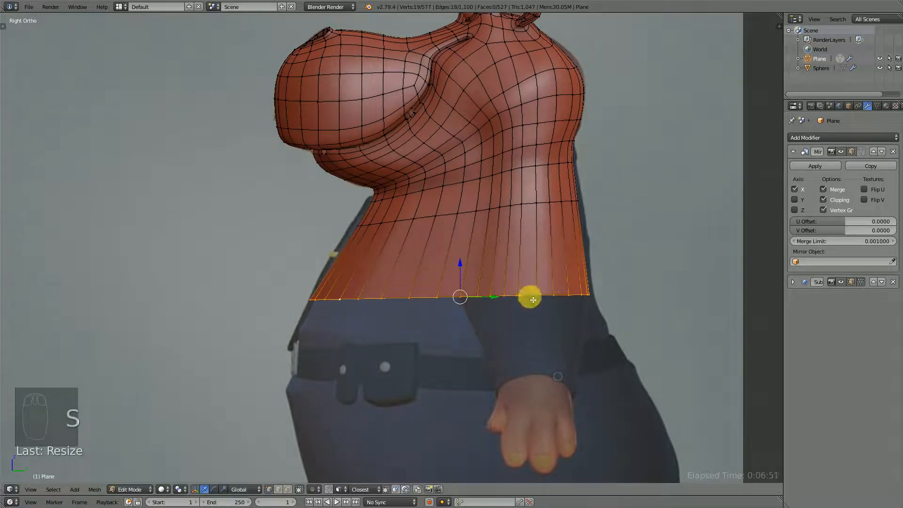
- Shrink the flattened chest loop slightly along Y and nudge it backward to match the side reference
drag(498, 292, 500, 300)
key(s)
key(y)
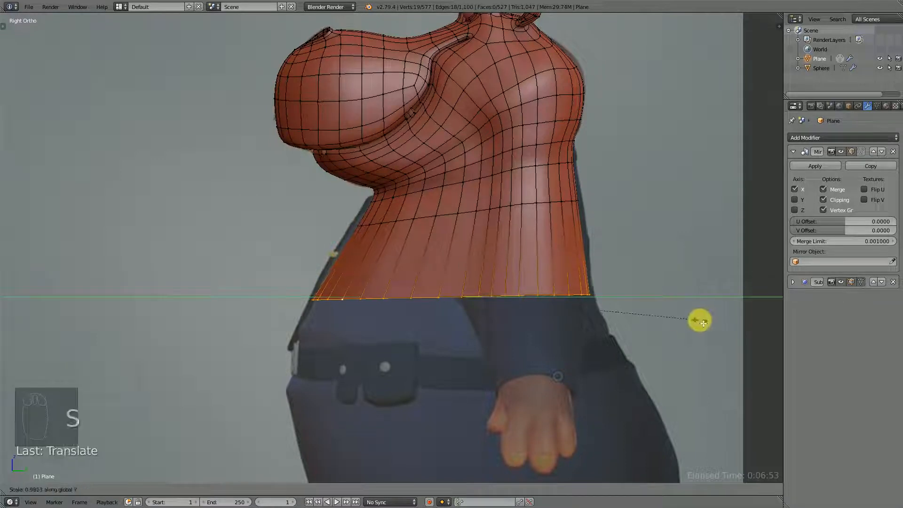
click(699, 324)
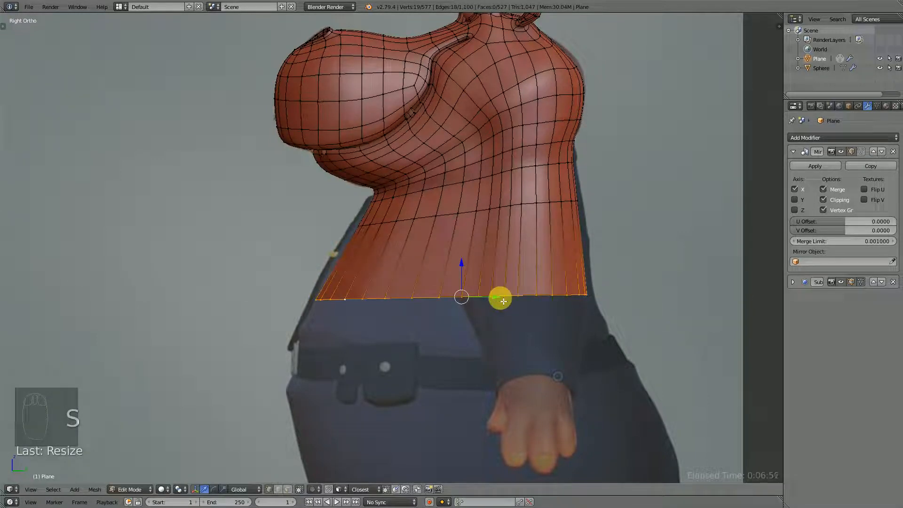
drag(500, 299, 503, 299)
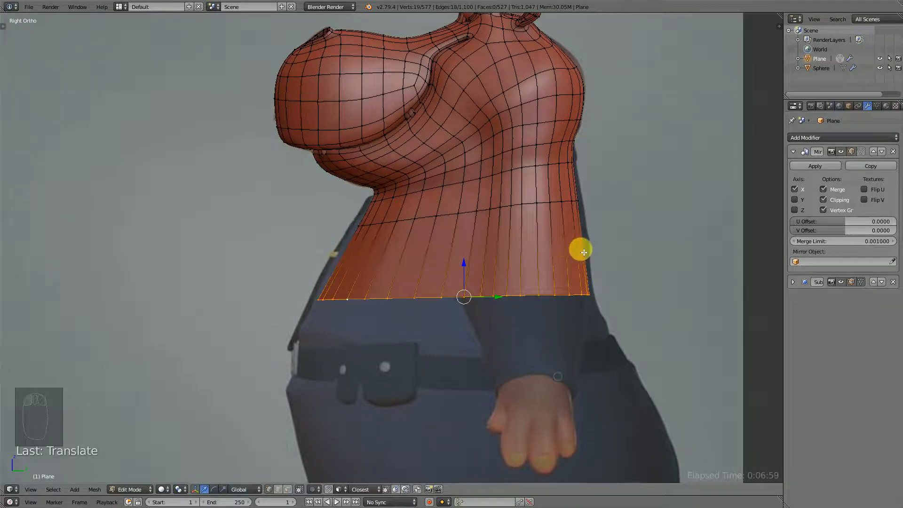
- In the front view, widen the chest loop along X and nudge it slightly outward
key(KP_1)
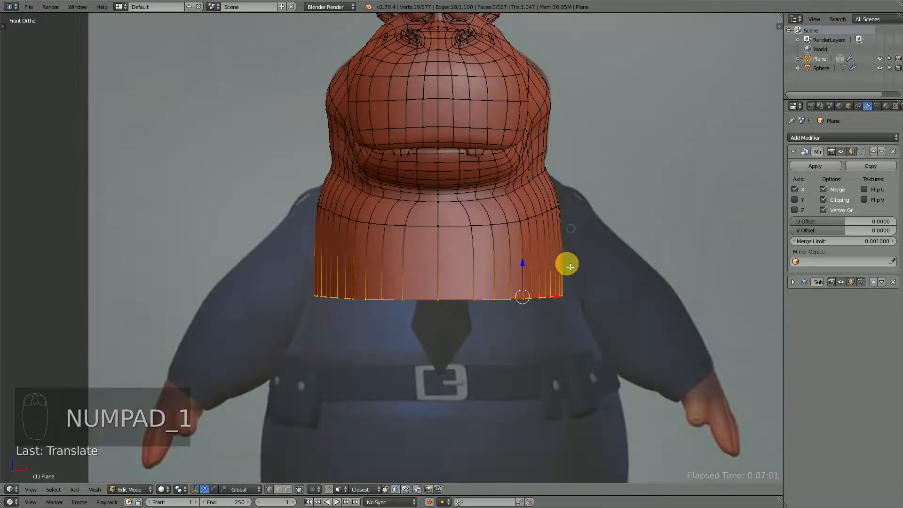
key(s)
key(x)
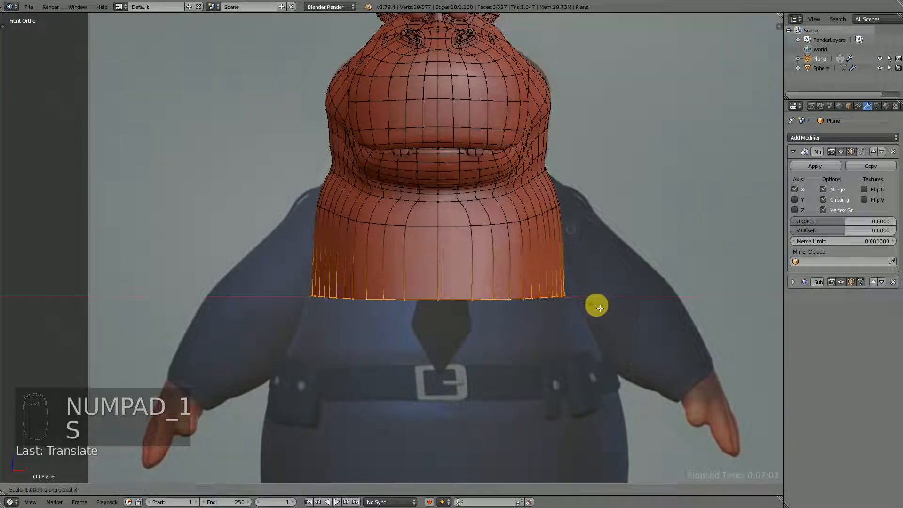
click(614, 314)
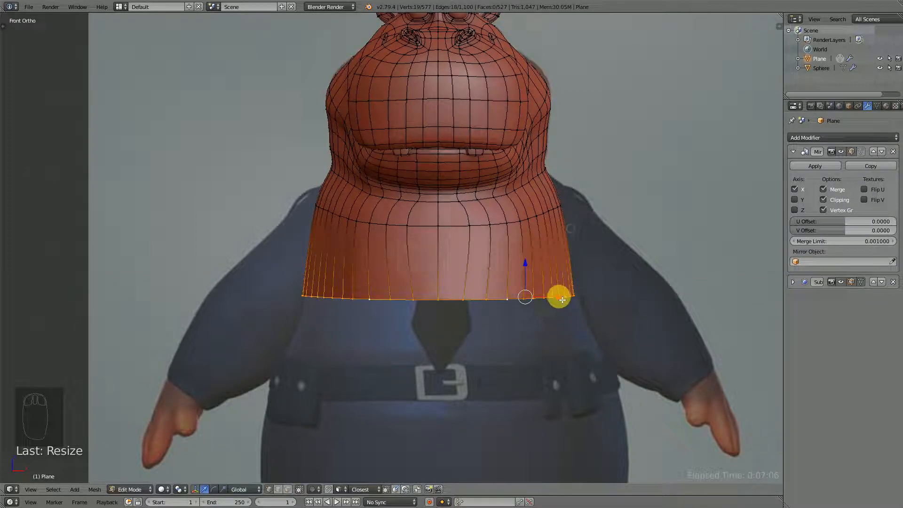
drag(562, 299, 564, 301)
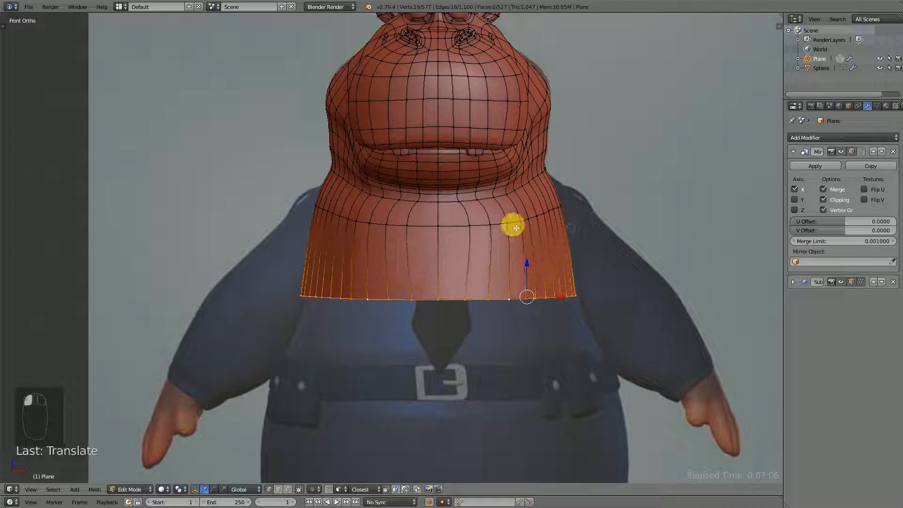
- Select the shoulder loop above the chest and widen it along X to fit the front reference
alt+right_click(485, 225)
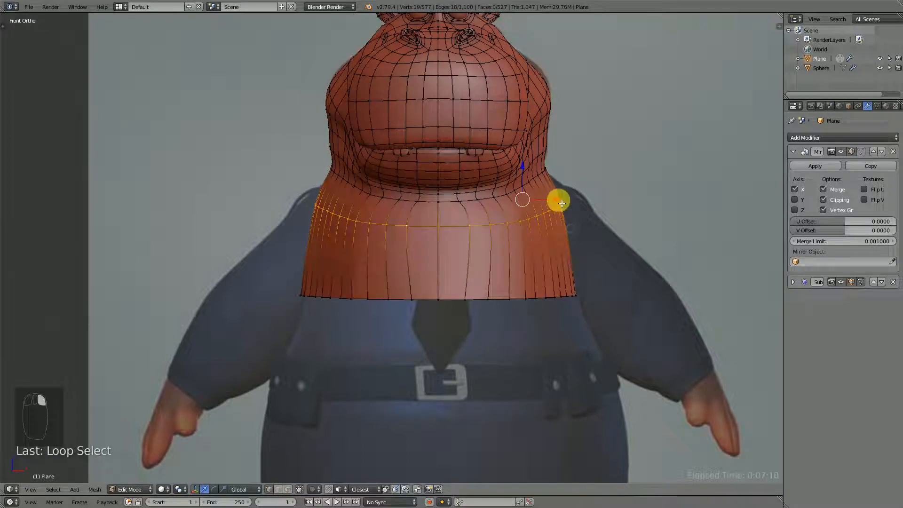
key(s)
key(x)
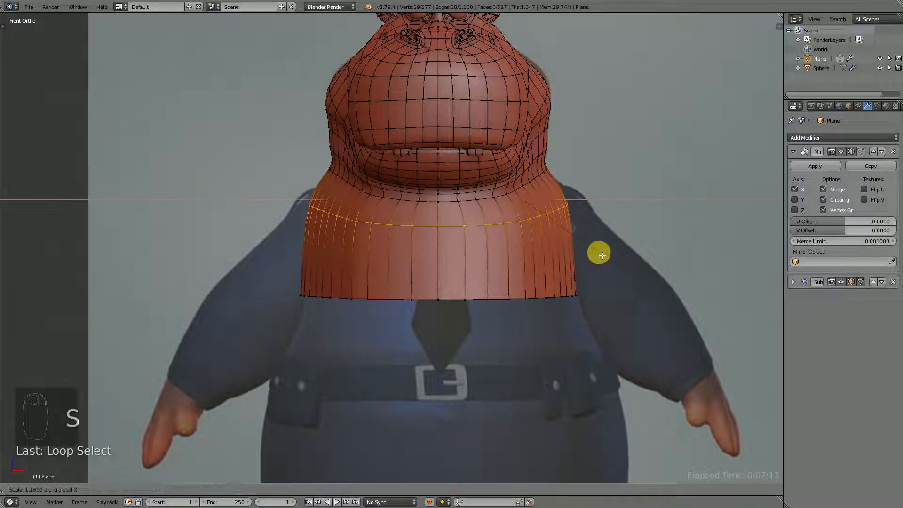
click(588, 232)
drag(562, 201, 561, 204)
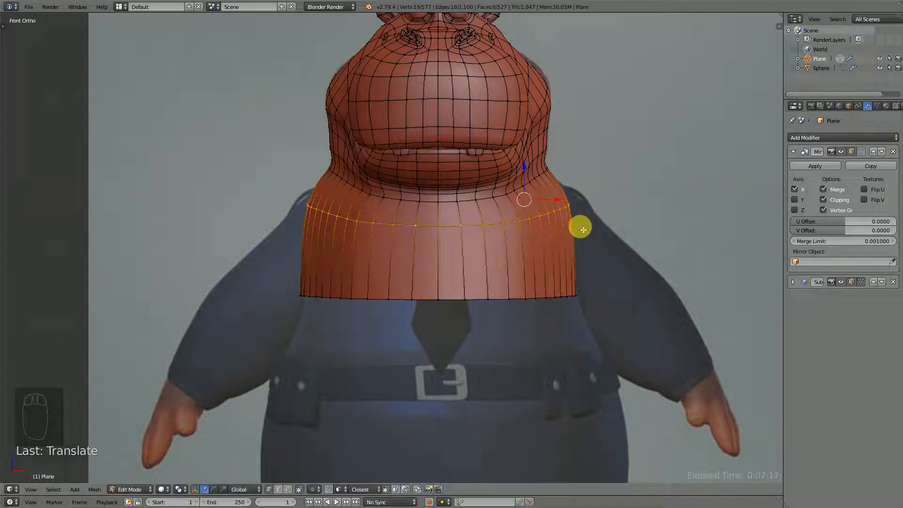
scroll(579, 239, up, 1)
scroll(565, 247, down, 4)
scroll(541, 259, up, 3)
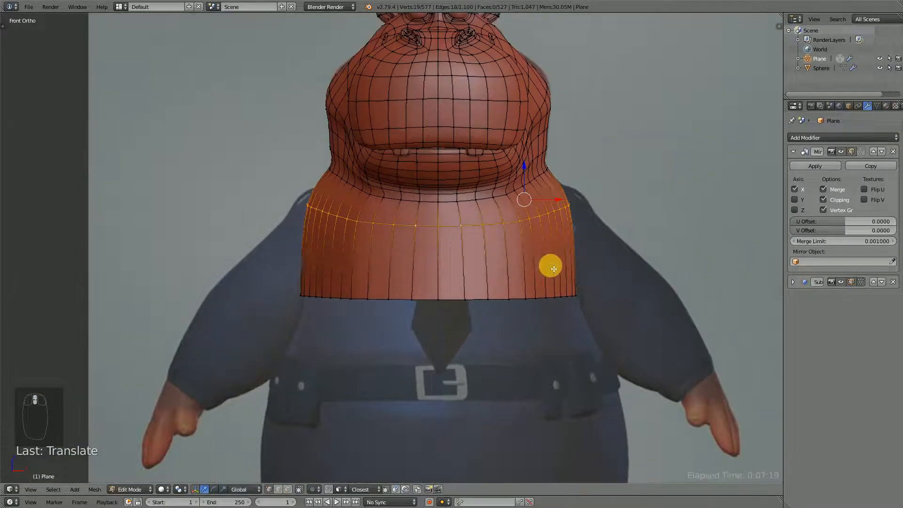
scroll(553, 270, down, 2)
scroll(548, 279, up, 1)
scroll(543, 281, up, 1)
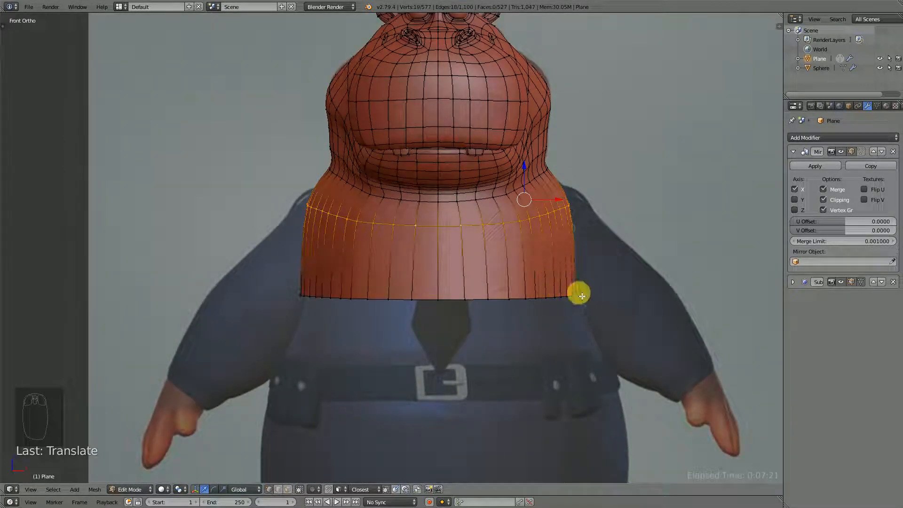
- Add an edge loop between the neck and shoulder loops, slid toward the neck by about 0.4
alt+right_click(542, 298)
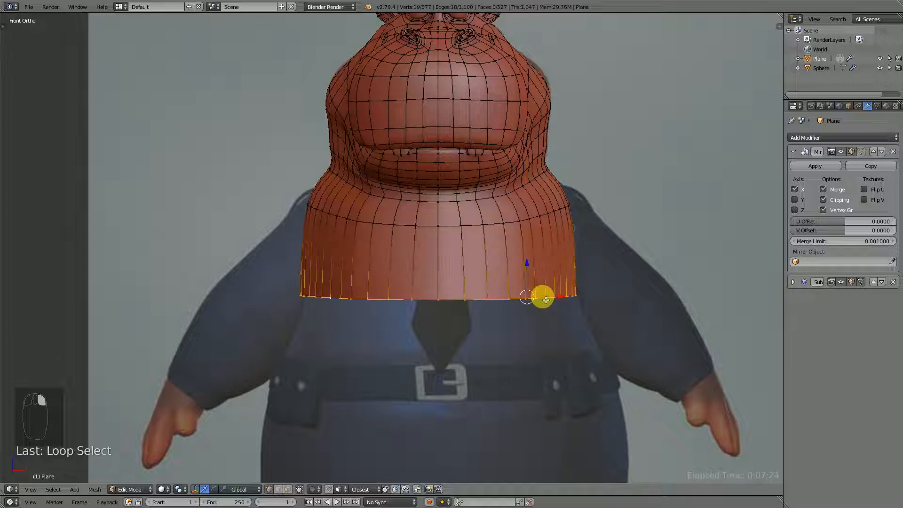
key(z)
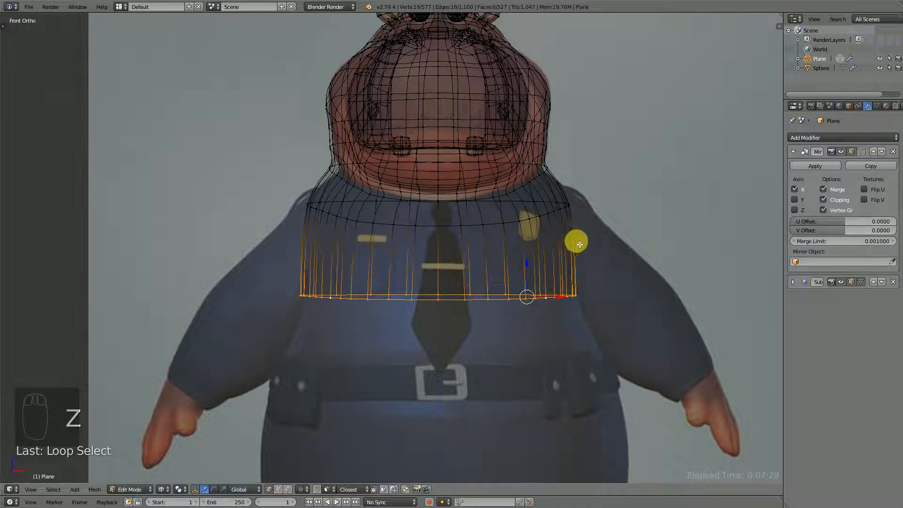
key(z)
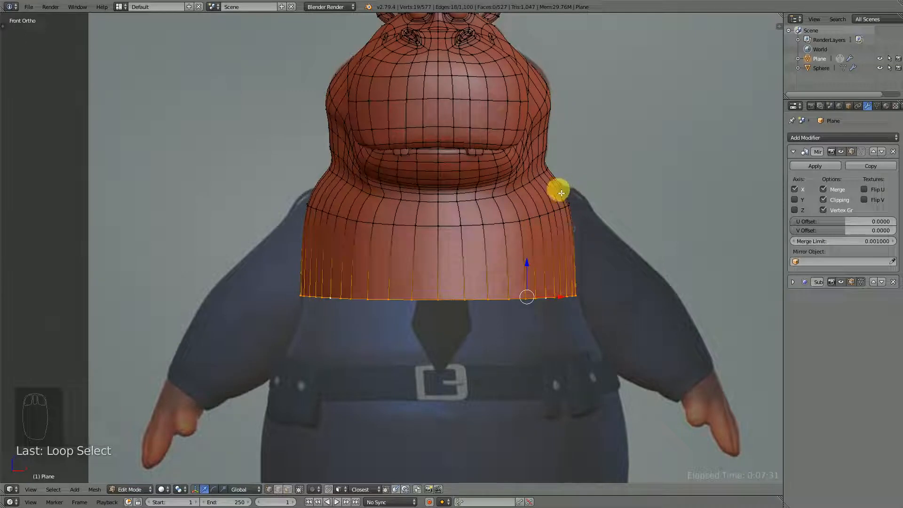
key(ctrl+r)
click(561, 192)
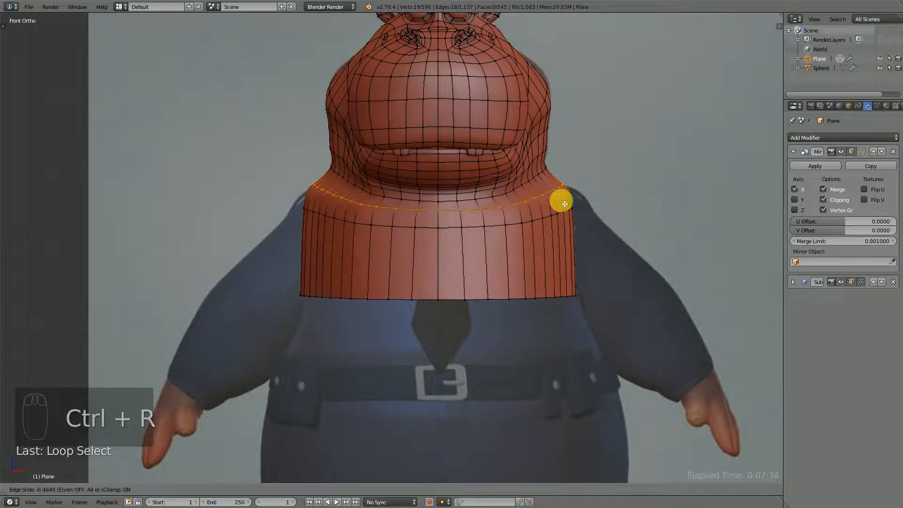
click(564, 202)
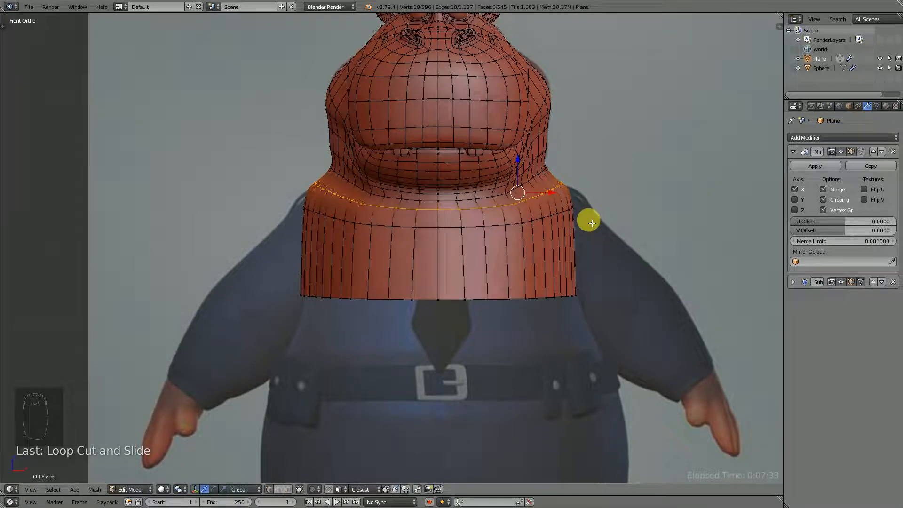
- Select the open chest loop and examine the torso's shape and vertical edge spacing from the side, front and below
key(KP_3)
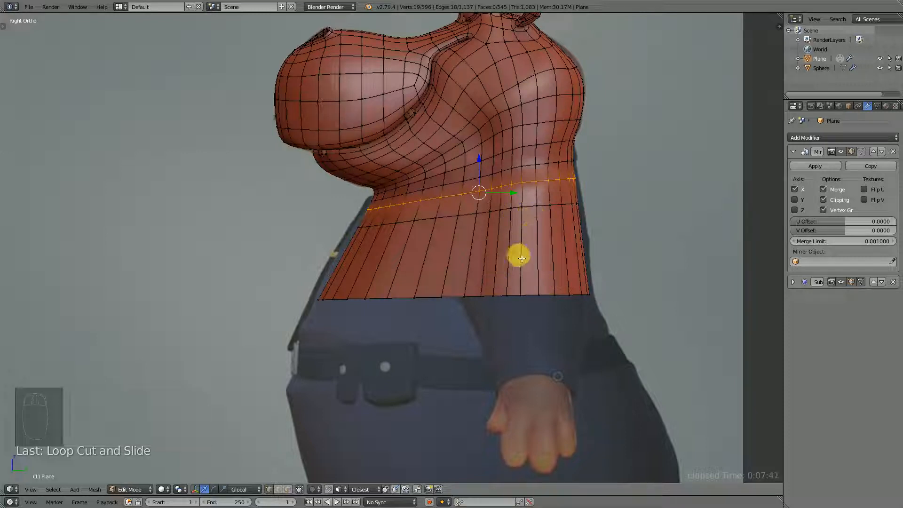
alt+right_click(404, 299)
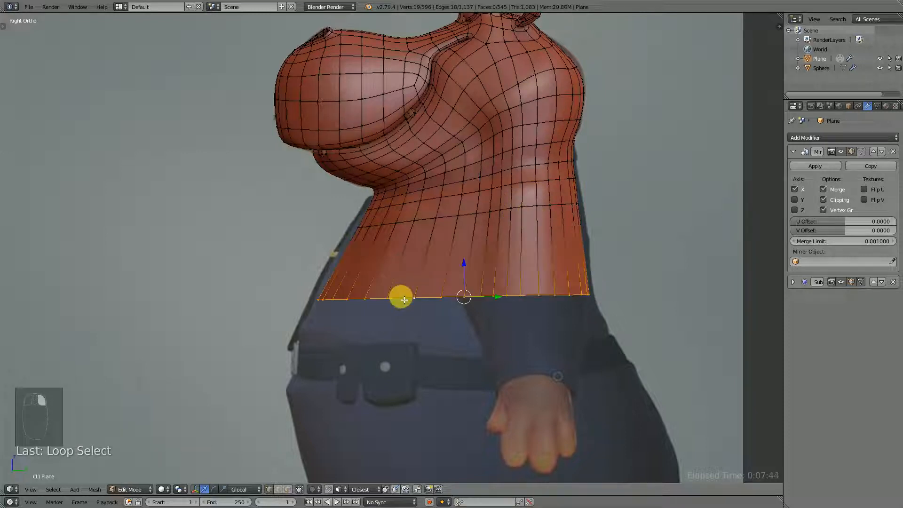
key(KP_1)
scroll(473, 244, down, 2)
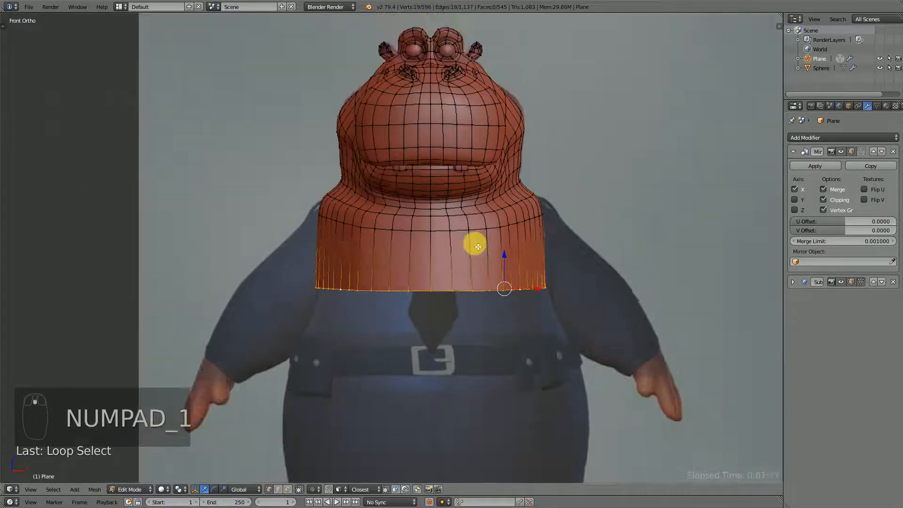
middle_drag(474, 244, 377, 259)
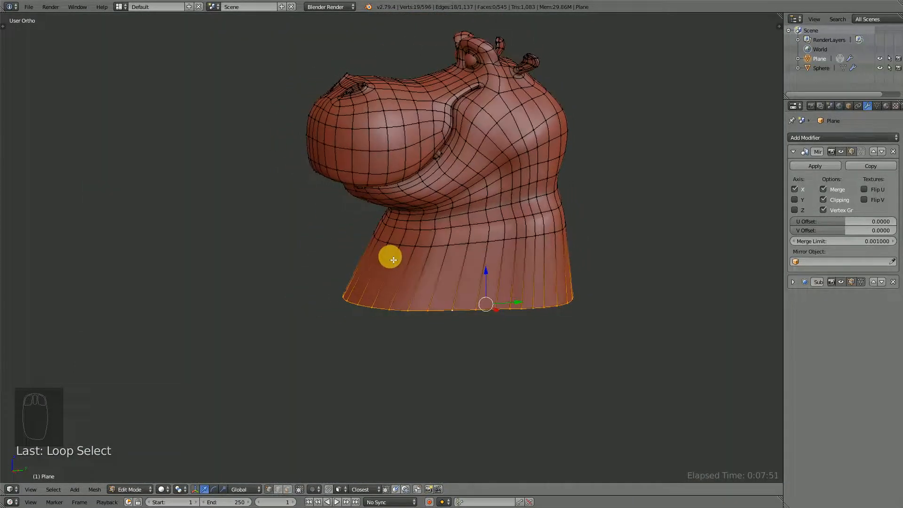
scroll(494, 238, up, 1)
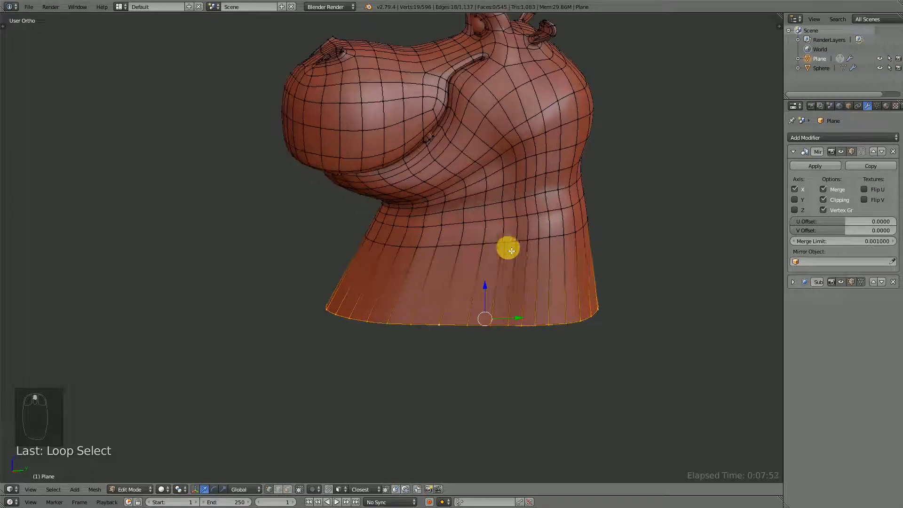
middle_drag(531, 259, 578, 227)
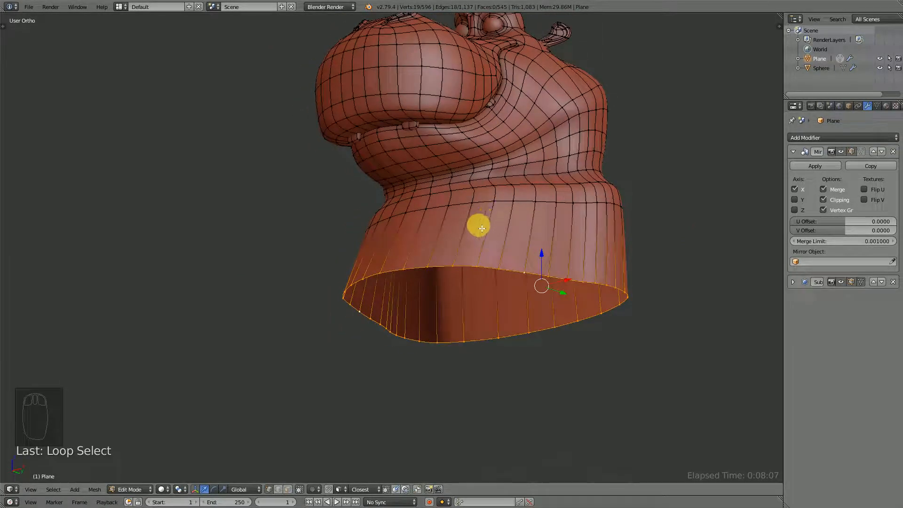
middle_drag(490, 221, 497, 236)
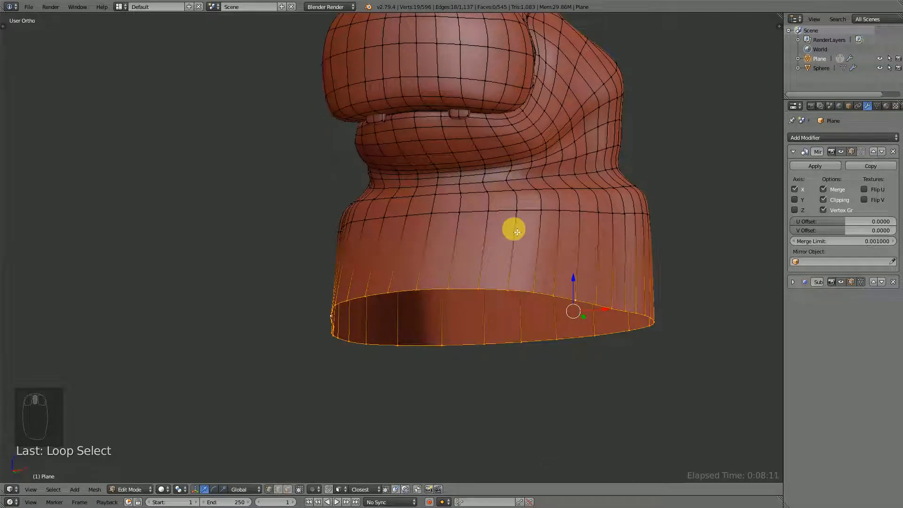
- Dissolve the vertical edge loop running from the lower lip down the front side of the torso
alt+right_click(516, 232)
key(x)
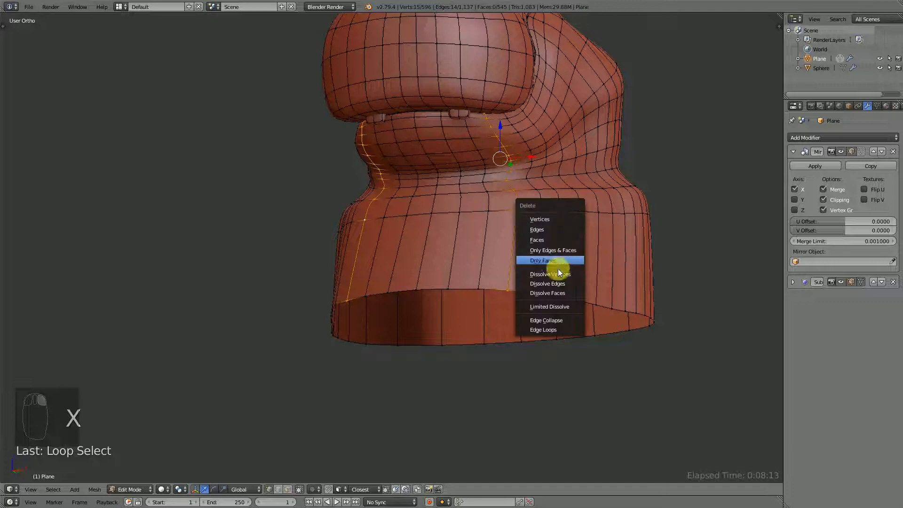
click(573, 284)
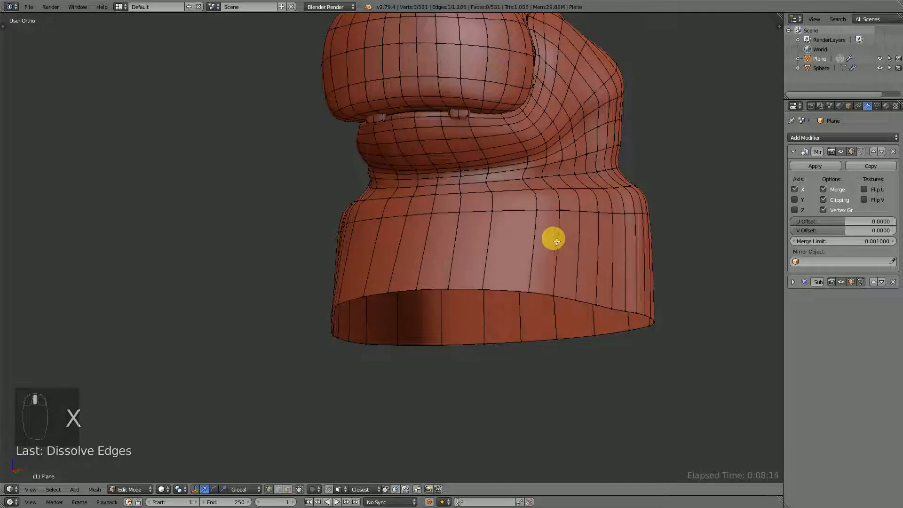
- Try dissolving the vertical edge loop that runs from the mouth corner down the side of the torso
mouse_move(552, 238)
middle_down()
mouse_move(515, 244)
mouse_move(552, 227)
middle_up()
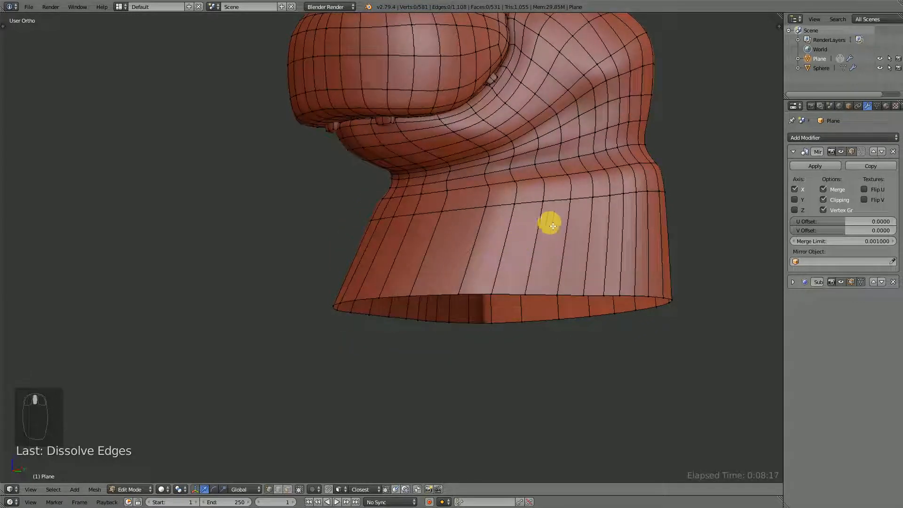
key(space)
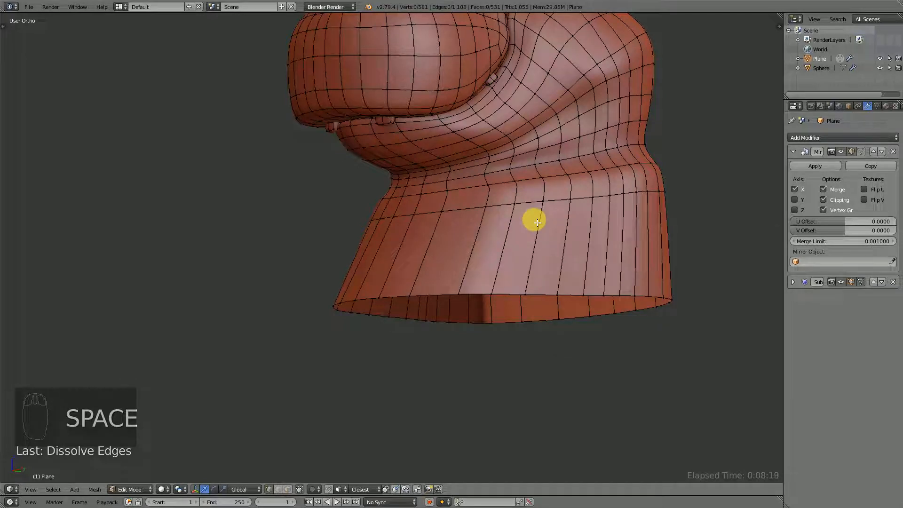
alt+right_click(537, 222)
mouse_move(532, 226)
middle_down()
mouse_move(532, 238)
mouse_move(512, 244)
mouse_move(537, 225)
middle_up()
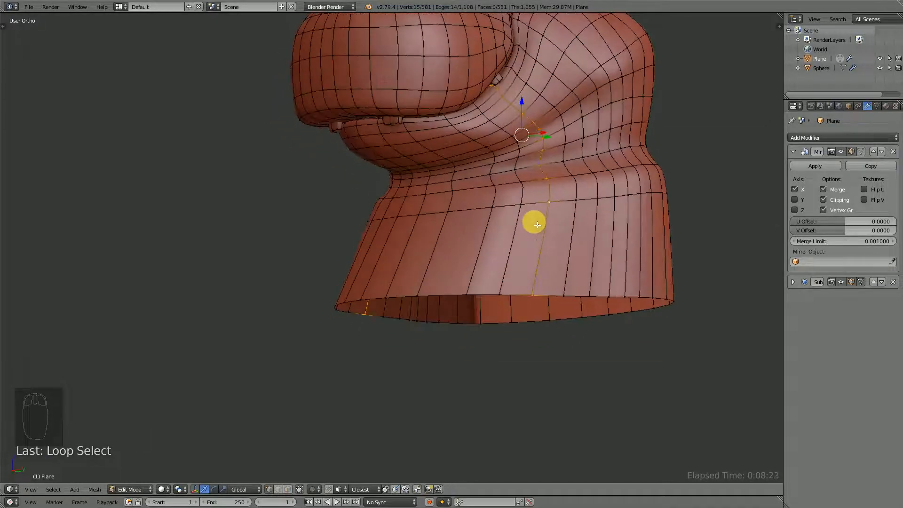
key(x)
click(558, 208)
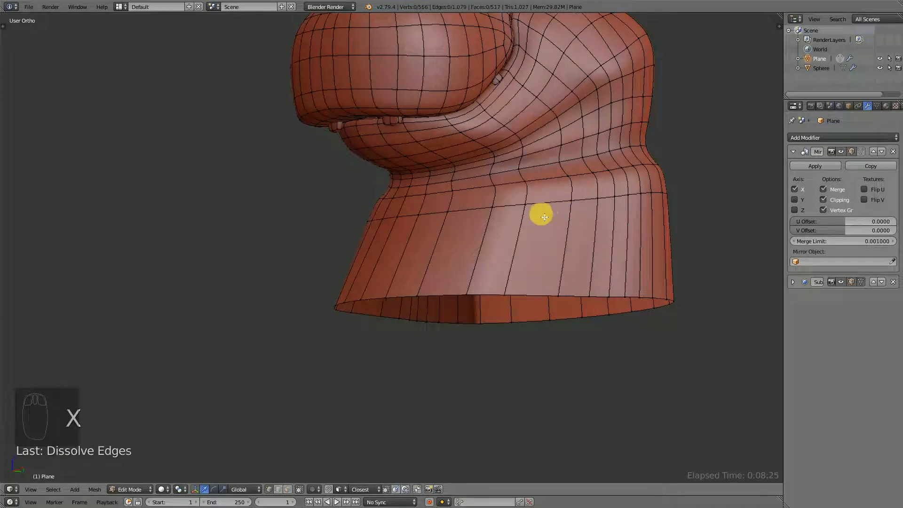
- Check the torso's shape outside edit mode and undo the dissolve of the side edge loop
scroll(540, 213, down, 4)
key(Tab)
middle_drag(486, 229, 562, 245)
scroll(510, 236, up, 3)
key(Tab)
key(ctrl+z)
key(ctrl+z)
scroll(564, 242, up, 1)
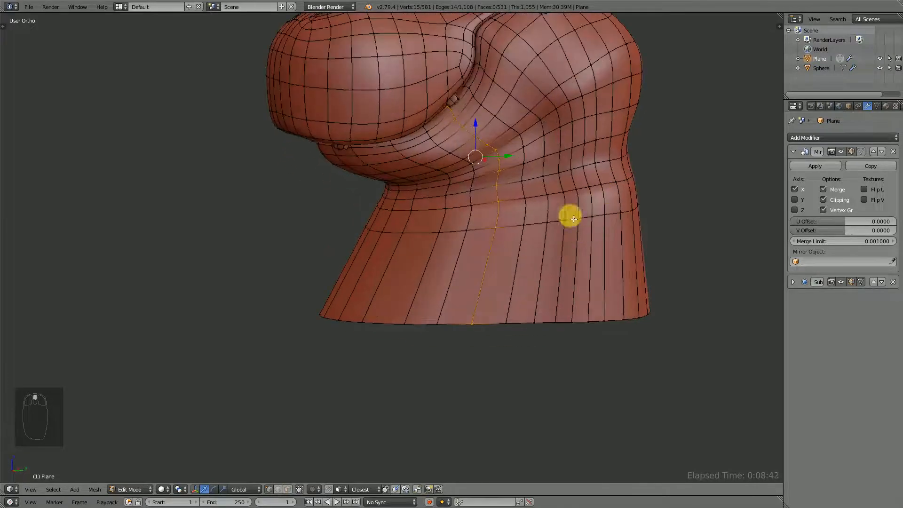
- Select the open chest loop and extrude it downward and slightly outward to just above the belt in the front reference
key(KP_1)
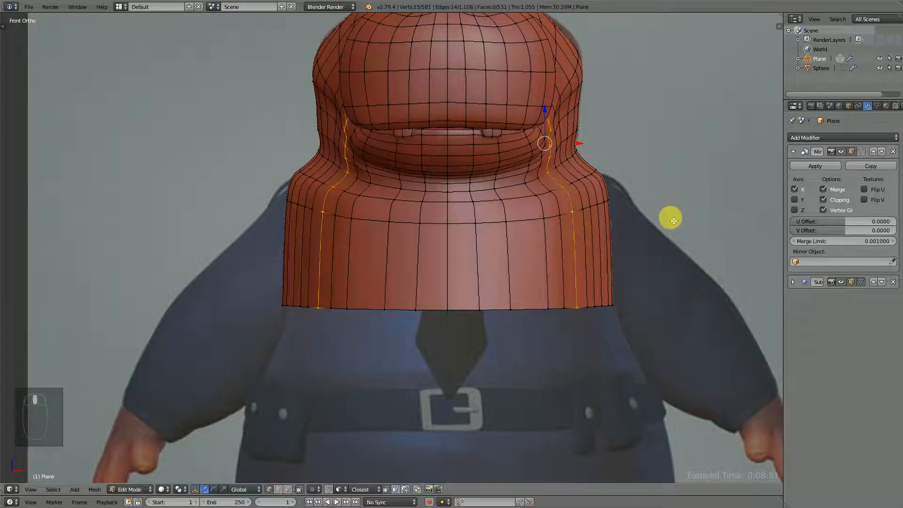
middle_drag(673, 220, 670, 222)
key(KP_1)
scroll(609, 300, down, 3)
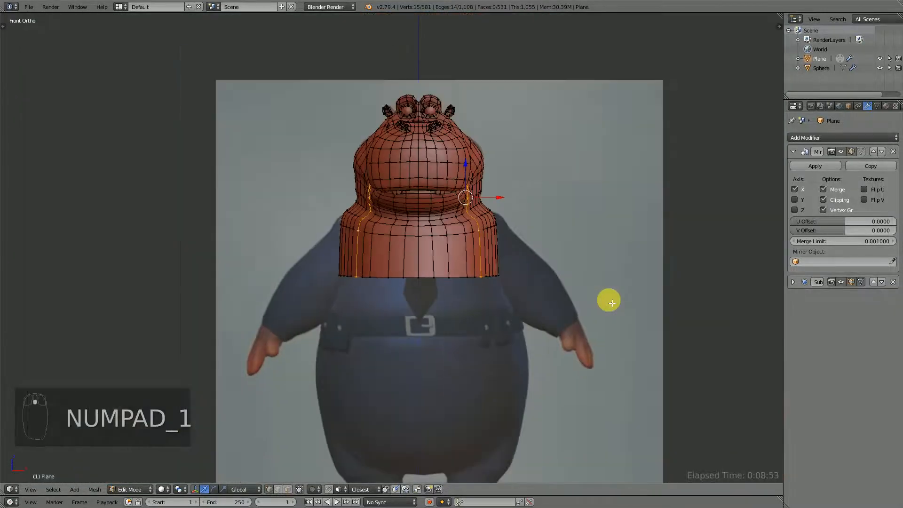
scroll(603, 298, up, 3)
key(a)
key(a)
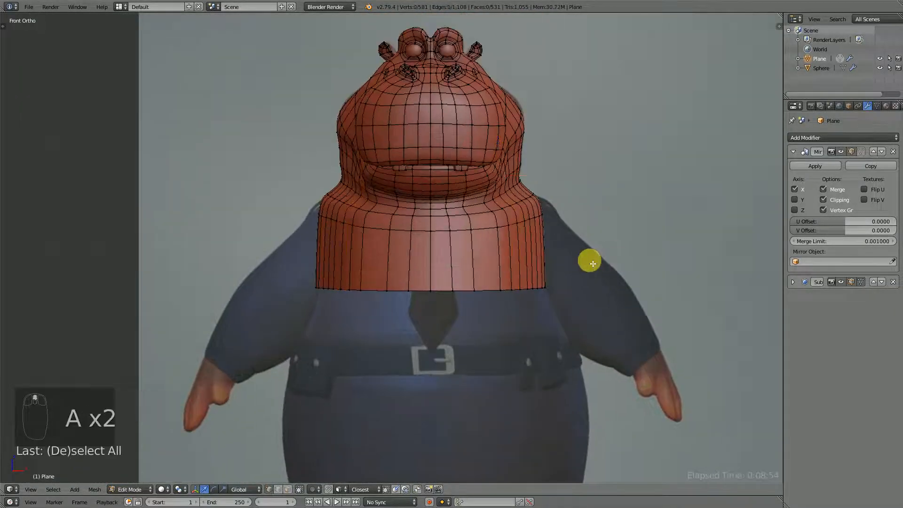
scroll(593, 264, down, 3)
scroll(592, 272, up, 4)
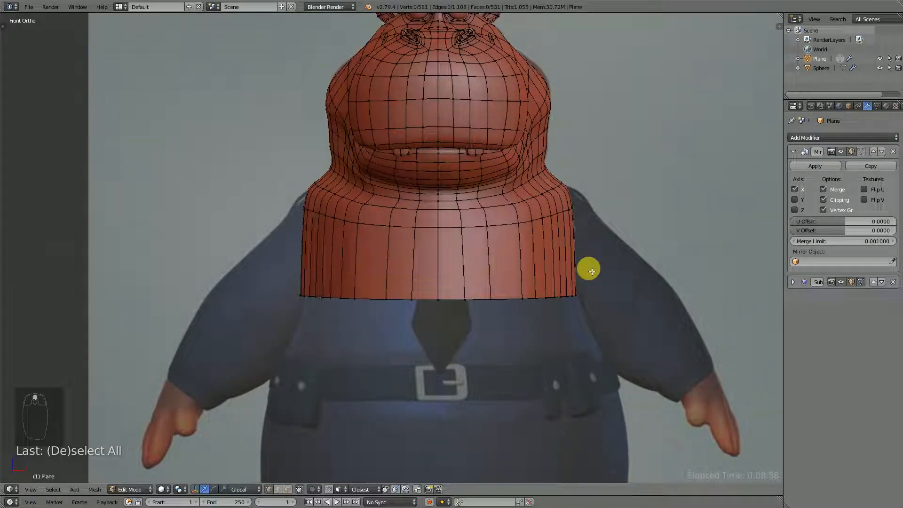
alt+click(514, 298)
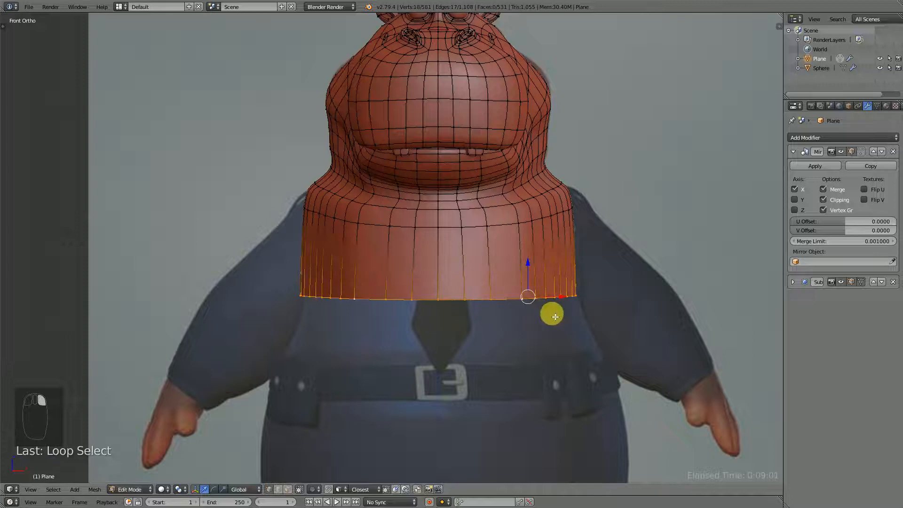
scroll(553, 312, down, 1)
key(e)
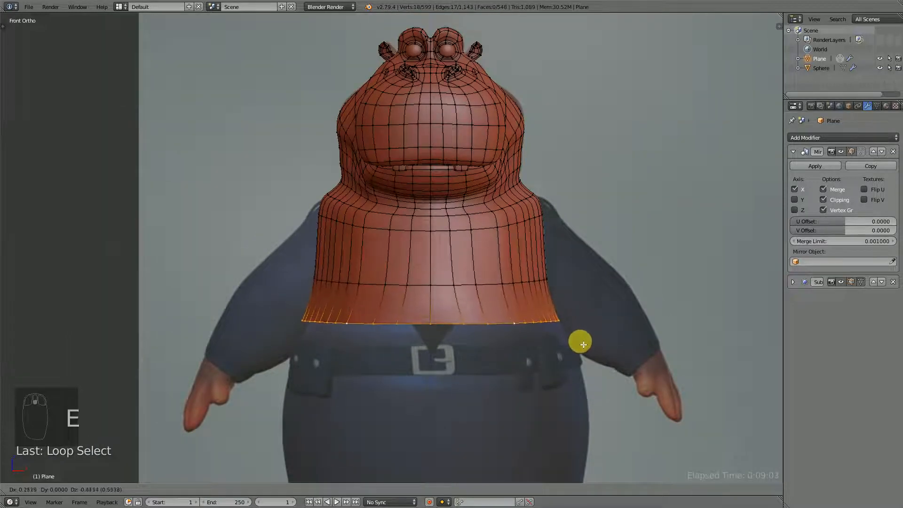
click(588, 354)
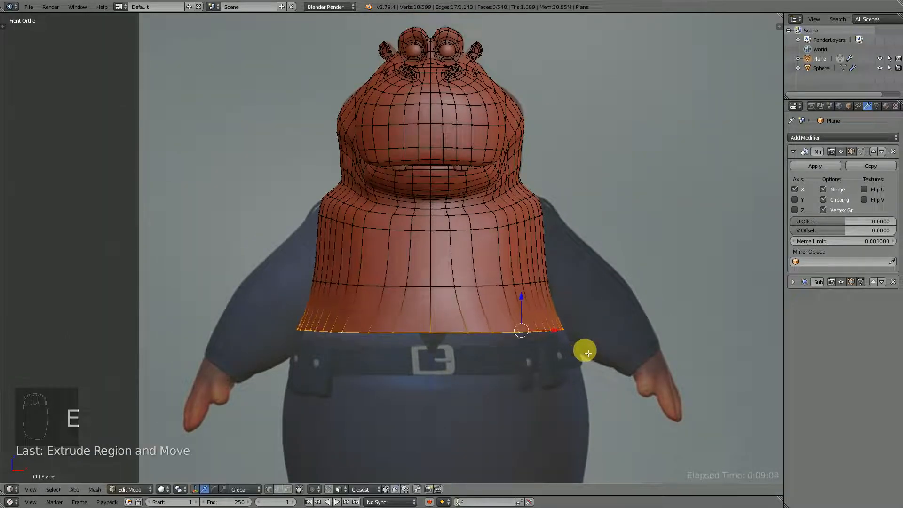
- Scale the extruded bottom loop wider along Y to fit the waist in the side reference
key(KP_3)
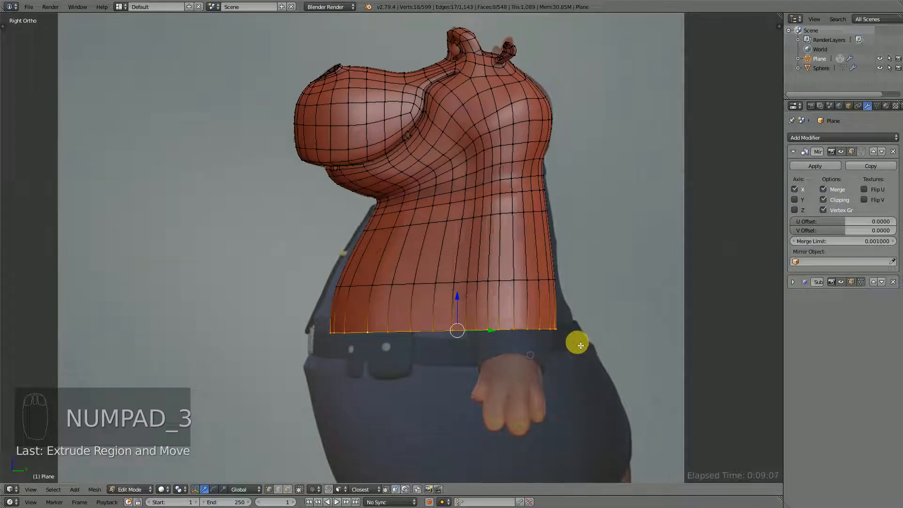
key(s)
key(y)
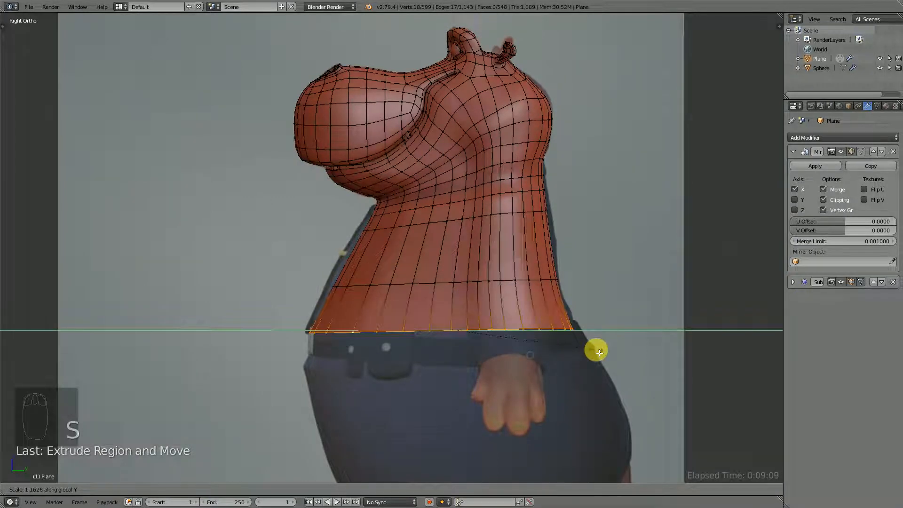
click(594, 352)
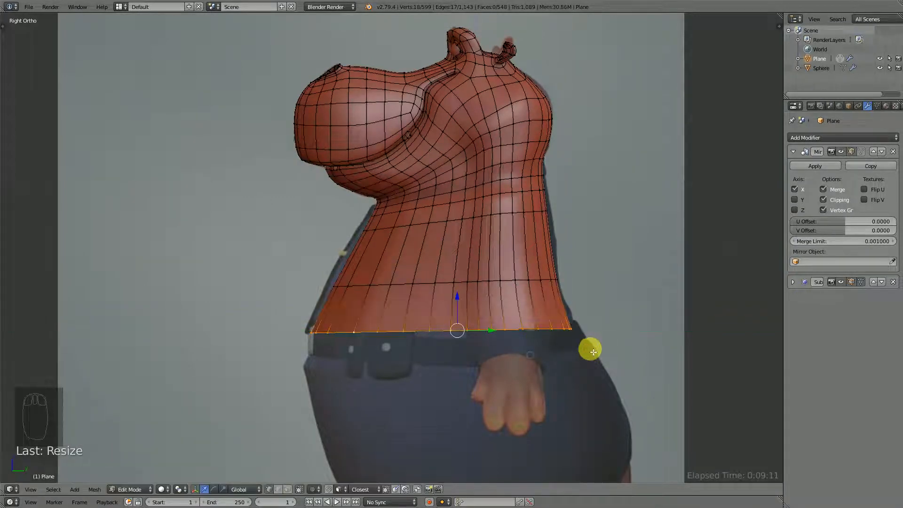
- Narrow the bottom loop along X and shift it inward to match the waist in the front reference
key(KP_1)
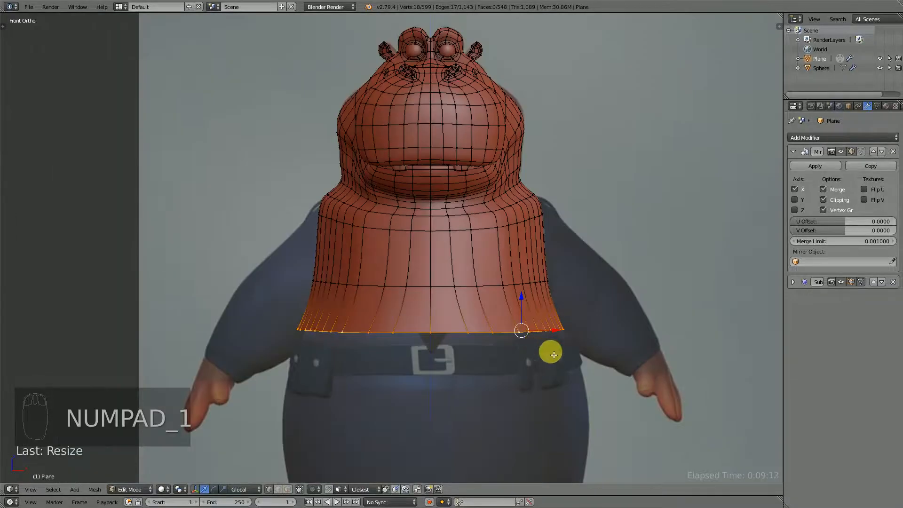
key(s)
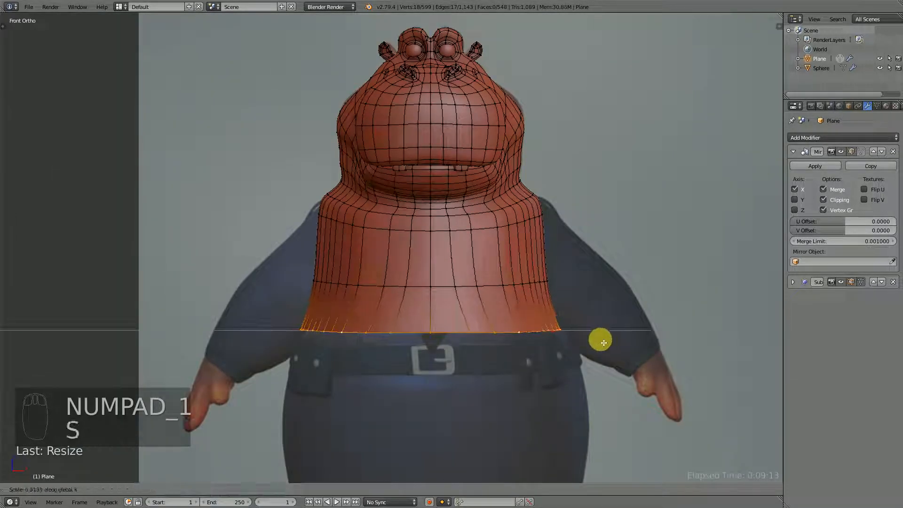
click(596, 344)
drag(555, 333, 545, 336)
key(s)
key(x)
click(586, 337)
- Select the chest loop above the bottom edge and move it slightly inward along X
alt+right_click(490, 284)
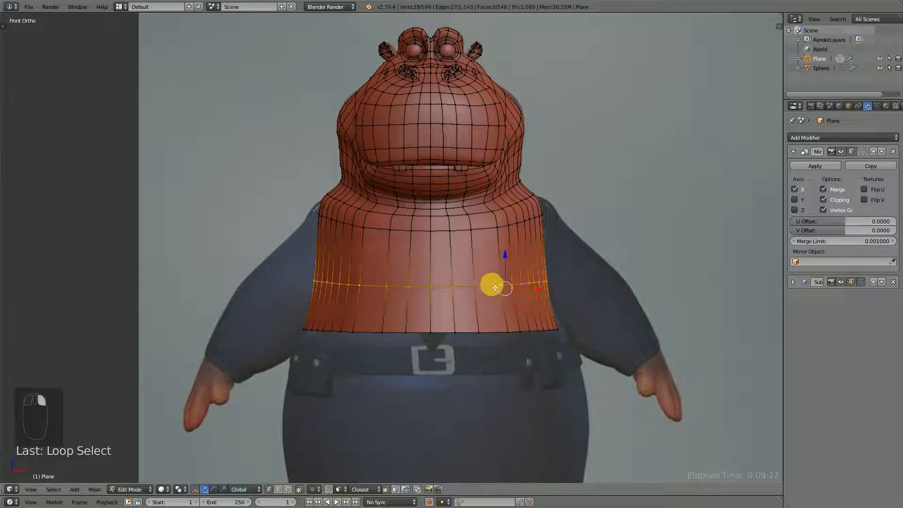
key(g)
click(542, 293)
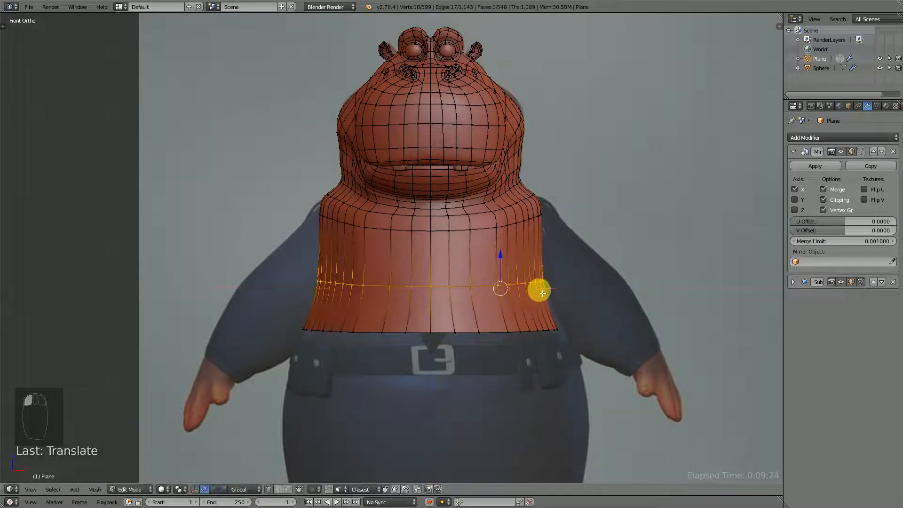
- Move the upper chest loop inward and narrow it along X, then shift the shoulder loop above it slightly inward
alt+right_click(492, 226)
key(g)
key(x)
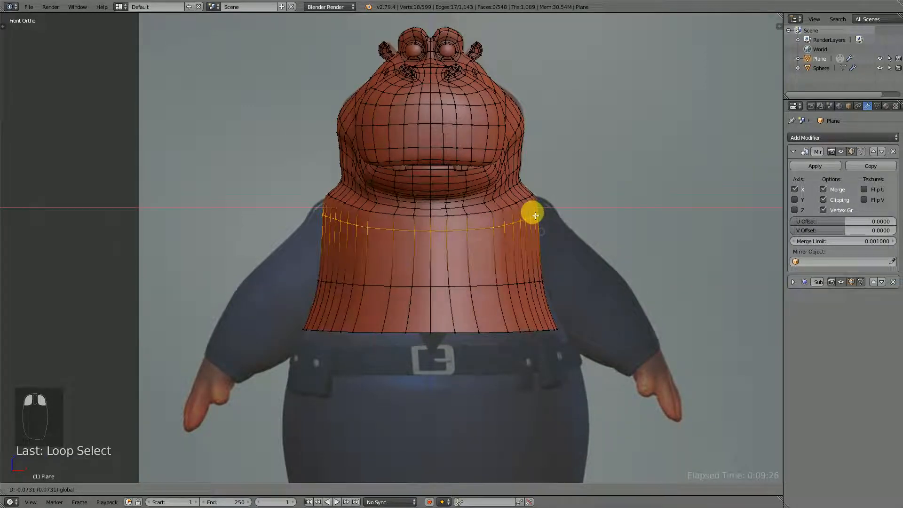
click(533, 216)
key(s)
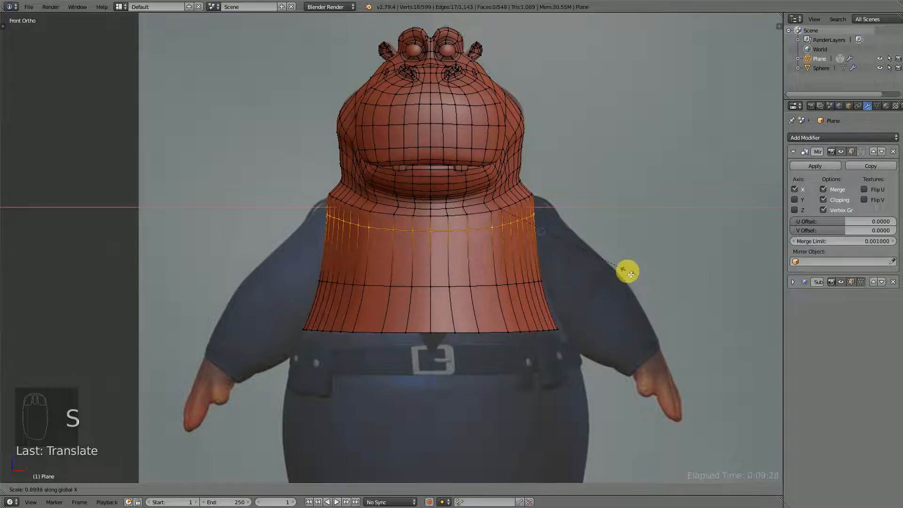
click(627, 269)
drag(531, 208, 532, 207)
alt+right_click(486, 210)
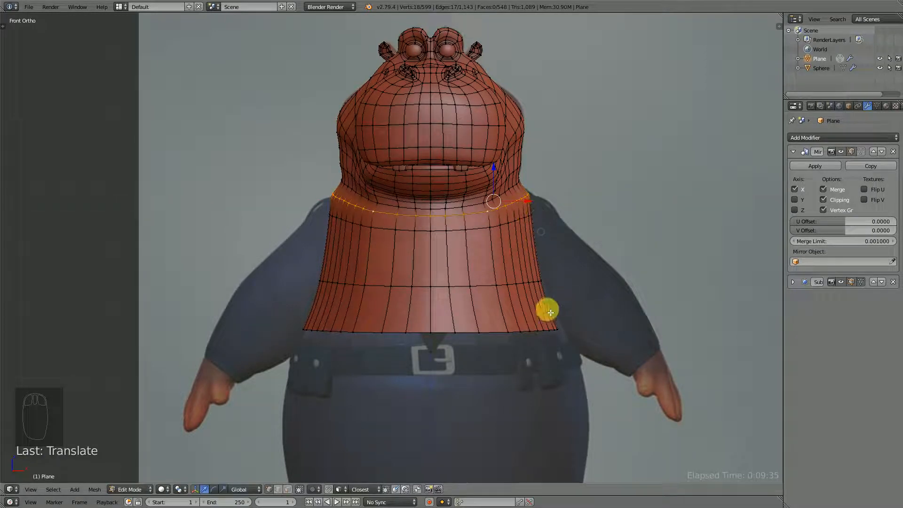
- Select the open bottom loop and extrude it downward and outward past the belt to the top of the trousers
alt+right_click(499, 333)
scroll(524, 328, down, 2)
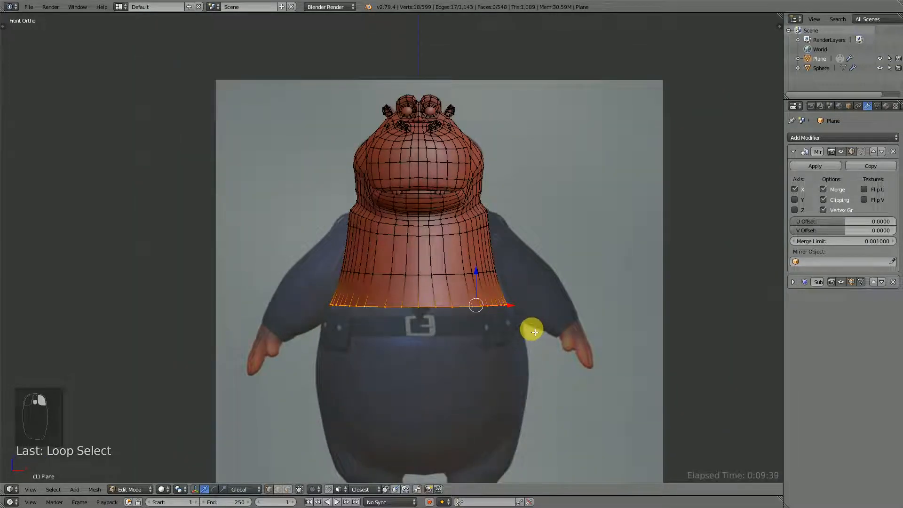
key(e)
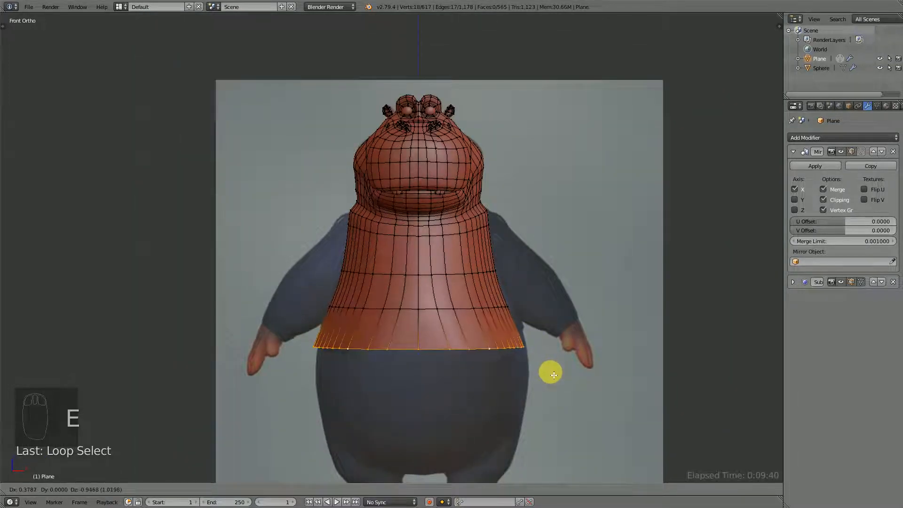
click(546, 370)
scroll(520, 367, up, 3)
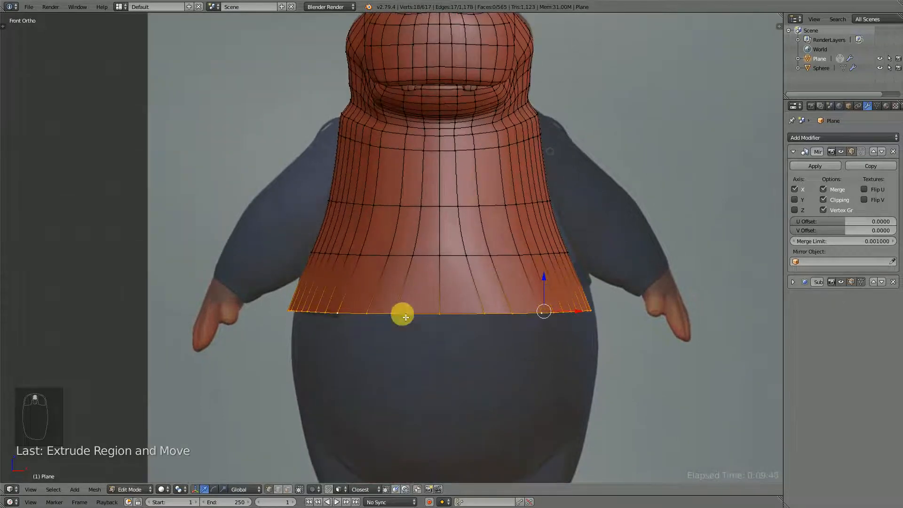
scroll(575, 337, up, 1)
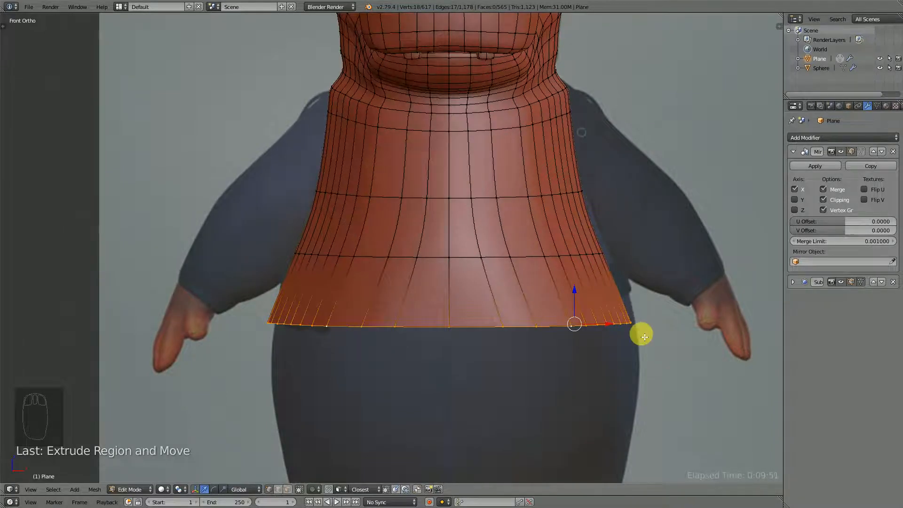
scroll(588, 311, down, 2)
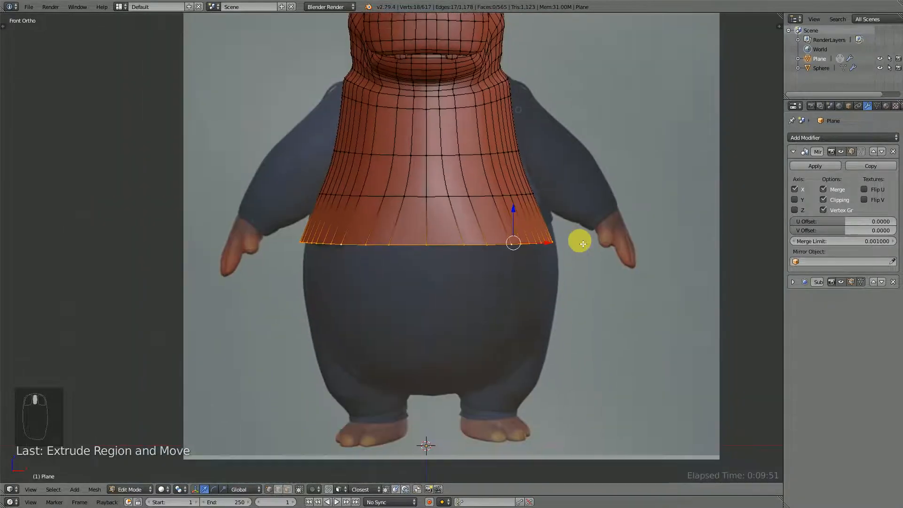
- Scale the new bottom loop along X and shift it inward to fit the hip width in the front reference
key(s)
key(x)
click(654, 267)
drag(547, 237, 542, 235)
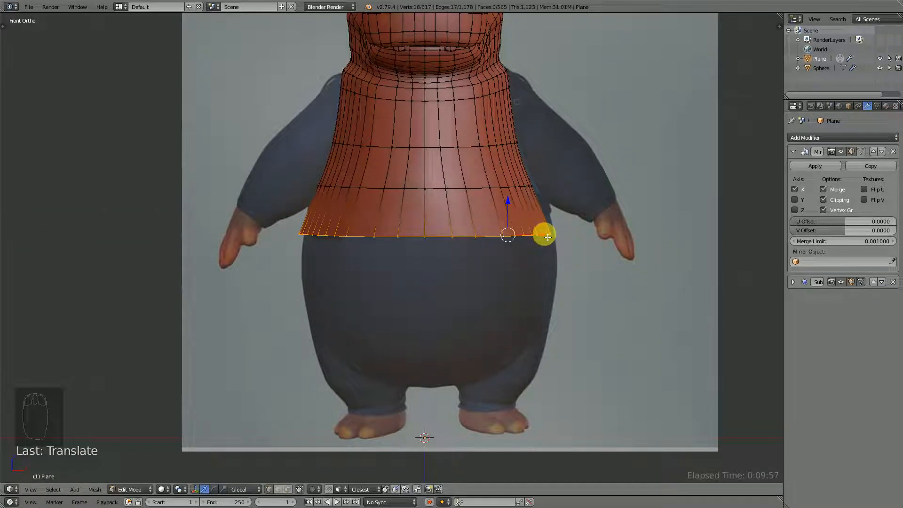
- Move the bottom loop toward the back and widen it along Y to fit the hips in the side reference
key(KP_3)
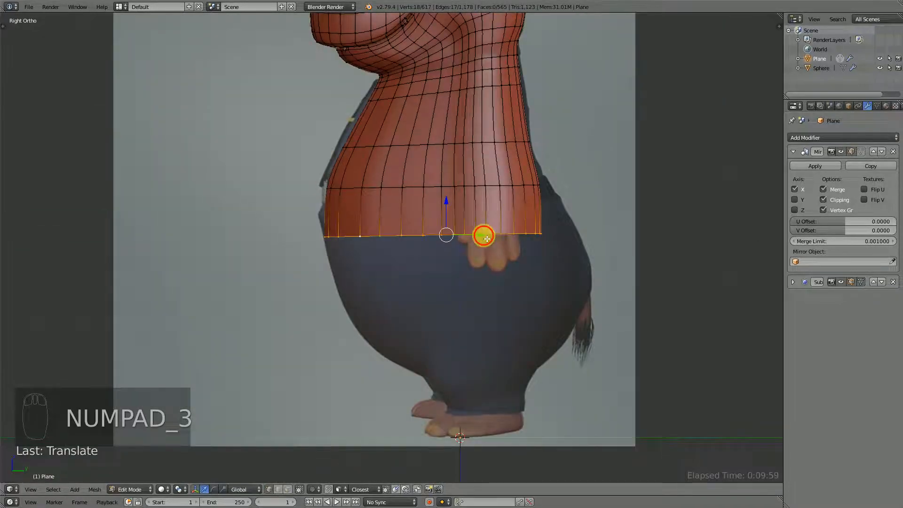
key(s)
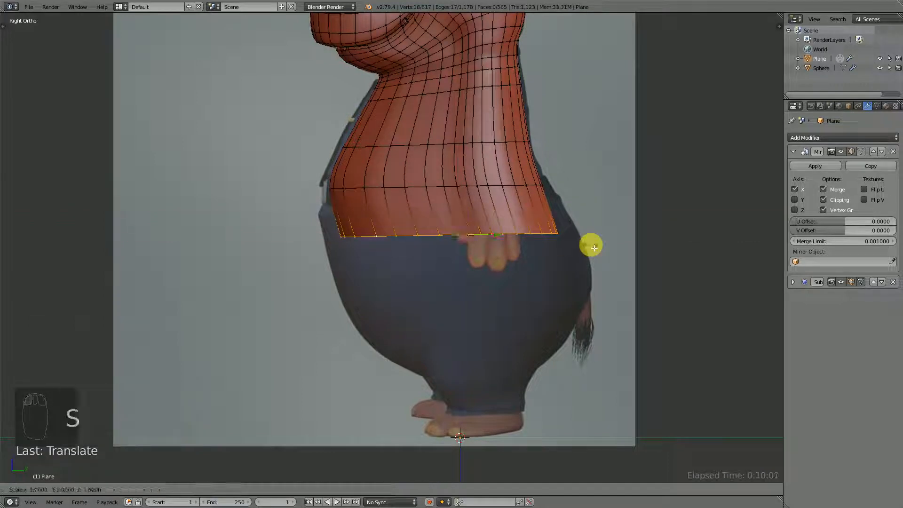
key(y)
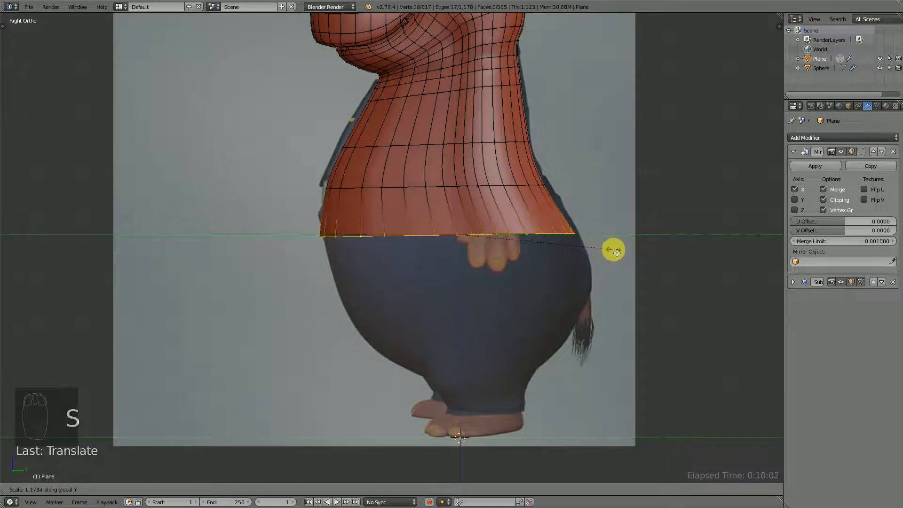
click(608, 249)
drag(496, 234, 502, 238)
key(s)
key(y)
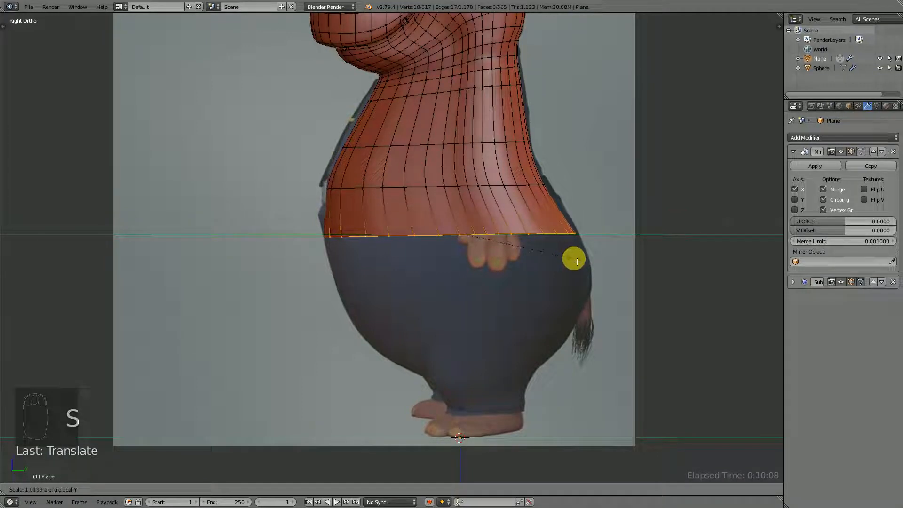
click(577, 261)
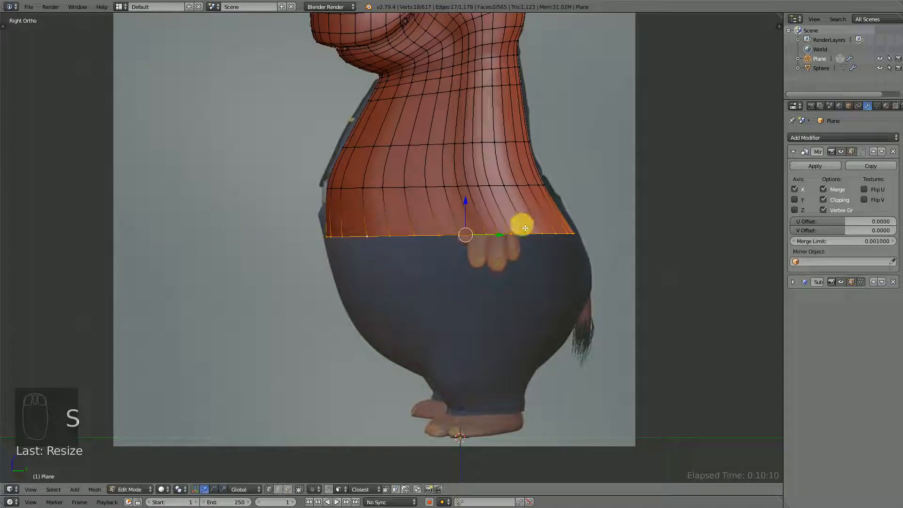
- Add an edge loop between the waist and hip loops, widen it about 1.05 along Y, and lower it slightly
key(ctrl+r)
click(564, 218)
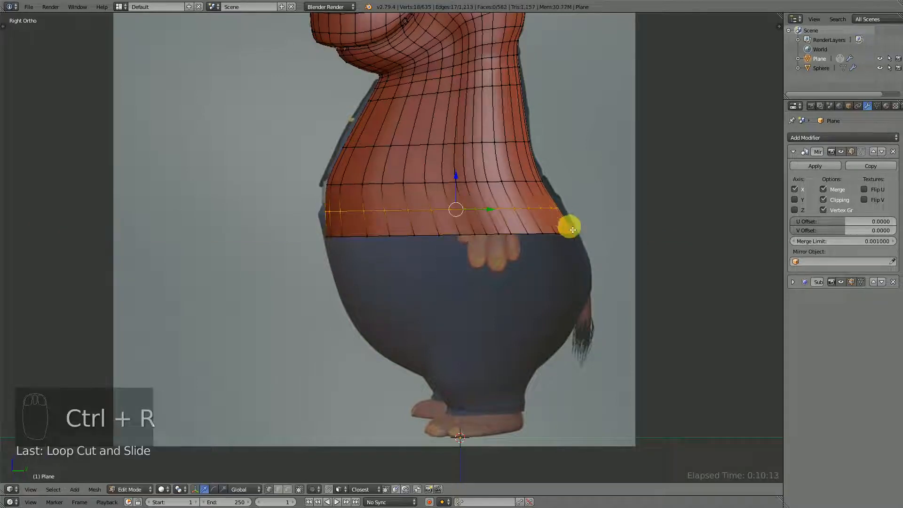
key(s)
key(y)
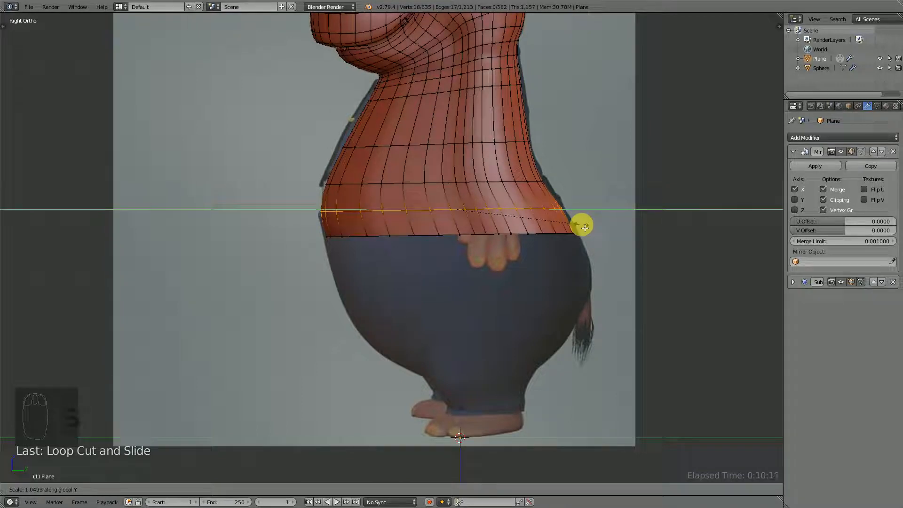
click(585, 228)
drag(460, 179, 460, 183)
- Add another edge loop just above the new waist loop and scale it to about 0.93 along Y
key(ctrl+r)
click(547, 203)
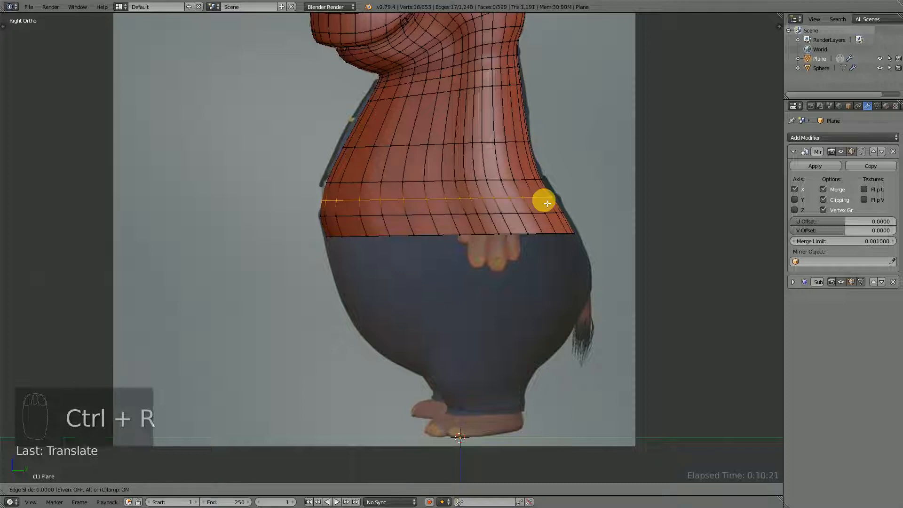
right_click(546, 203)
key(s)
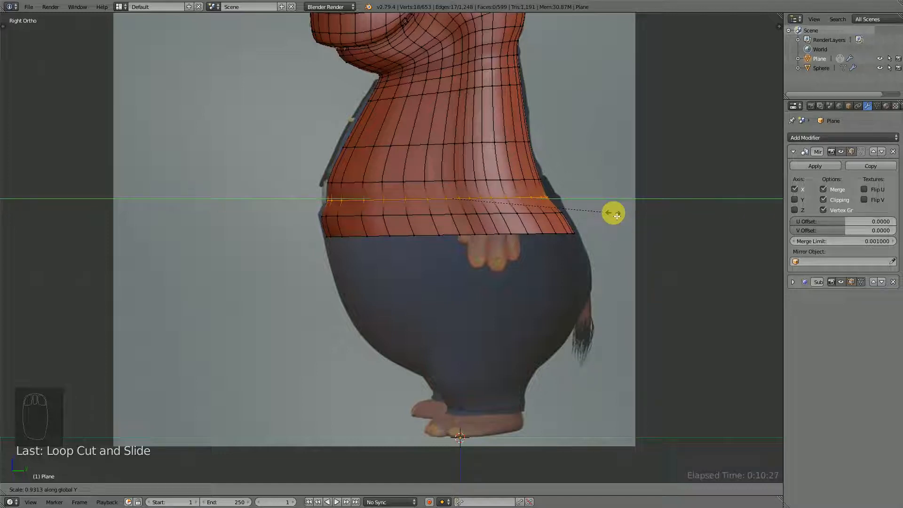
click(617, 216)
scroll(552, 192, up, 1)
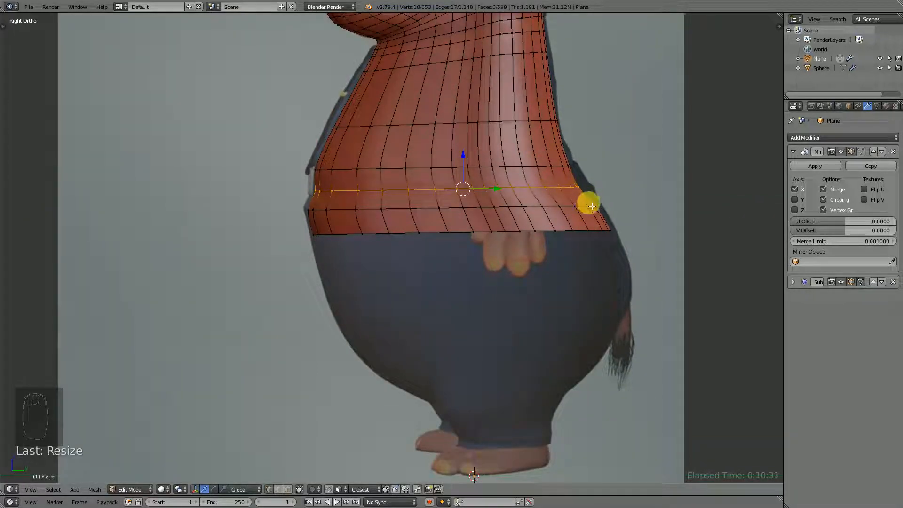
- Tilt the upper waist loop slightly, scale it about 1.06 along Y, and shift it toward the back to match the side reference
key(r)
click(610, 207)
key(s)
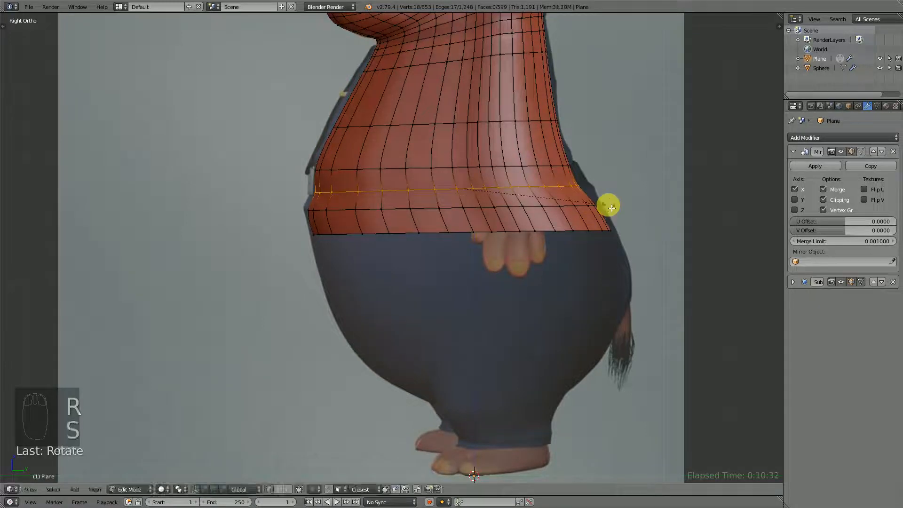
key(y)
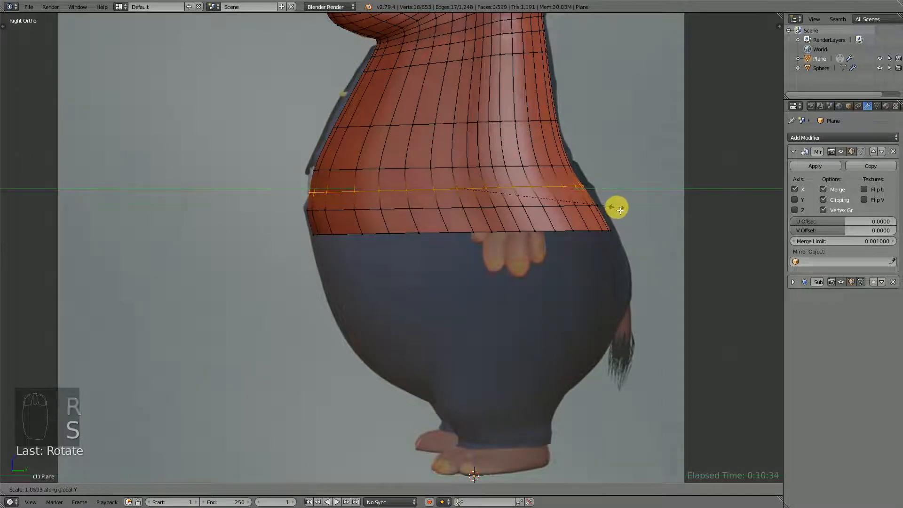
click(620, 210)
drag(502, 192, 507, 193)
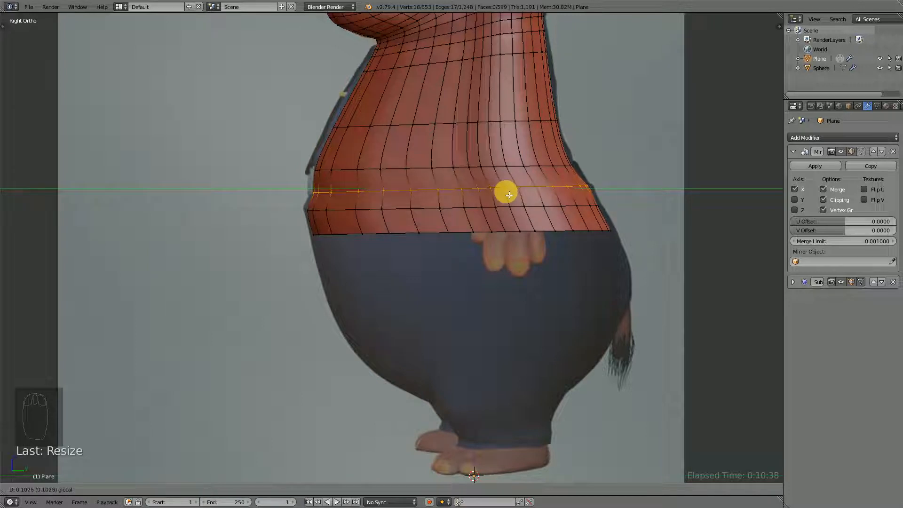
drag(508, 195, 509, 195)
- Inspect the torso mesh against the front and side references and from angled views
scroll(630, 245, down, 3)
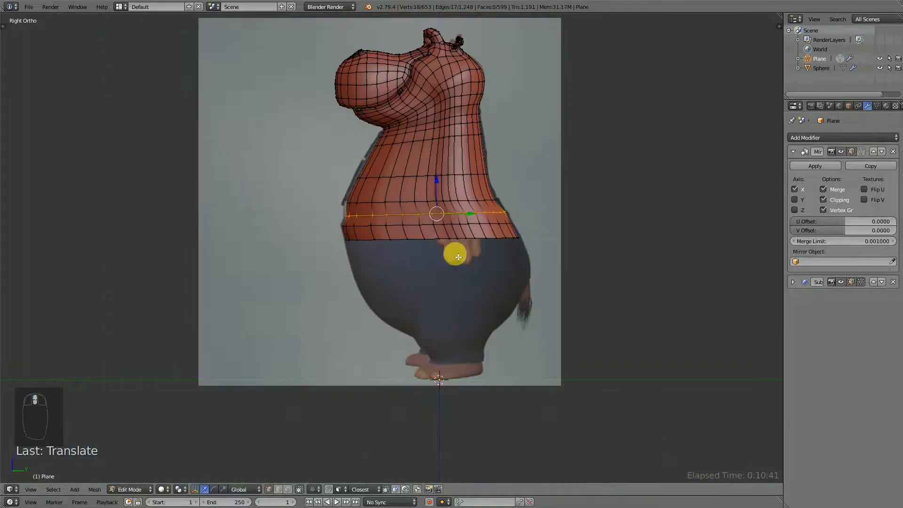
scroll(474, 169, up, 1)
scroll(478, 172, down, 1)
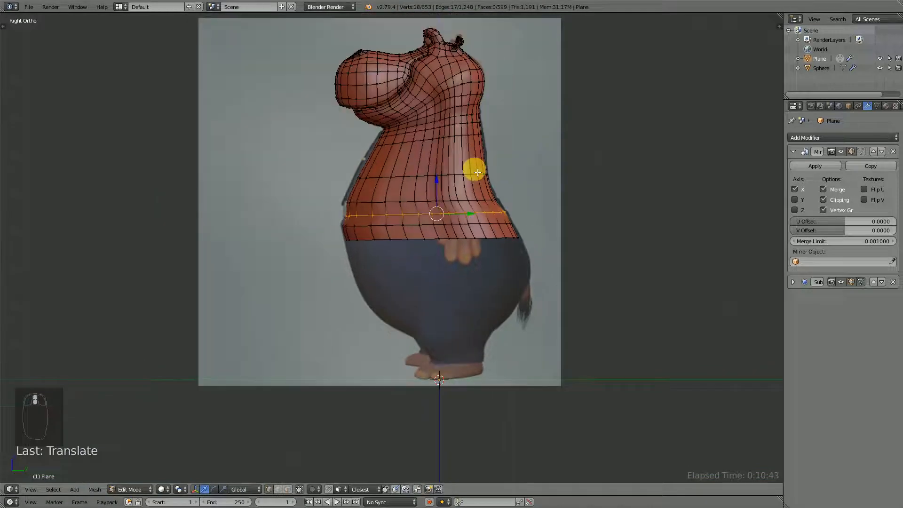
scroll(477, 173, up, 1)
middle_drag(464, 160, 443, 182)
key(KP_1)
key(KP_1)
key(KP_1)
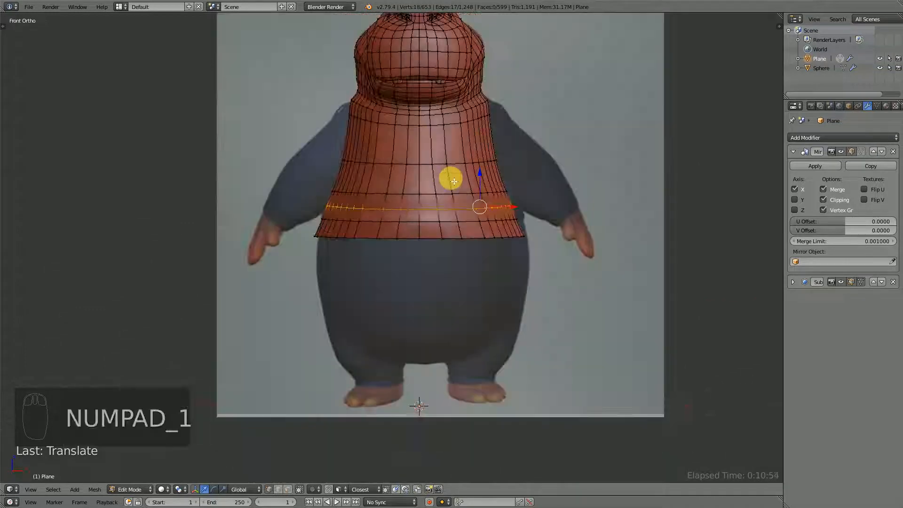
scroll(495, 180, down, 4)
key(KP_3)
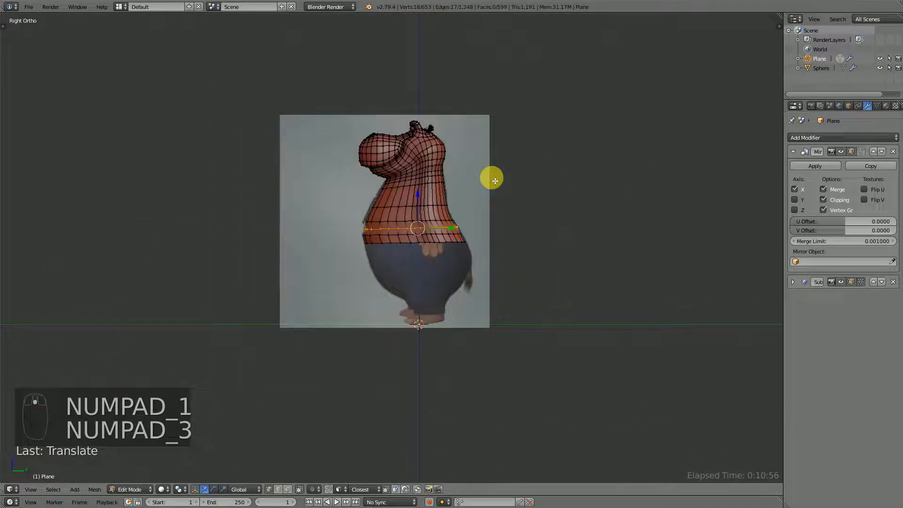
scroll(494, 180, up, 4)
middle_drag(403, 147, 442, 154)
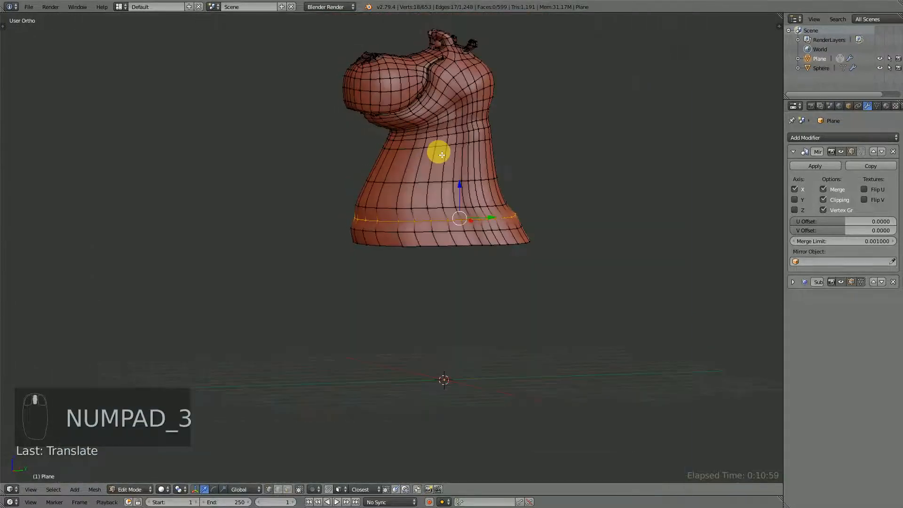
middle_drag(503, 134, 399, 180)
- Select the shoulder loop just below the neck and round it with LoopTools Circle
key(KP_1)
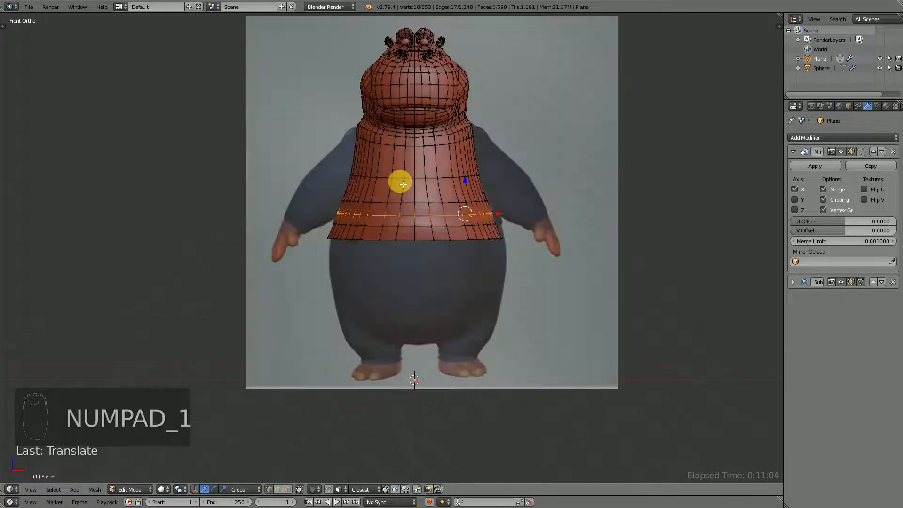
scroll(470, 129, up, 2)
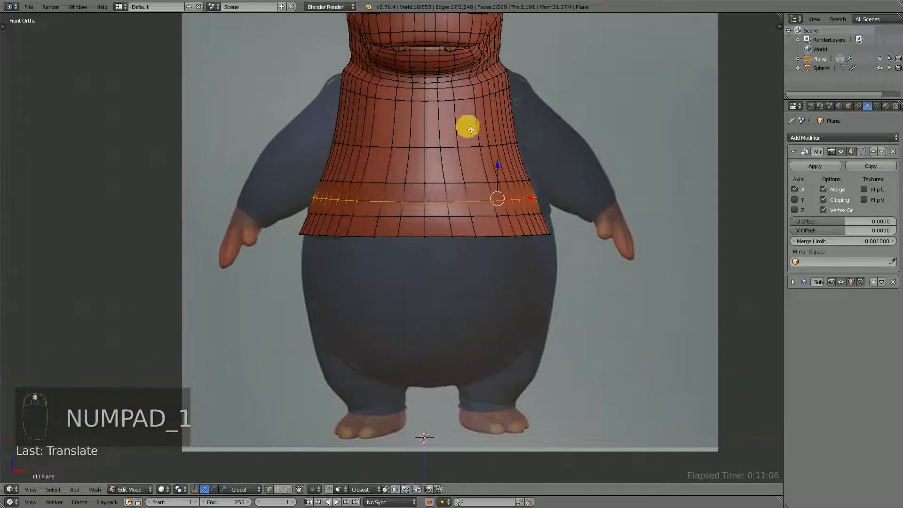
alt+right_click(469, 100)
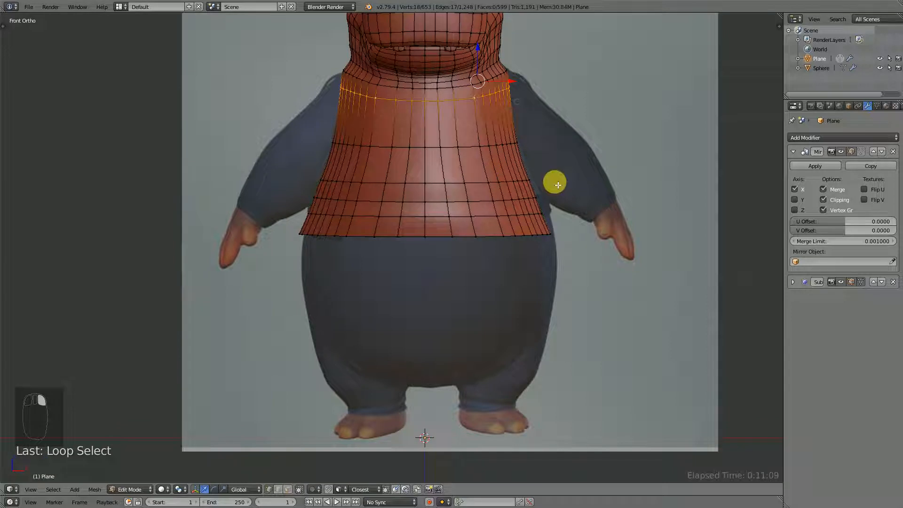
key(w)
mouse_move(555, 183)
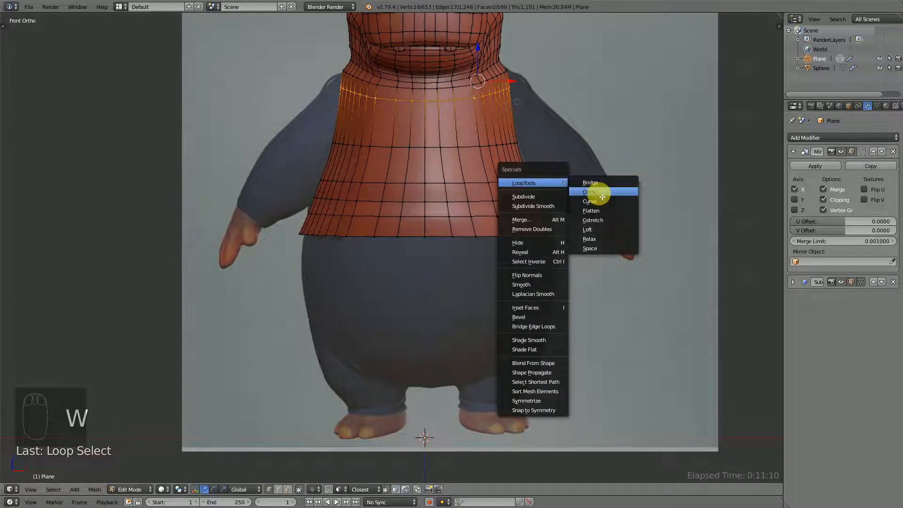
click(602, 197)
- Try rounding two lower torso loops together with LoopTools Circle, and undo it
middle_drag(536, 151, 452, 188)
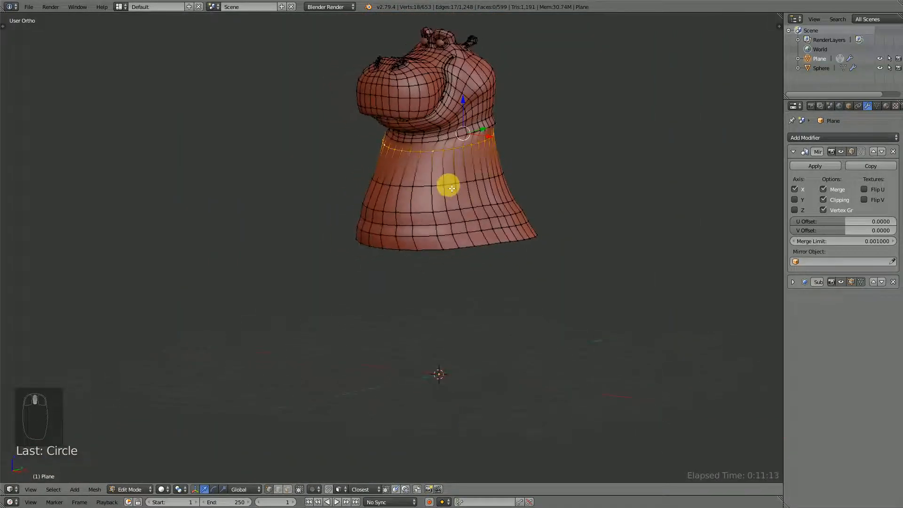
alt+right_click(462, 226)
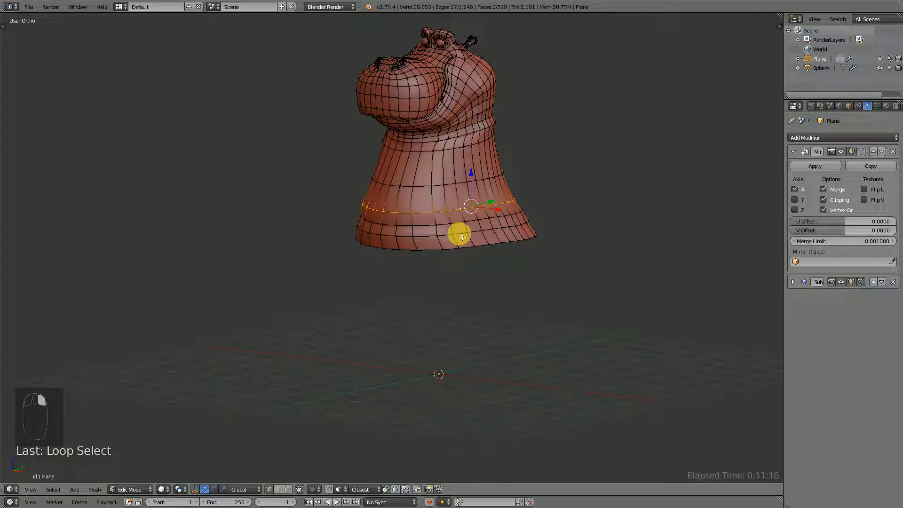
alt+shift+right_click(463, 236)
key(w)
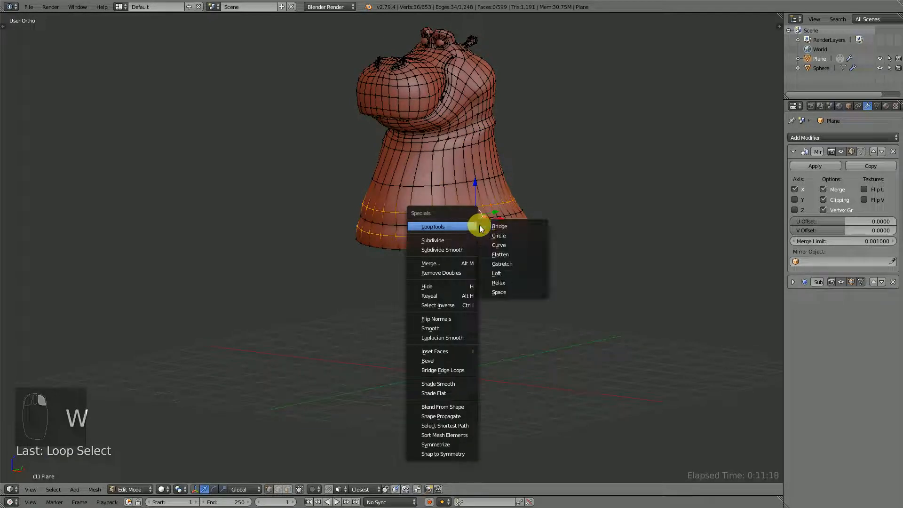
click(501, 235)
key(ctrl+z)
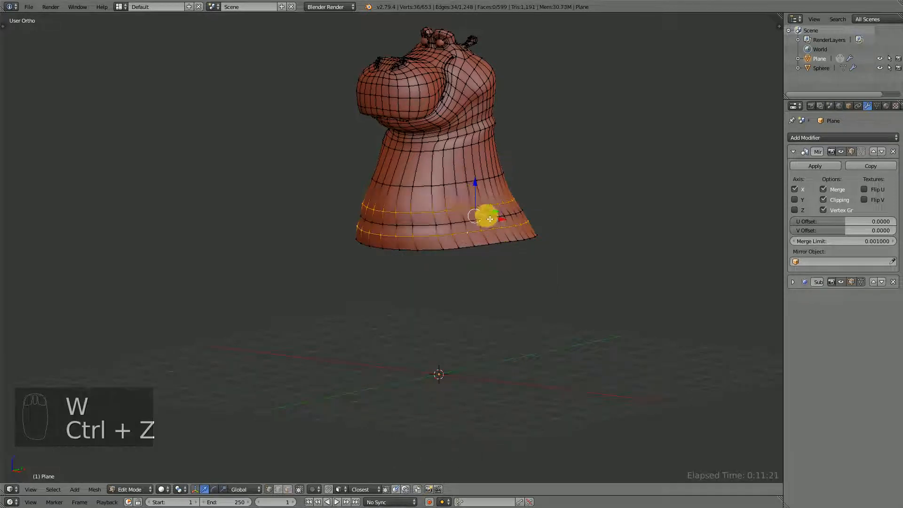
- Select the mid-torso loop below the shoulder loop, try rounding it with LoopTools Circle, and undo it
alt+right_click(444, 189)
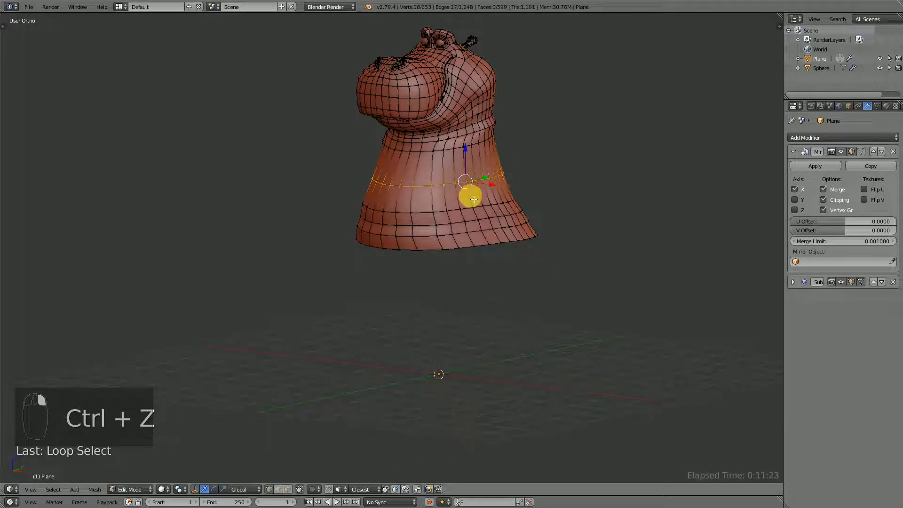
key(w)
mouse_move(471, 196)
click(513, 208)
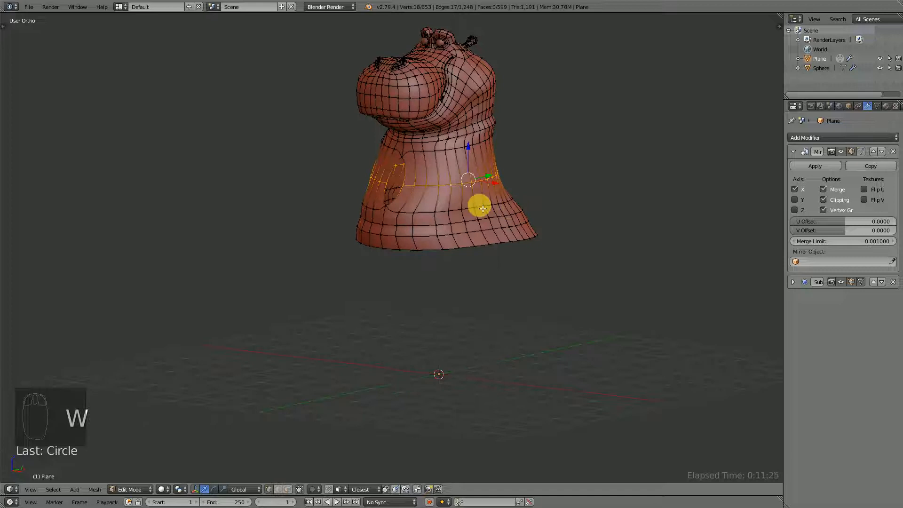
key(ctrl+z)
- Shift the mid-torso loop slightly outward along X
mouse_move(481, 208)
middle_down()
mouse_move(327, 215)
mouse_move(413, 207)
mouse_move(496, 216)
middle_up()
scroll(447, 199, up, 4)
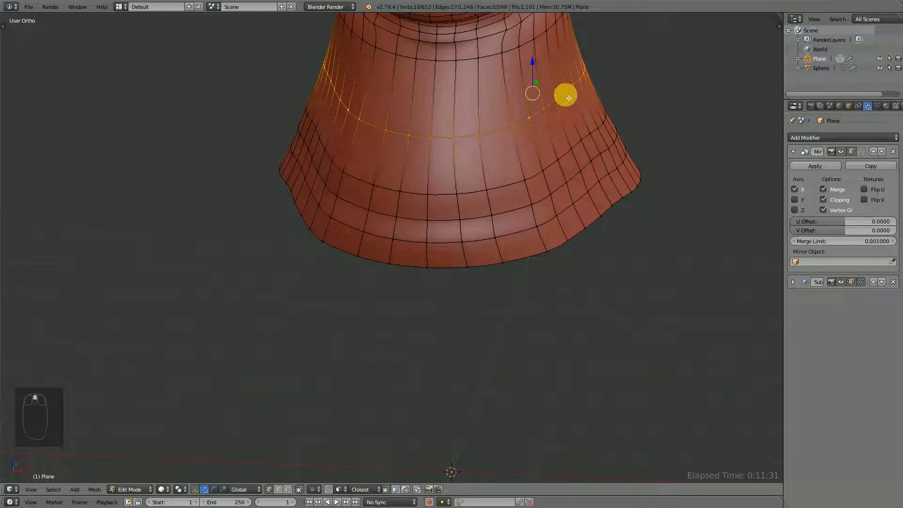
drag(568, 98, 571, 101)
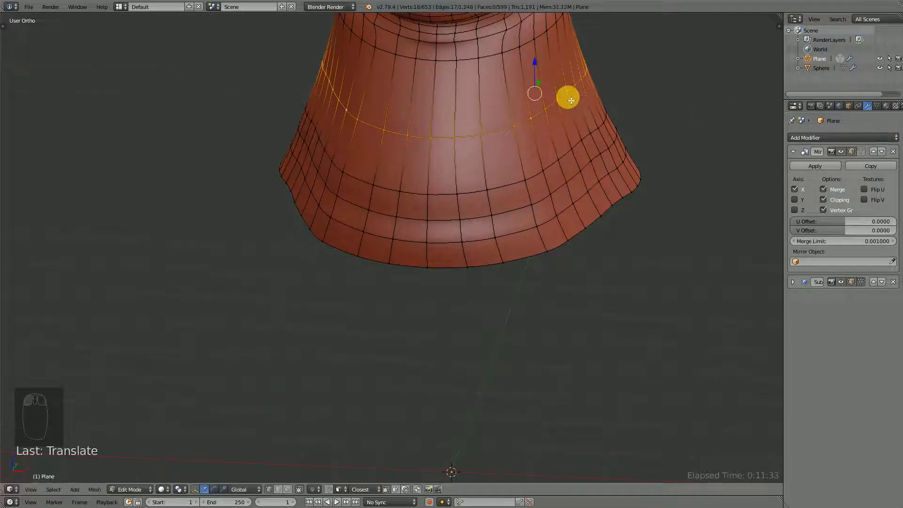
middle_drag(571, 100, 510, 121)
- Retry LoopTools Circle on the shifted mid-torso loop, check its back, and undo the rounding
scroll(400, 131, down, 4)
key(w)
mouse_move(514, 122)
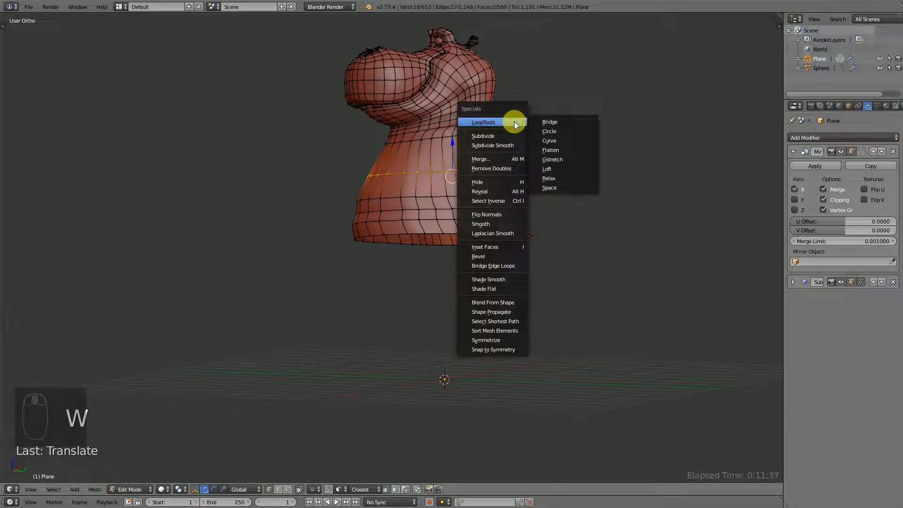
click(550, 133)
middle_drag(552, 134, 367, 192)
scroll(376, 204, up, 2)
scroll(377, 203, up, 2)
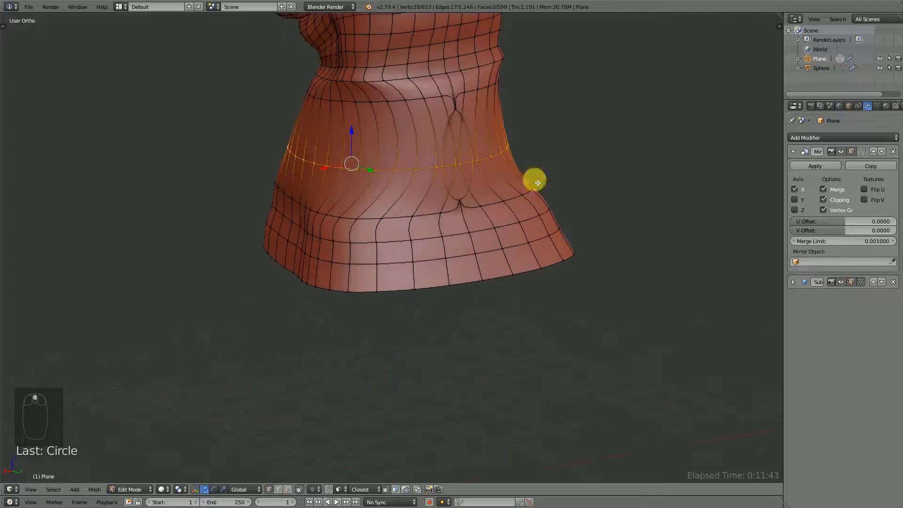
key(ctrl+z)
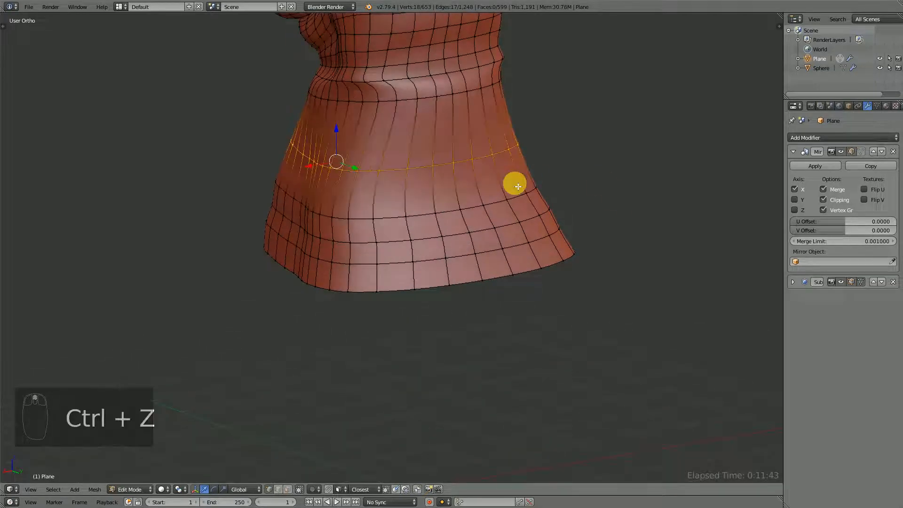
- Disable Clipping on the Mirror modifier and round the mid-torso loop with LoopTools Circle
click(824, 200)
middle_drag(282, 193, 530, 164)
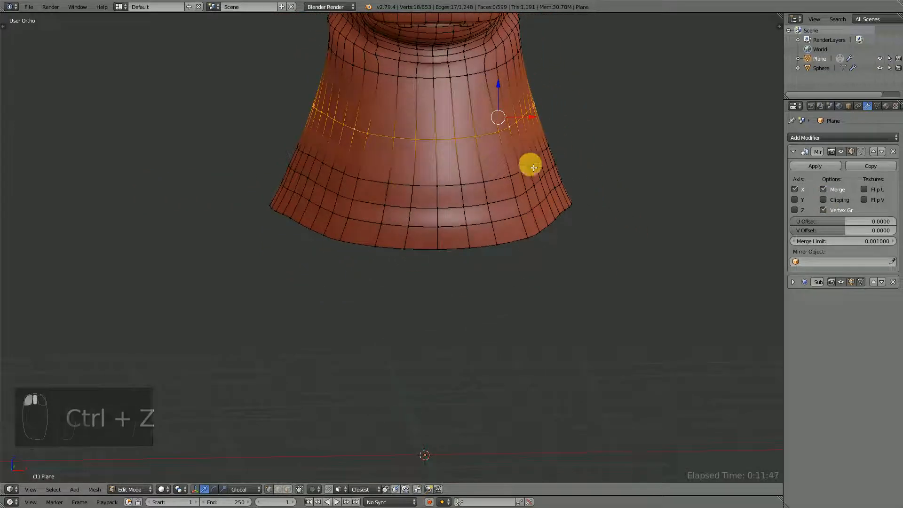
key(w)
mouse_move(542, 162)
click(574, 173)
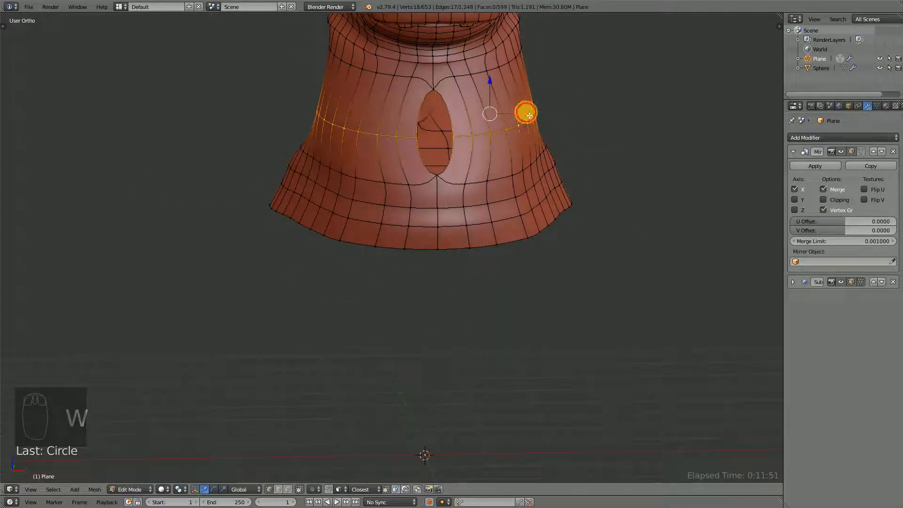
- Move the rounded mid-torso loop about 0.54 outward along X and re-enable Clipping on the Mirror modifier
key(g)
key(x)
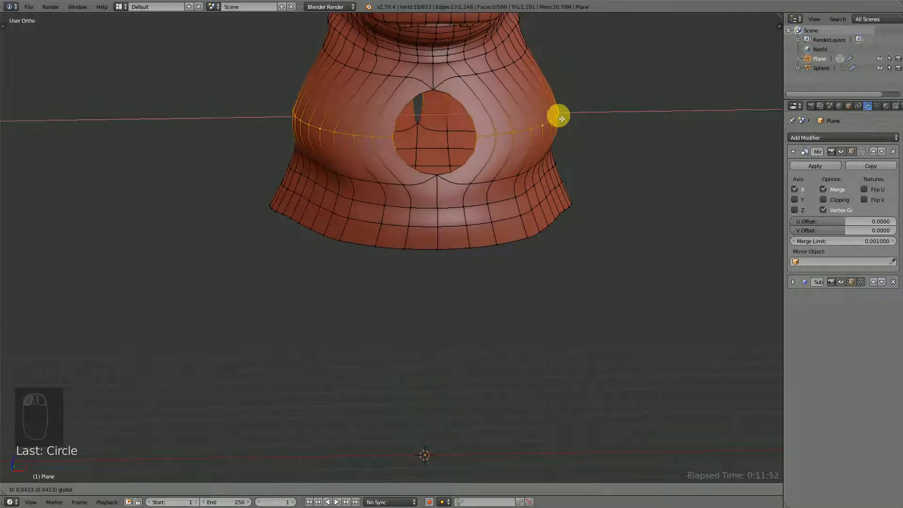
click(561, 118)
click(823, 199)
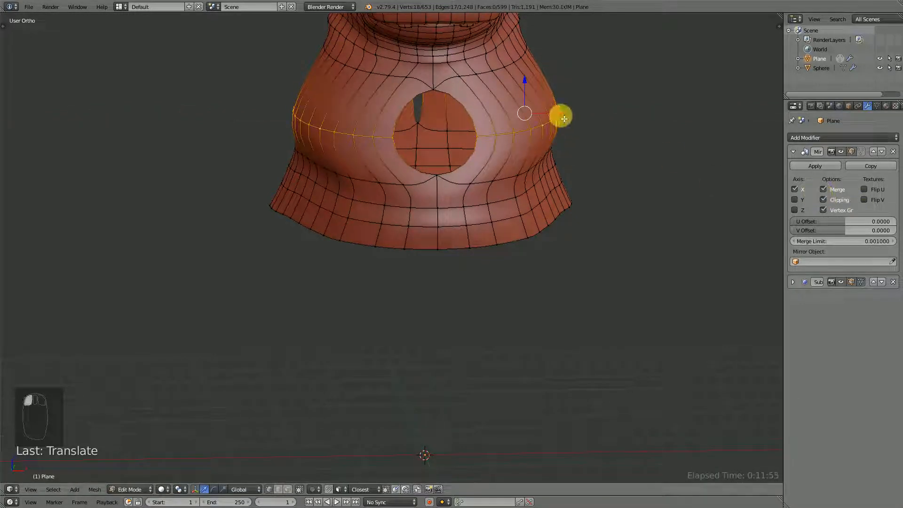
- Try closing the centre gap by moving the mid-torso loop inward and back out along X, and undo the moves
key(g)
key(x)
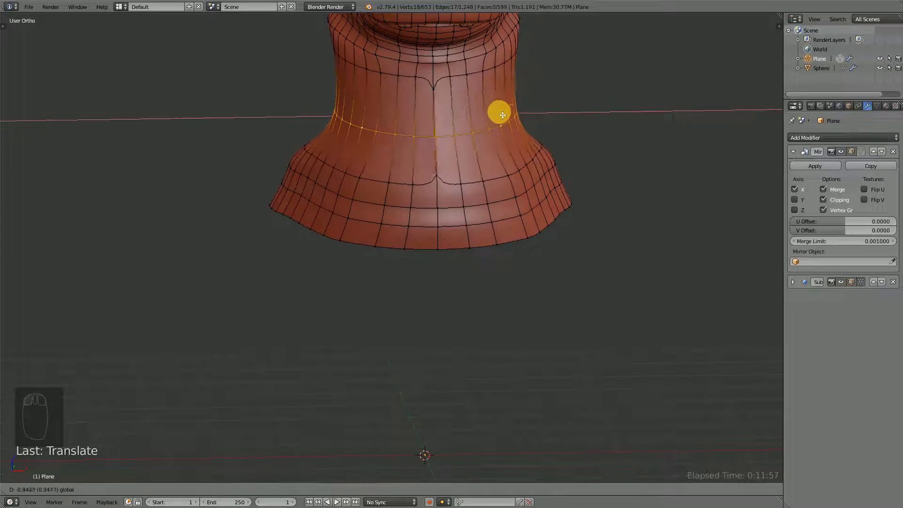
click(527, 118)
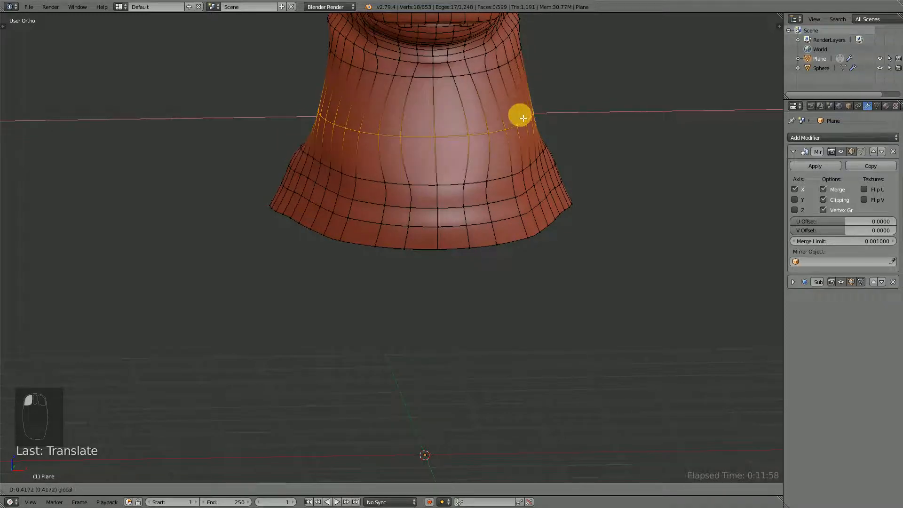
middle_drag(528, 135, 440, 178)
key(ctrl+z)
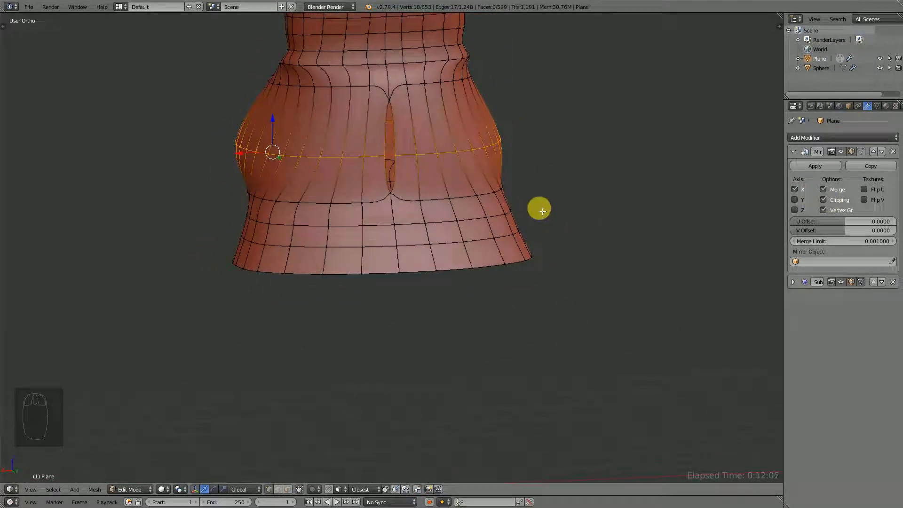
- Undo the mid-torso loop's outward move and its circle rounding
key(ctrl+z)
key(ctrl+z)
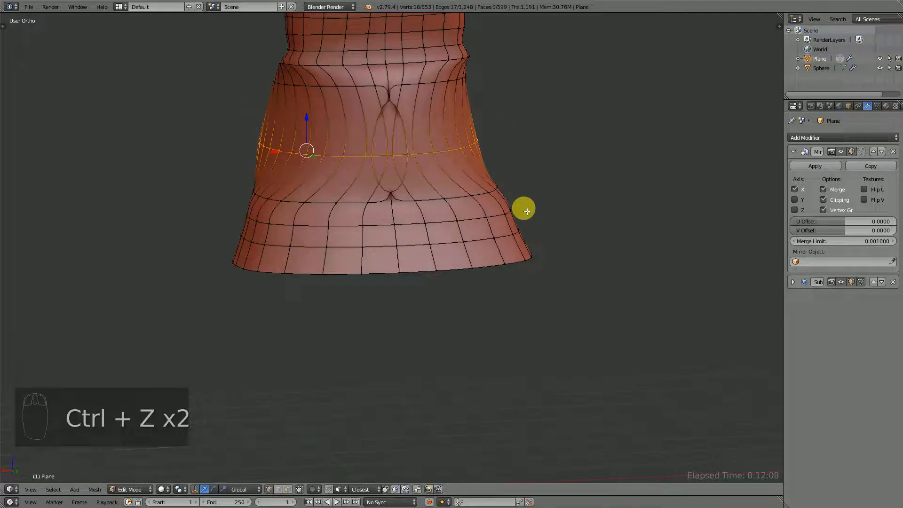
key(ctrl+z)
- Smooth the vertices of the neck loop just below the head together with its neighbouring loops
middle_drag(341, 192, 515, 189)
middle_drag(516, 61, 489, 117)
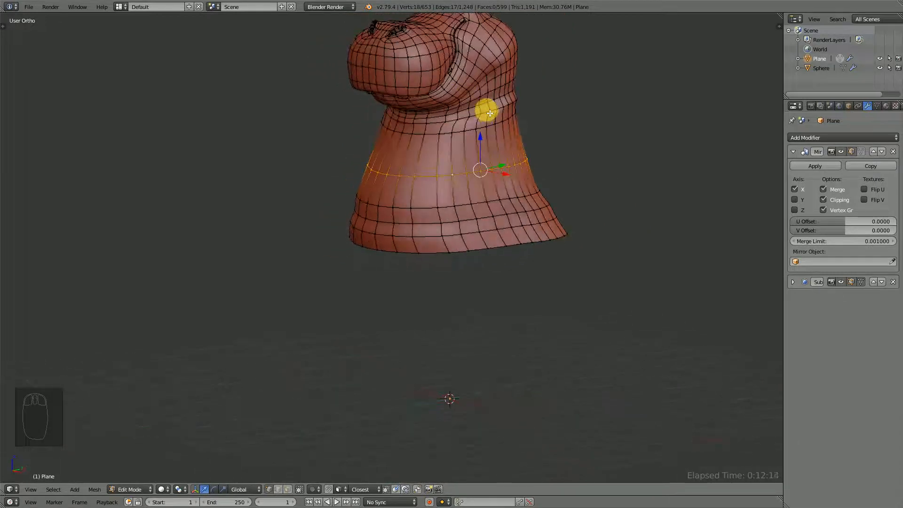
alt+right_click(496, 114)
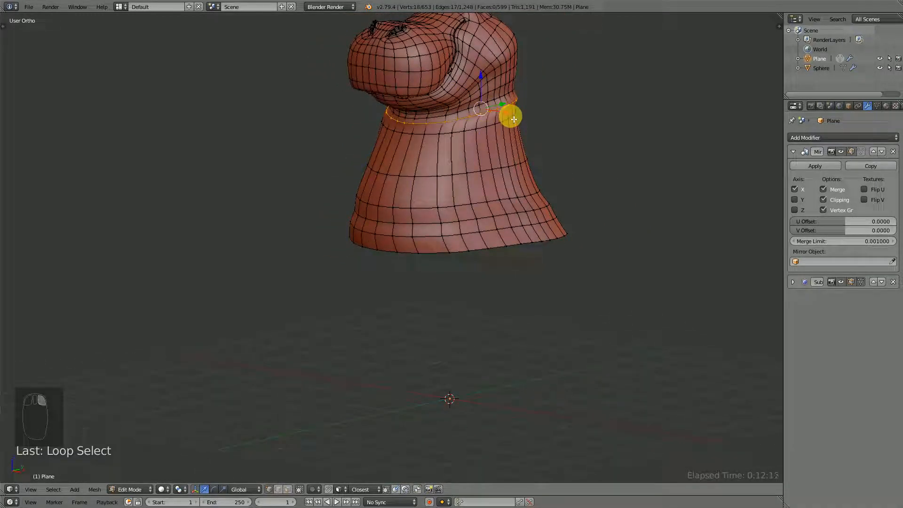
key(ctrl+KP_Add)
key(w)
mouse_move(521, 122)
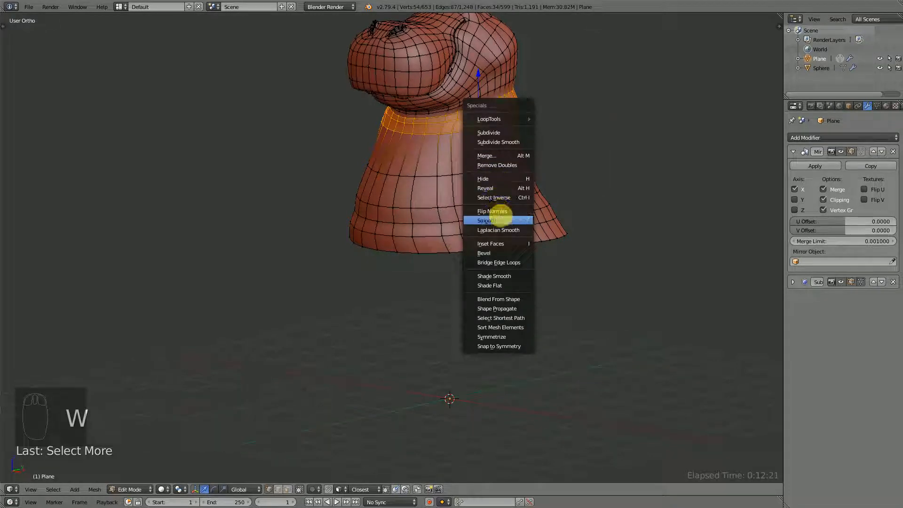
click(504, 220)
- Smooth the vertices of the four lowest torso loops and check them against the side reference
middle_drag(467, 188, 501, 215)
alt+right_click(495, 212)
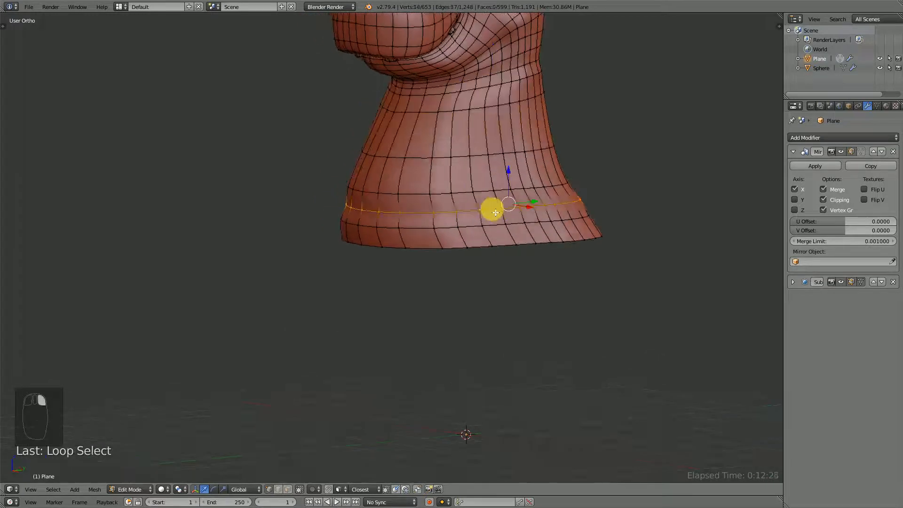
key(ctrl+KP_Add)
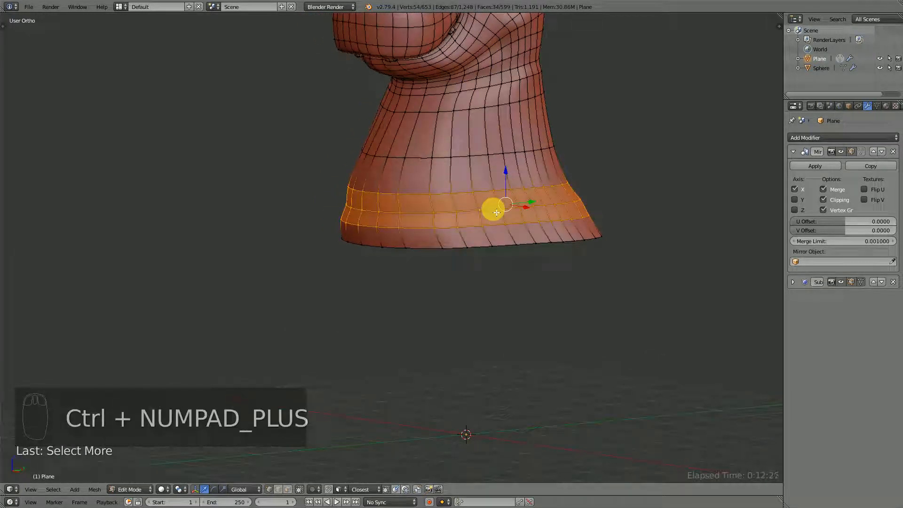
key(ctrl+KP_Add)
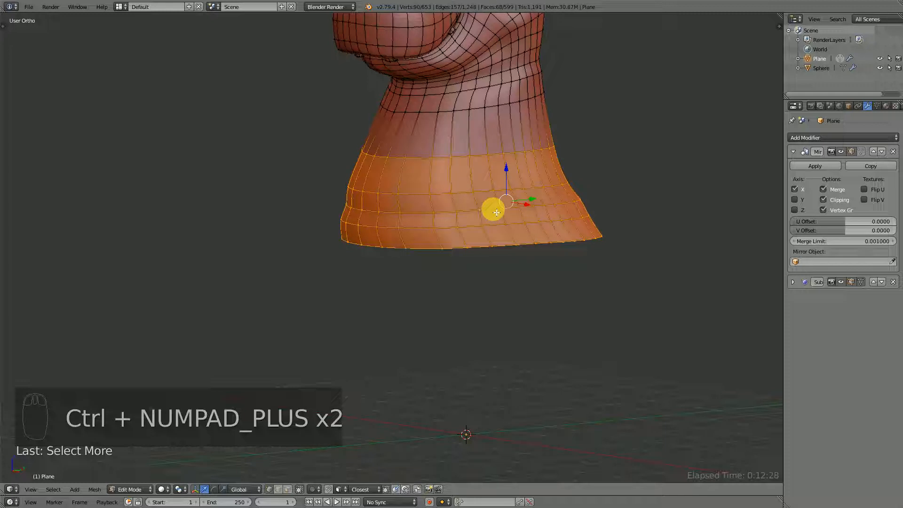
key(ctrl+KP_Subtract)
key(KP_1)
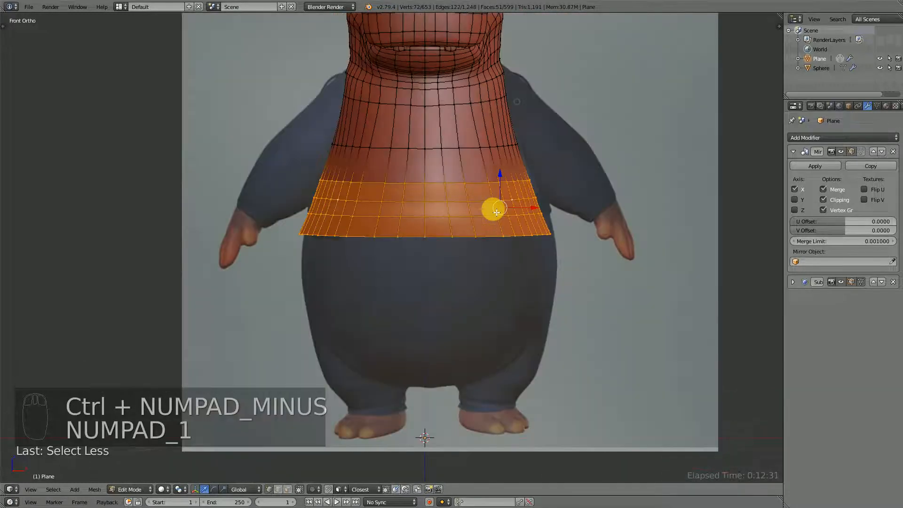
key(w)
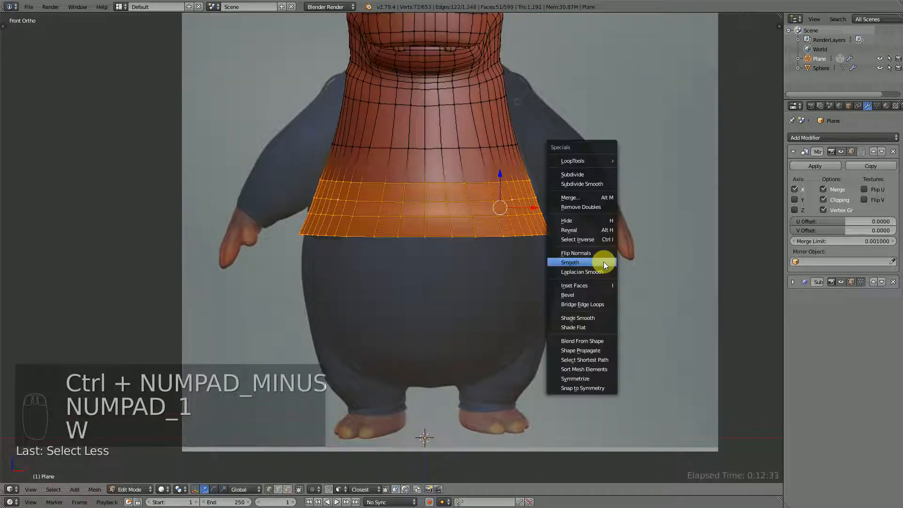
click(607, 264)
key(KP_3)
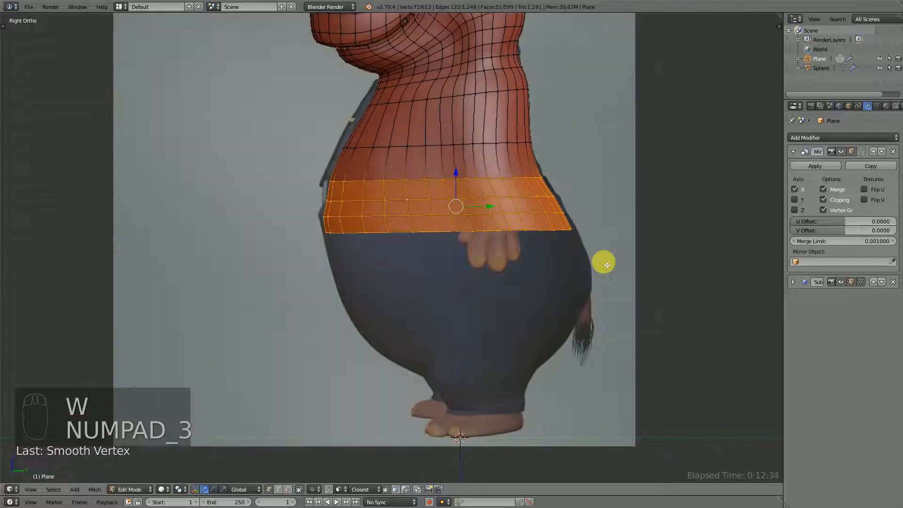
- Round the open bottom edge loop of the torso with LoopTools Circle
mouse_move(484, 238)
middle_down()
mouse_move(565, 258)
mouse_move(566, 298)
mouse_move(538, 337)
mouse_move(482, 328)
mouse_move(498, 281)
mouse_move(574, 262)
mouse_move(553, 279)
middle_up()
middle_drag(605, 263, 595, 227)
alt+right_click(563, 232)
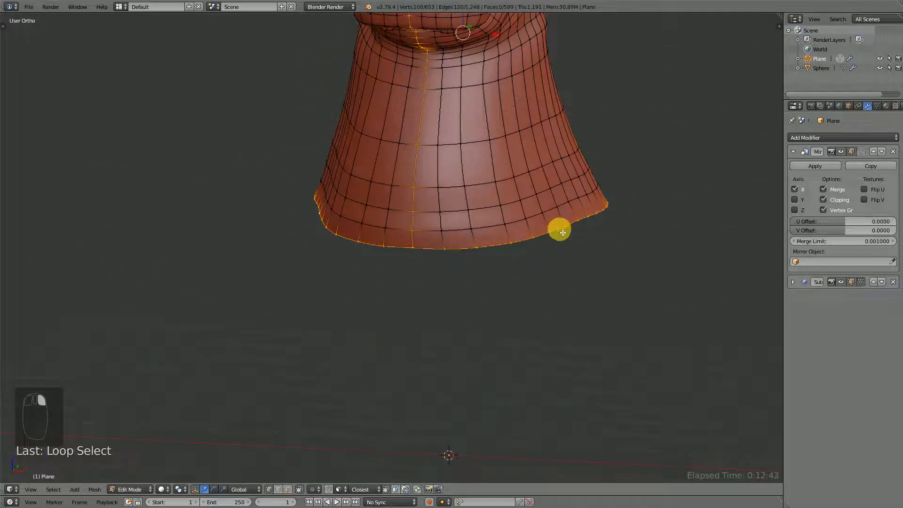
alt+right_click(559, 234)
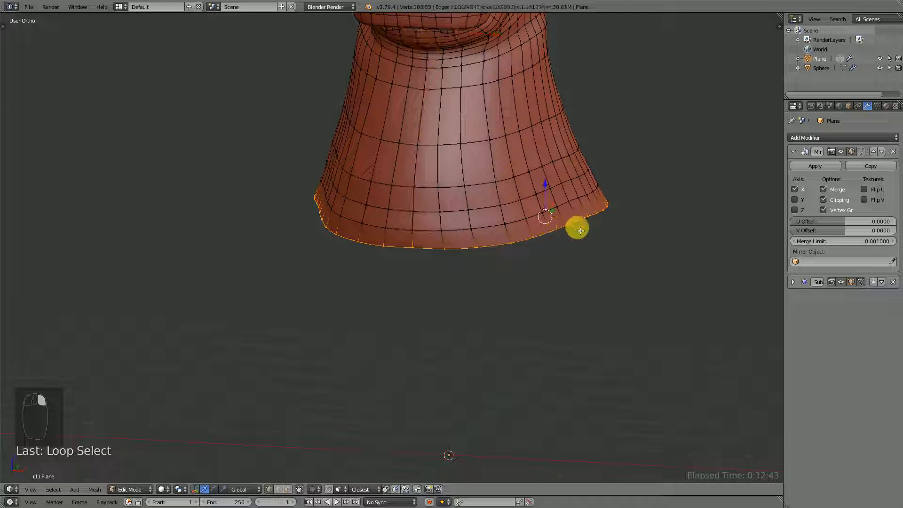
right_click(412, 245)
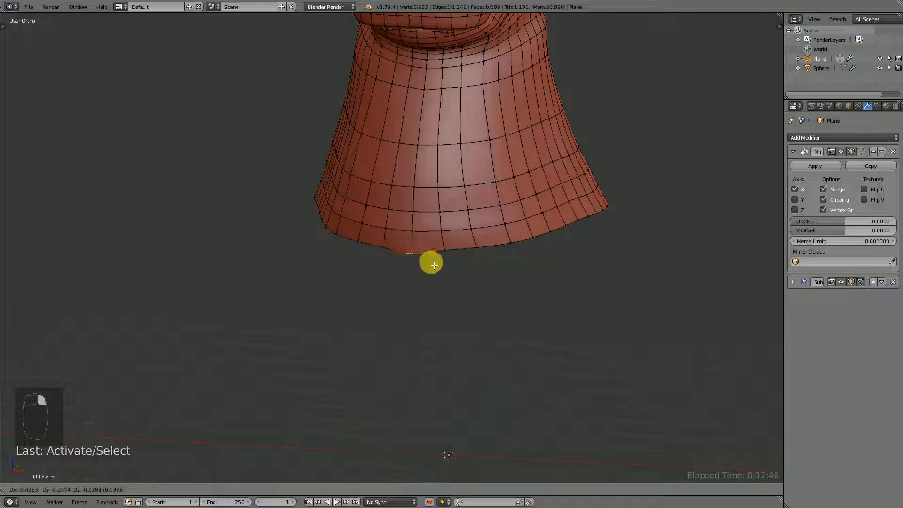
alt+right_click(525, 243)
key(w)
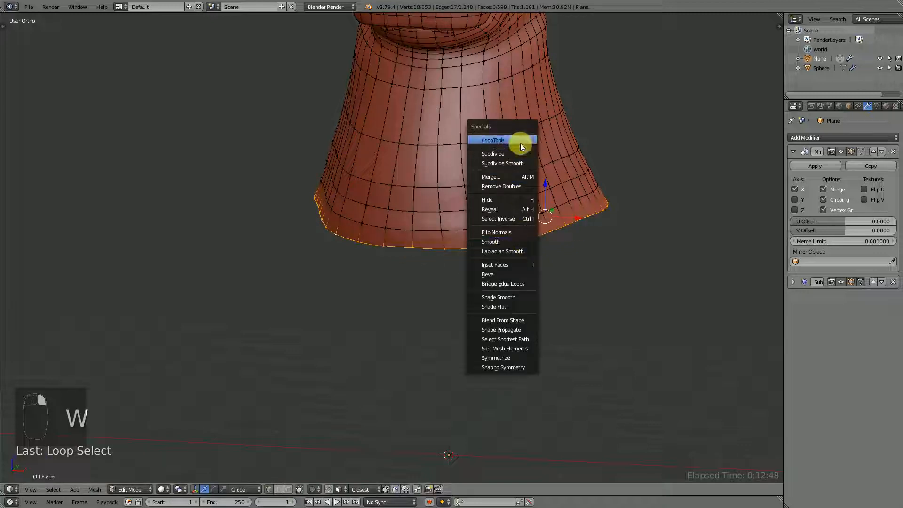
mouse_move(524, 138)
click(575, 146)
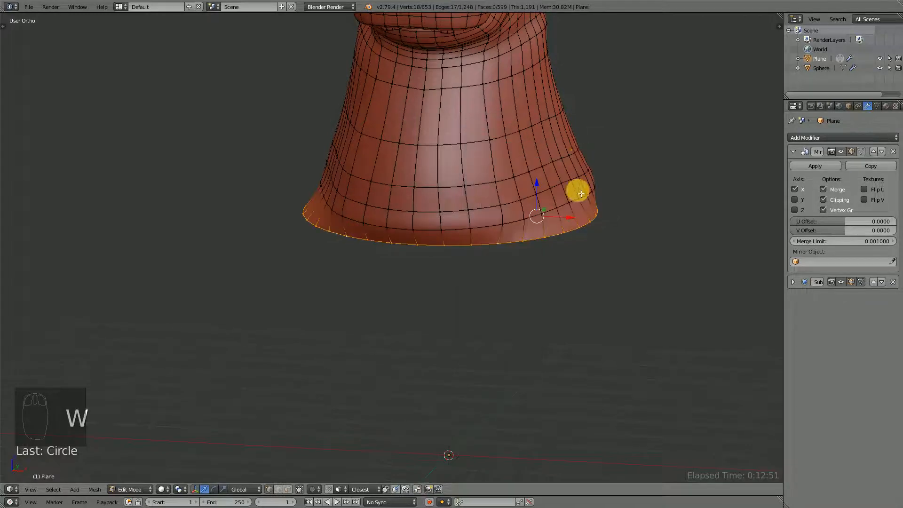
- Try rounding the second torso loop from the bottom with LoopTools Circle, and undo the rounding
mouse_move(581, 193)
middle_down()
mouse_move(452, 193)
mouse_move(569, 193)
middle_up()
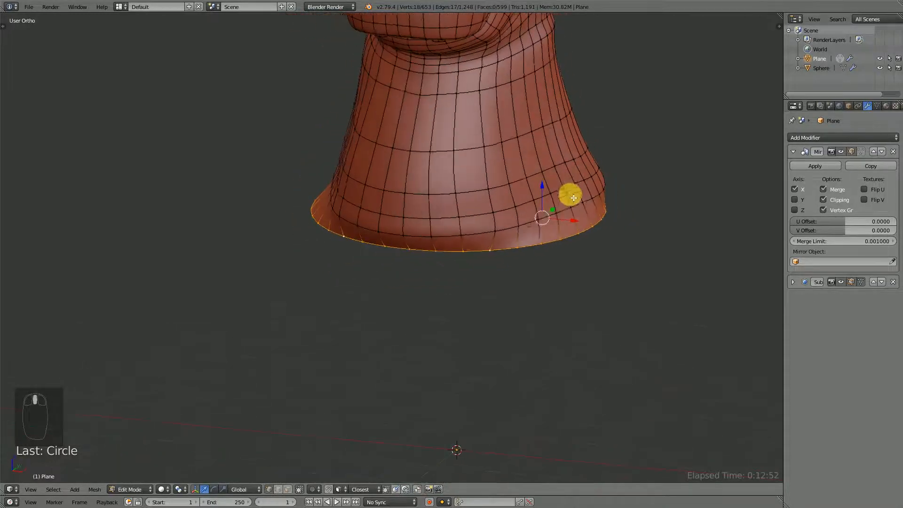
alt+right_click(530, 225)
key(w)
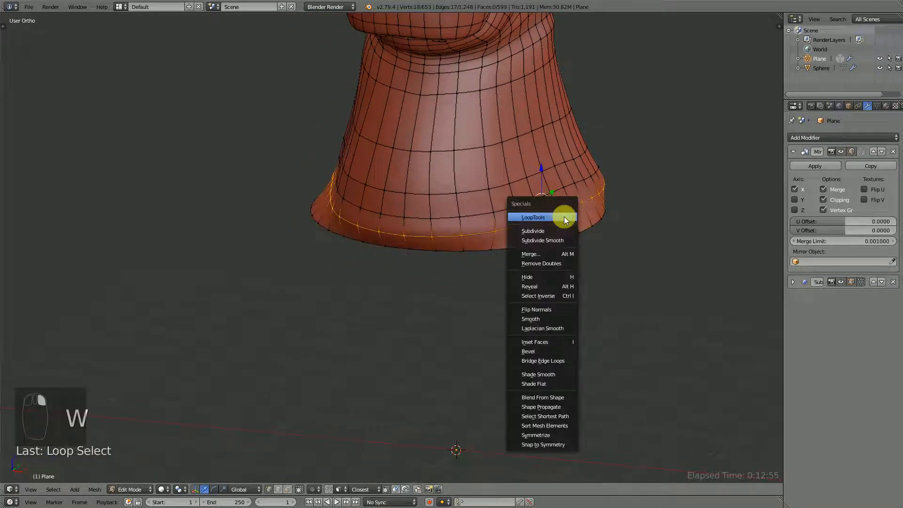
click(605, 225)
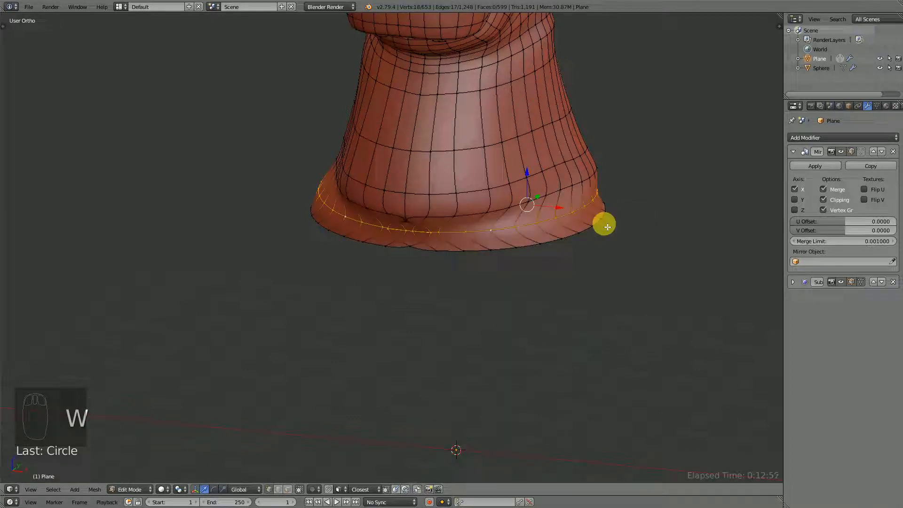
key(ctrl+z)
- Extend the selection to the three lowest torso loops and smooth their vertices twice
mouse_move(498, 238)
middle_down()
mouse_move(541, 209)
mouse_move(558, 210)
mouse_move(499, 226)
mouse_move(597, 224)
mouse_move(628, 236)
mouse_move(580, 246)
mouse_move(400, 229)
mouse_move(502, 226)
middle_up()
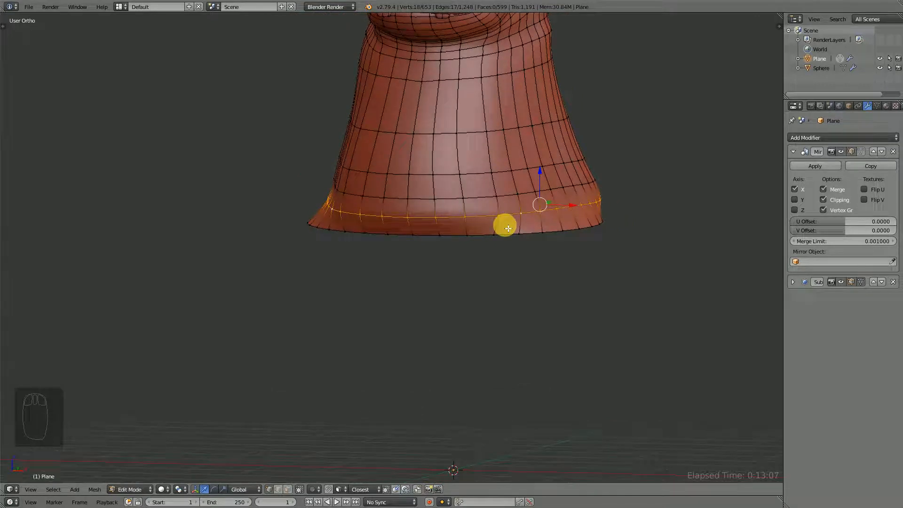
key(ctrl+KP_Add)
key(w)
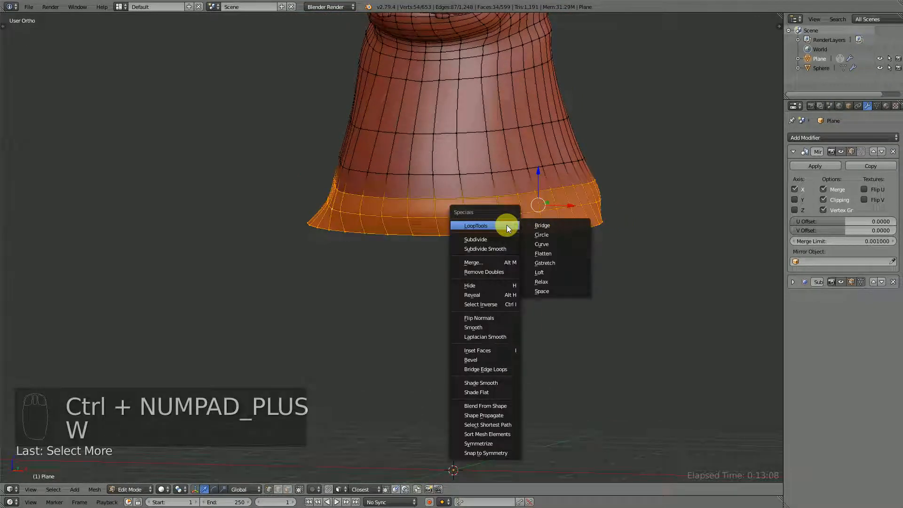
click(490, 327)
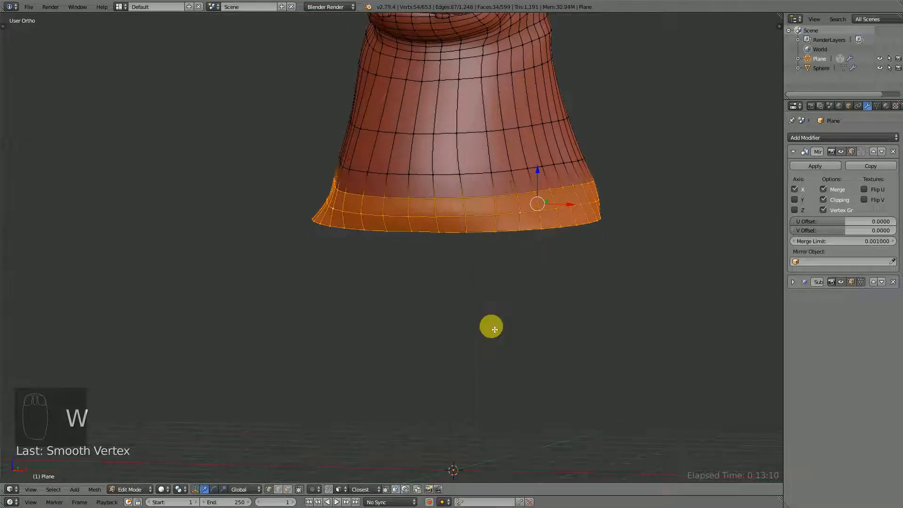
key(w)
click(489, 327)
- Round the third torso loop from the bottom with LoopTools Circle
middle_drag(517, 271, 405, 276)
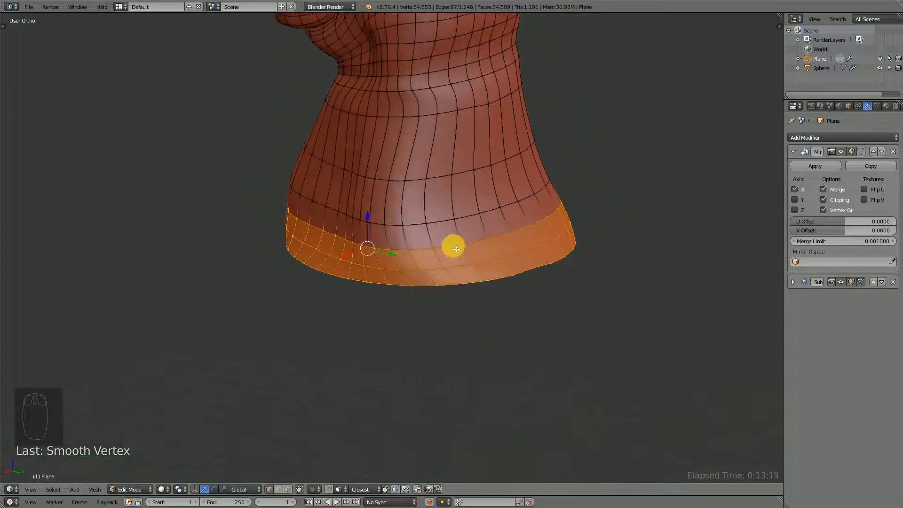
alt+right_click(430, 250)
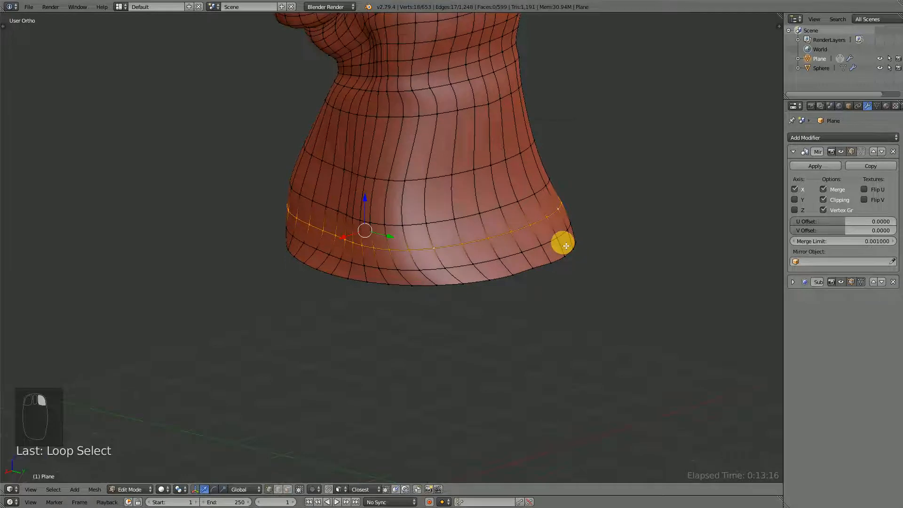
key(w)
mouse_move(560, 143)
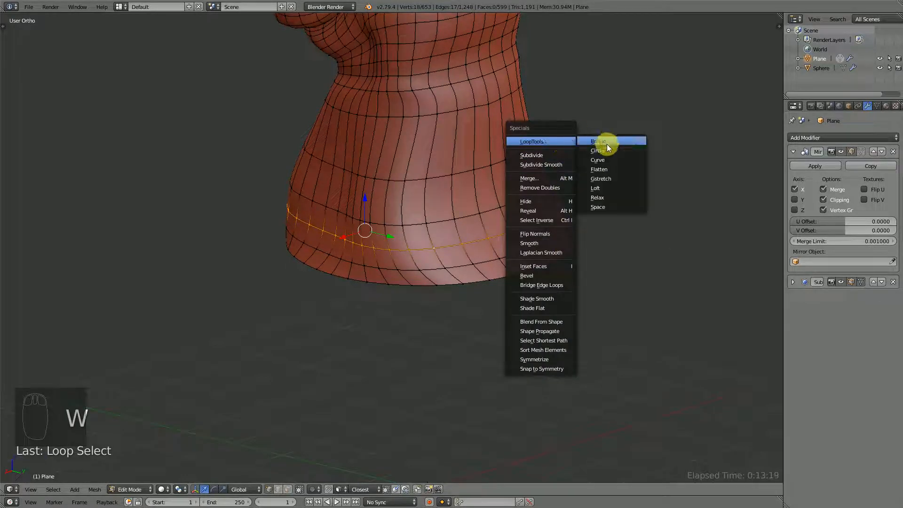
click(611, 152)
- Hide the Subdivision Surface modifier in the viewport and turn off the Mirror modifier's Clipping and edit-mode display
middle_drag(411, 238, 565, 240)
click(842, 281)
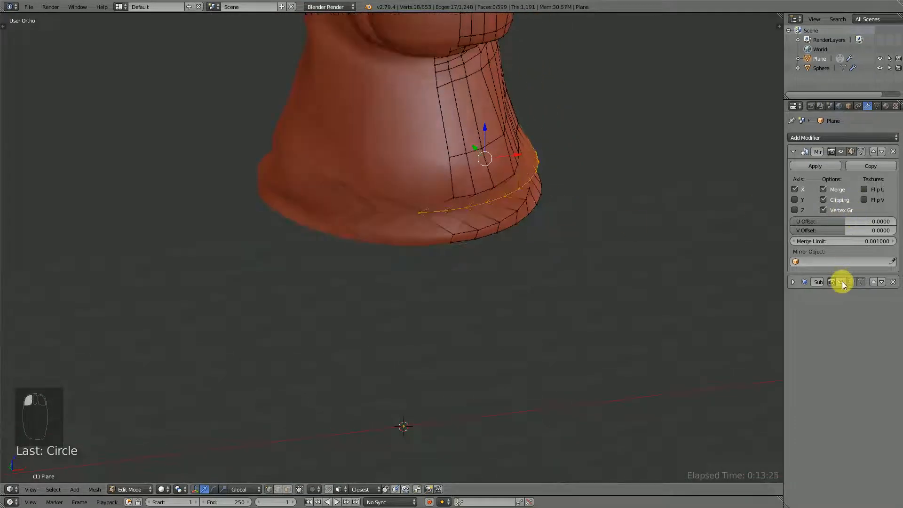
mouse_move(644, 250)
middle_down()
mouse_move(472, 249)
mouse_move(641, 243)
middle_up()
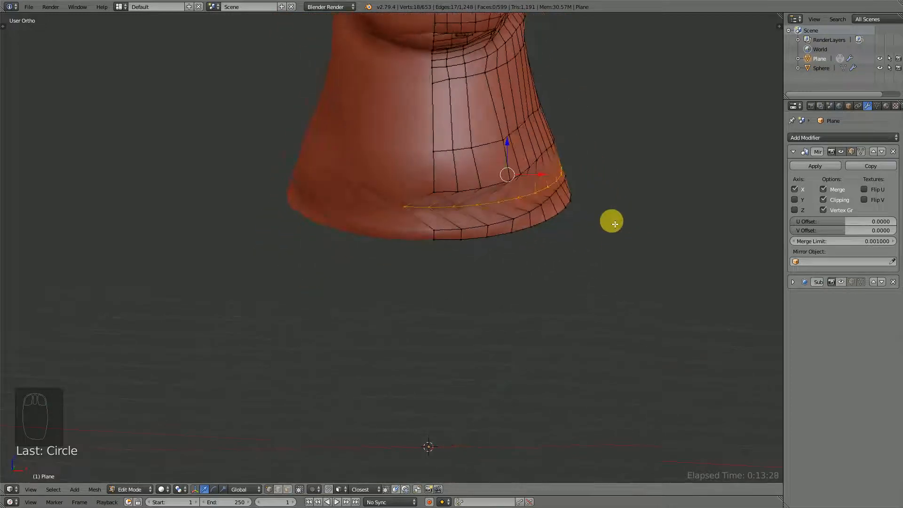
mouse_move(542, 171)
mouse_down()
mouse_move(579, 181)
mouse_move(541, 176)
mouse_up()
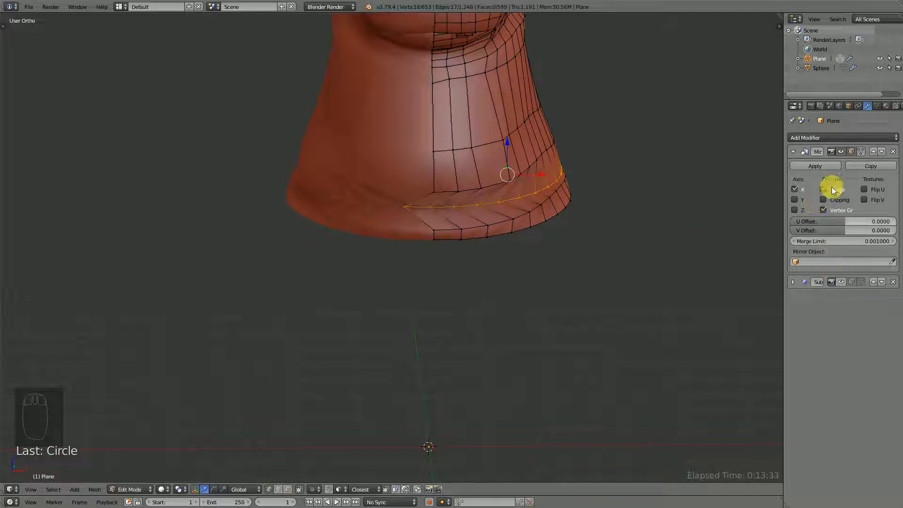
click(851, 151)
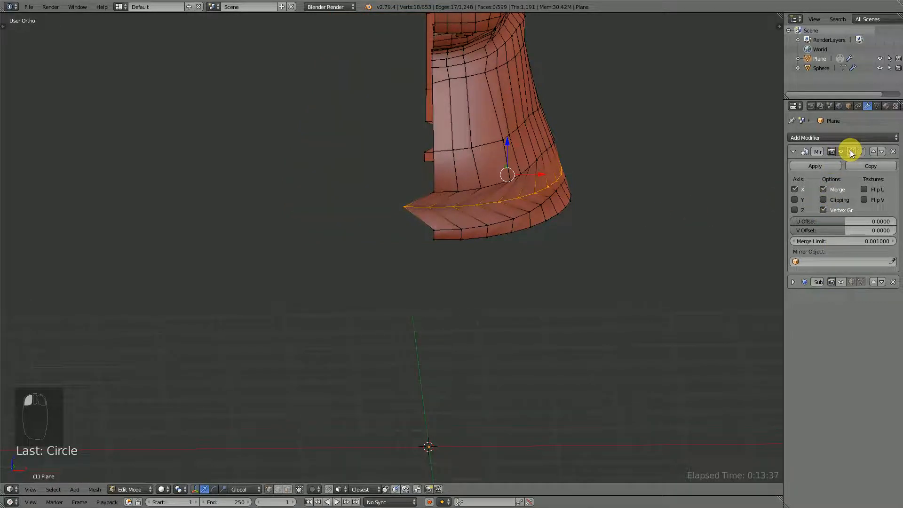
- Rotate the rounded loop about 11 degrees around the global Z axis to line its ends up with the centre seam
middle_drag(446, 206, 489, 209)
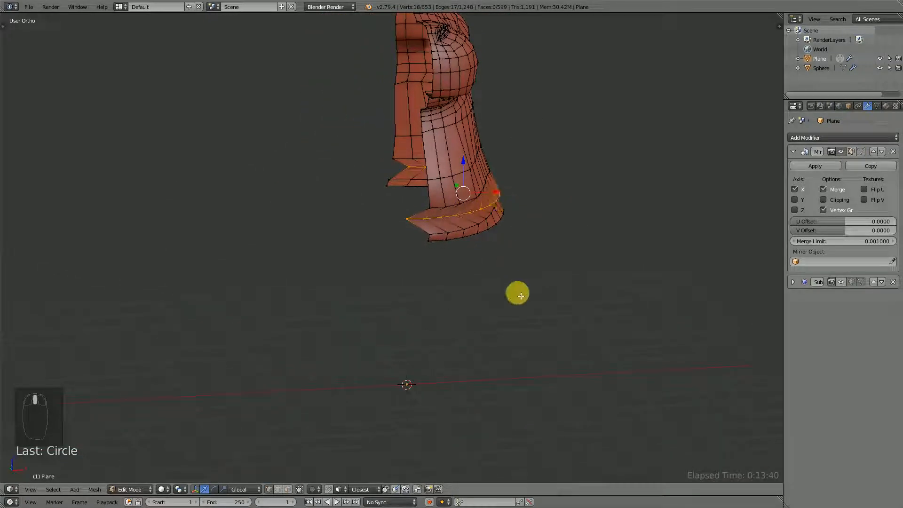
key(r)
key(z)
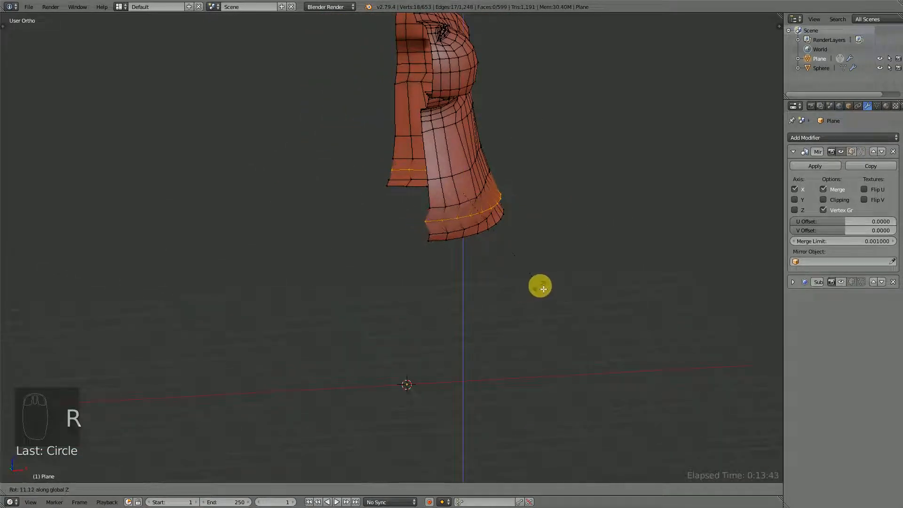
click(543, 288)
- Re-enable the Mirror modifier's Clipping and edit-mode display, and nudge the rotated loop slightly along X toward the centre seam
mouse_move(509, 208)
middle_down()
mouse_move(483, 205)
mouse_move(492, 205)
middle_up()
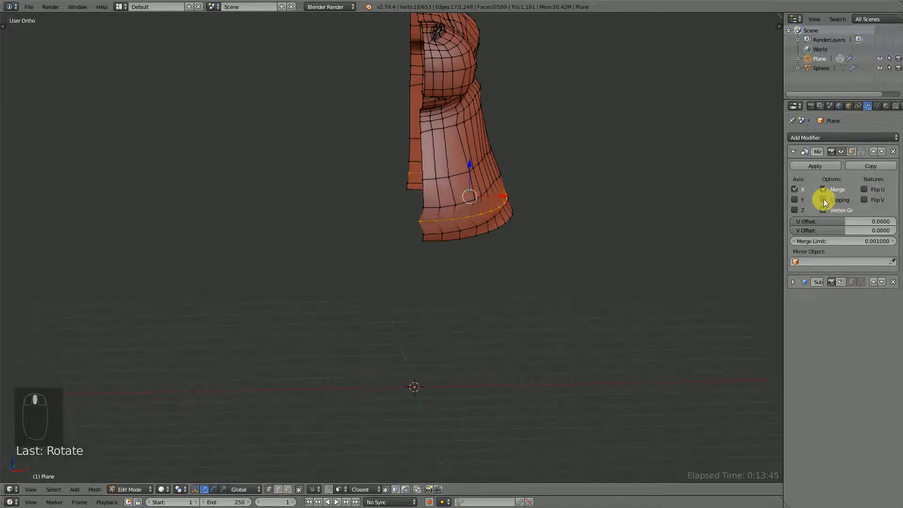
click(850, 151)
scroll(497, 195, up, 3)
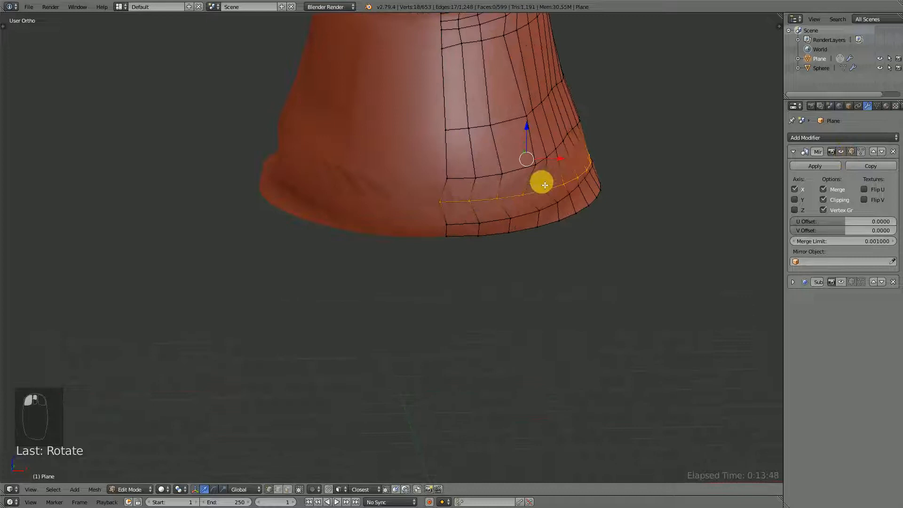
key(g)
key(x)
click(567, 158)
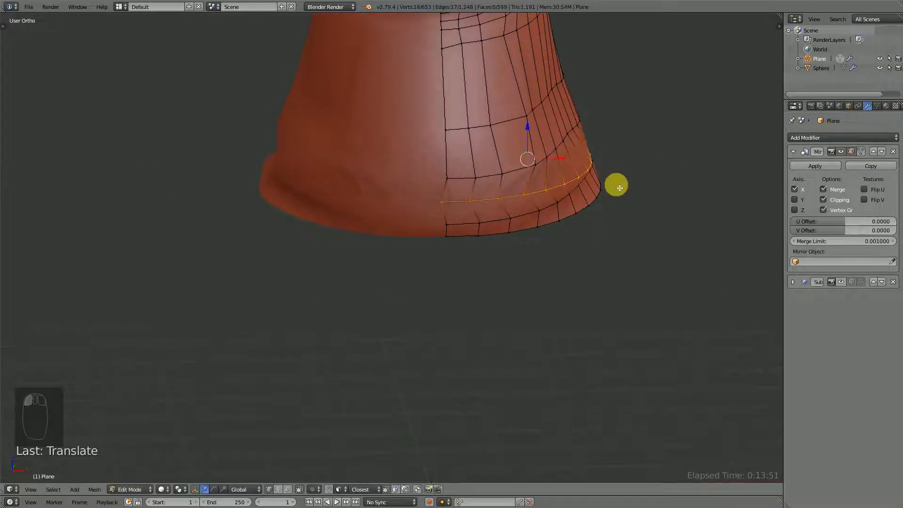
- Round the fourth torso loop from the bottom with LoopTools Circle
middle_drag(620, 188, 403, 210)
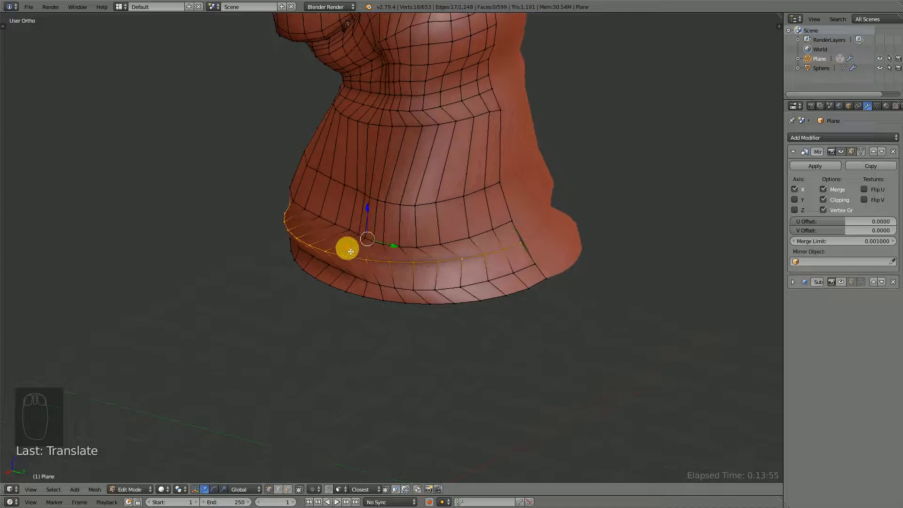
drag(350, 251, 343, 246)
middle_drag(343, 246, 511, 239)
alt+right_click(519, 176)
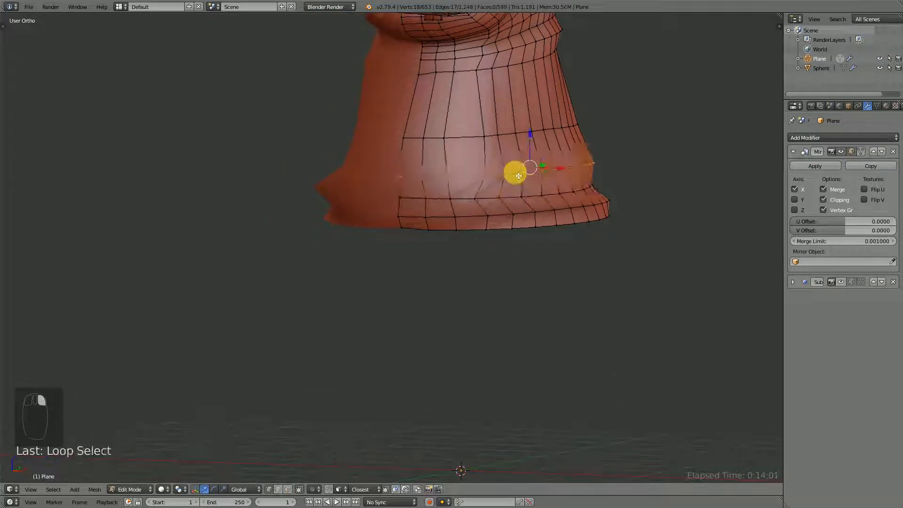
key(w)
mouse_move(609, 193)
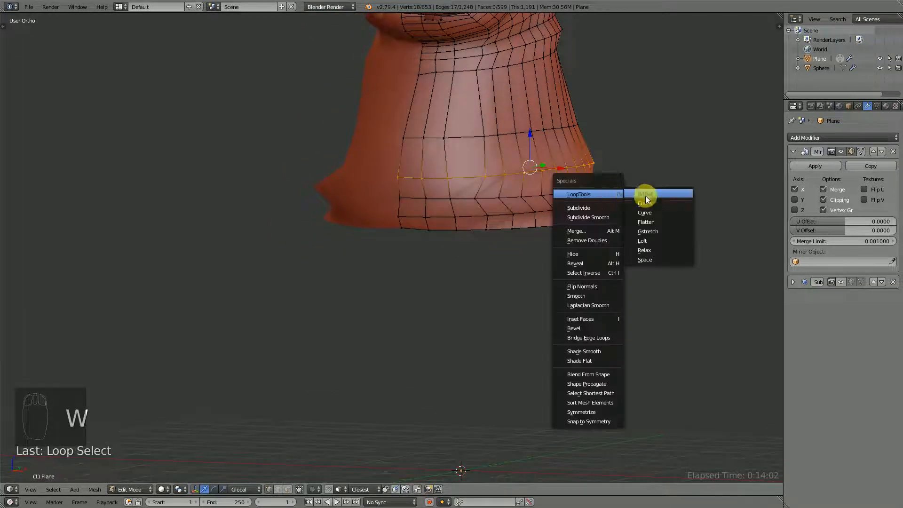
click(655, 206)
- Rotate the rounded fourth loop about 11.5 degrees around the global Z axis to line its ends up with the centre seam
middle_drag(593, 197, 425, 216)
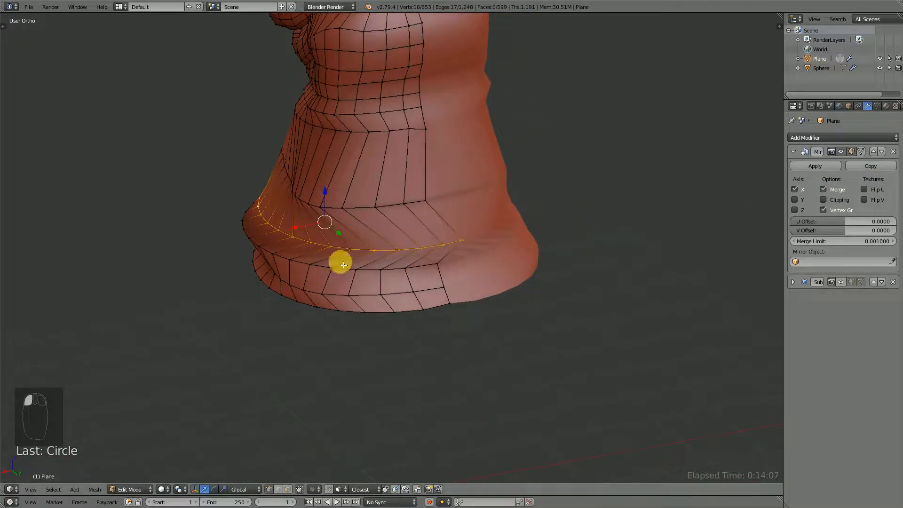
middle_drag(338, 262, 561, 265)
key(r)
key(z)
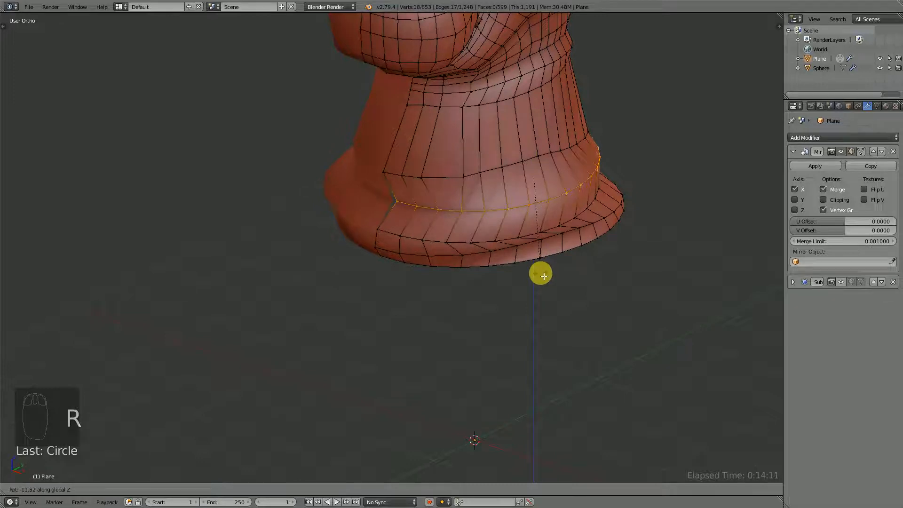
click(544, 276)
- Move the rounded loop forward along Y and rotate it a little more around the global Z axis
middle_drag(562, 227, 514, 210)
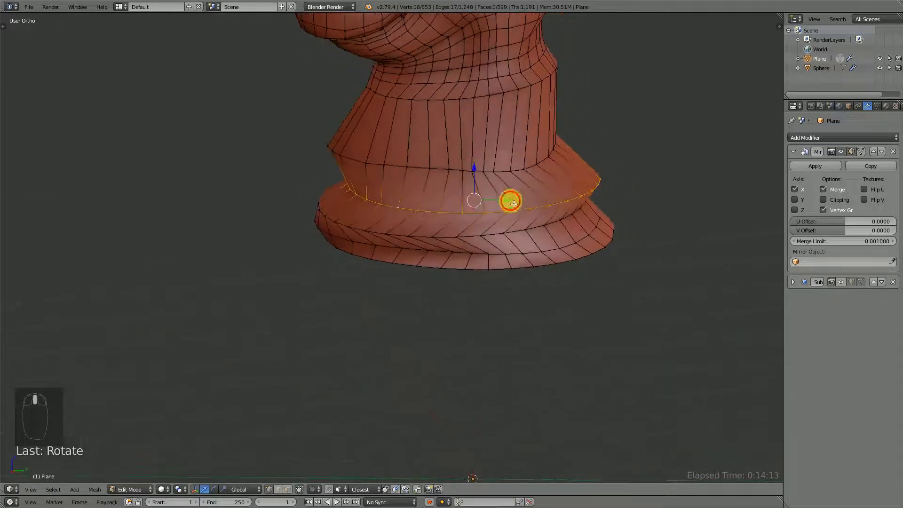
drag(513, 203, 484, 201)
middle_drag(484, 202, 588, 204)
key(r)
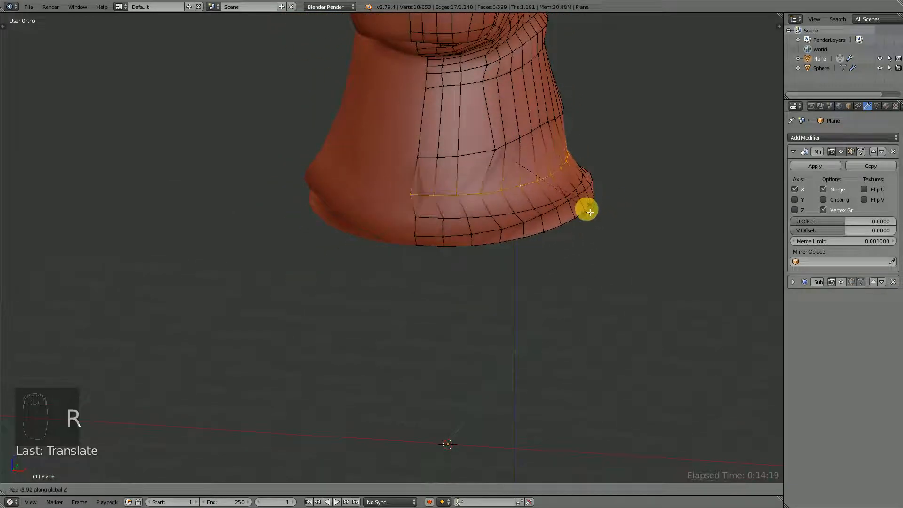
click(595, 210)
middle_drag(609, 185, 556, 252)
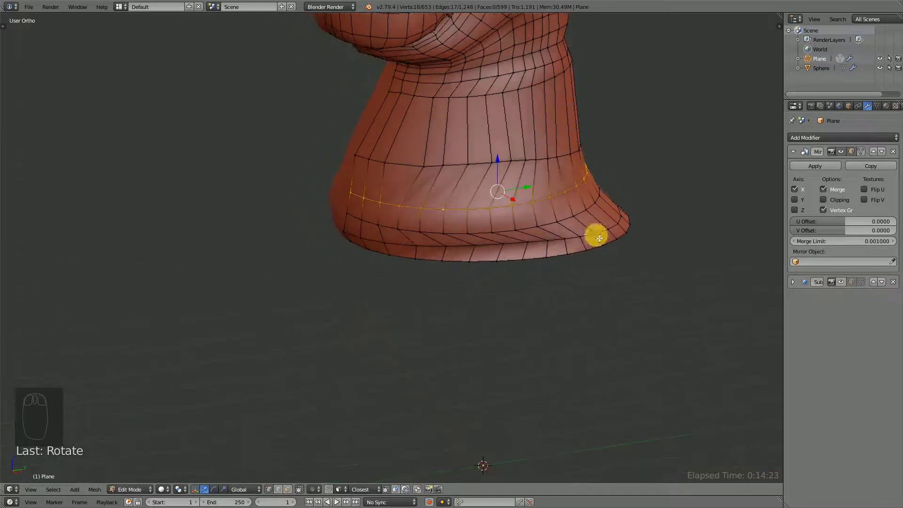
- Enable the Mirror modifier's Clipping and move the rounded loop about 0.08 along X to bring its back end onto the centre seam
middle_drag(499, 218, 400, 214)
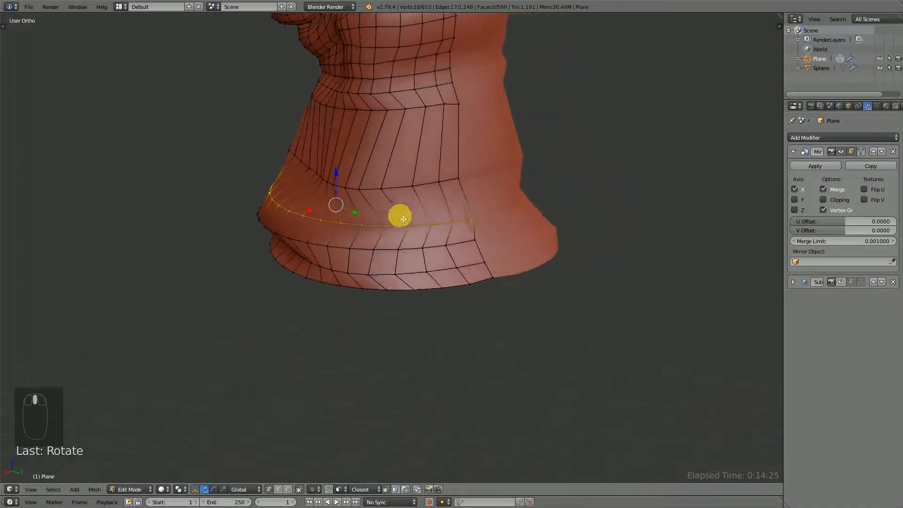
click(822, 200)
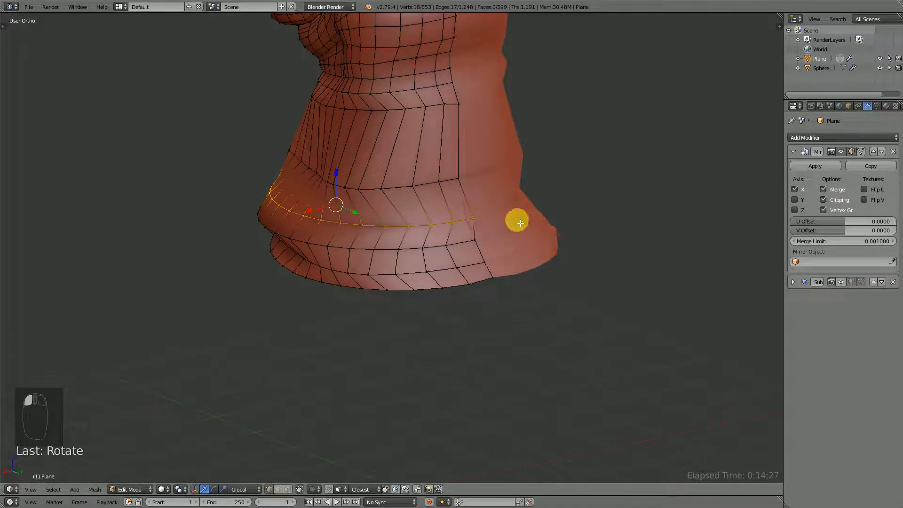
middle_drag(516, 217, 361, 232)
key(g)
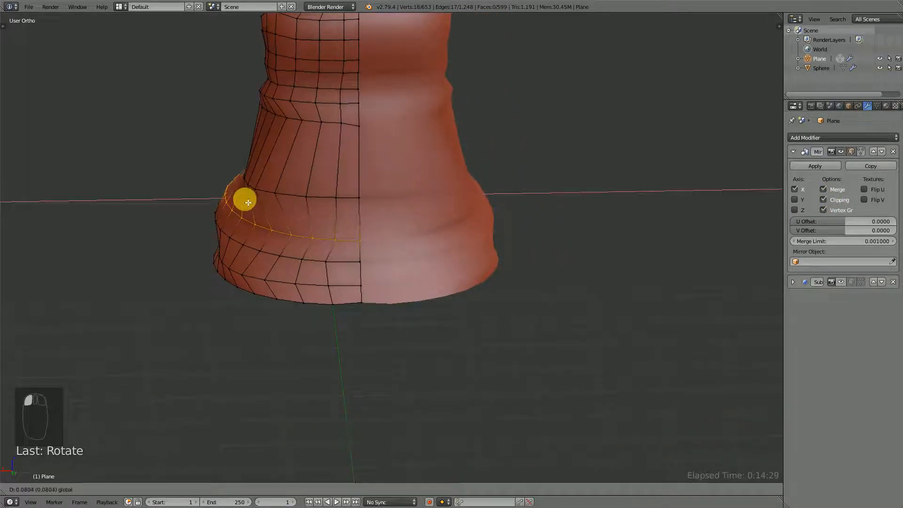
click(245, 203)
- Dissolve the edge loop directly above the rounded fourth torso loop
middle_drag(329, 216, 522, 189)
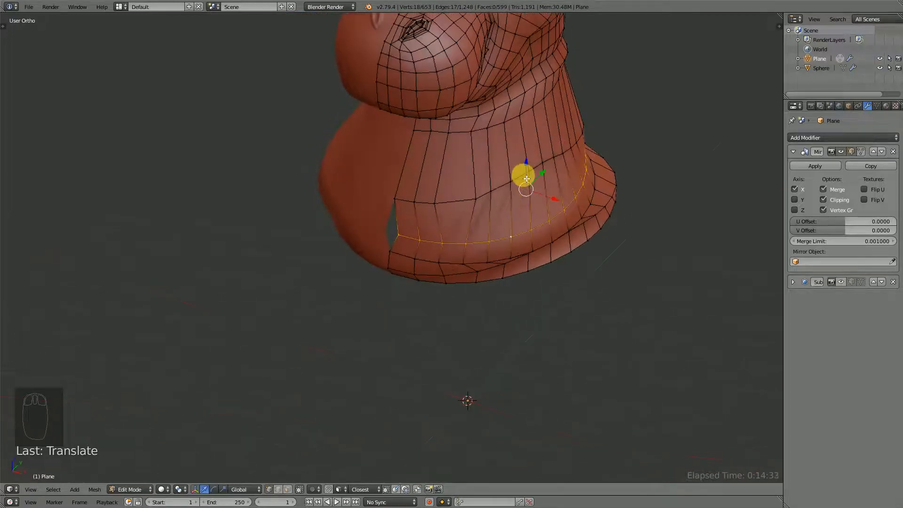
alt+right_click(526, 179)
key(x)
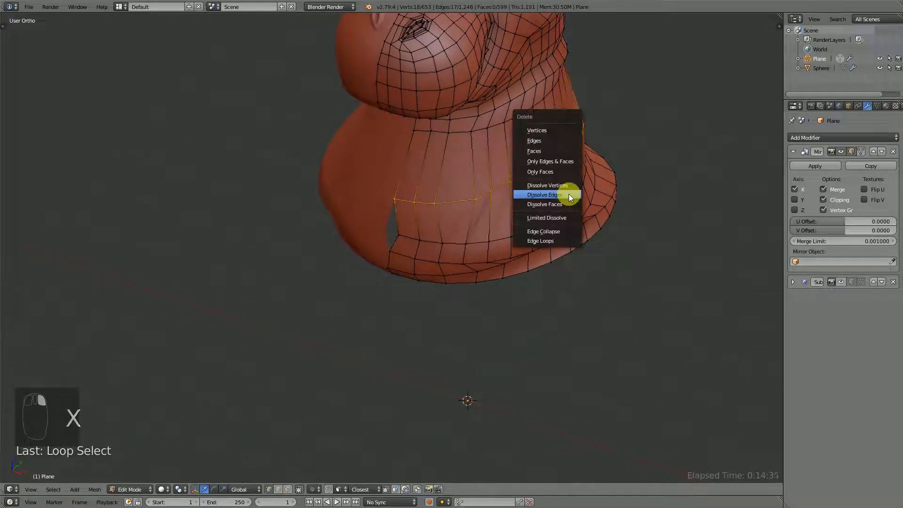
click(568, 194)
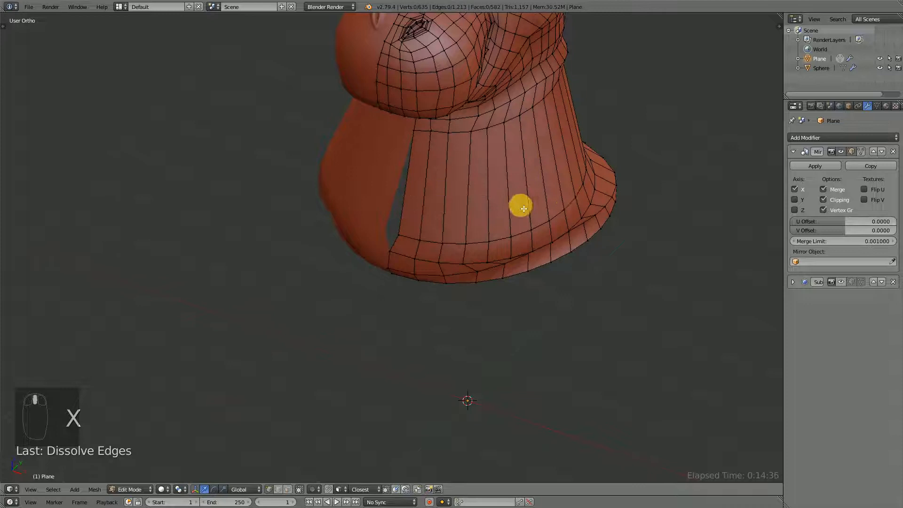
- Close the front gap by moving the fourth loop's front end vertex along X onto the centre seam
middle_drag(524, 208, 565, 190)
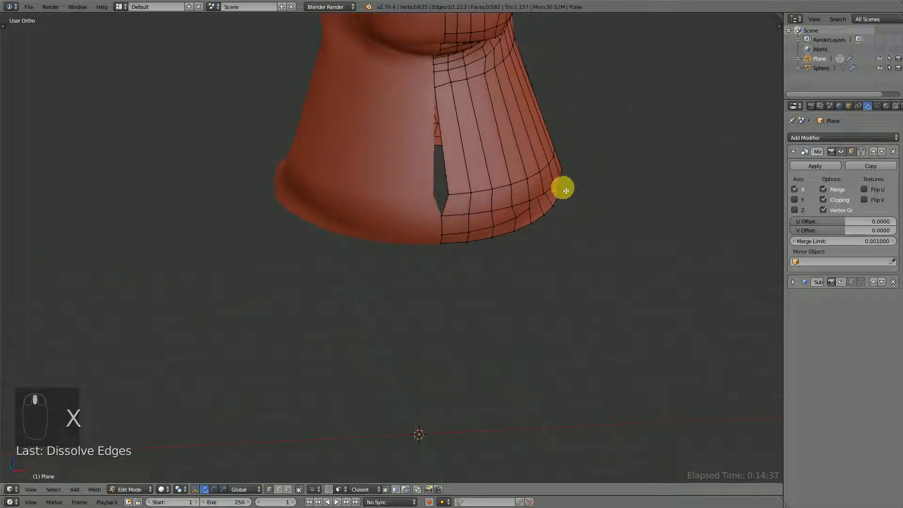
right_click(452, 193)
drag(484, 194, 467, 195)
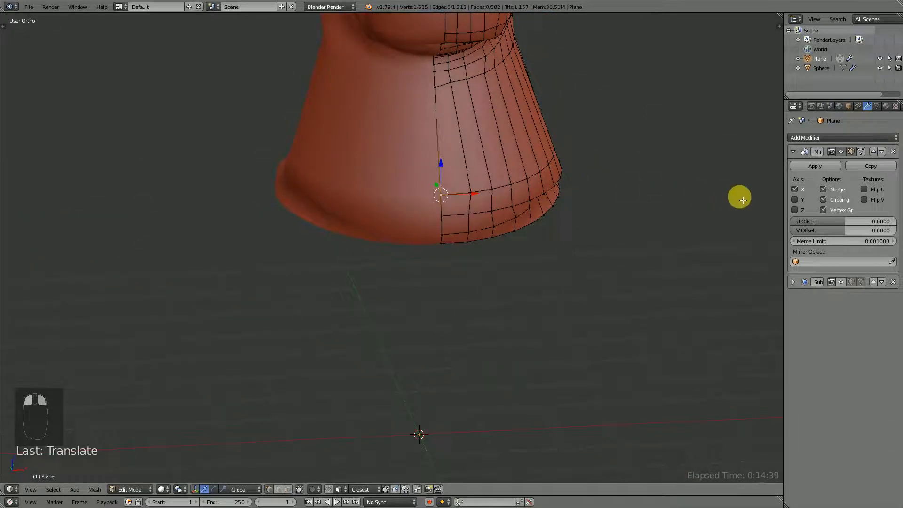
middle_drag(614, 184, 555, 209)
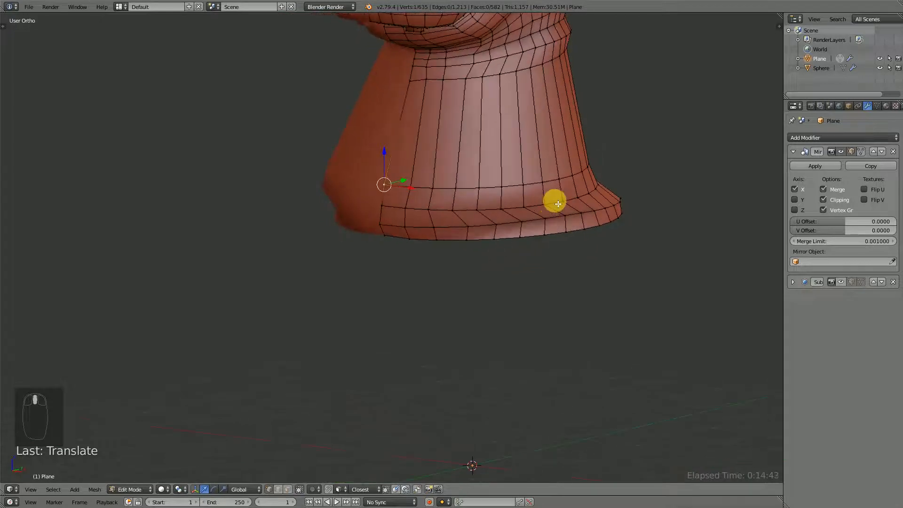
- Select the third torso loop from the bottom with its neighbouring loops and smooth their vertices five times
alt+right_click(559, 203)
key(ctrl+KP_Add)
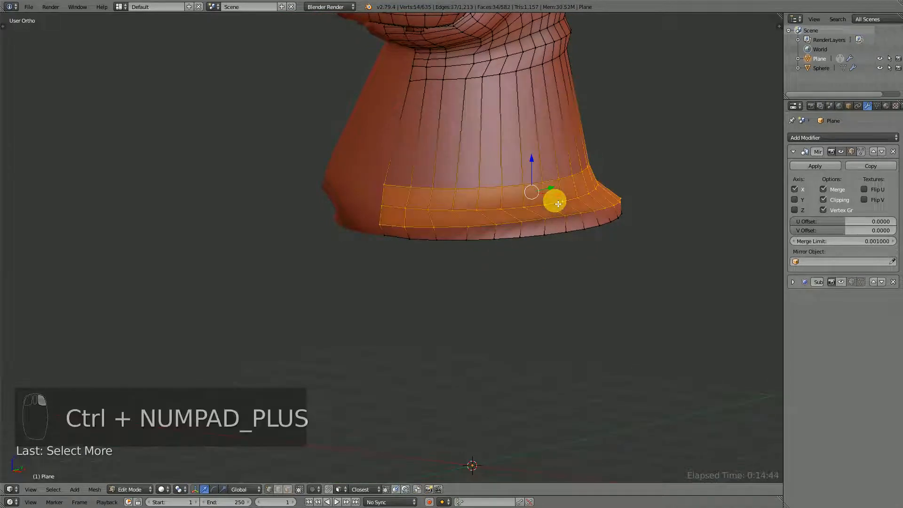
key(w)
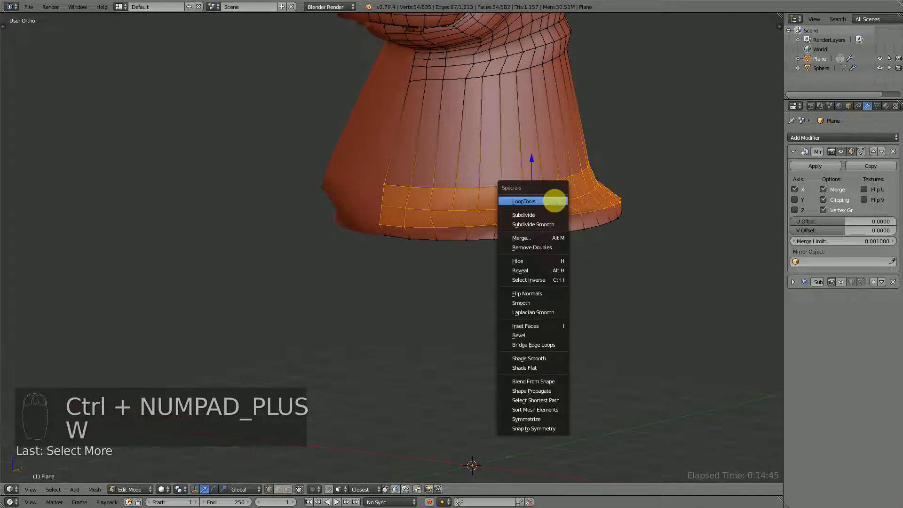
click(538, 305)
key(w)
click(536, 303)
key(w)
click(538, 301)
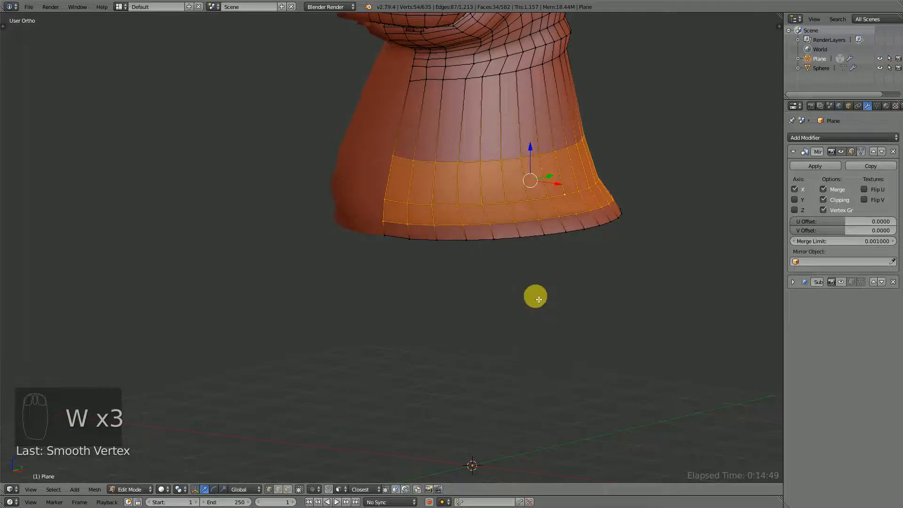
middle_drag(539, 299, 487, 294)
key(w)
click(497, 289)
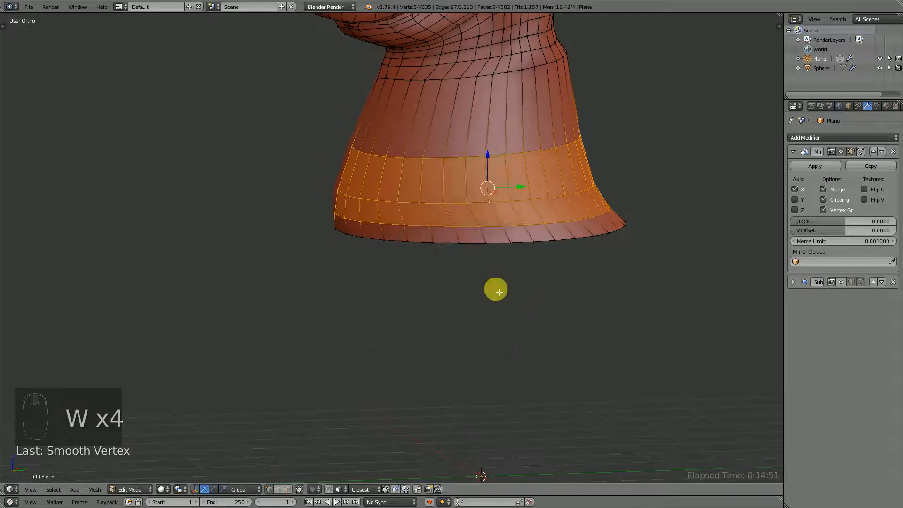
key(w)
click(498, 290)
- Grow the selection to include the loop above and the bottom edge of the torso, and smooth the vertices once
key(ctrl+KP_Add)
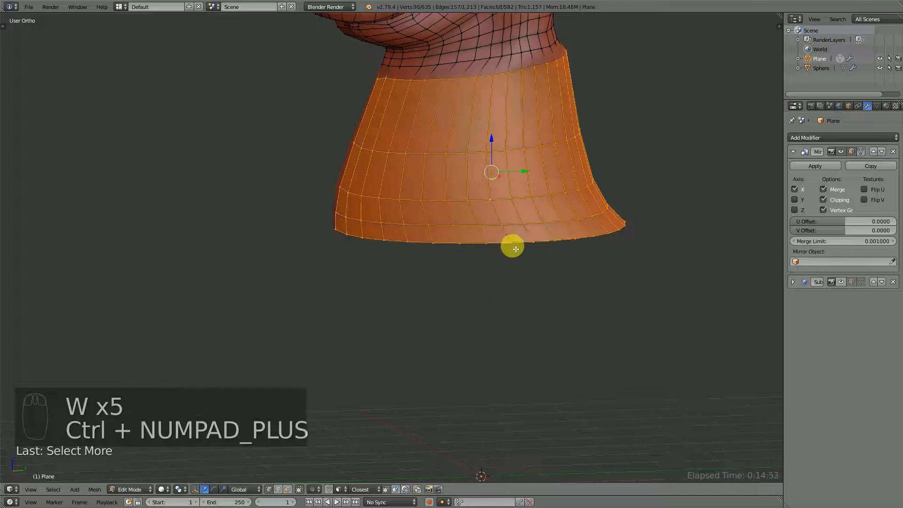
key(w)
click(512, 246)
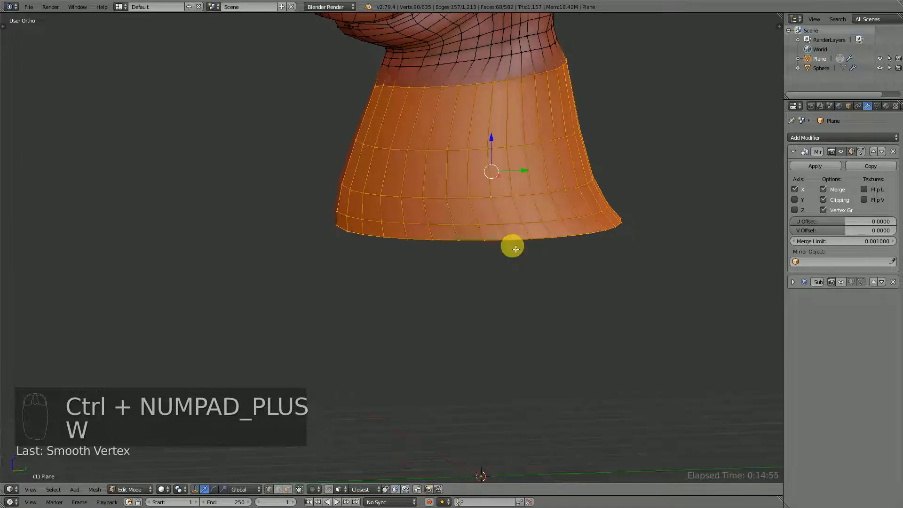
- Scale the third torso loop from the bottom down slightly with proportional editing in the right side view
middle_drag(393, 222, 452, 288)
key(KP_3)
scroll(465, 227, up, 1)
scroll(465, 227, down, 2)
alt+right_click(405, 238)
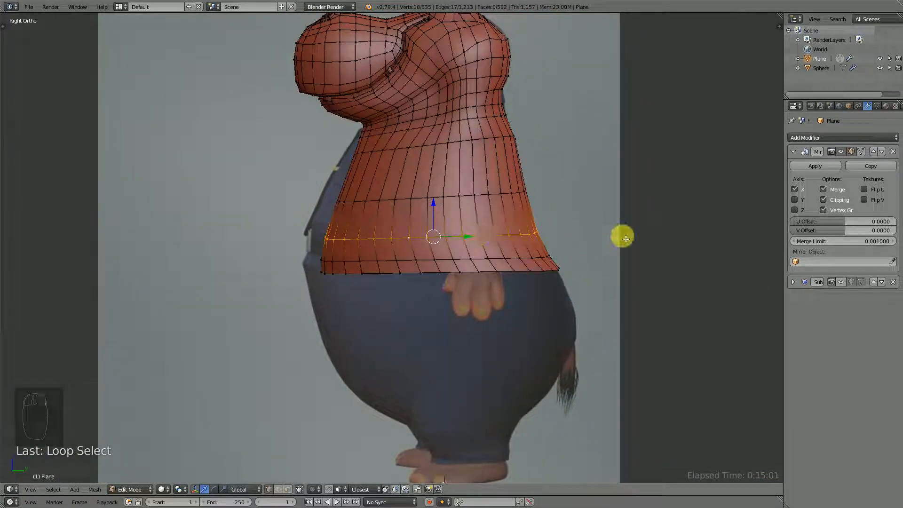
key(o)
key(s)
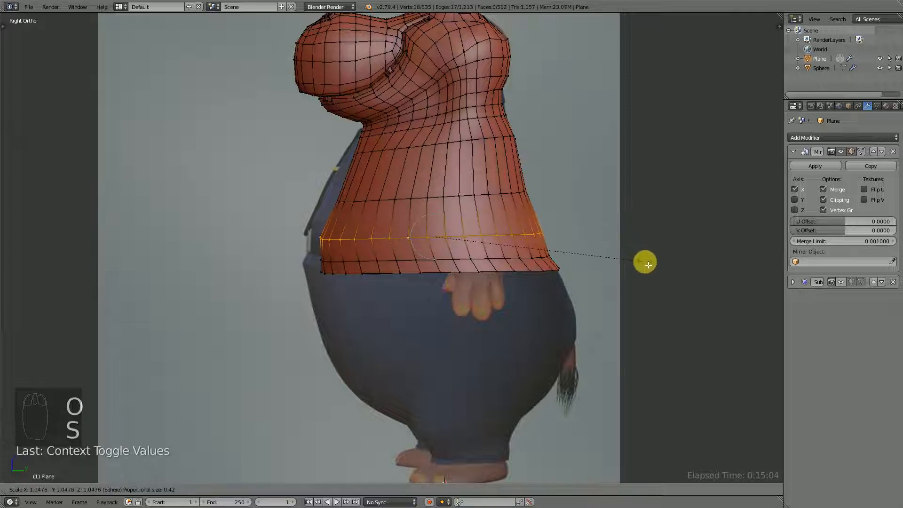
scroll(645, 262, down, 3)
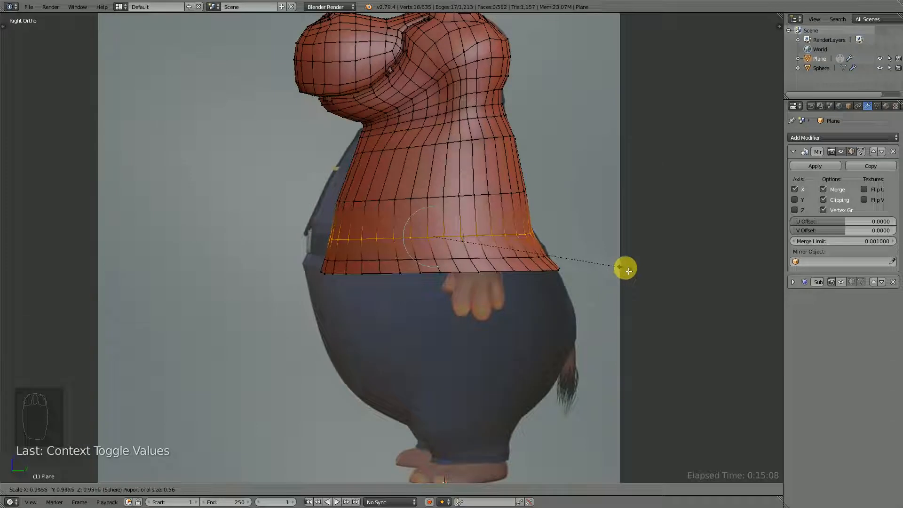
click(631, 273)
- Try to move the loop along Y with proportional editing, turn that mode off and undo the last change
key(g)
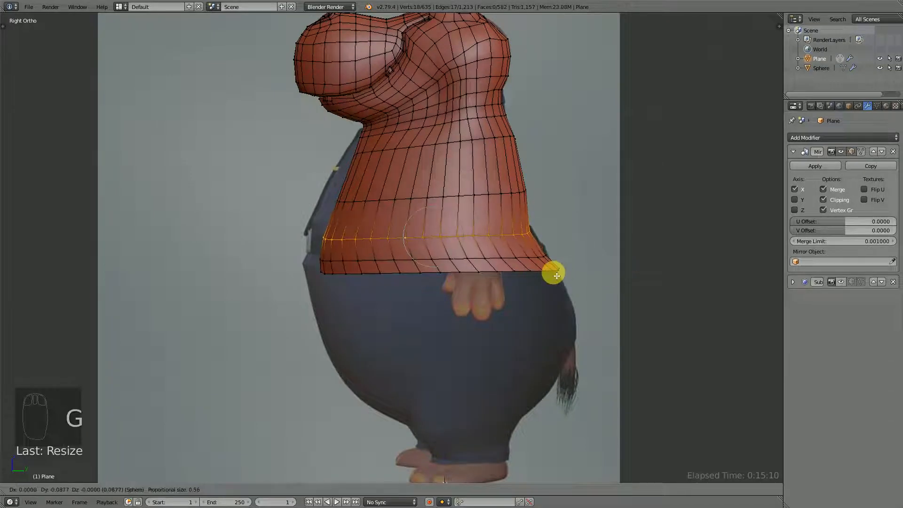
right_click(557, 276)
drag(469, 239, 456, 242)
right_click(458, 247)
key(o)
key(ctrl+z)
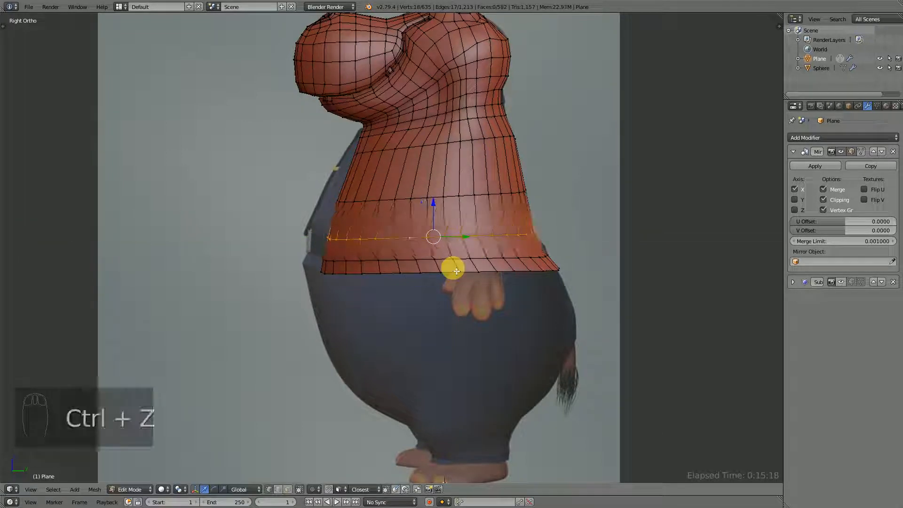
- Move the four lowest torso loops forward along Y and scale them slightly along Y to fit the side reference
key(ctrl+KP_Add)
key(ctrl+KP_Add)
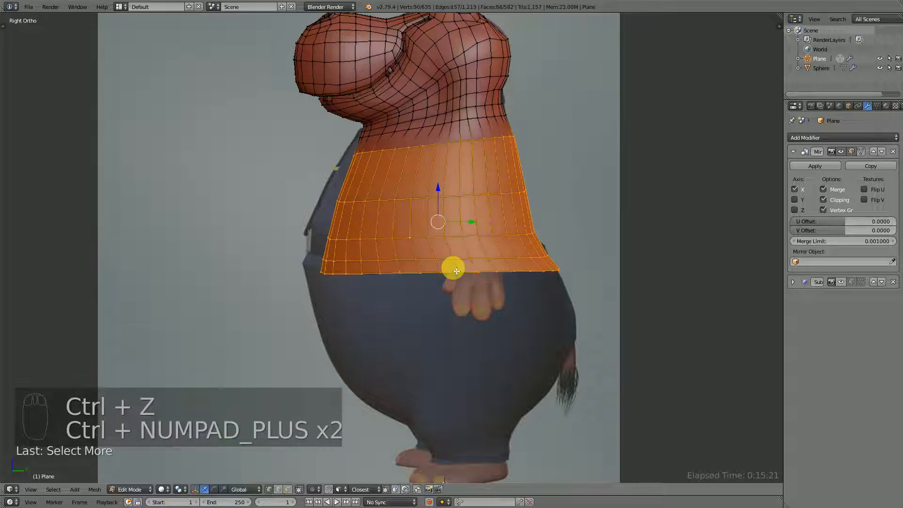
key(ctrl+KP_Subtract)
drag(468, 244, 463, 242)
key(s)
key(y)
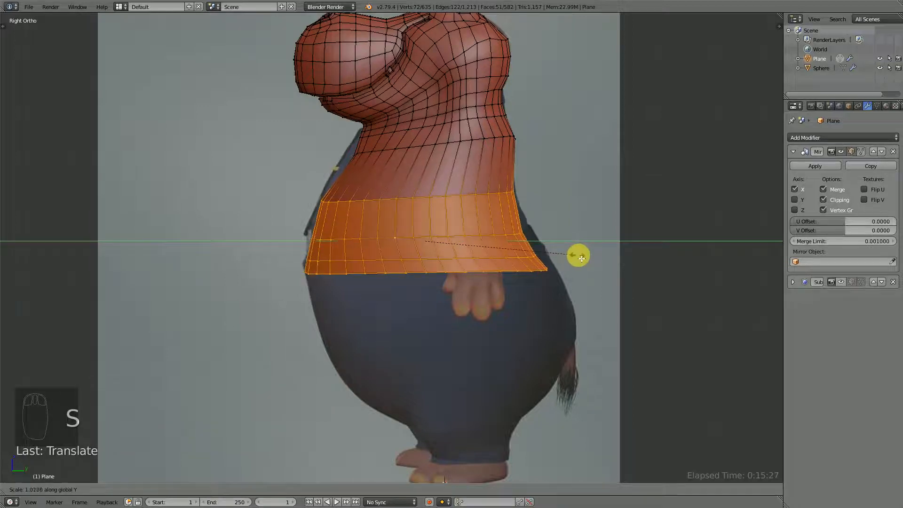
click(583, 259)
drag(459, 245, 461, 243)
- Adjust the fourth torso loop's position and scale along Y to fit the side reference, and move the loop above it forward along Y
alt+right_click(459, 200)
drag(460, 203, 461, 203)
key(s)
key(y)
click(552, 218)
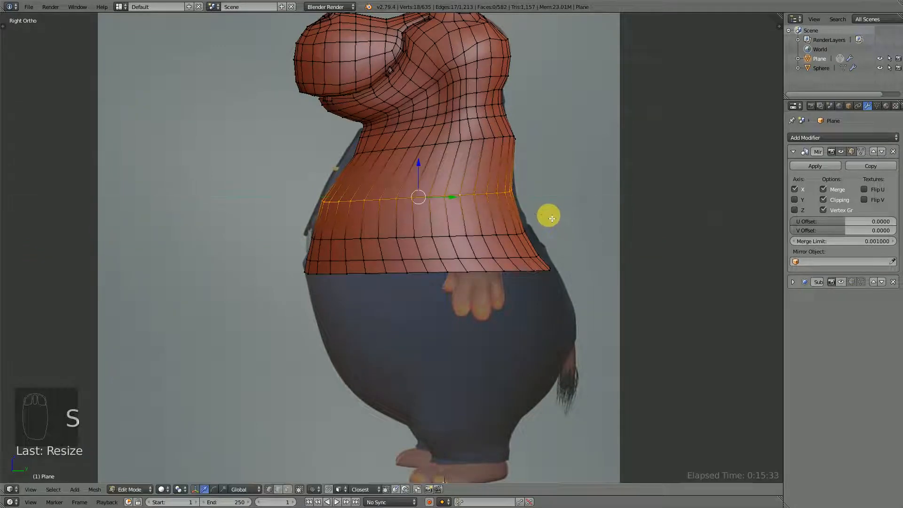
alt+right_click(508, 145)
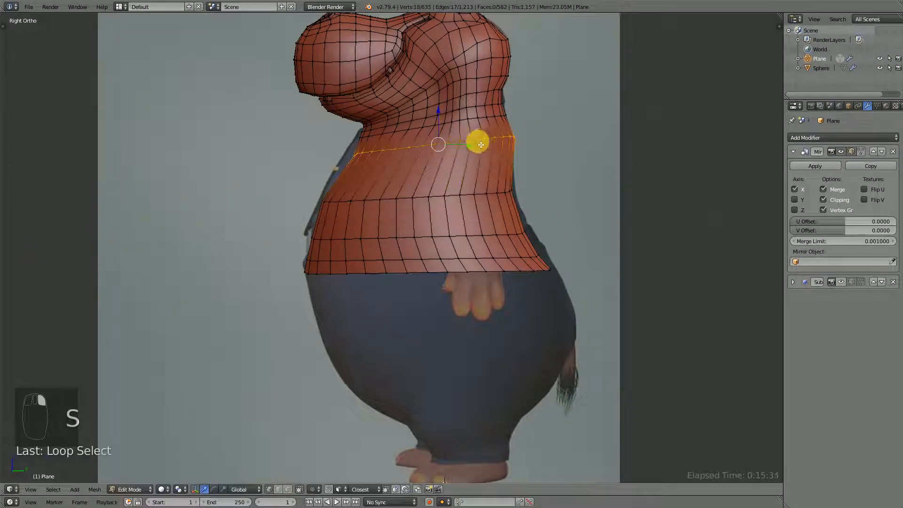
drag(481, 144, 466, 153)
- In the front view, flatten the torso's bottom edge loop by scaling it along Z
scroll(458, 212, down, 3)
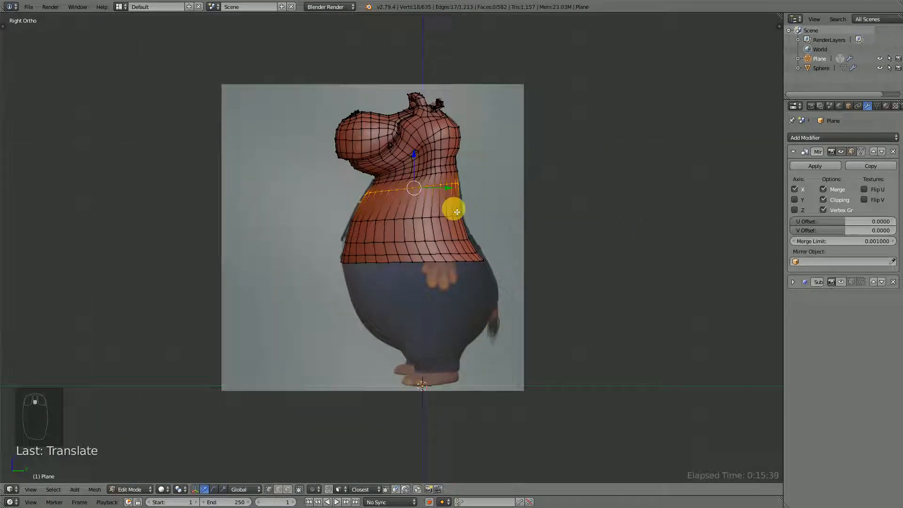
key(KP_1)
scroll(477, 218, up, 3)
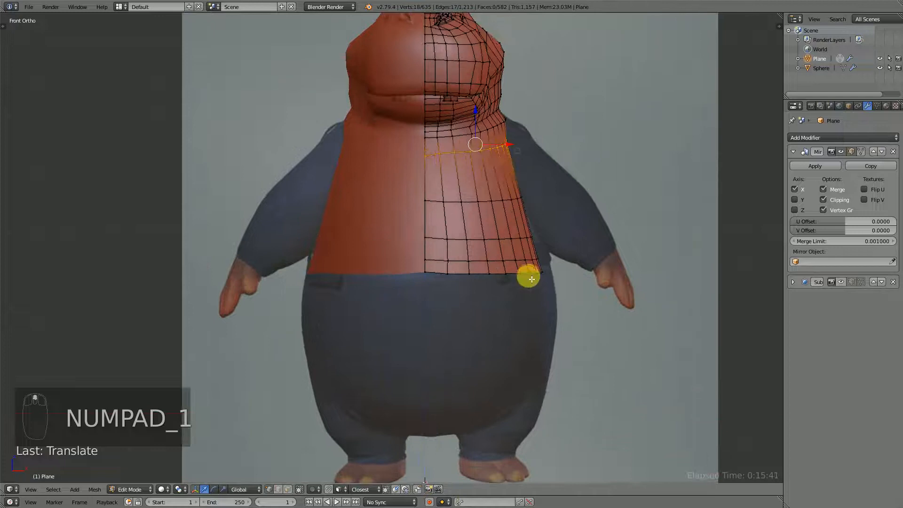
alt+right_click(500, 276)
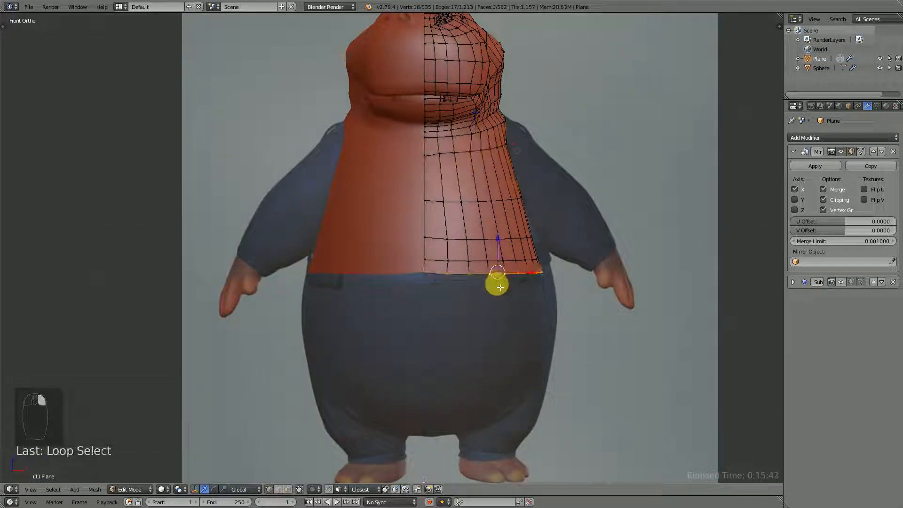
key(s)
click(496, 282)
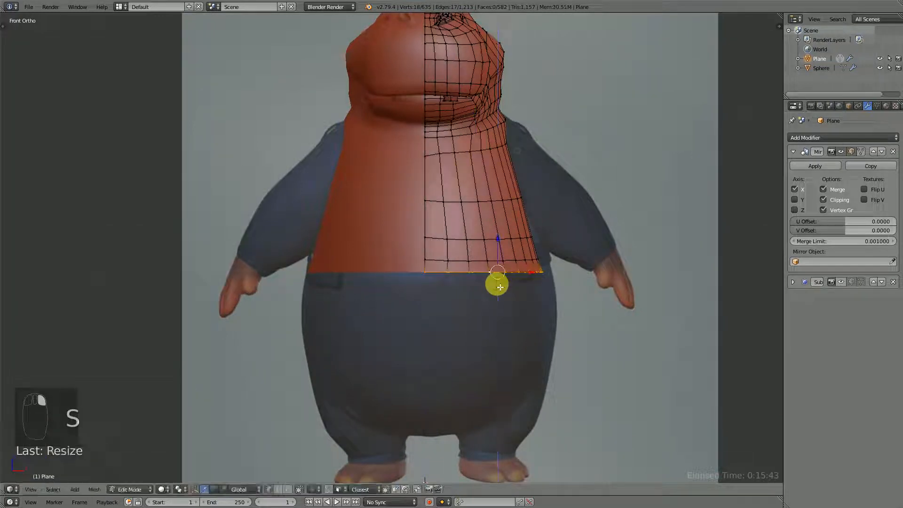
- Select the second torso loop from the bottom, grow the selection, then move it outward along X and scale it to fit the front reference
alt+right_click(495, 260)
alt+right_click(529, 260)
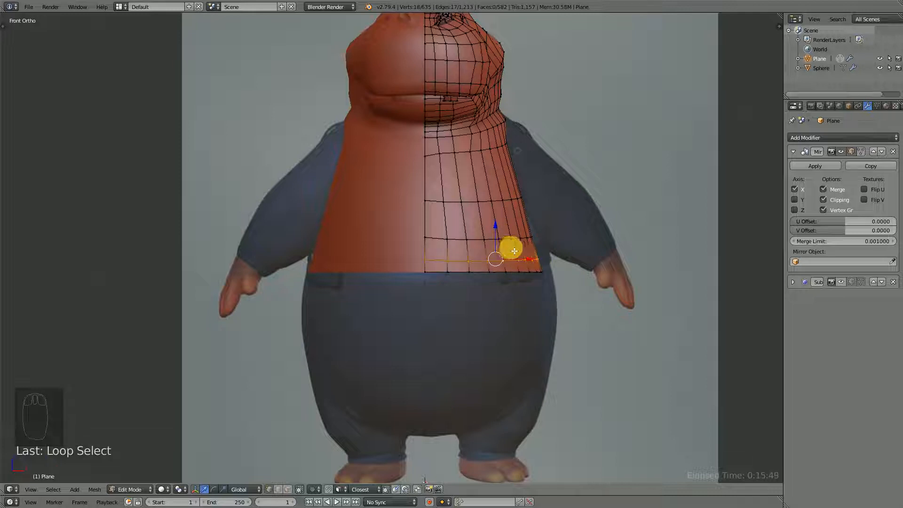
key(ctrl+KP_Add)
drag(531, 257, 532, 261)
key(s)
click(608, 276)
- Move the fourth torso loop from the bottom slightly inward along X and scale it to fit the front reference
alt+right_click(498, 204)
drag(518, 198, 517, 199)
key(s)
click(522, 235)
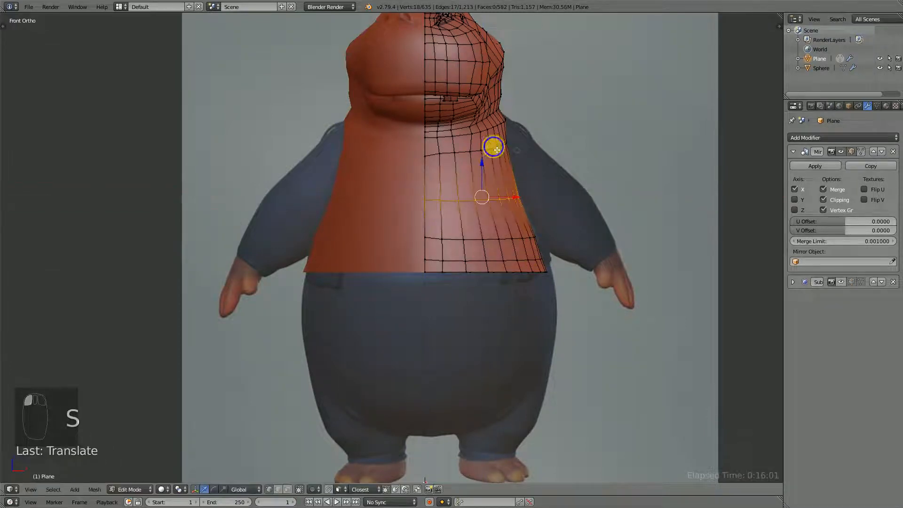
- Move the fifth torso loop from the bottom slightly inward along X and level it by scaling along Z
alt+right_click(498, 148)
drag(516, 146, 514, 152)
key(s)
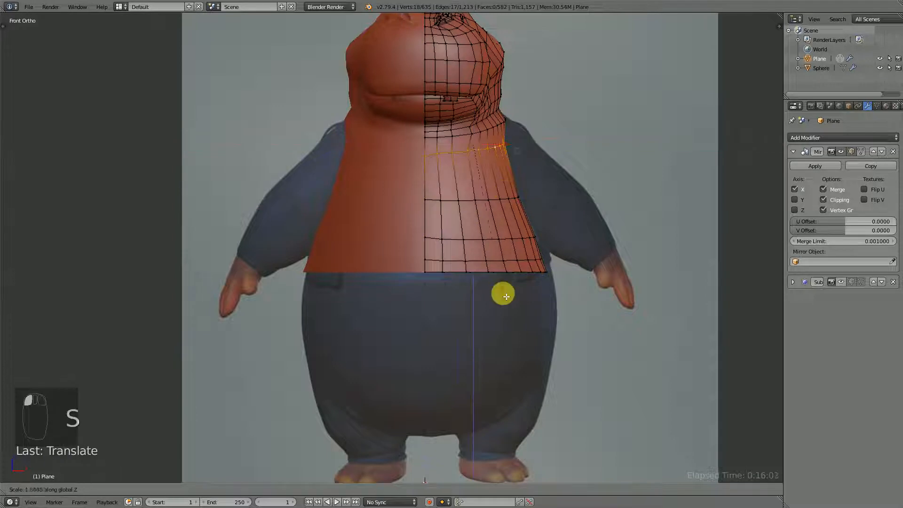
key(z)
click(487, 244)
middle_drag(558, 185, 541, 202)
key(KP_1)
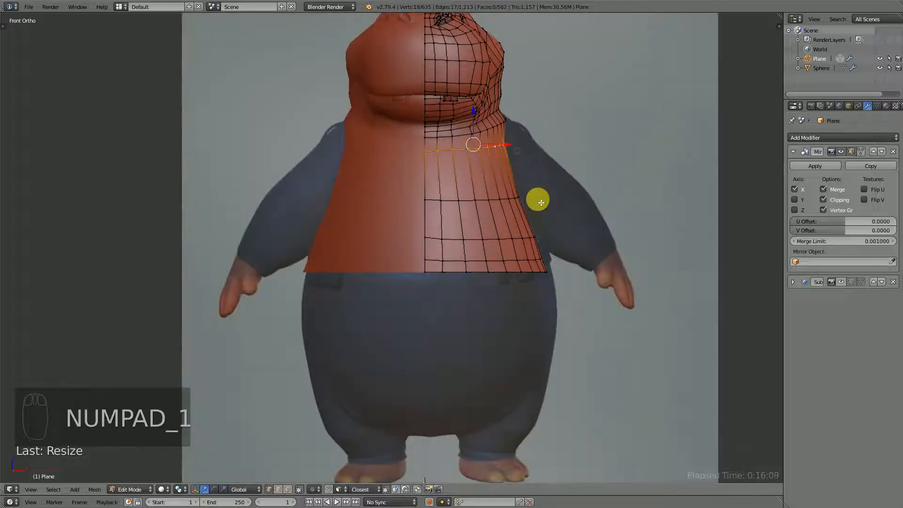
- In the right side view, slide two mid-side vertices of the fourth torso loop down to shape the armhole's lower edge
scroll(548, 176, up, 1)
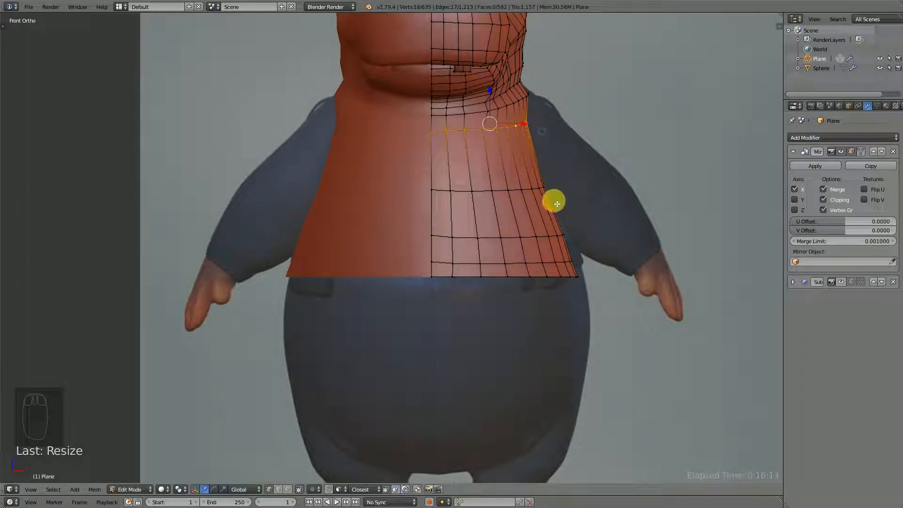
shift+middle_drag(565, 191, 457, 226)
key(KP_3)
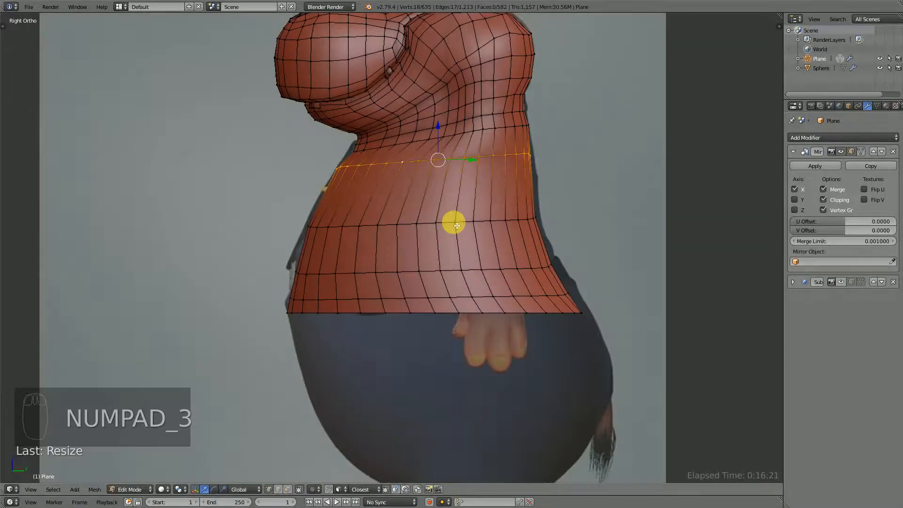
key(z)
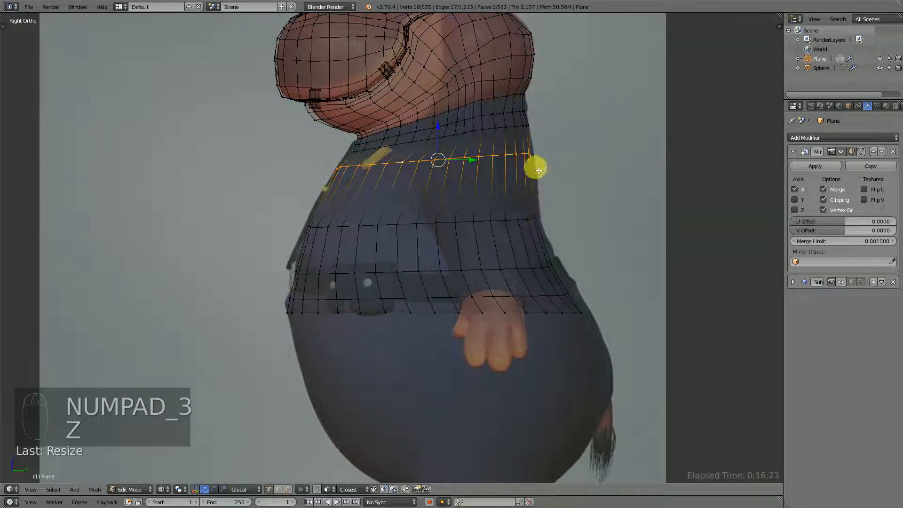
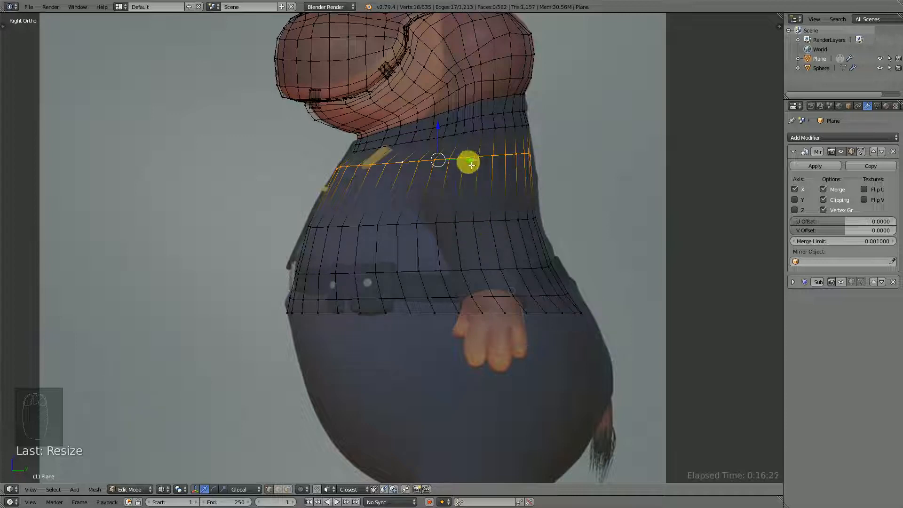
right_click(463, 228)
key(z)
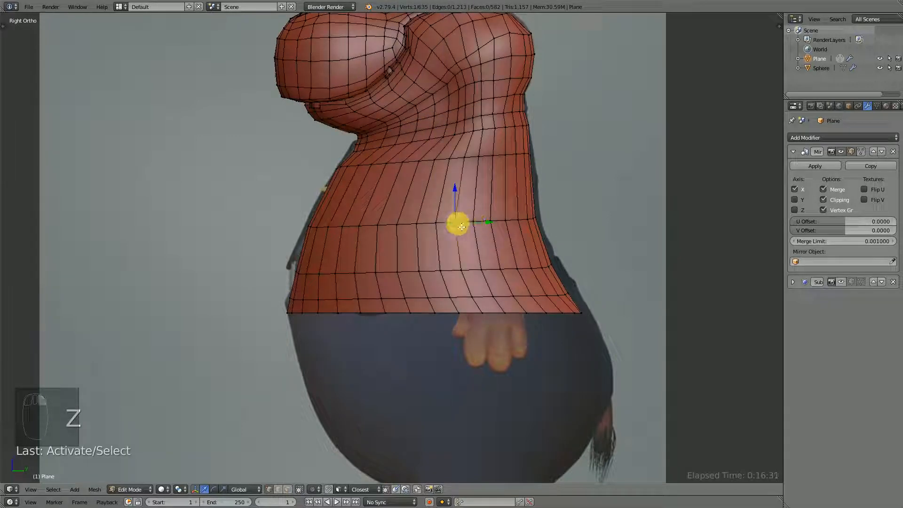
key(g)
key(g)
click(463, 235)
right_click(479, 225)
key(g)
key(g)
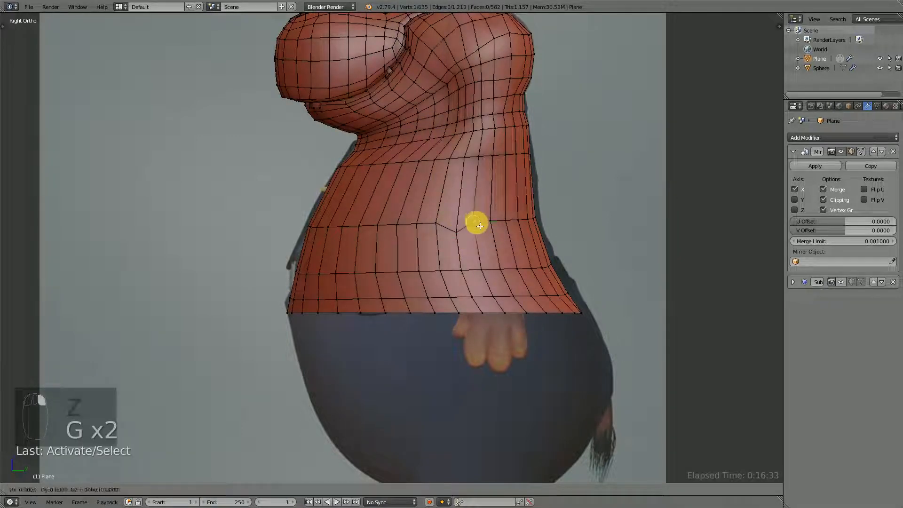
click(476, 235)
- Slide the next three vertices of the fourth loop toward the back down along their edges to continue the armhole's lower curve
right_click(492, 224)
key(g)
key(g)
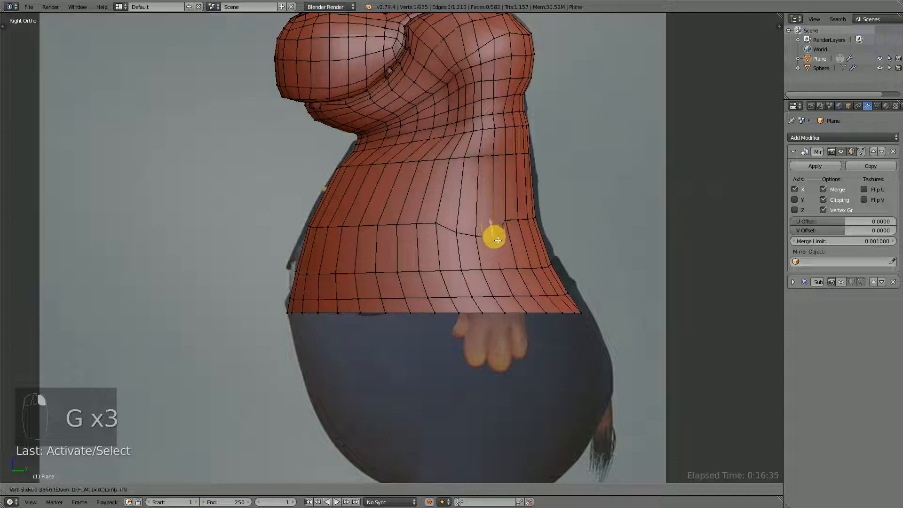
key(g)
click(512, 235)
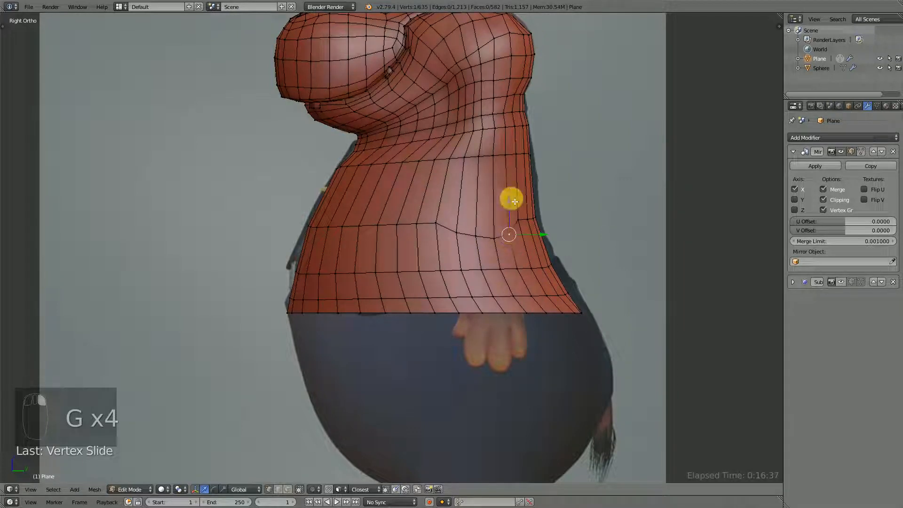
right_click(520, 219)
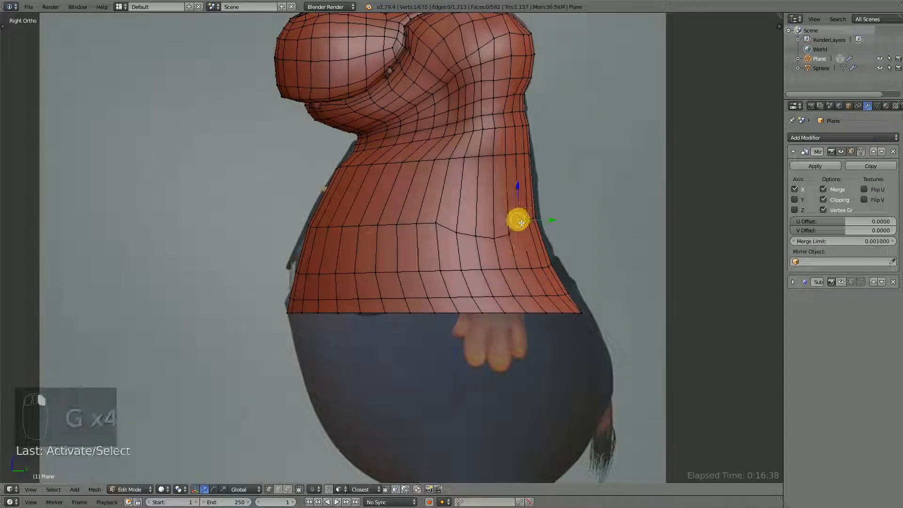
key(g)
key(g)
click(526, 228)
- In wireframe display, slide three vertices of the fifth torso loop near the back up to shape the armhole's upper edge
key(z)
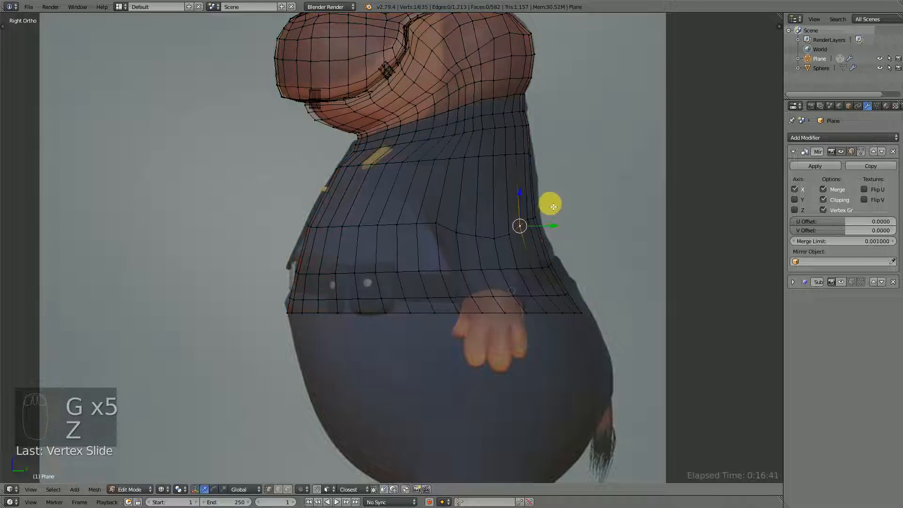
right_click(510, 157)
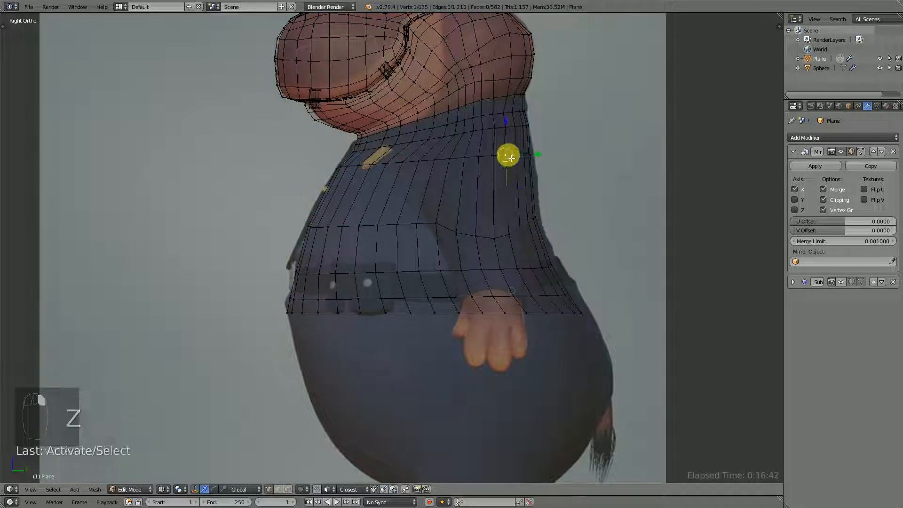
scroll(510, 160, up, 1)
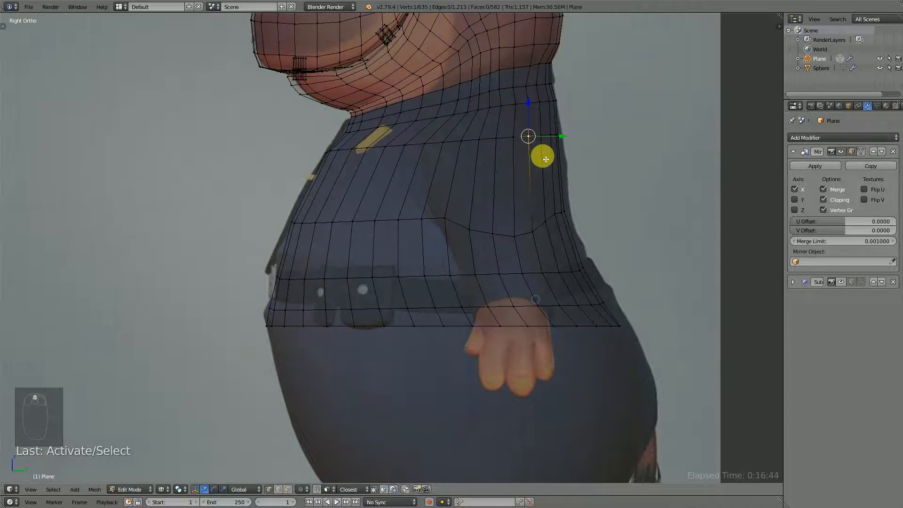
shift+middle_drag(546, 159, 490, 222)
scroll(492, 221, up, 2)
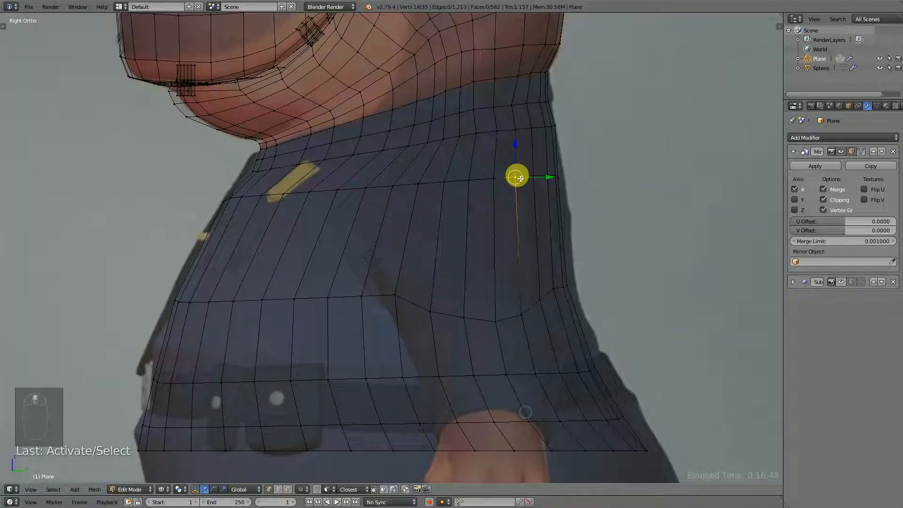
key(g)
key(g)
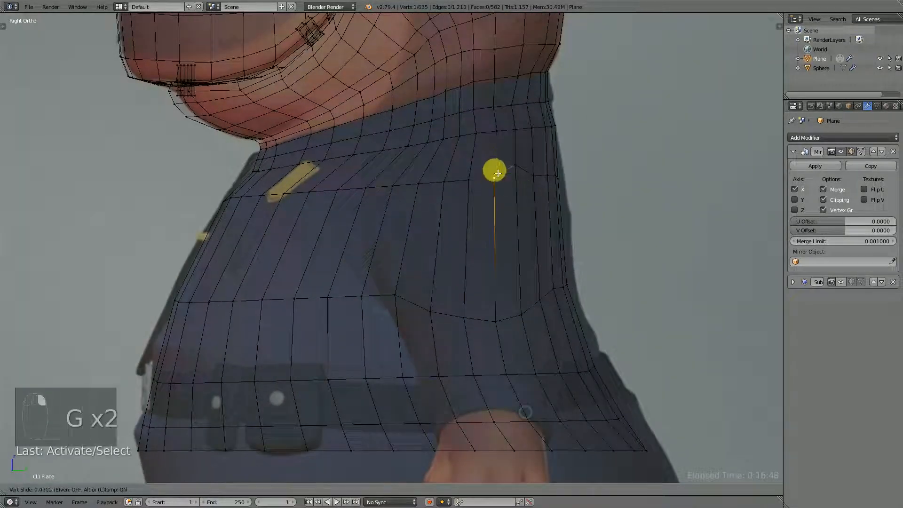
click(497, 155)
right_click(473, 181)
key(g)
key(g)
click(474, 160)
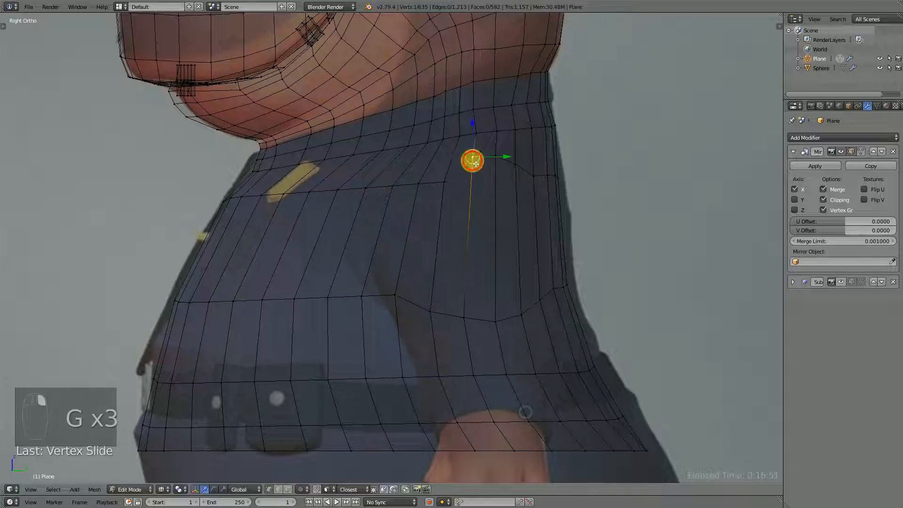
- Slide the next two vertices of the fifth loop toward the chest up along their edges to continue the armhole's upper curve
right_click(447, 184)
key(g)
key(g)
click(452, 165)
right_click(421, 184)
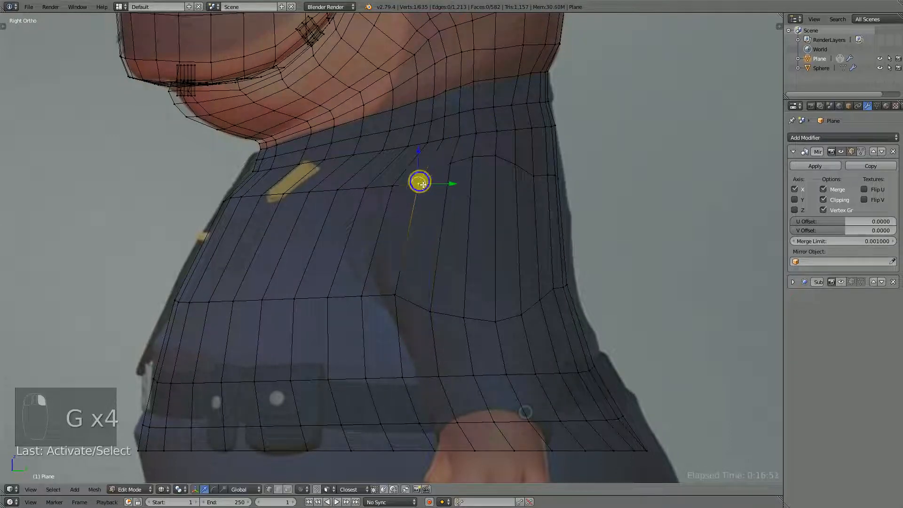
key(g)
key(g)
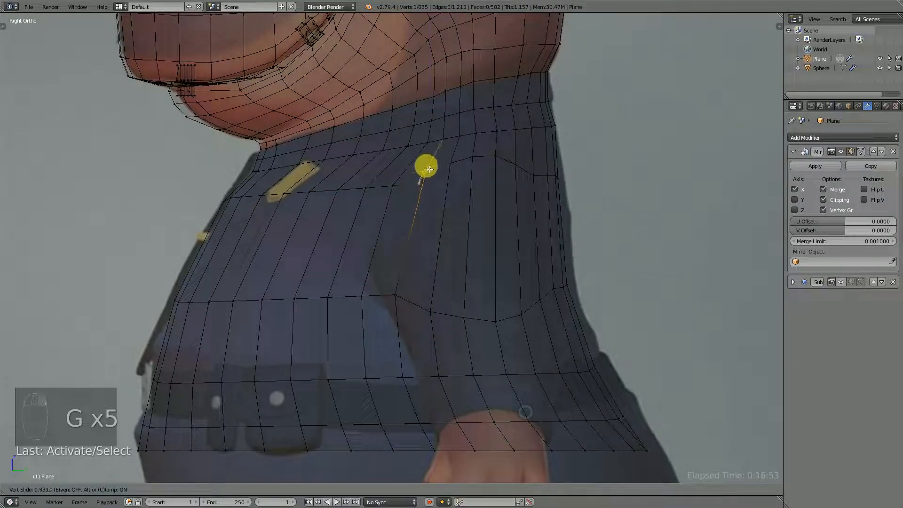
click(432, 166)
- Move the fourth loop's vertex at the armhole's lower front corner up and toward the back to round the outline
right_click(367, 296)
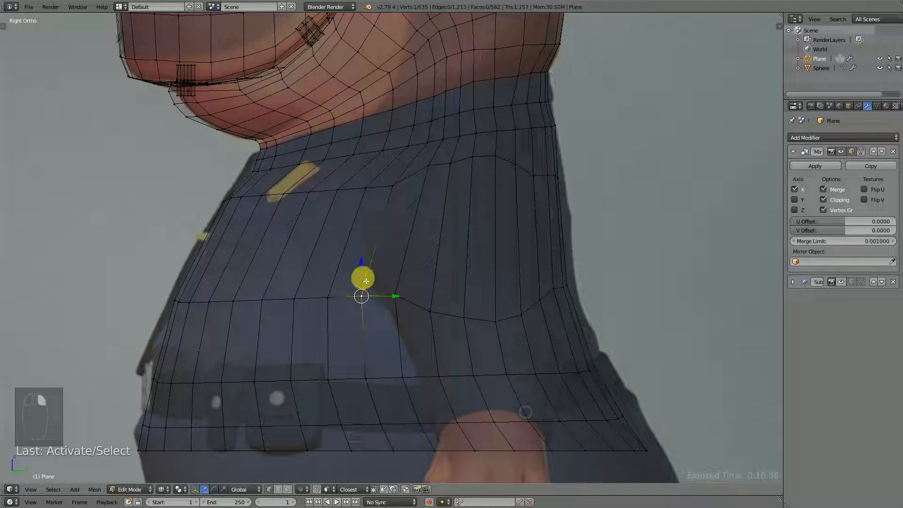
drag(366, 269, 407, 280)
scroll(480, 244, down, 2)
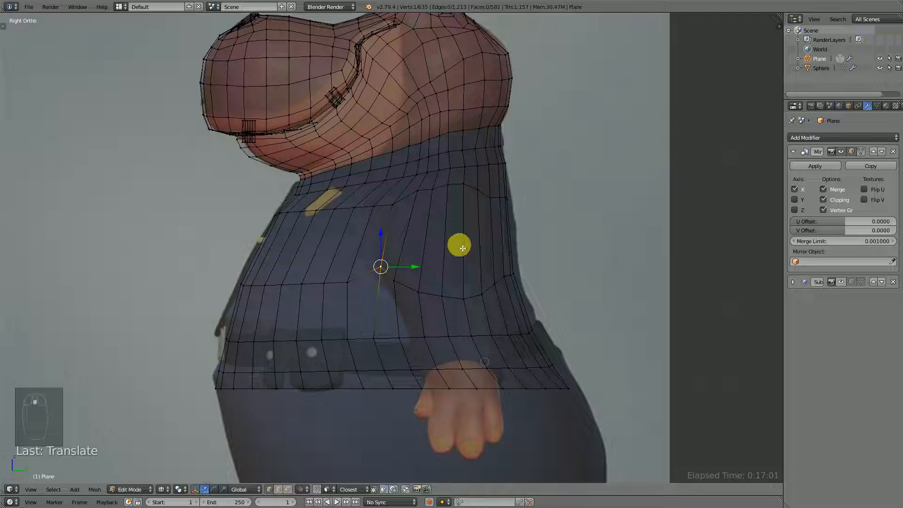
- Return to solid display and cut a new edge loop around the torso between the fourth and fifth loops
key(z)
scroll(462, 246, up, 1)
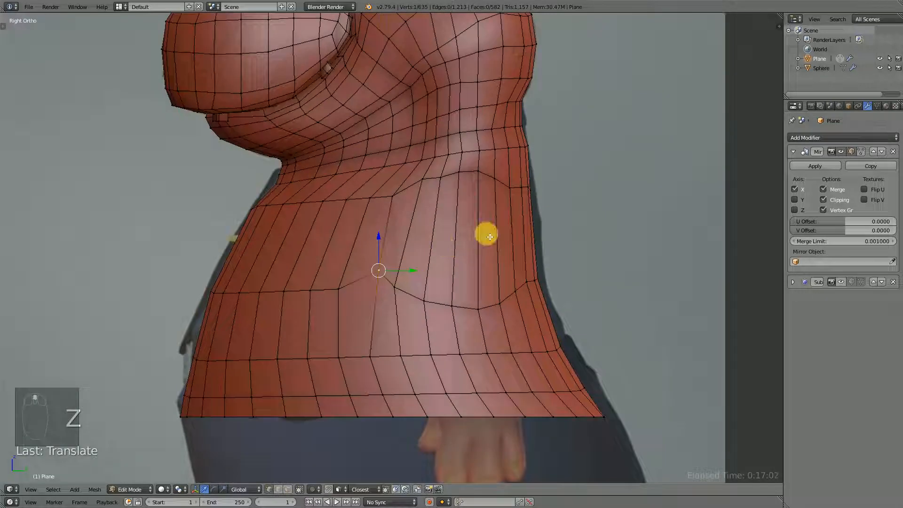
key(ctrl+r)
click(501, 218)
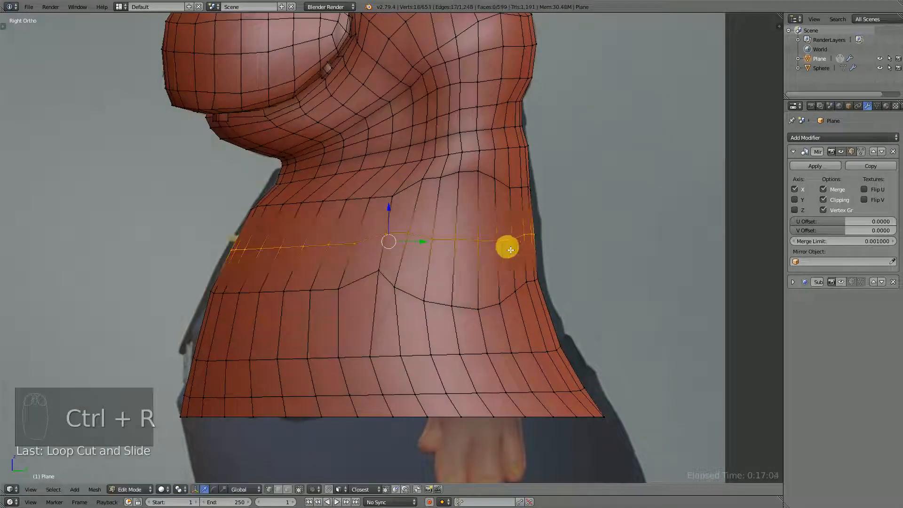
- Circle-select the new loop's six vertices inside the rounded outline and delete them to open the armhole
key(a)
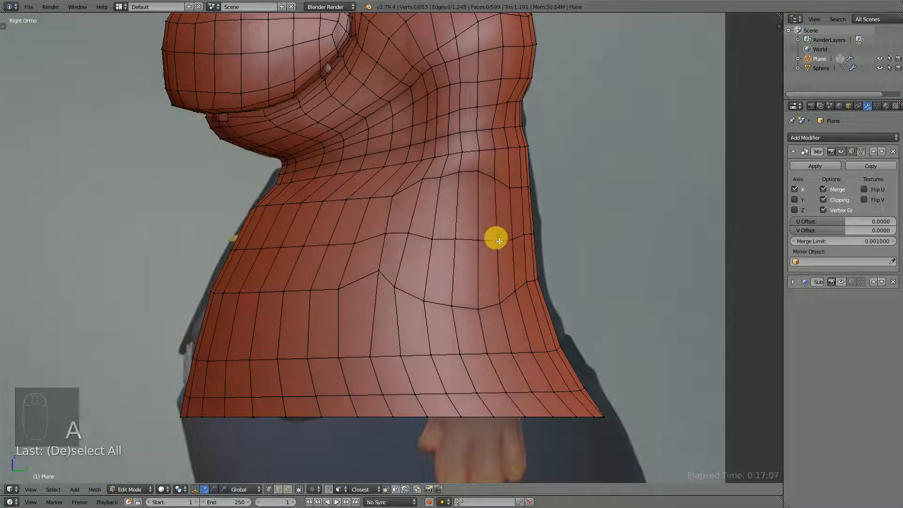
key(c)
drag(419, 234, 495, 246)
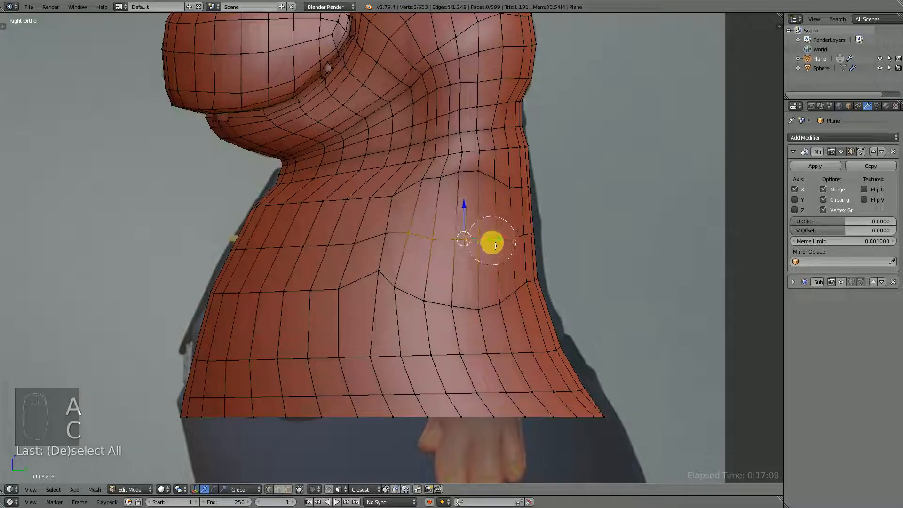
right_click(497, 244)
key(x)
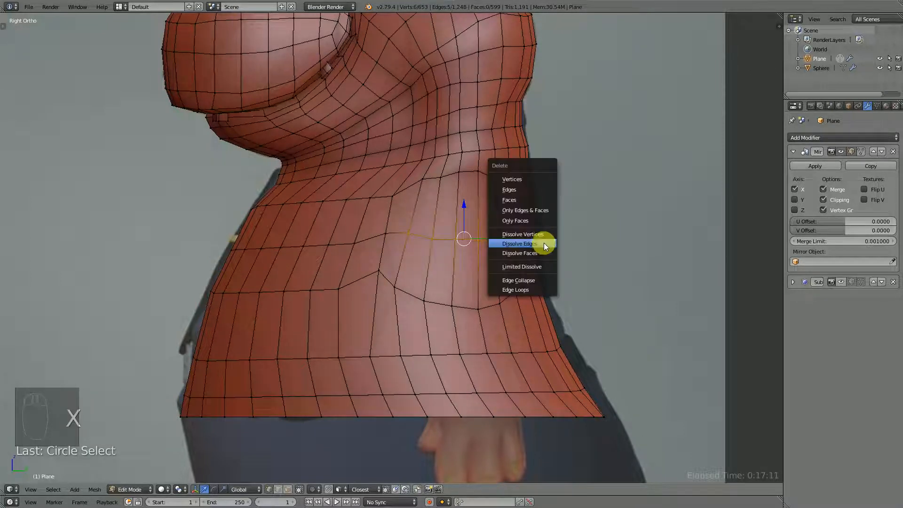
click(536, 177)
scroll(452, 242, down, 3)
scroll(449, 246, up, 3)
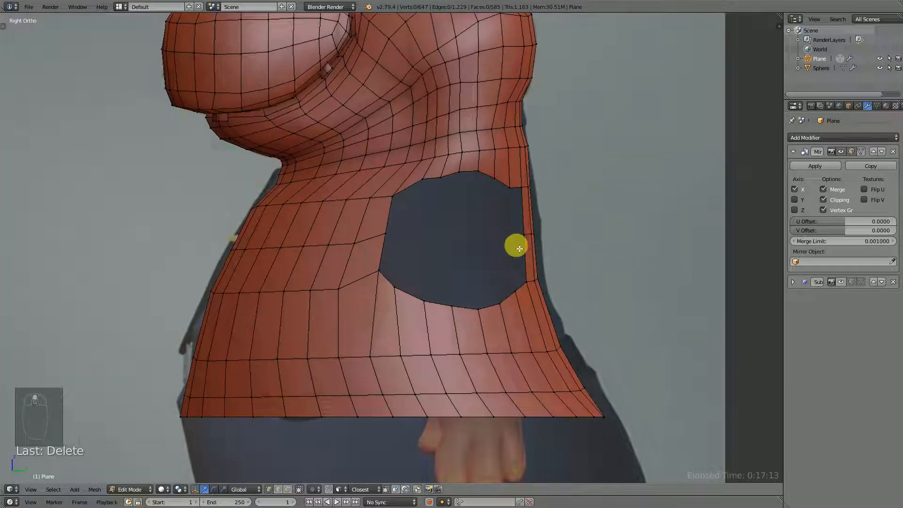
key(ctrl+z)
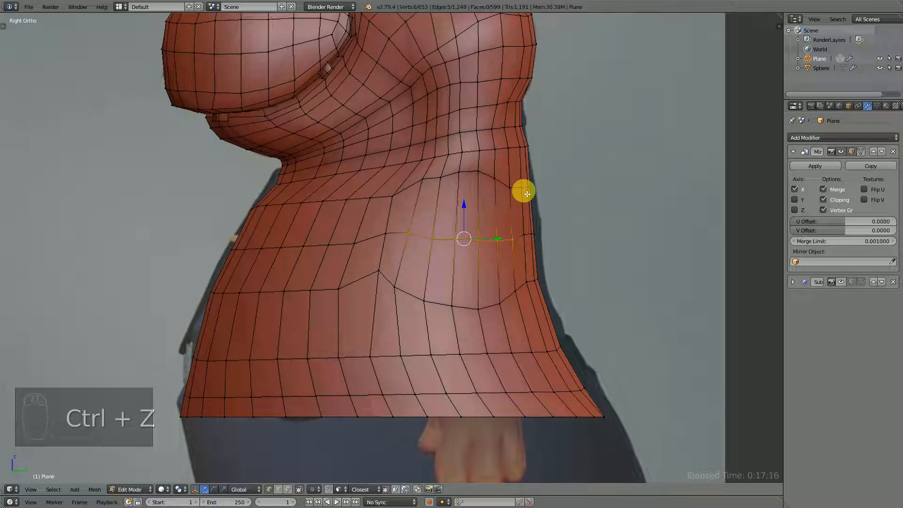
key(x)
click(504, 239)
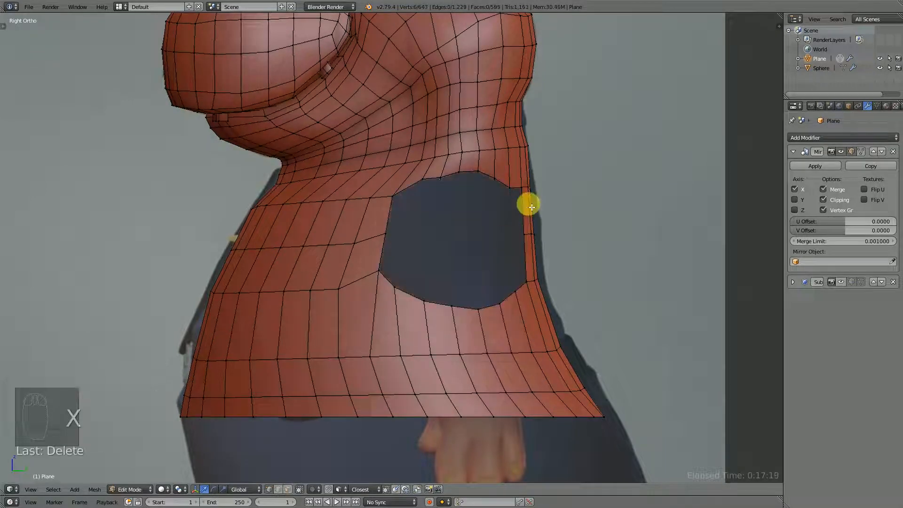
- Move the armhole's upper back rim vertex slightly down and its top rim vertices slightly up to round the outline
right_click(523, 188)
drag(524, 158, 526, 170)
right_click(441, 180)
drag(443, 151, 463, 142)
right_click(459, 157)
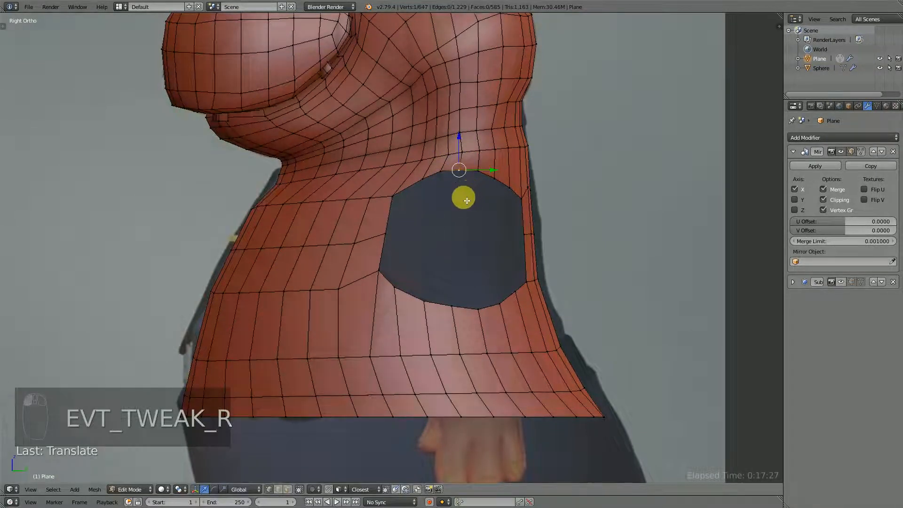
- Merge two neighbouring neck vertices above the middle of the armhole at their center
scroll(466, 201, down, 3)
middle_drag(419, 216, 433, 231)
key(KP_1)
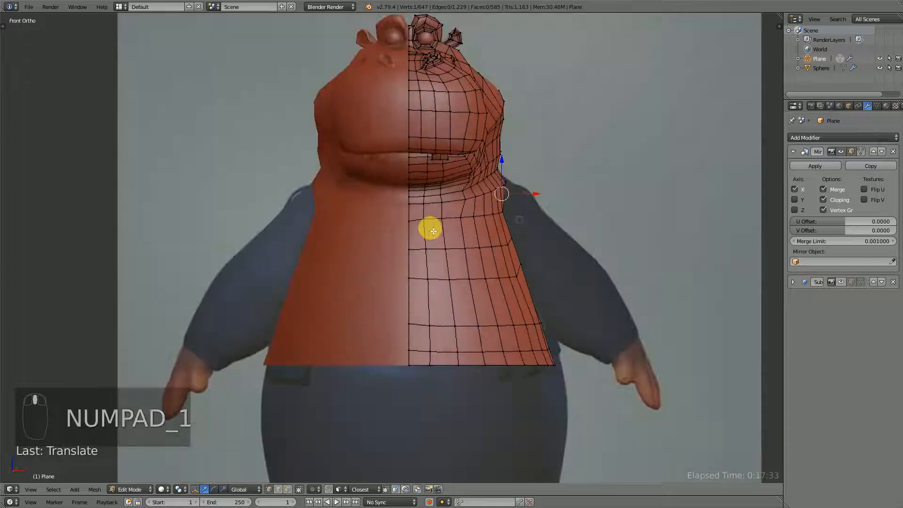
key(KP_3)
scroll(430, 228, up, 5)
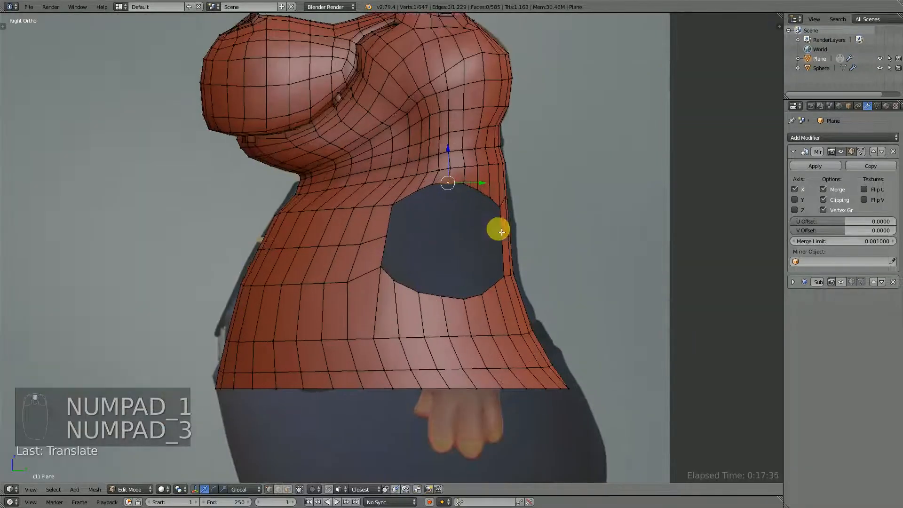
scroll(490, 310, up, 5)
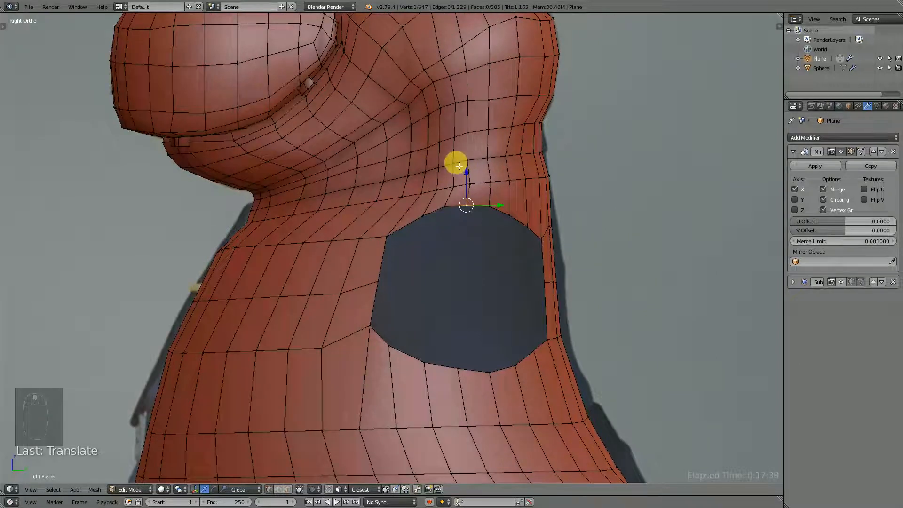
right_click(464, 165)
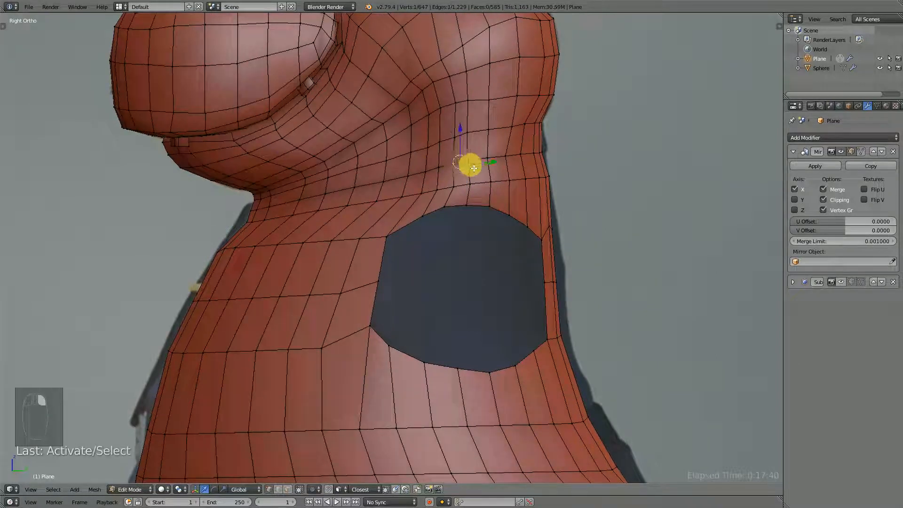
key(alt+m)
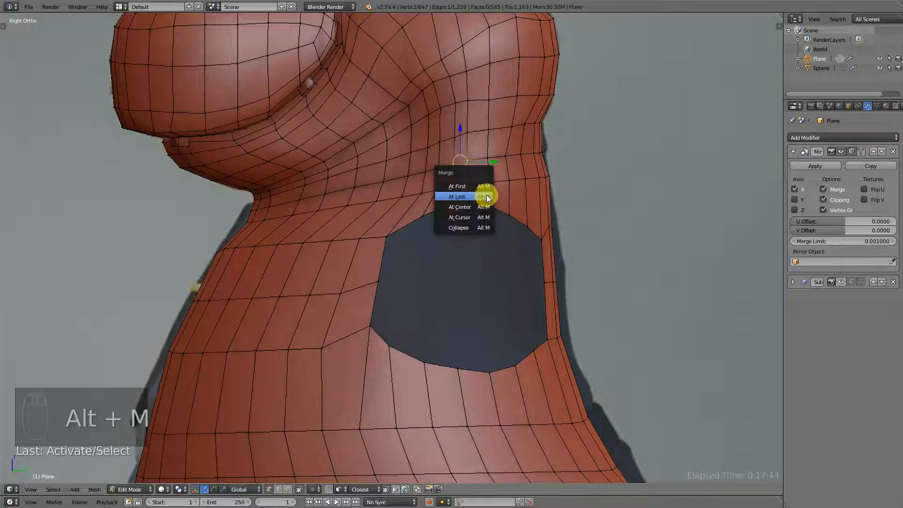
click(485, 206)
- Merge the neighbouring vertex pairs toward the back and toward the throat in the same neck row, each at center
right_click(538, 155)
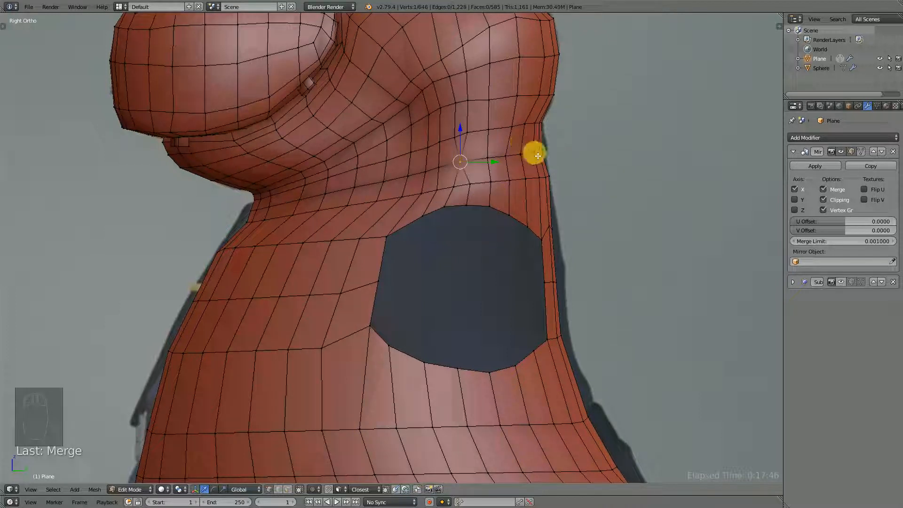
shift+right_click(502, 155)
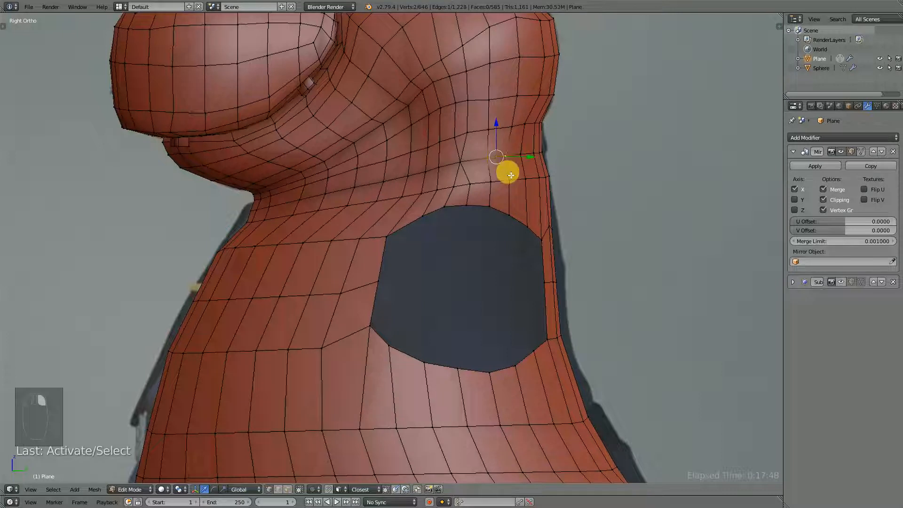
key(alt+m)
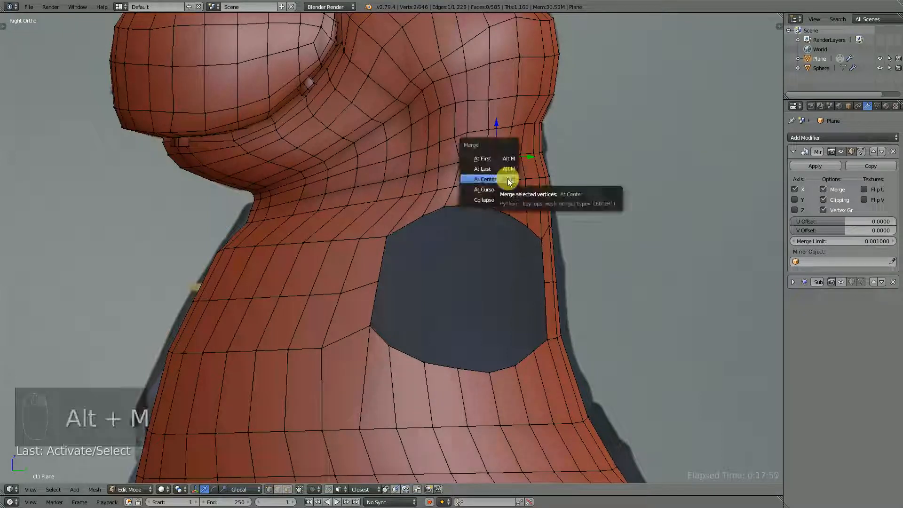
click(508, 181)
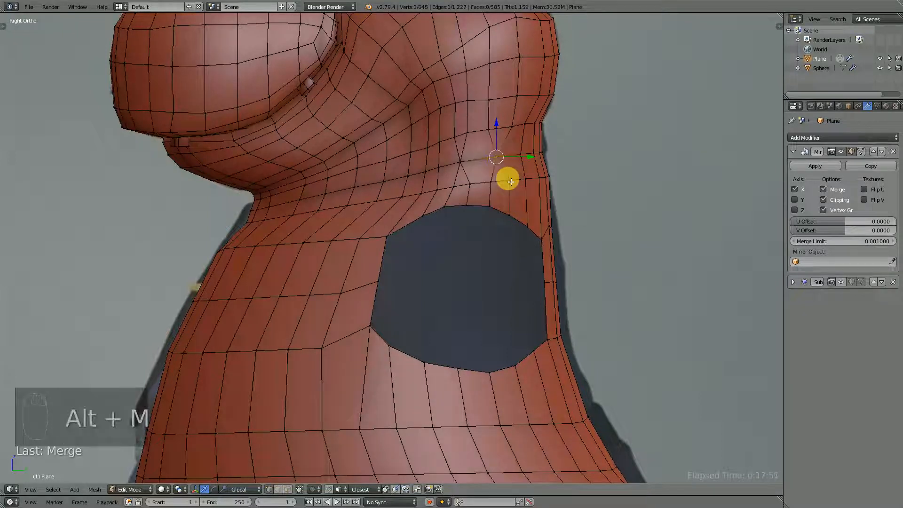
right_click(432, 172)
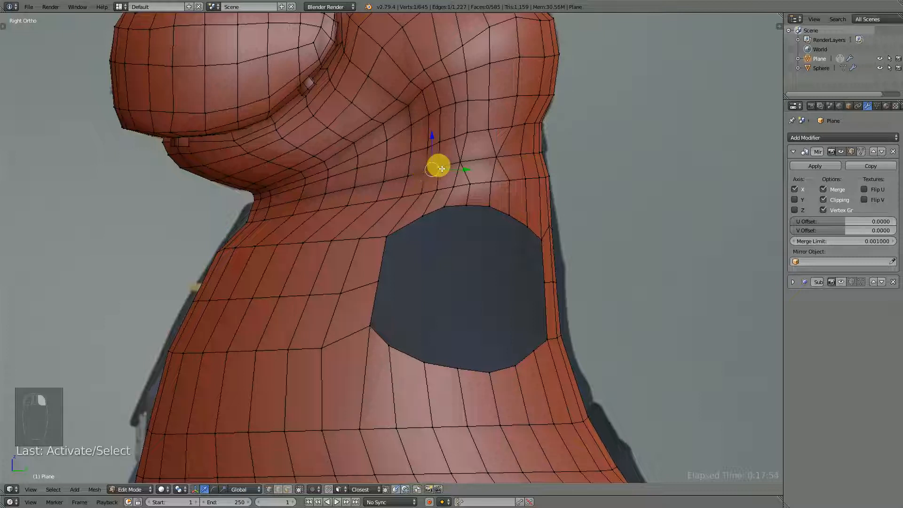
key(alt+m)
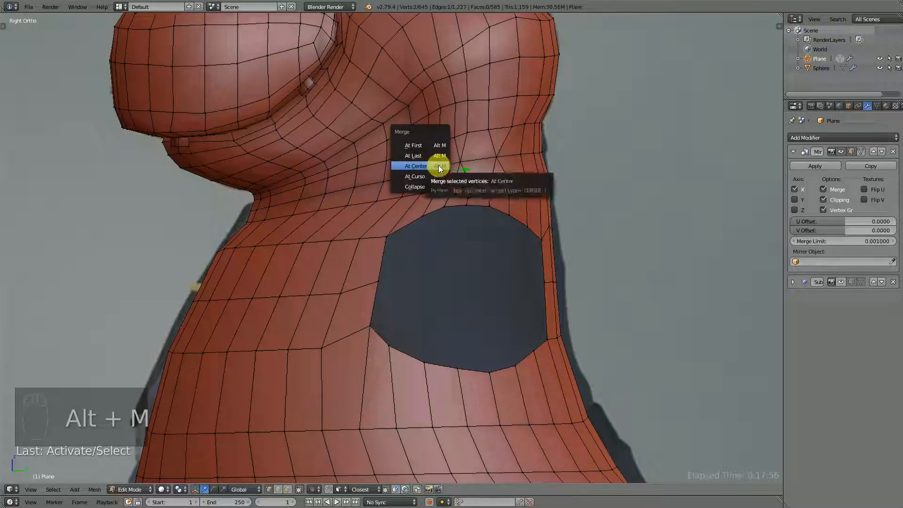
click(440, 168)
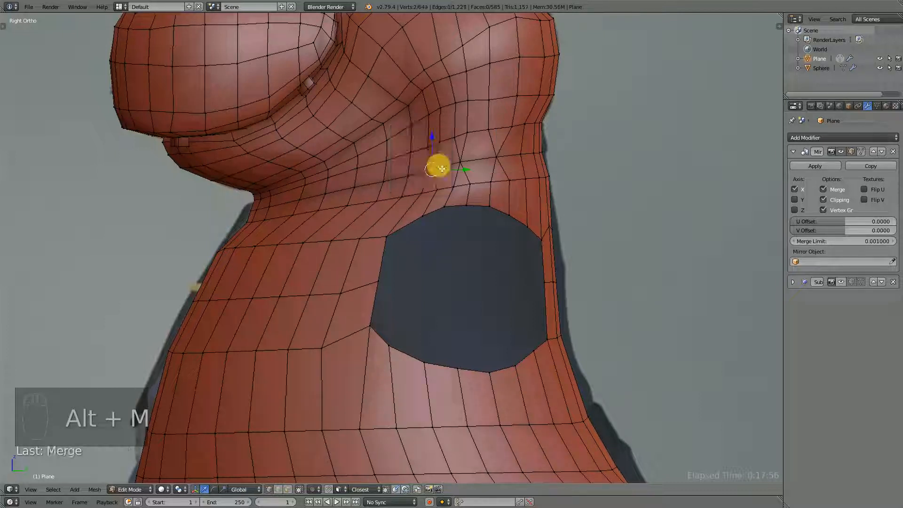
- Select the three edge runs from the merged vertices down to the armhole's upper rim, try dissolving them, and undo the dissolve
alt+right_click(435, 199)
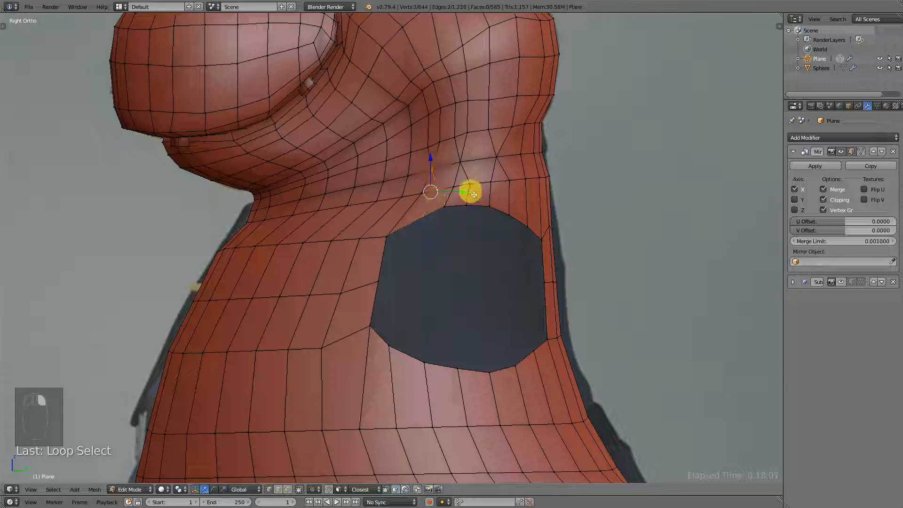
alt+shift+right_click(503, 198)
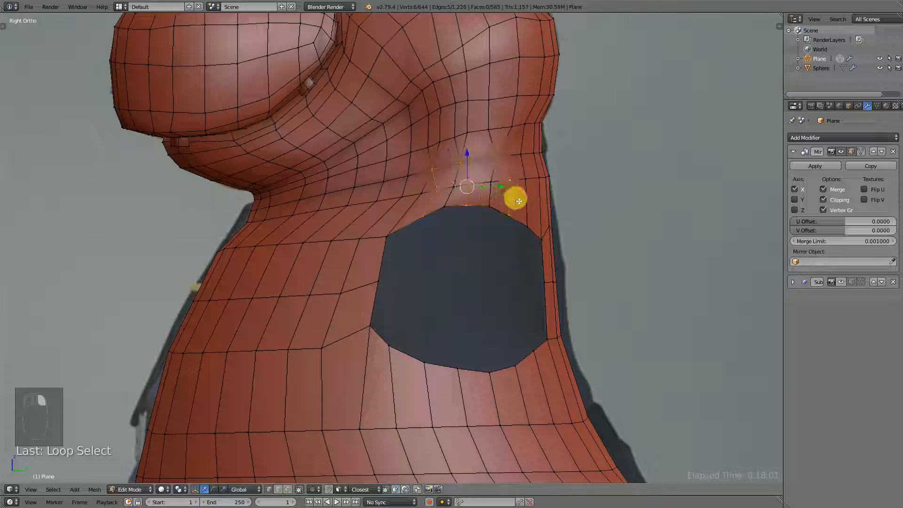
key(x)
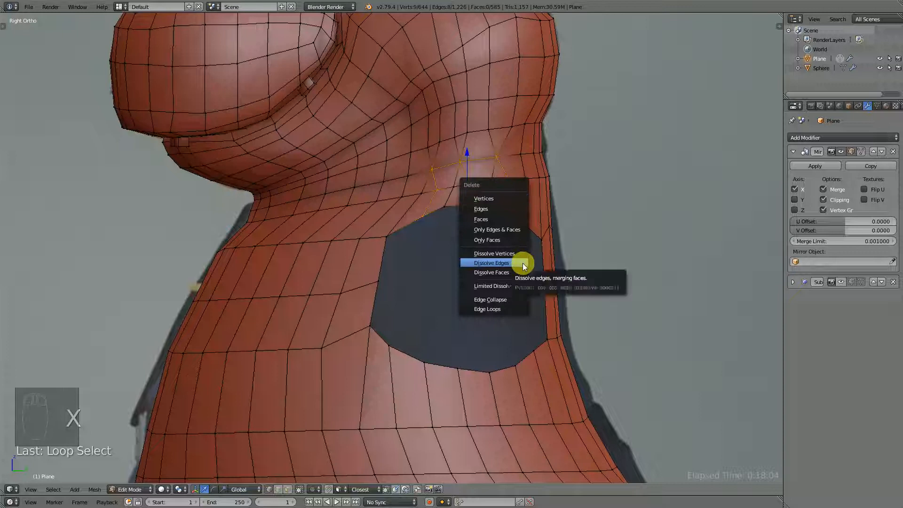
click(523, 264)
middle_drag(452, 207, 481, 216)
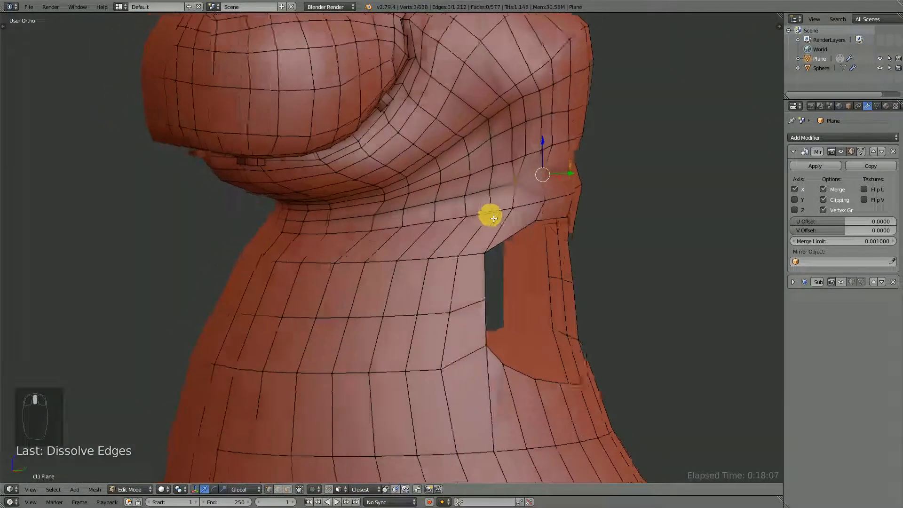
key(ctrl+z)
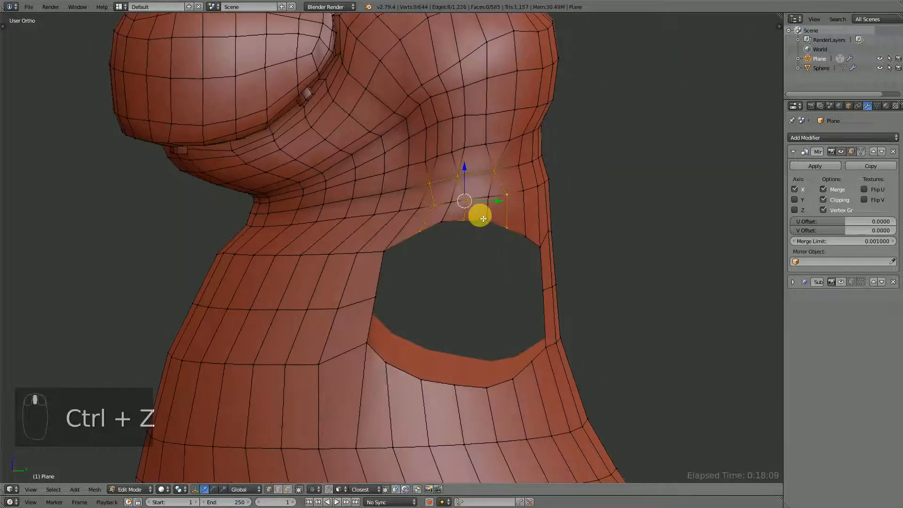
- In edge select mode, deselect the two edges connecting the merged vertices and dissolve the three remaining runs above the armhole
click(278, 489)
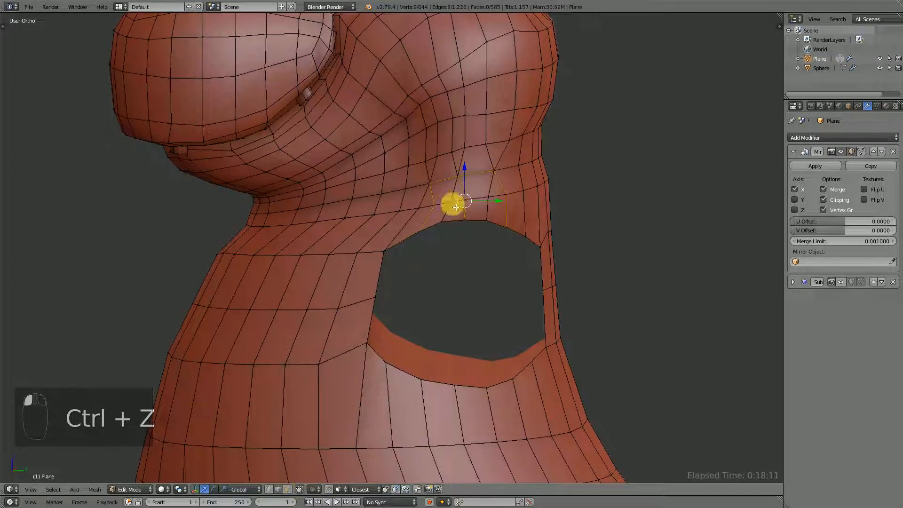
shift+right_click(474, 172)
shift+right_click(442, 182)
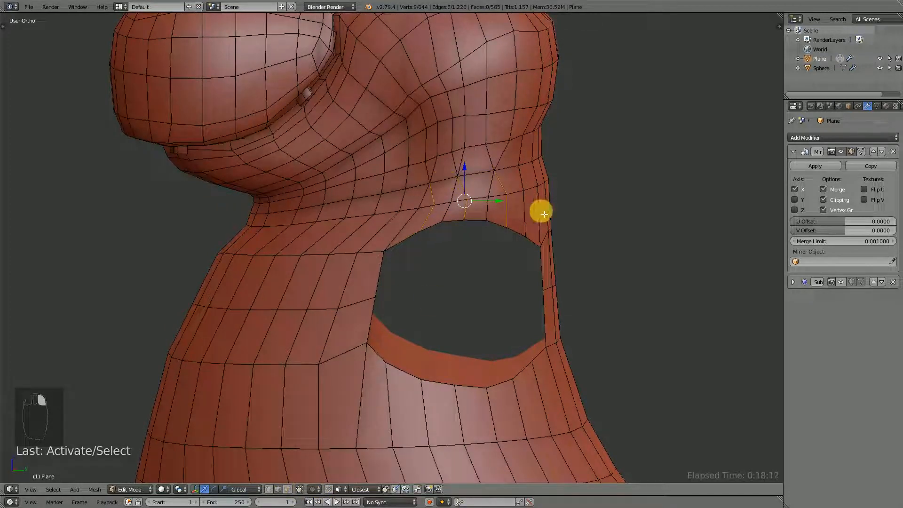
key(x)
click(545, 214)
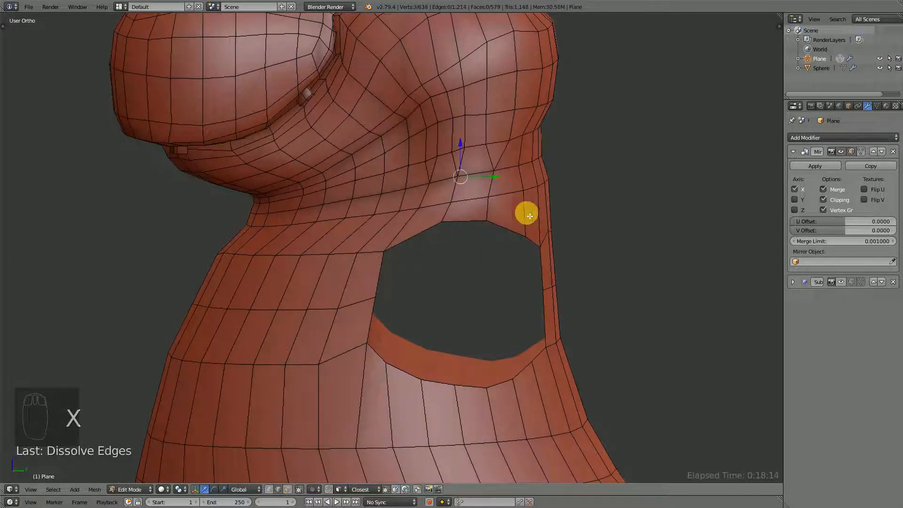
- Select three alternating vertical edge loops running from the armhole's lower rim to the torso's hem and dissolve them
middle_drag(488, 232, 490, 401)
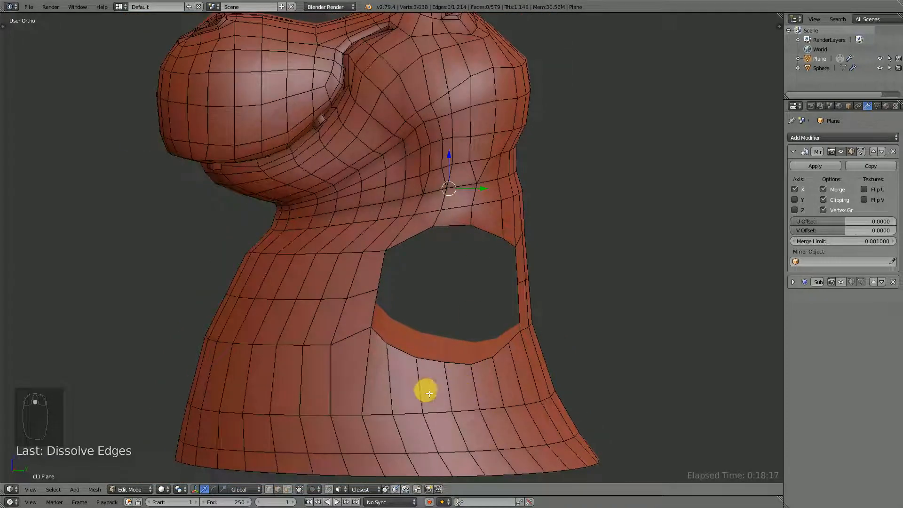
alt+right_click(394, 381)
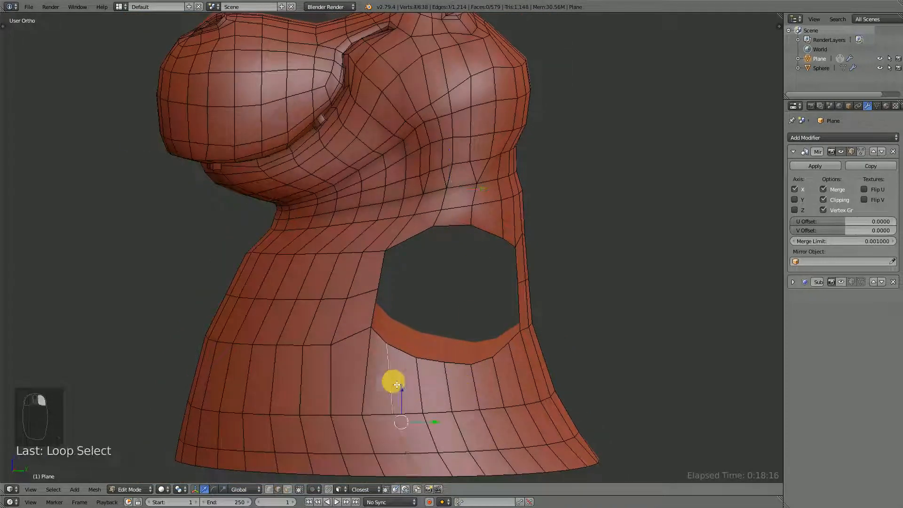
alt+right_click(471, 386)
alt+shift+right_click(502, 388)
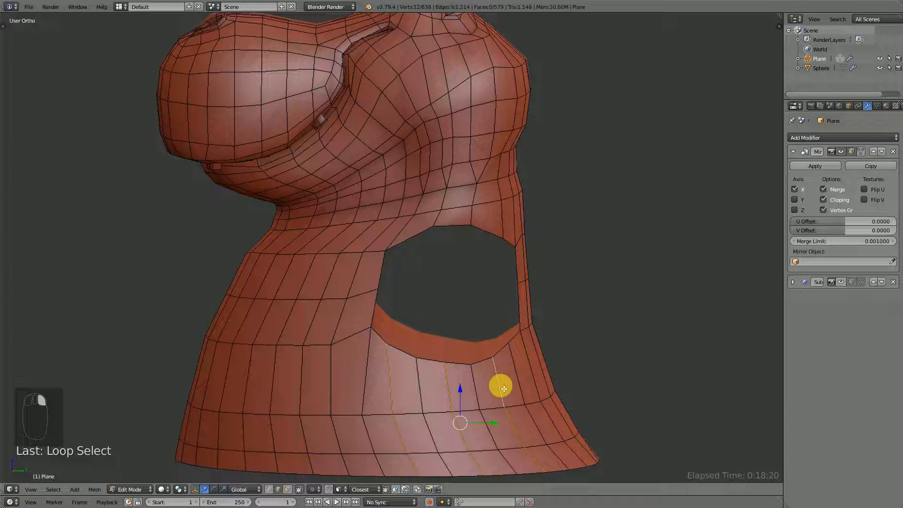
key(x)
click(564, 374)
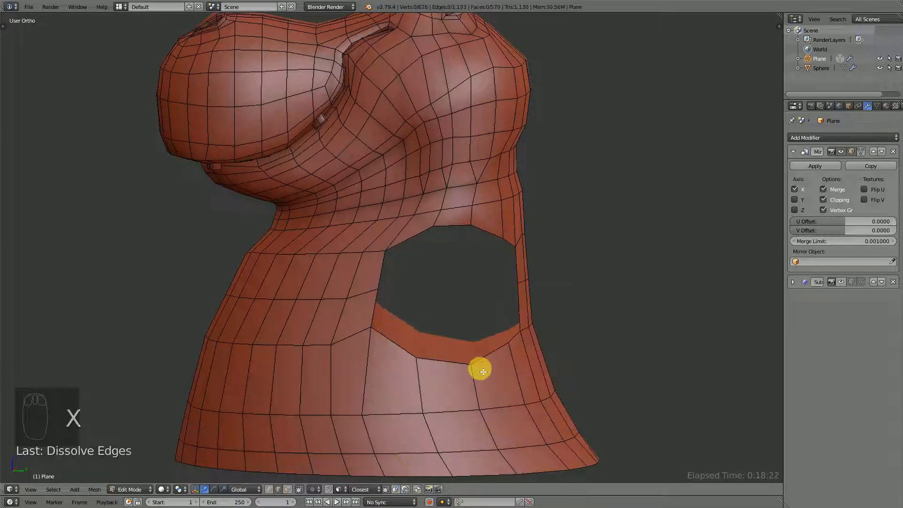
- Enable the Subdivision Surface modifier's display in Edit Mode to preview the smoothed torso and armhole
middle_drag(479, 365, 387, 338)
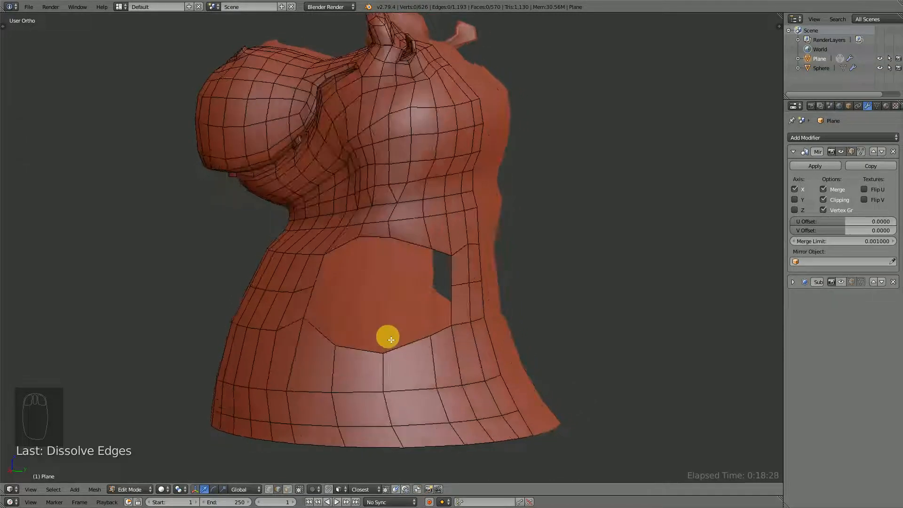
click(846, 281)
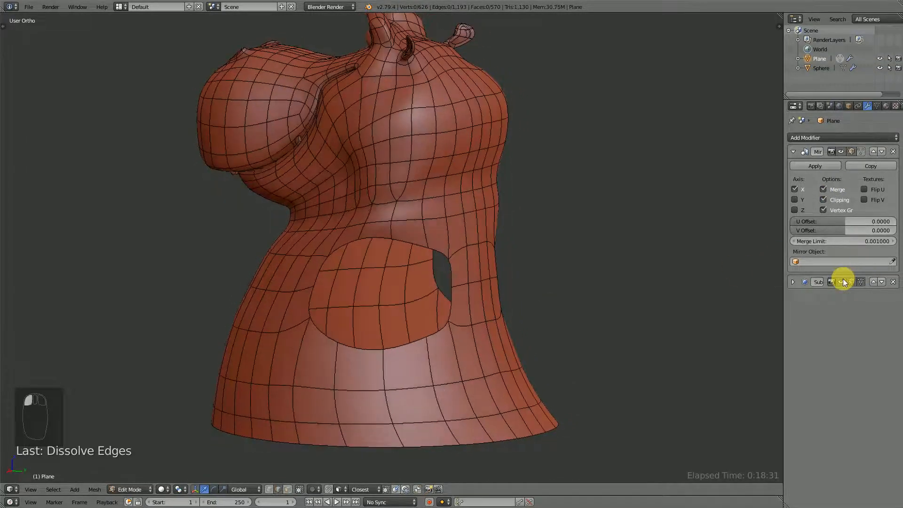
middle_drag(396, 309, 343, 410)
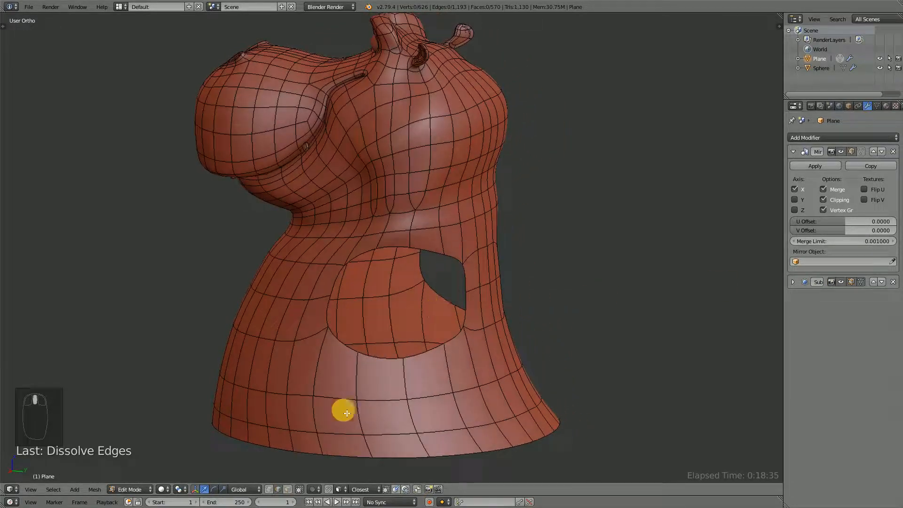
- Select the armhole's rim loop and, in front view, move it outward and slightly up toward the reference shoulder
alt+right_click(423, 258)
middle_drag(429, 246, 528, 279)
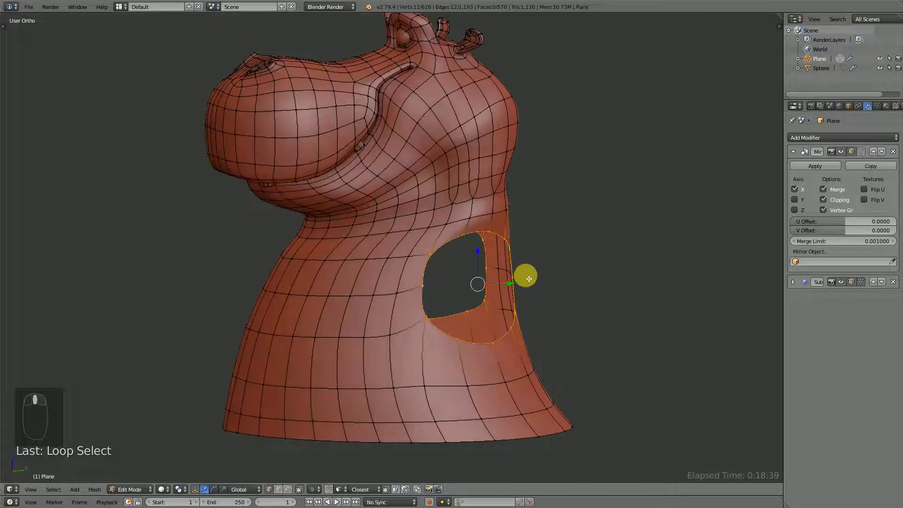
key(KP_1)
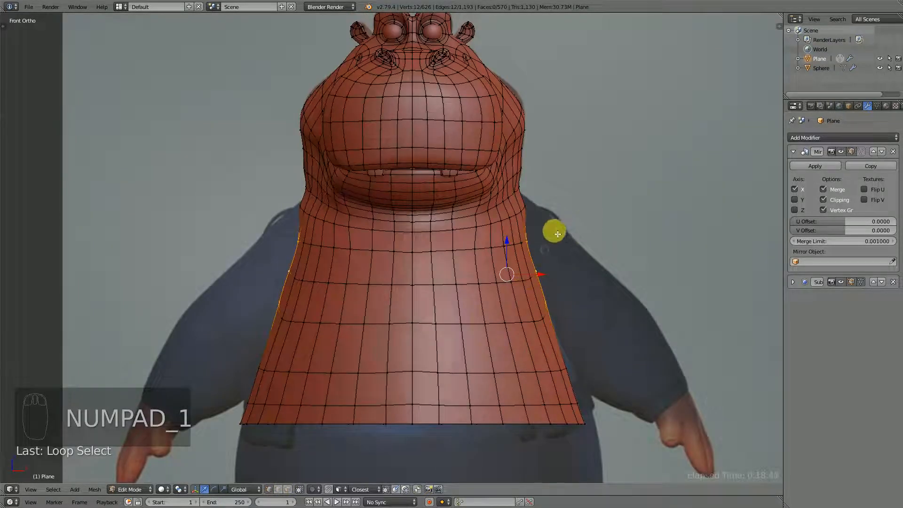
key(z)
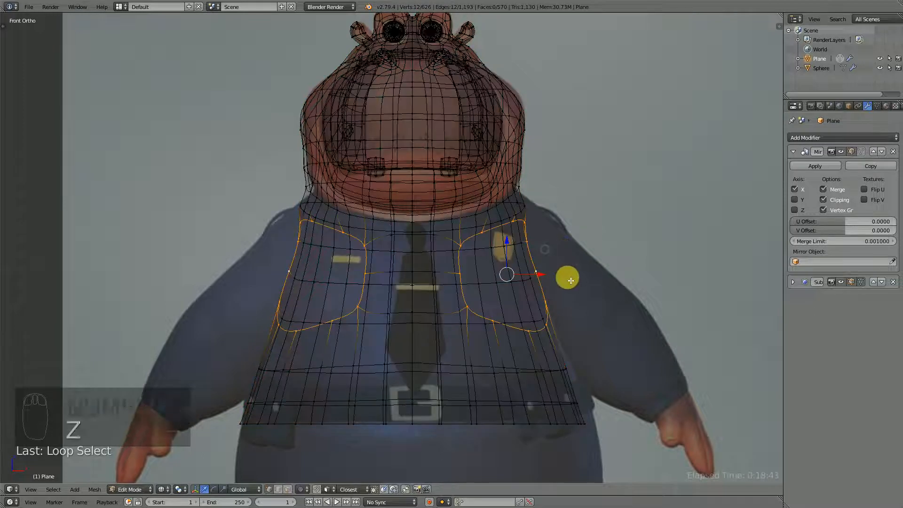
key(z)
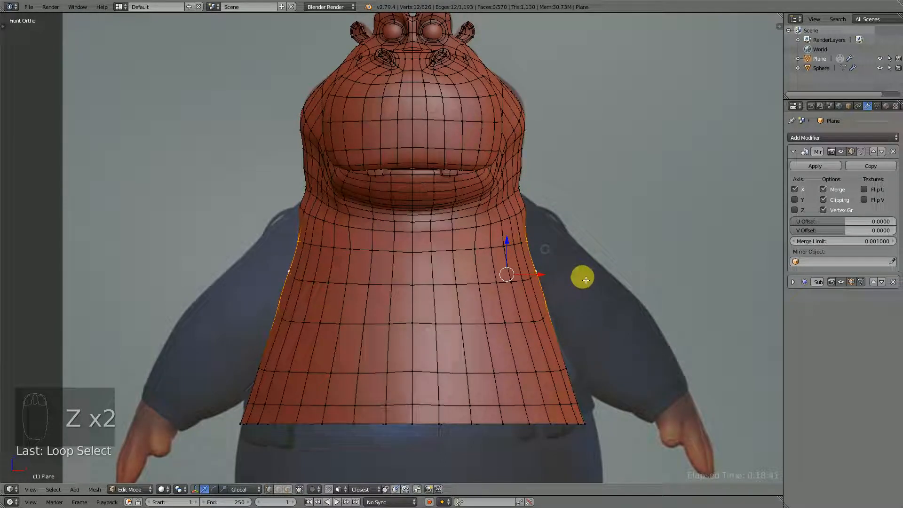
key(g)
click(602, 275)
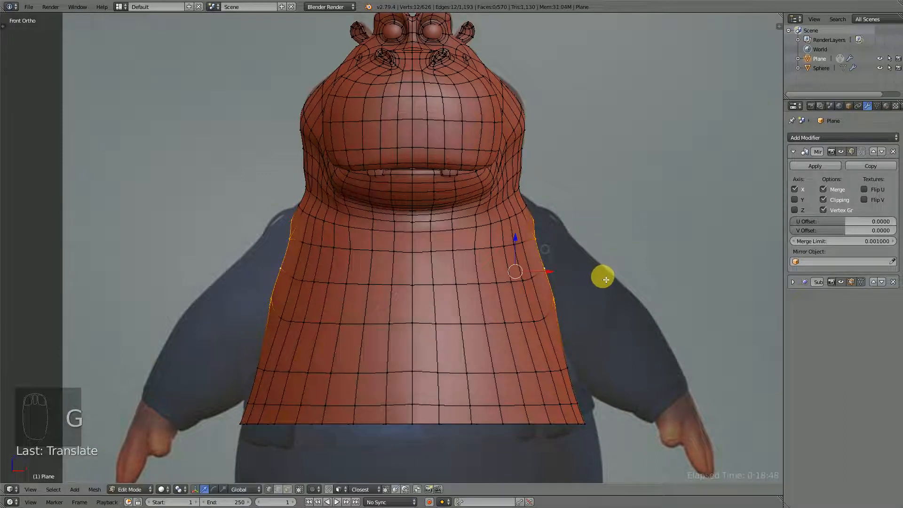
- Rotate the armhole rim in front view so its top tilts outward and the opening stands more upright, and return to side view
key(r)
click(614, 307)
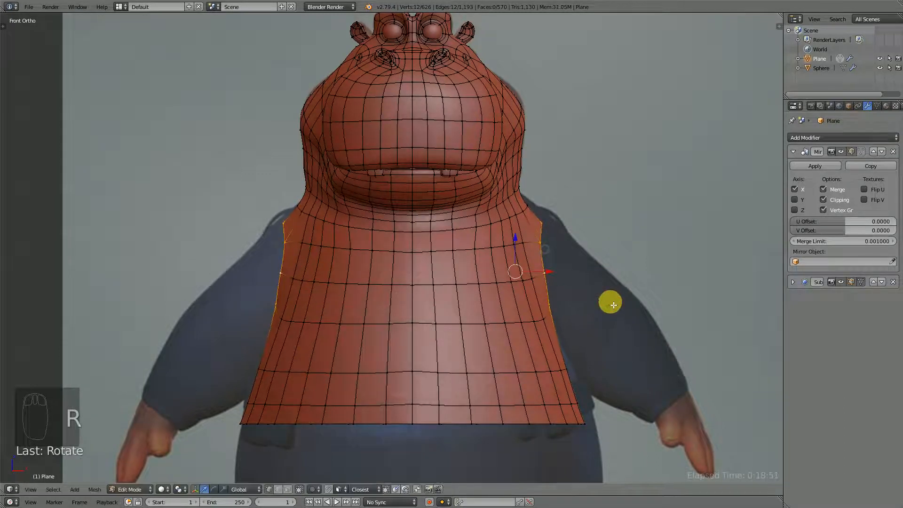
key(KP_3)
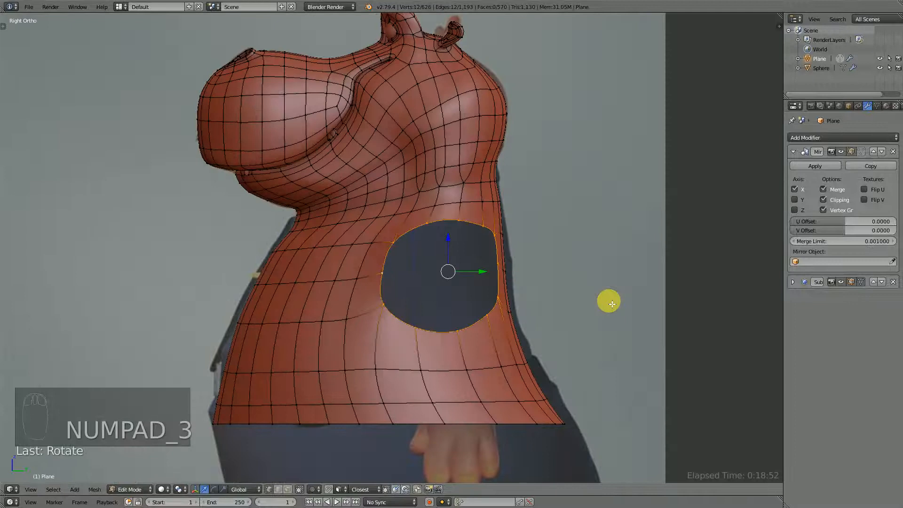
- Stretch the armhole's rim loop slightly along the global Z axis in front view and fine-tune its height against the reference shoulder
key(z)
key(z)
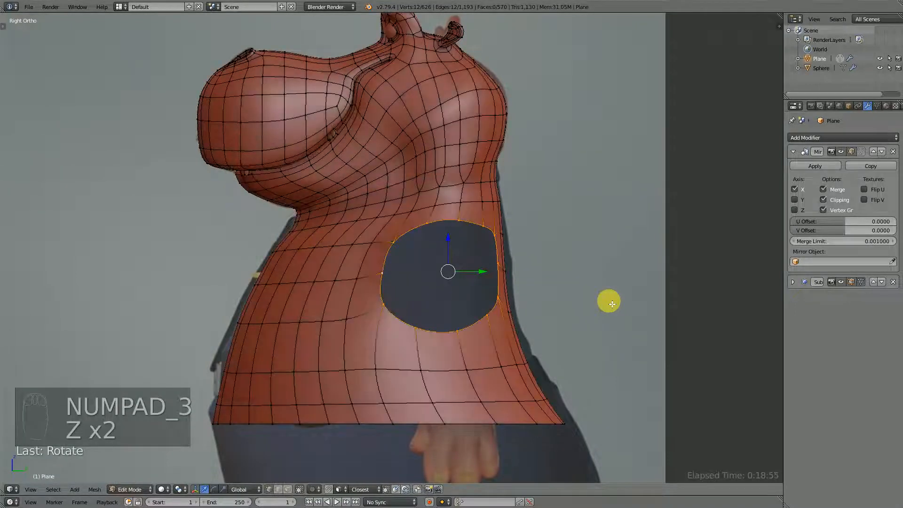
key(KP_1)
key(s)
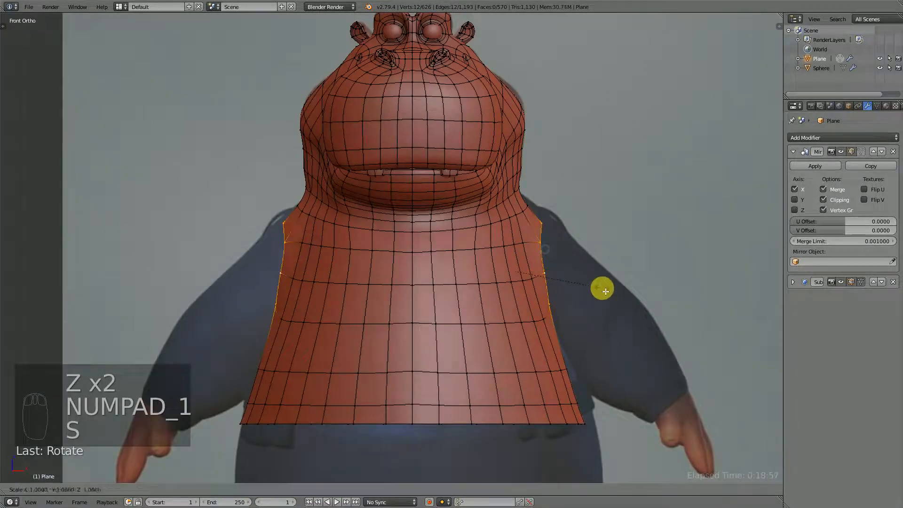
key(z)
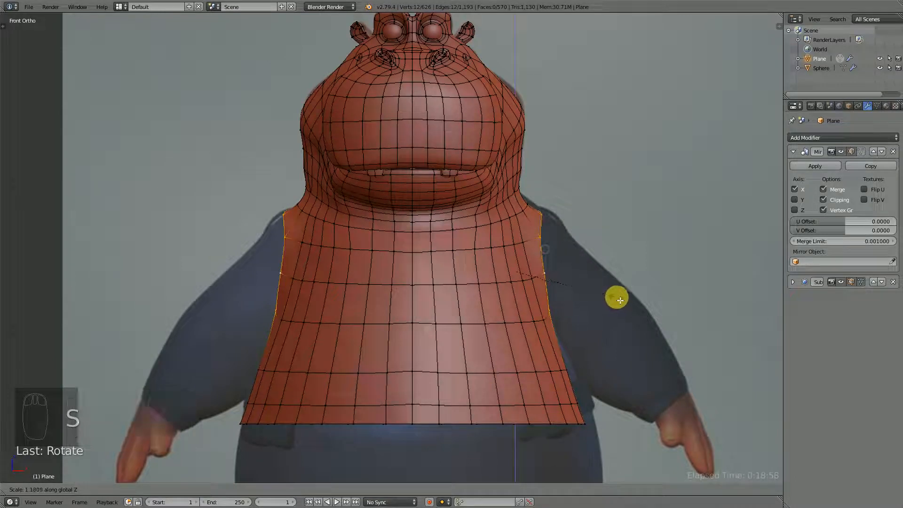
click(611, 292)
drag(521, 241, 524, 240)
- Extrude the armhole rim outward and slightly down into the reference sleeve, flattening the new loop along X and shifting it outward
key(e)
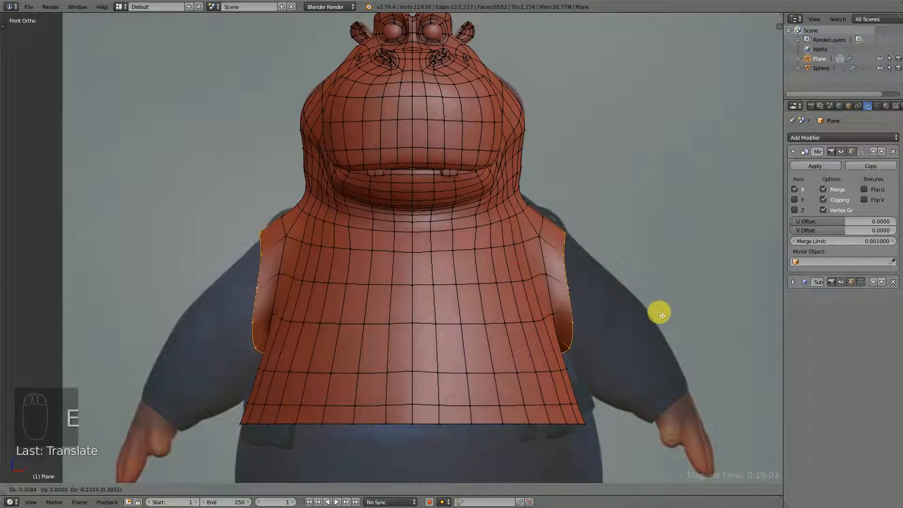
click(665, 312)
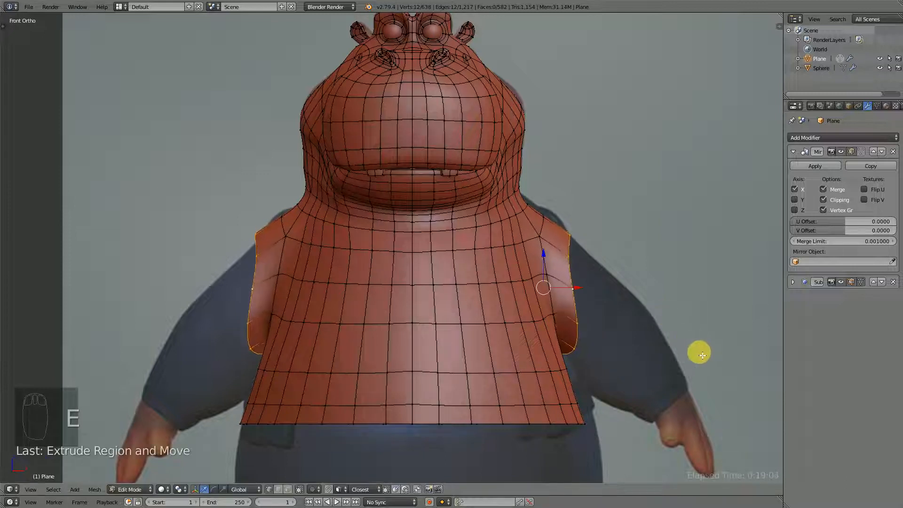
key(s)
key(x)
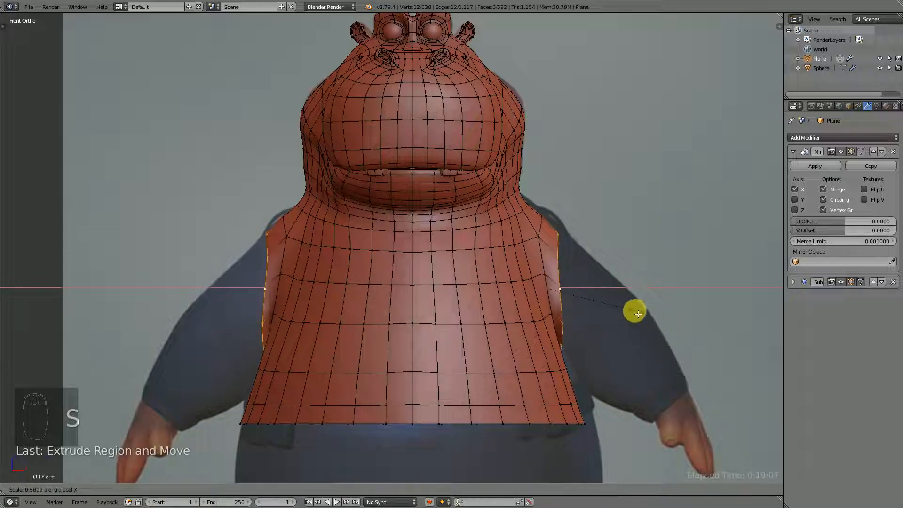
click(629, 311)
drag(571, 284, 584, 289)
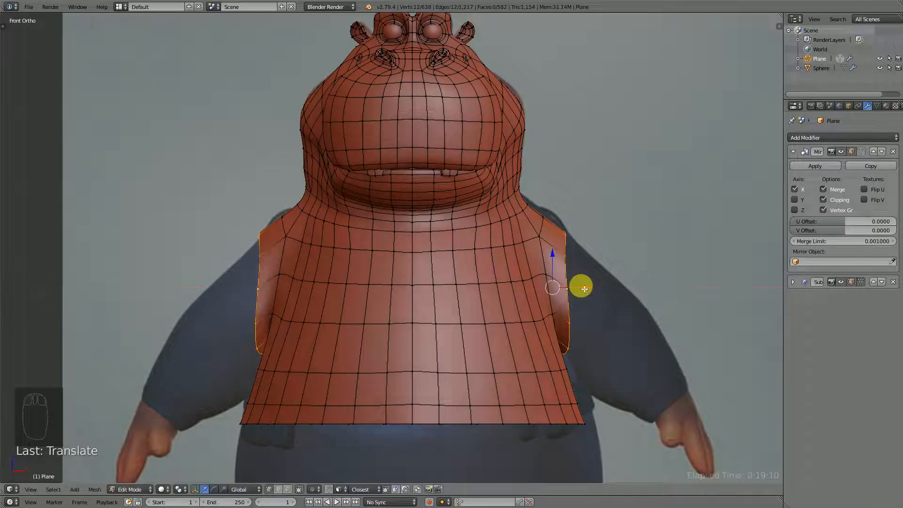
key(KP_7)
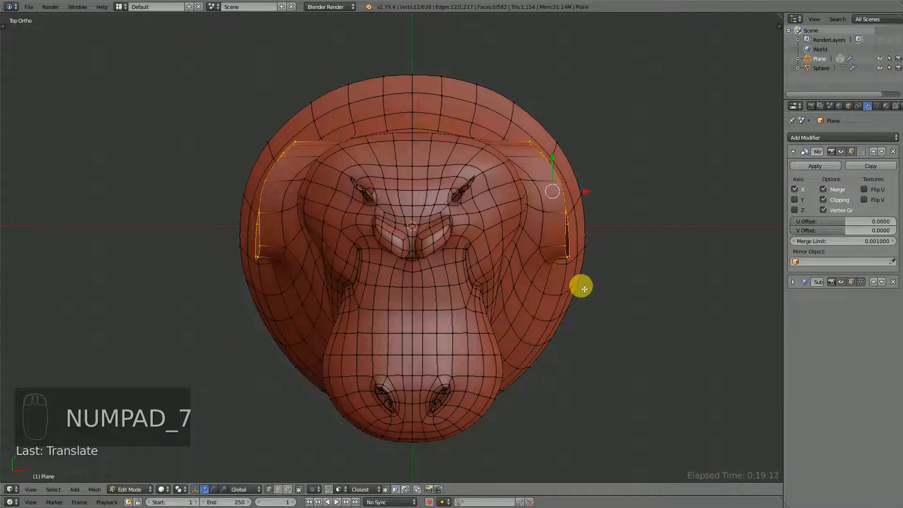
key(KP_3)
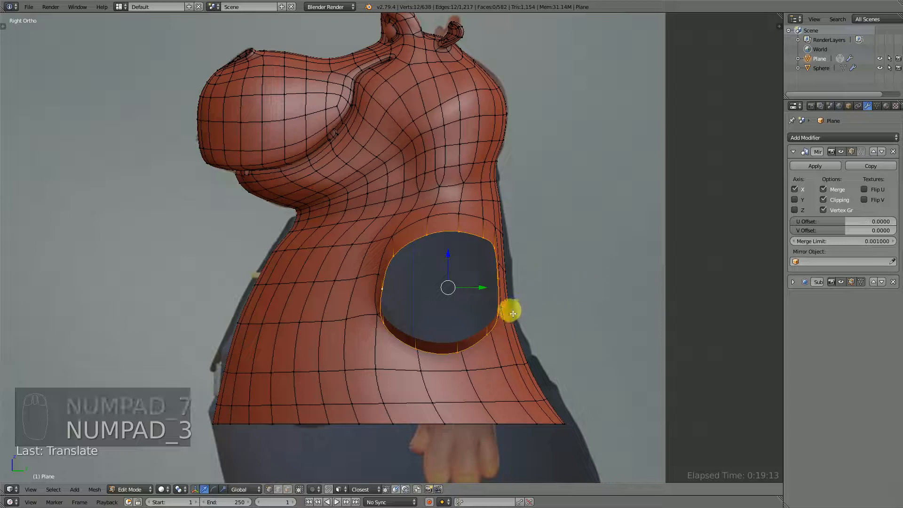
scroll(508, 295, up, 1)
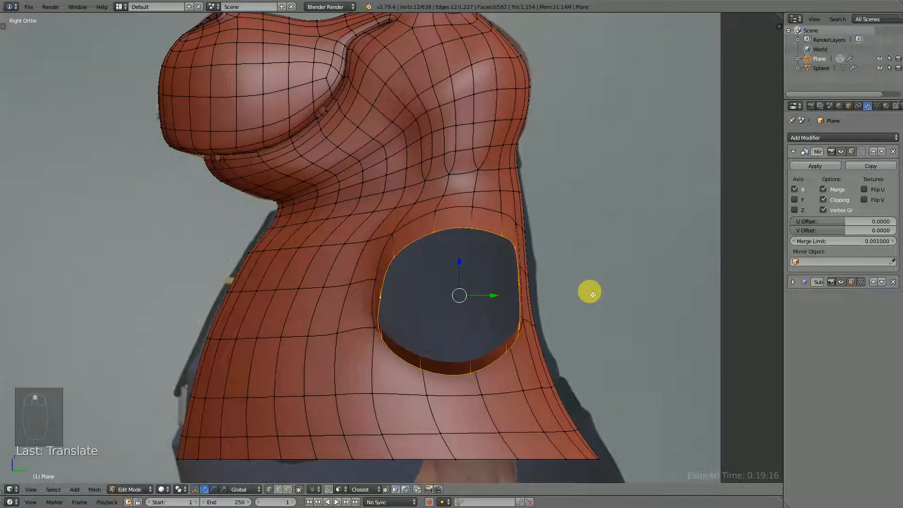
- Round the armhole edge loop with LoopTools Circle, rotate it slightly, and shift it forward along Y
key(w)
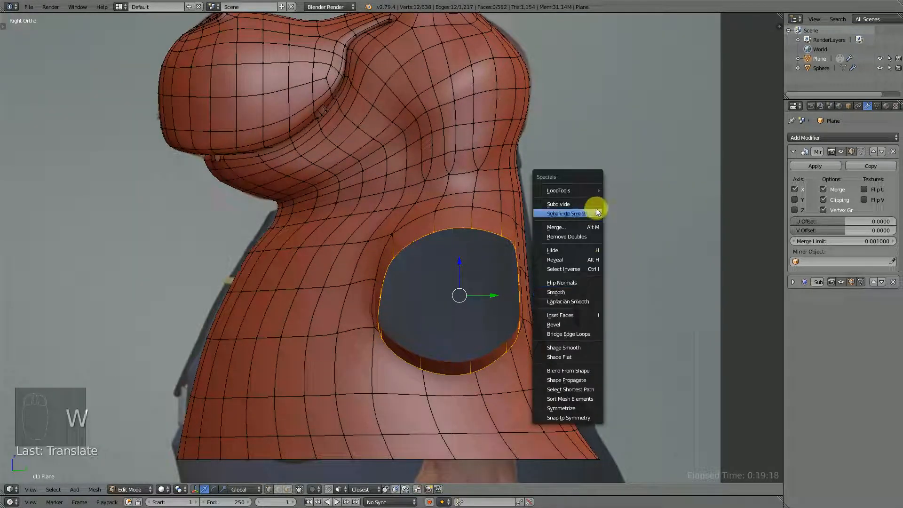
mouse_move(577, 189)
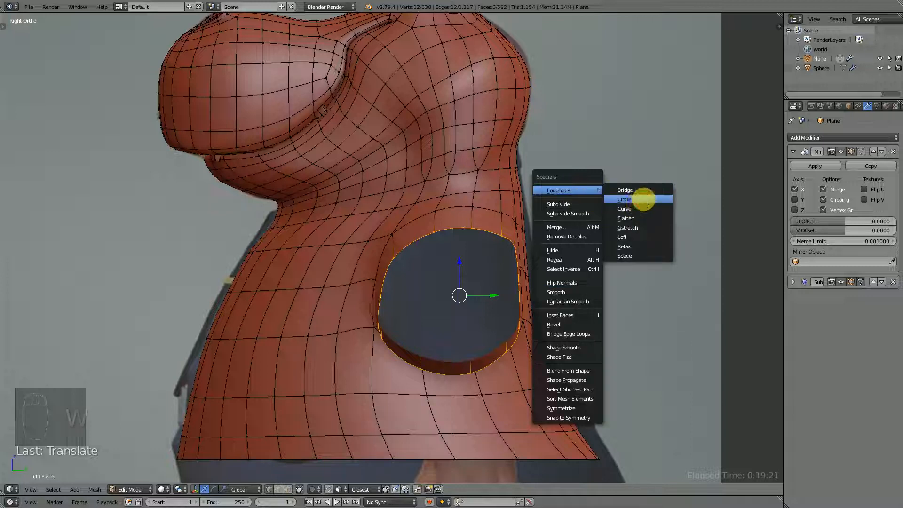
click(637, 200)
key(r)
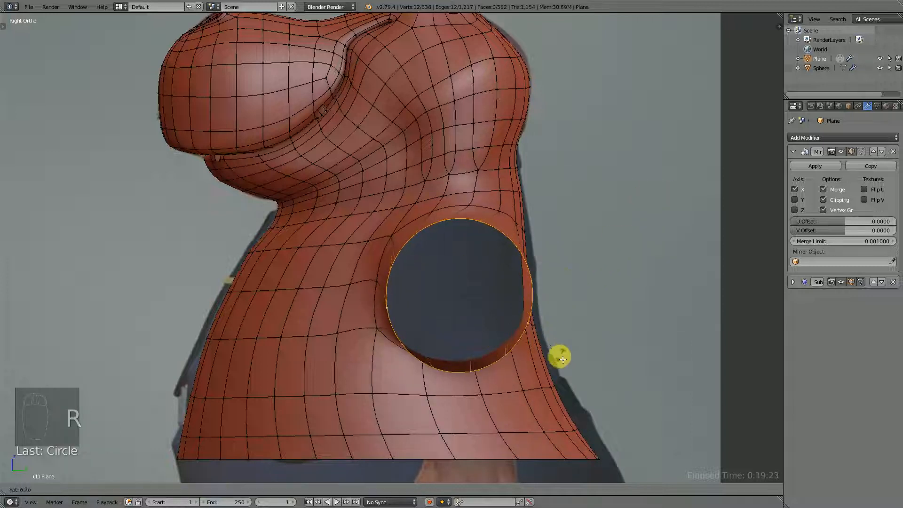
click(542, 384)
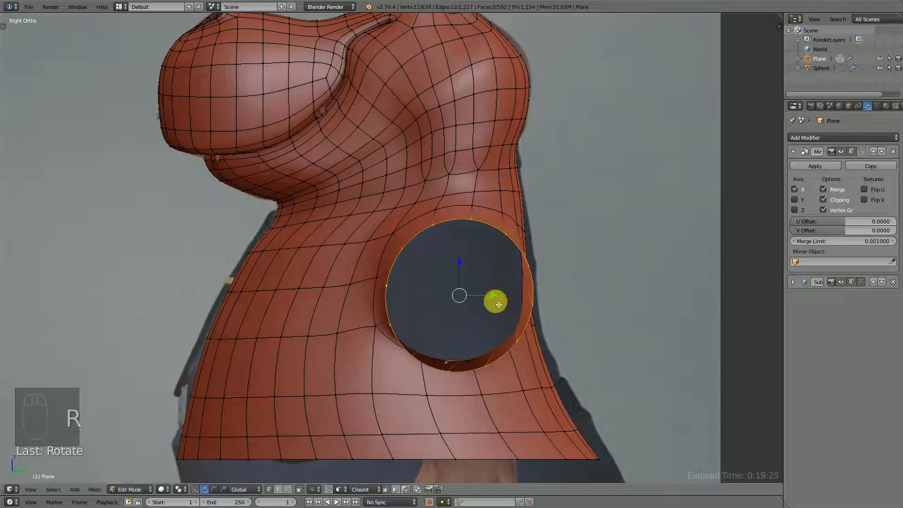
drag(494, 298, 496, 301)
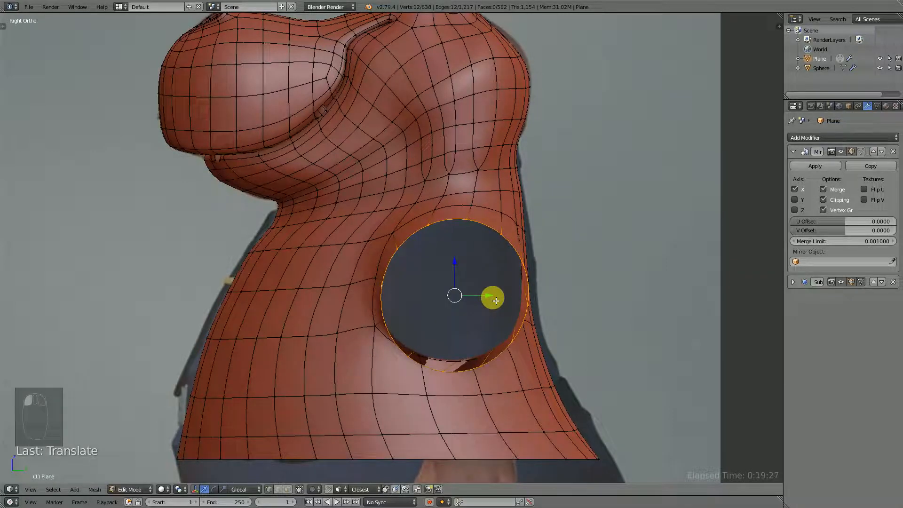
- Flatten the armhole loop along X in front view and nudge it into place at the shoulder
key(KP_1)
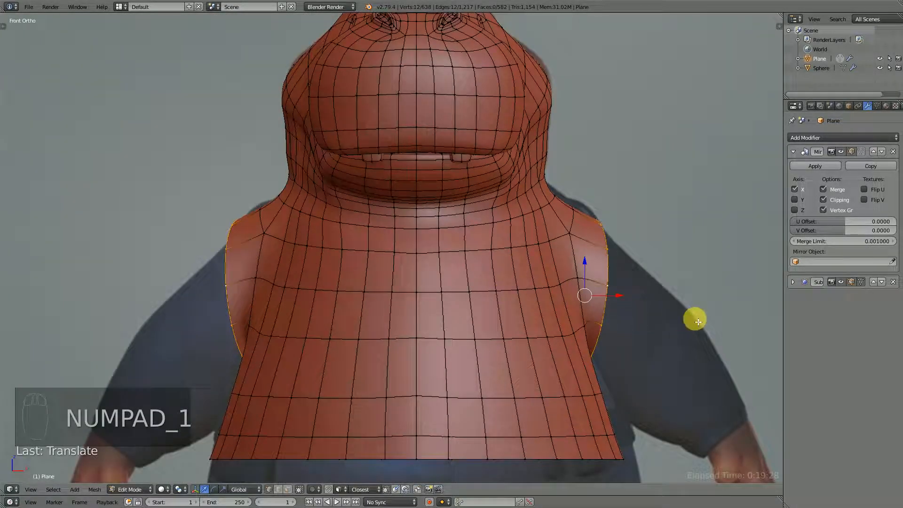
key(s)
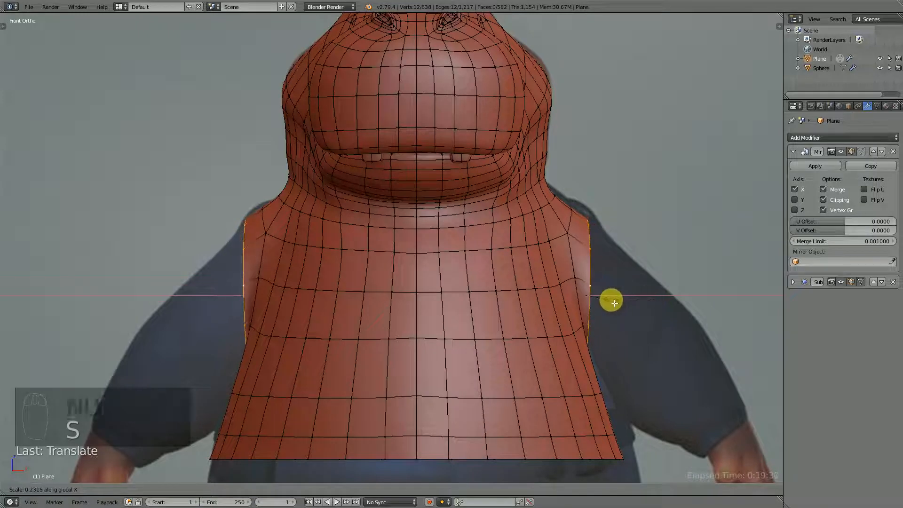
click(595, 270)
drag(587, 264, 593, 265)
mouse_move(621, 297)
mouse_down()
mouse_move(639, 297)
mouse_move(620, 297)
mouse_up()
- Extrude the armhole loop outward and down along the reference sleeve, then rotate the new loop to follow the arm's slope
scroll(621, 299, down, 1)
key(e)
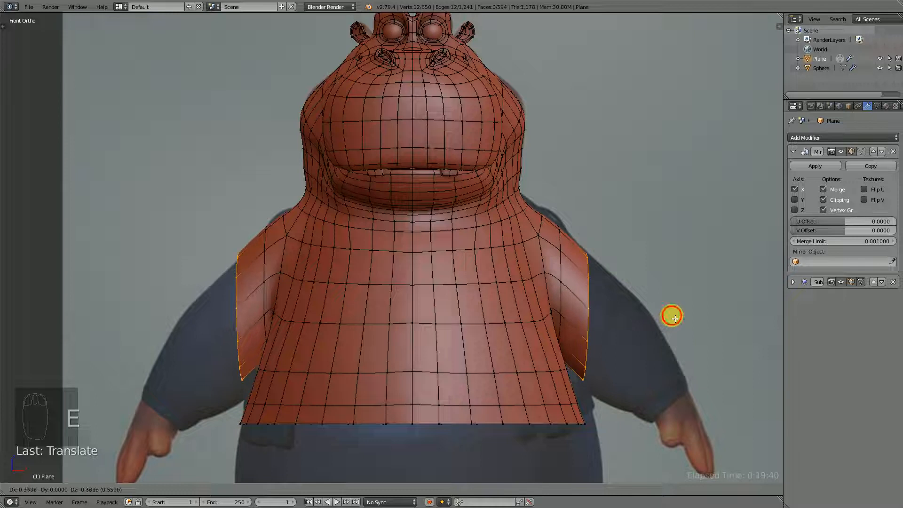
click(673, 313)
key(r)
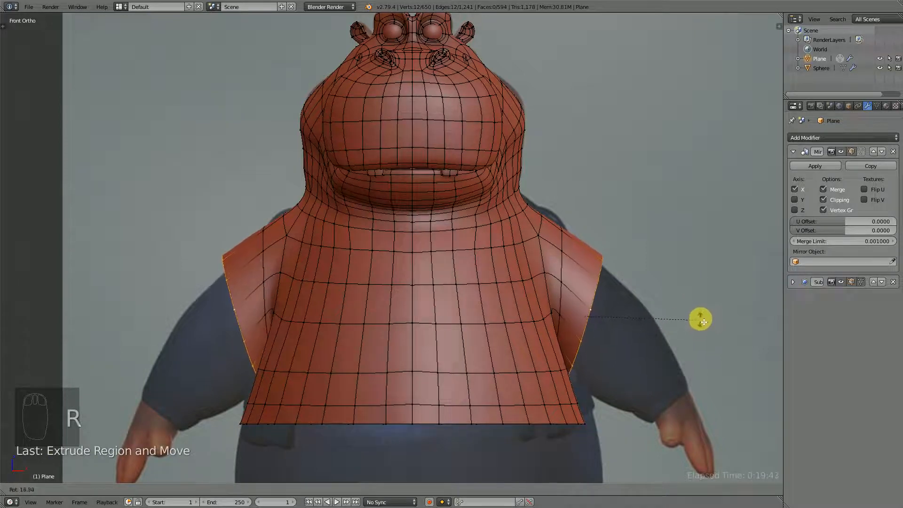
click(697, 320)
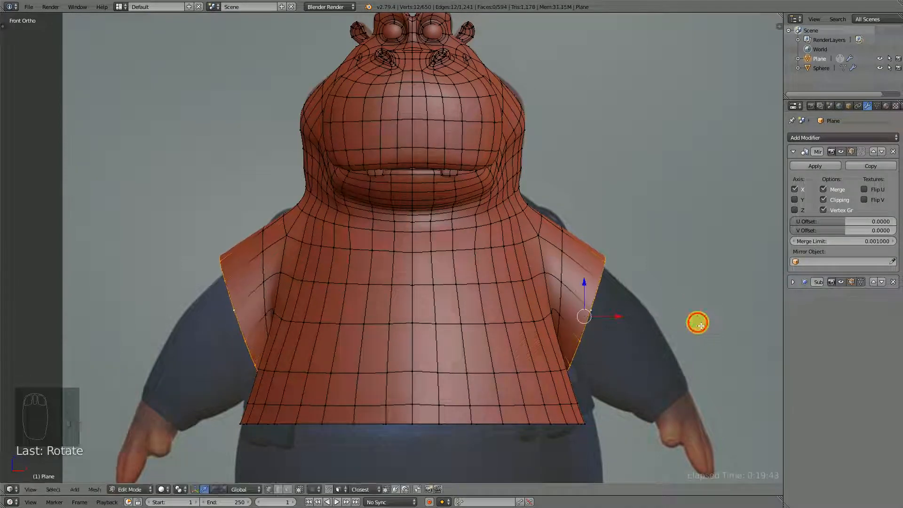
- Shrink the extruded arm loop slightly and shift it along Y to match the sleeve in the side reference
key(KP_3)
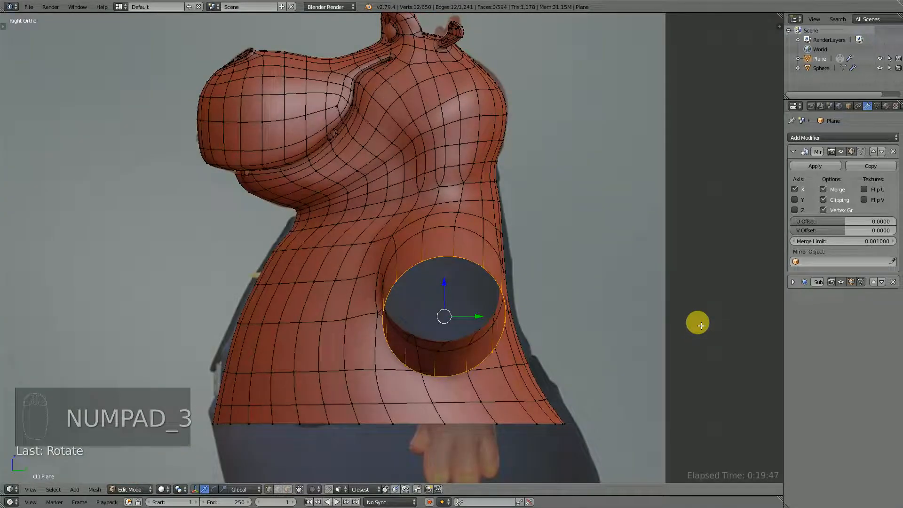
key(z)
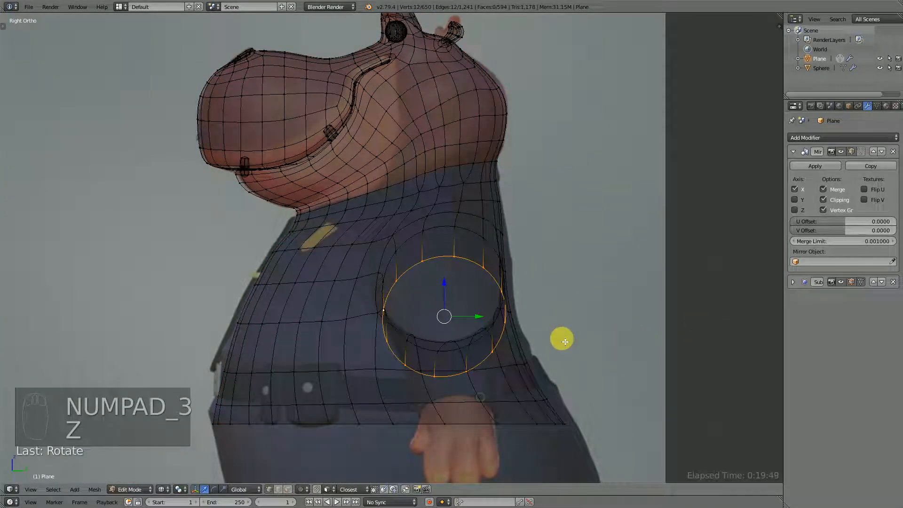
key(s)
click(616, 339)
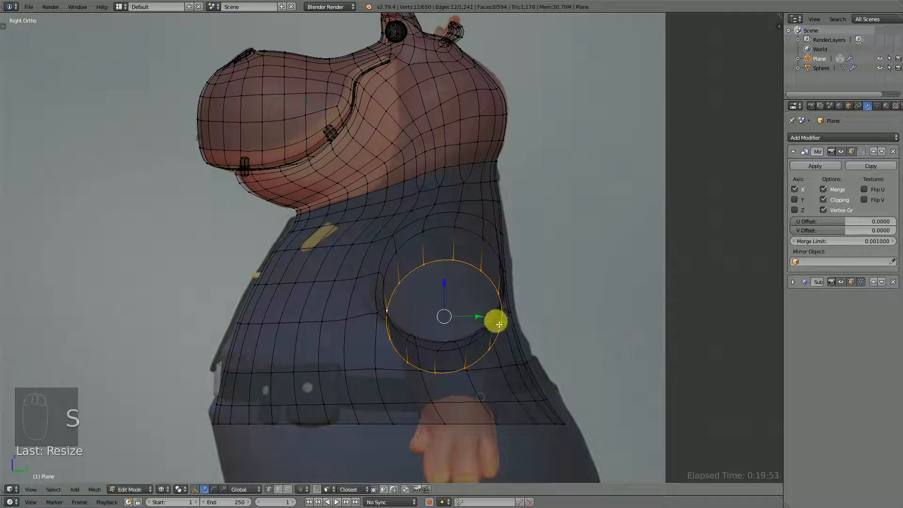
drag(484, 319, 486, 323)
- Scale the arm loop along Z to about 0.92 in front view
key(KP_1)
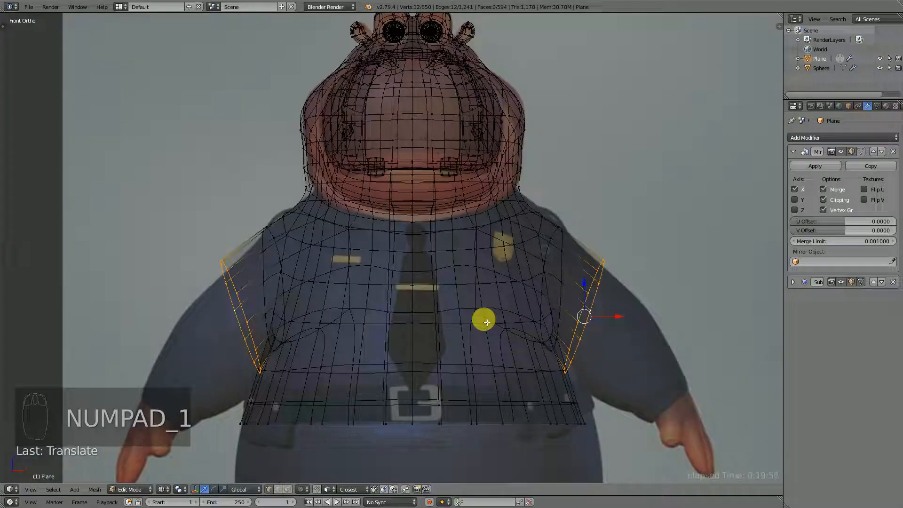
key(z)
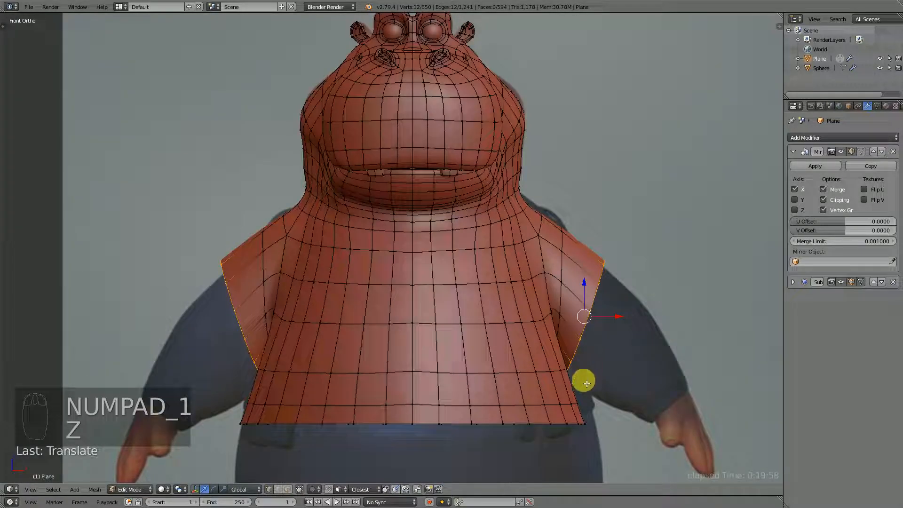
key(s)
key(z)
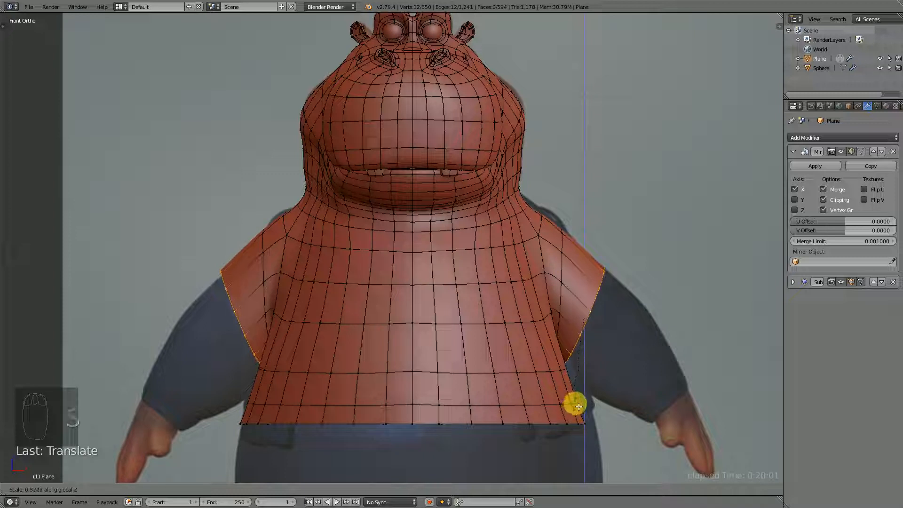
click(577, 404)
- Extrude the arm loop further down the upper sleeve and enlarge it slightly to meet the reference outline
key(e)
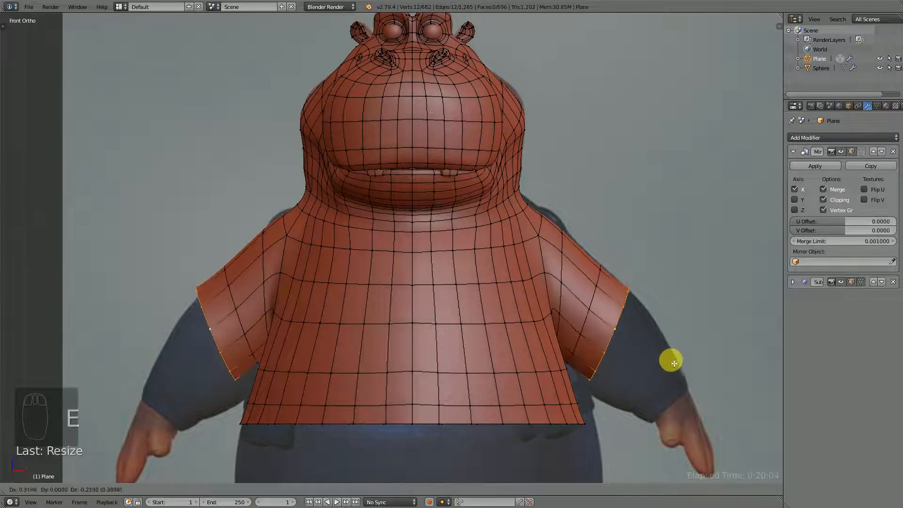
click(673, 368)
key(s)
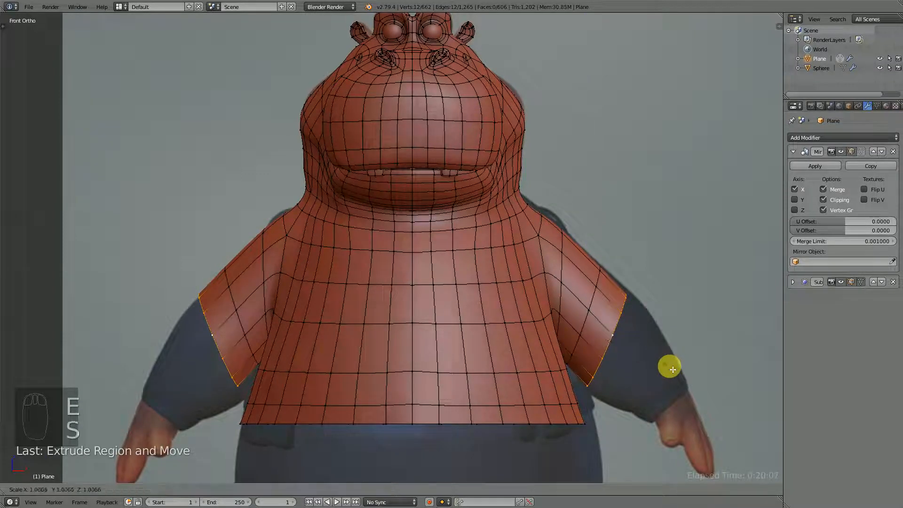
click(674, 374)
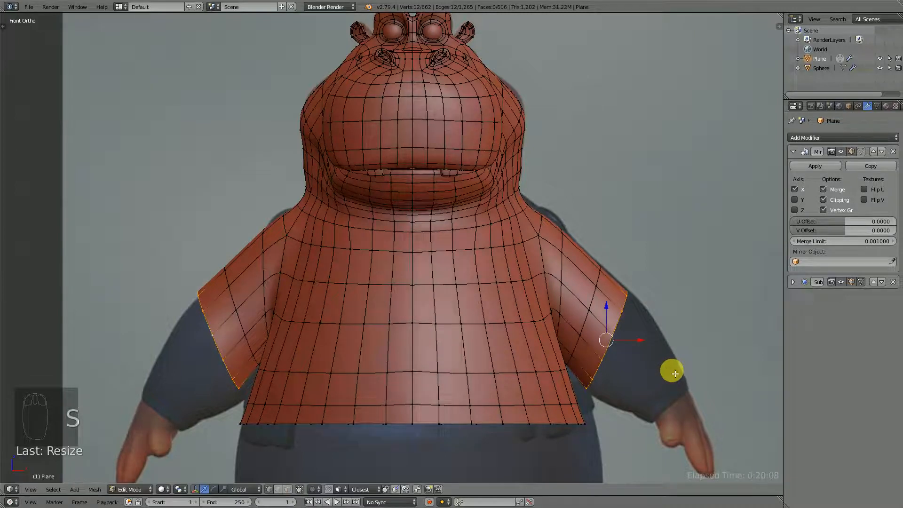
- Shift the new arm loop backward and narrow it along Y to match the sleeve in the side reference
key(KP_3)
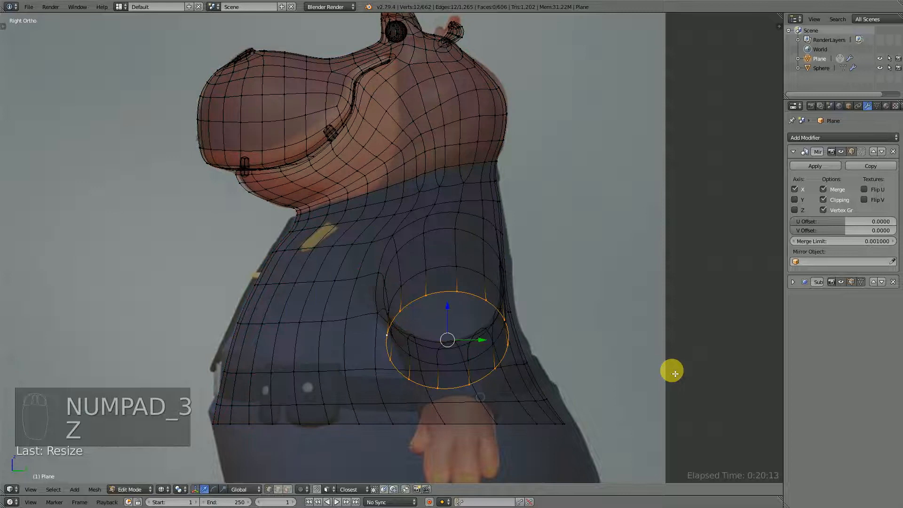
scroll(672, 371, up, 2)
drag(506, 381, 519, 382)
key(s)
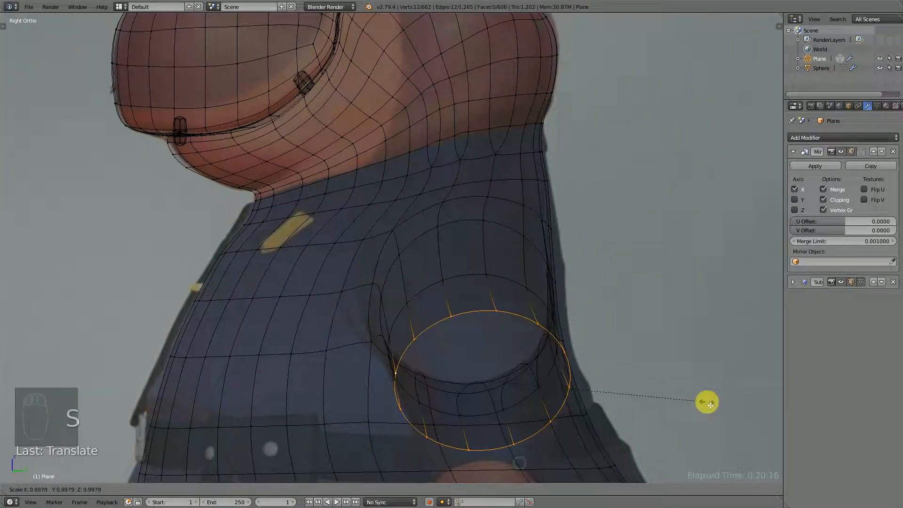
key(y)
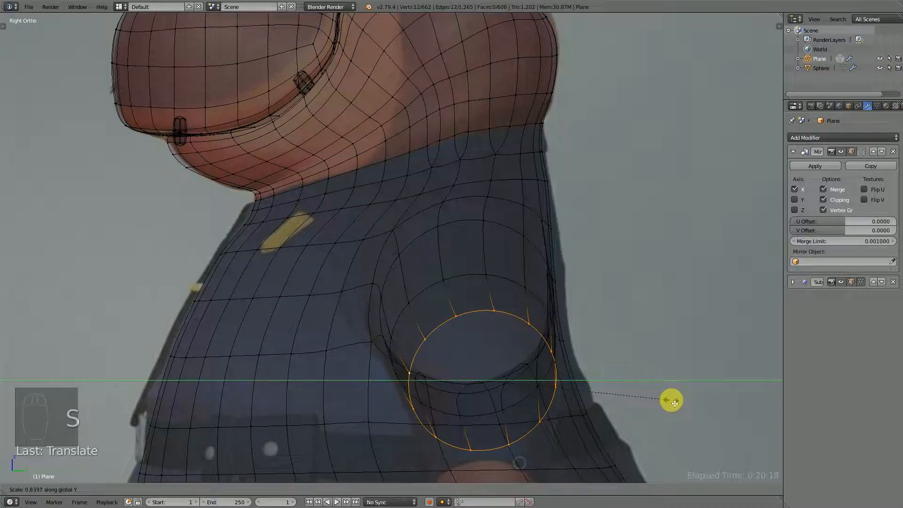
click(678, 397)
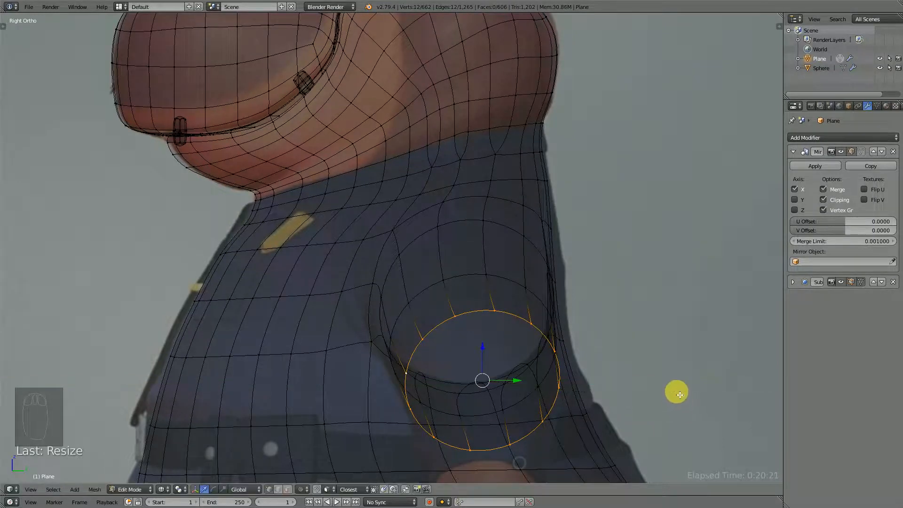
- Extrude the arm loop toward the forearm in front view, then rotate and shrink it to follow the sleeve
key(KP_1)
scroll(685, 352, down, 4)
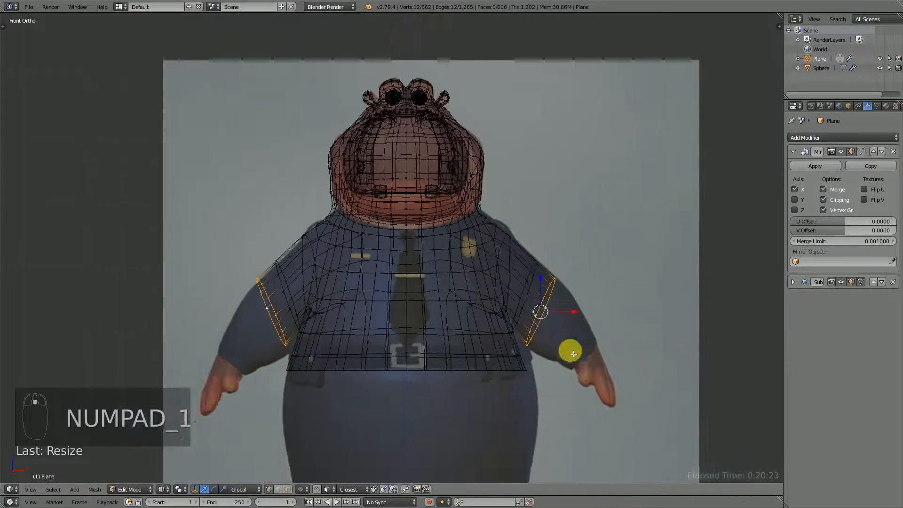
key(z)
scroll(571, 334, up, 1)
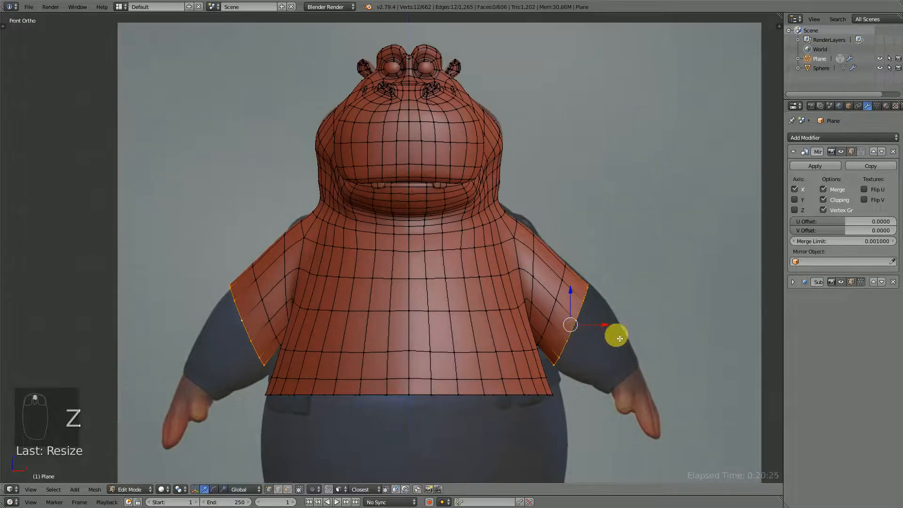
key(e)
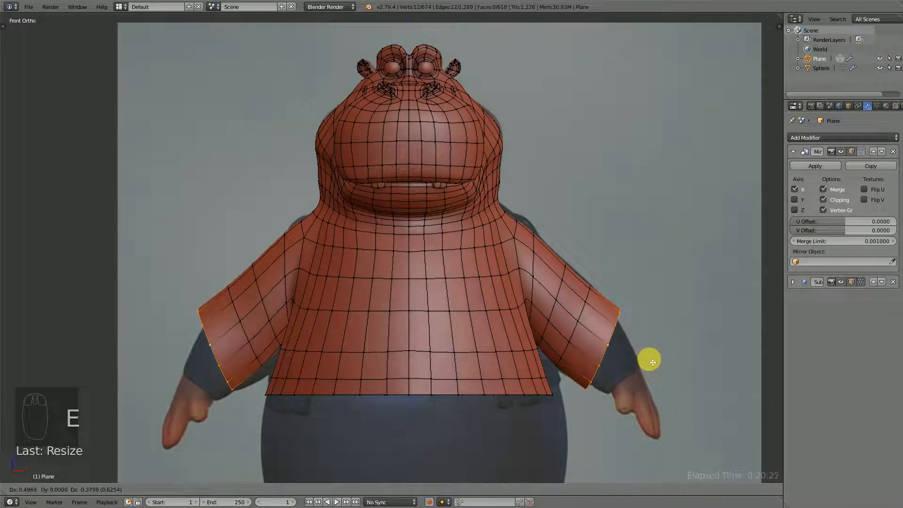
click(656, 366)
key(r)
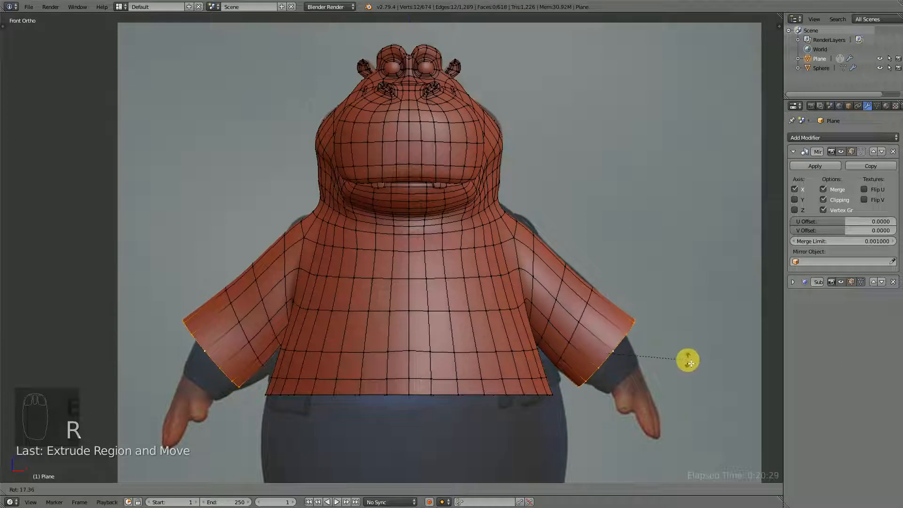
click(690, 356)
key(s)
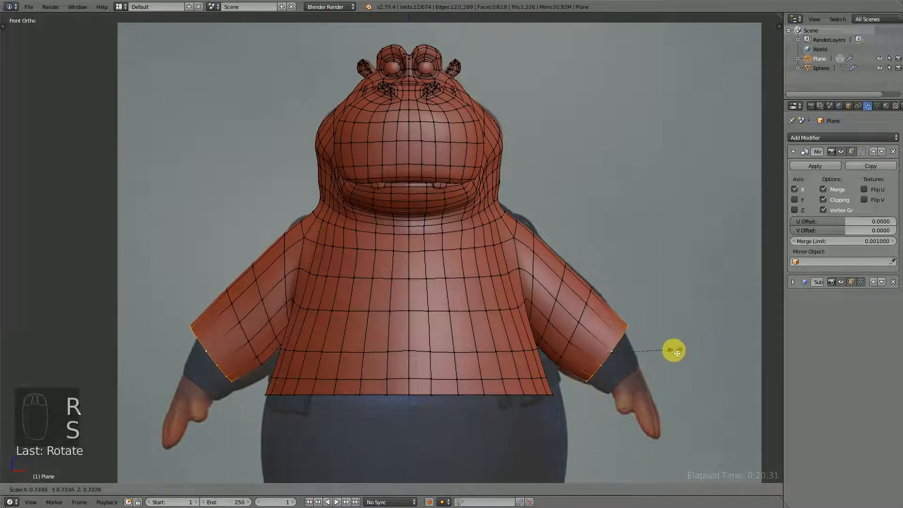
click(670, 357)
- Move the forearm end loop down to the sleeve cuff and scale it down to wrist size
key(g)
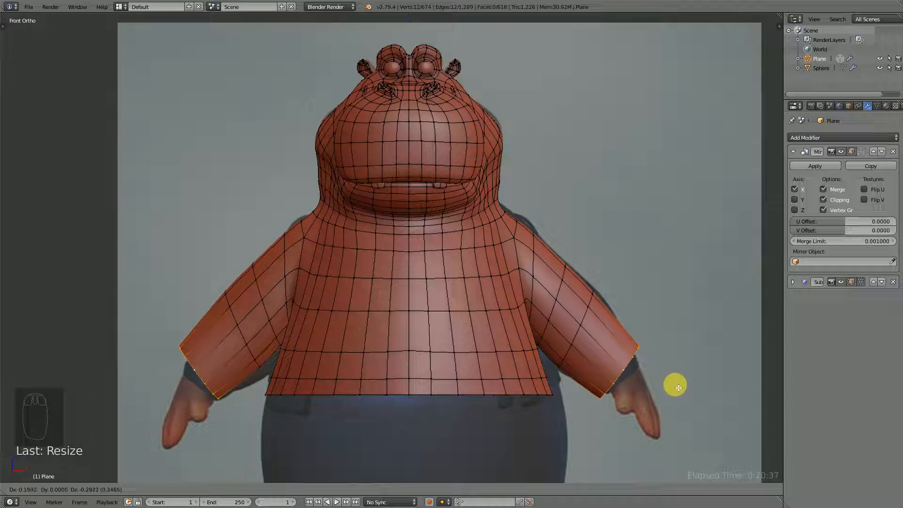
click(680, 388)
key(s)
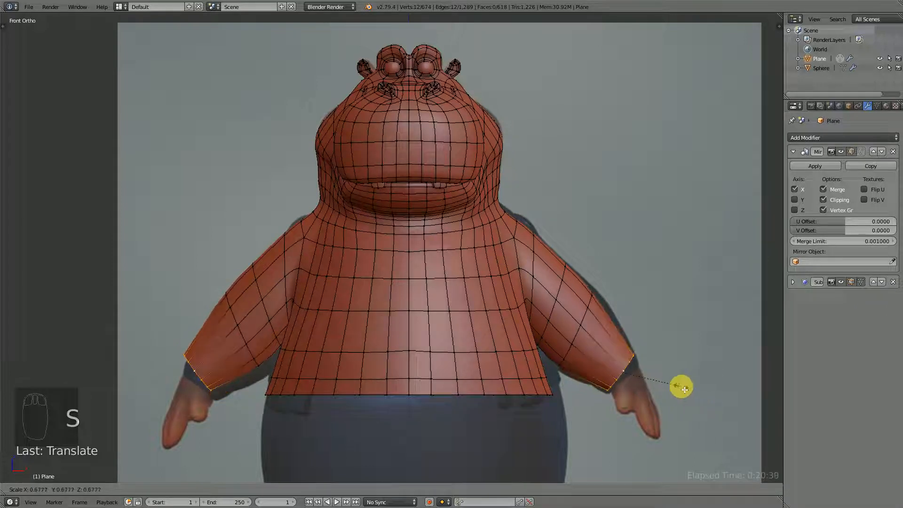
click(685, 390)
- Widen the sleeve cuff loop along Y and shift it slightly backward to match the wrist end in the side reference
key(KP_3)
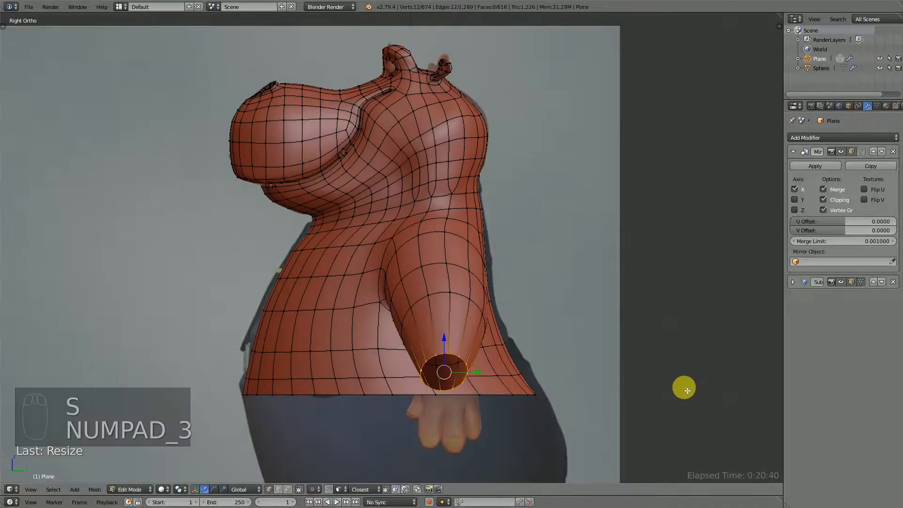
key(z)
scroll(570, 399, up, 1)
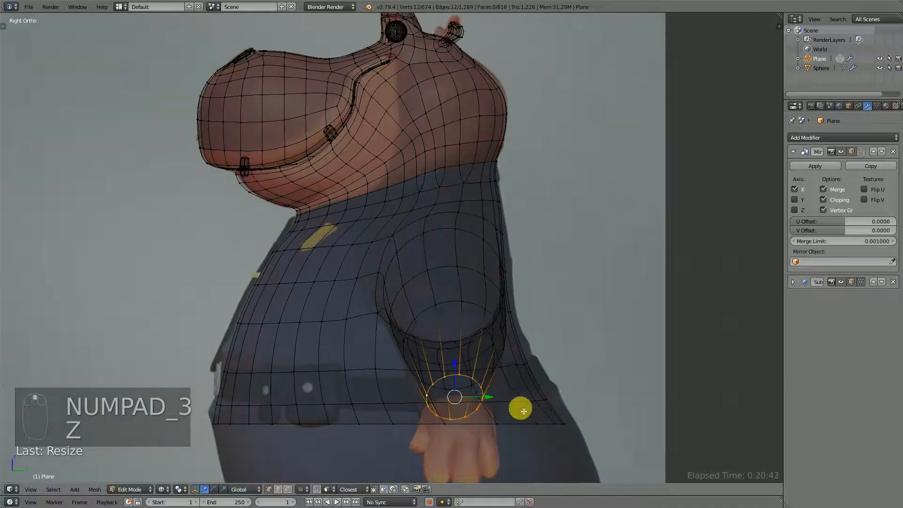
key(s)
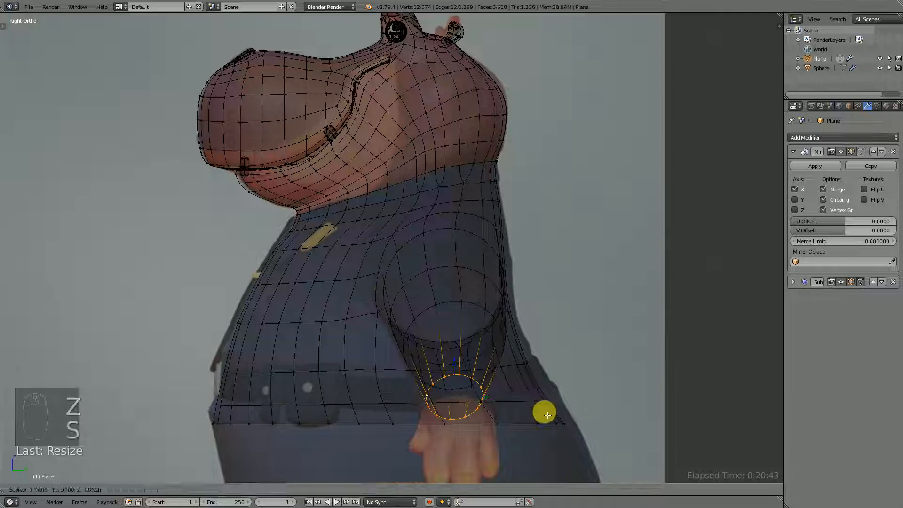
key(y)
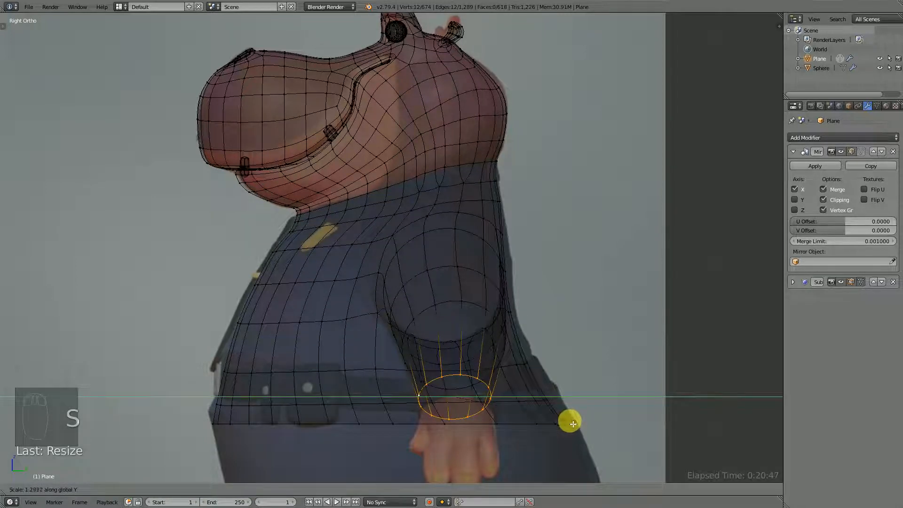
click(573, 423)
drag(495, 402, 499, 404)
key(s)
key(y)
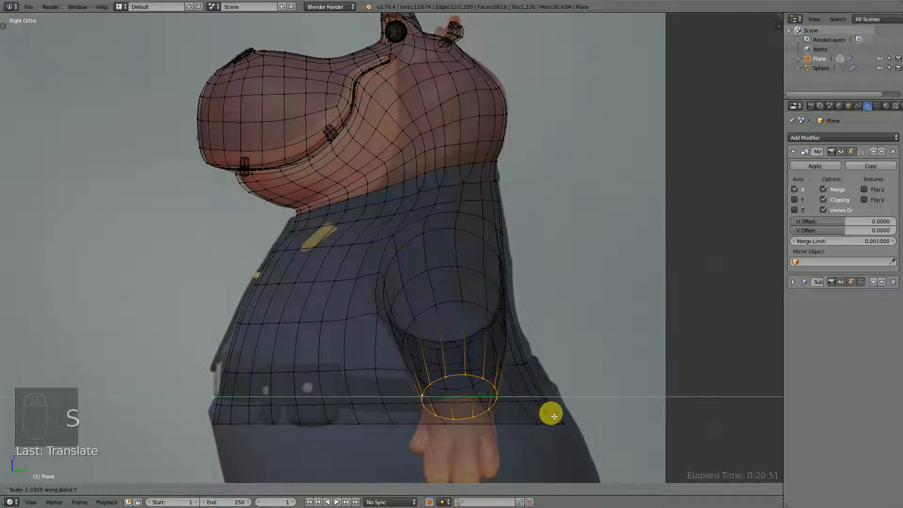
click(556, 418)
- Check the finished sleeves against the front reference, then inspect the smooth arm shape from several angles in Object Mode
key(KP_1)
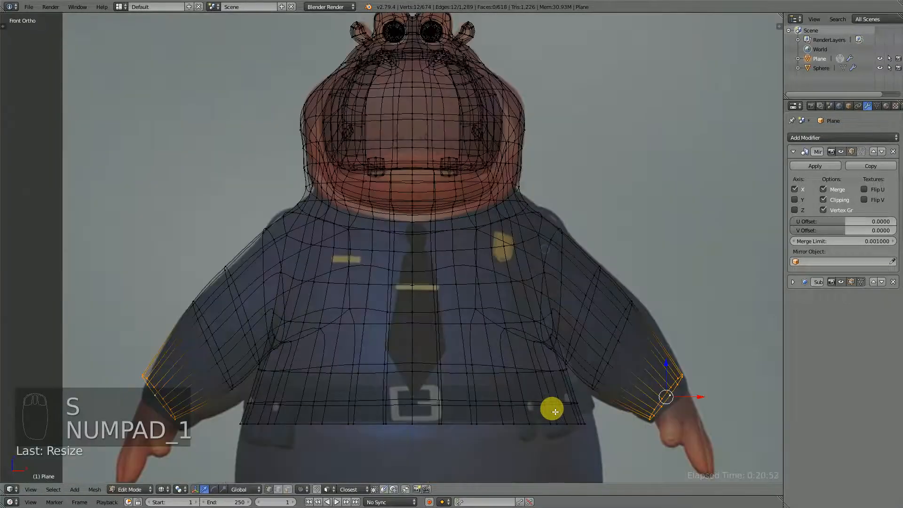
key(z)
scroll(663, 399, down, 1)
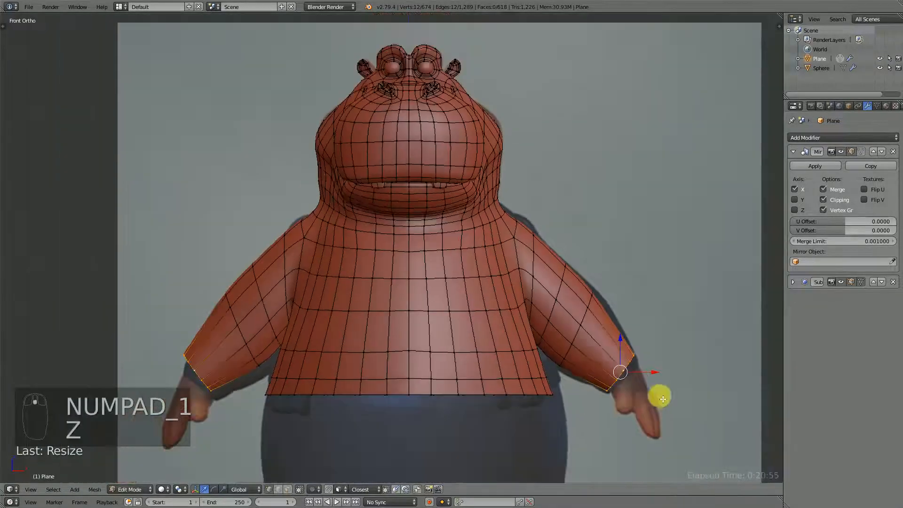
scroll(657, 396, up, 1)
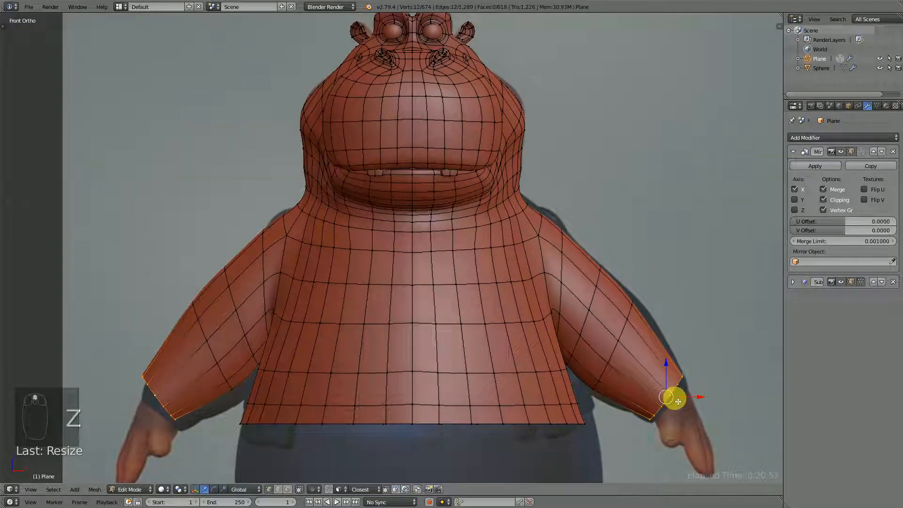
scroll(678, 400, down, 2)
scroll(587, 375, down, 2)
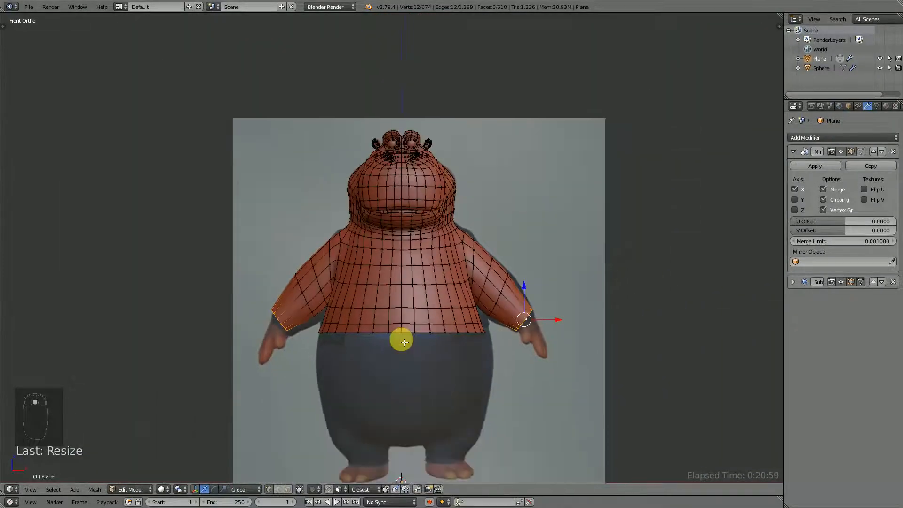
middle_drag(404, 342, 518, 358)
key(Tab)
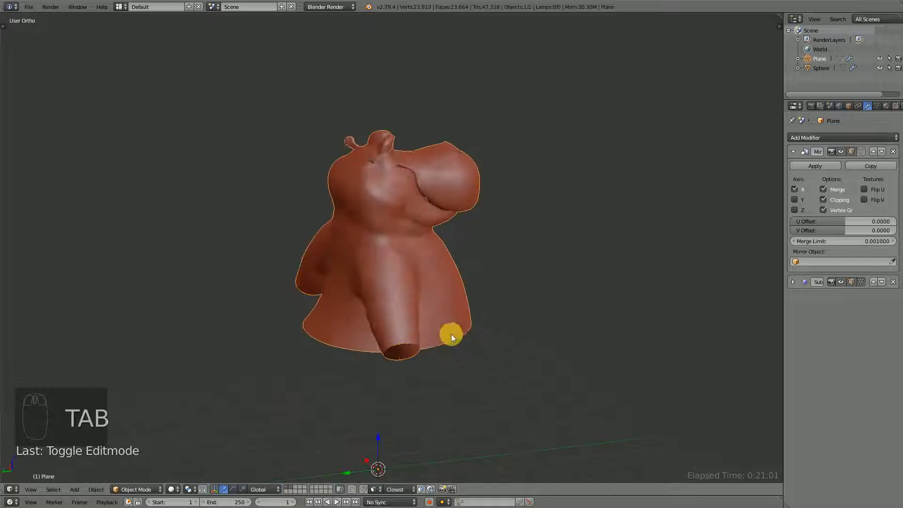
middle_drag(451, 334, 439, 306)
- Edge-slide the vertical loop beside the chest's centre line slightly outward to even out the spacing
key(Tab)
scroll(440, 331, up, 3)
scroll(454, 310, up, 3)
alt+right_click(426, 306)
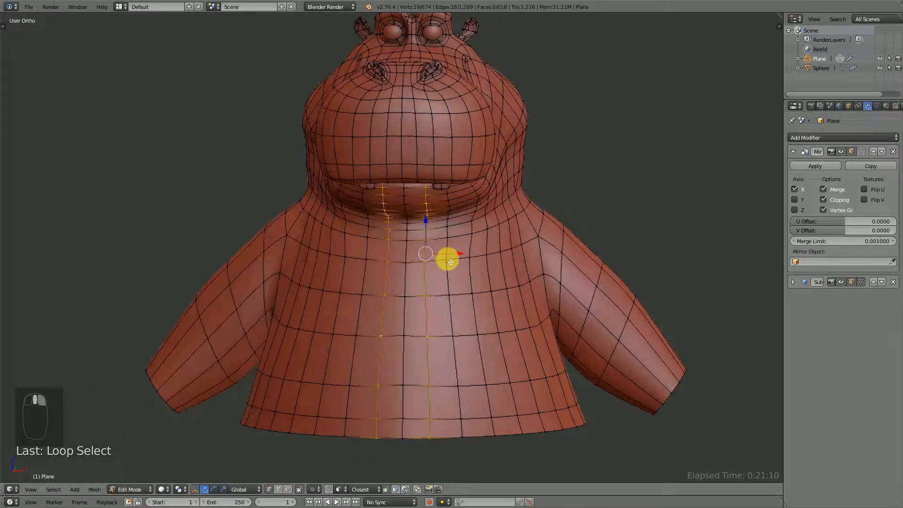
key(g)
key(g)
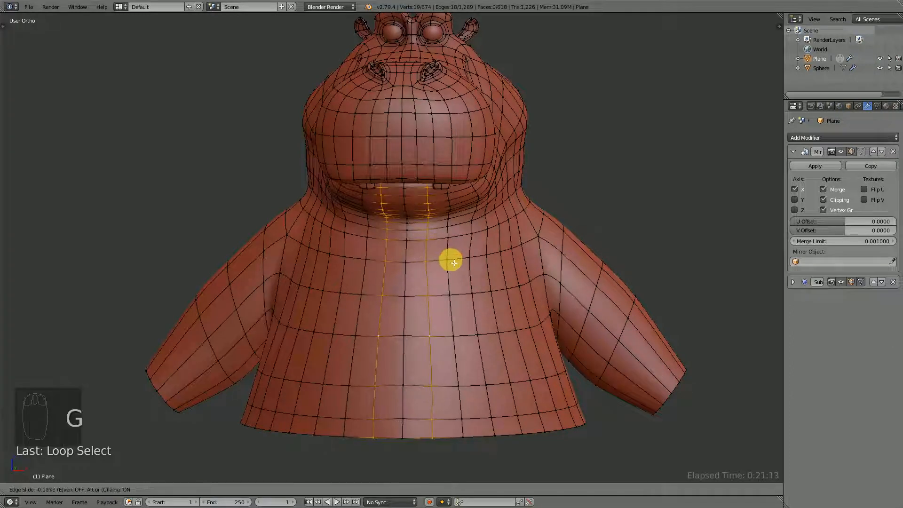
click(453, 261)
- Circle-select the patch of vertices on the side of the neck behind the jaw, leaving out the stray ones toward the chin
middle_drag(452, 258, 434, 337)
key(Tab)
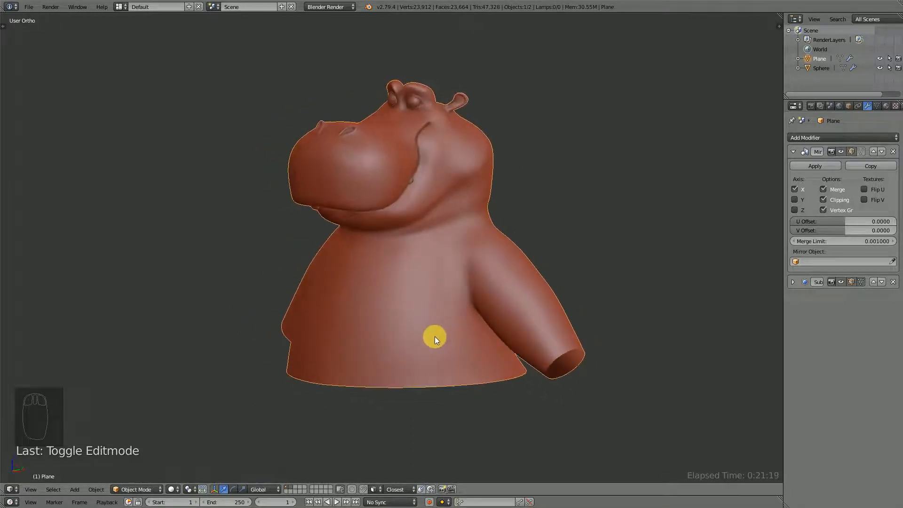
scroll(438, 339, up, 3)
key(Tab)
middle_drag(505, 277, 558, 196)
key(a)
key(a)
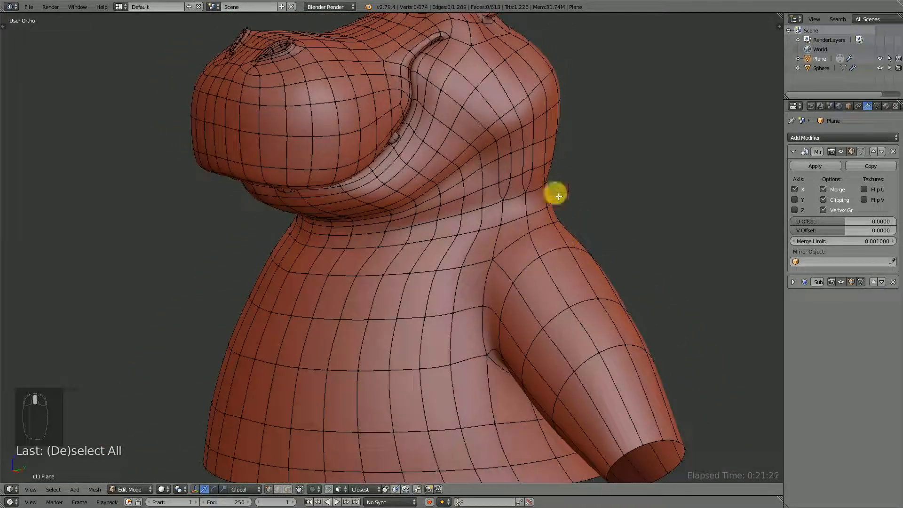
key(c)
mouse_move(530, 165)
mouse_down()
mouse_move(546, 108)
mouse_move(530, 154)
mouse_move(511, 168)
mouse_move(521, 168)
mouse_up()
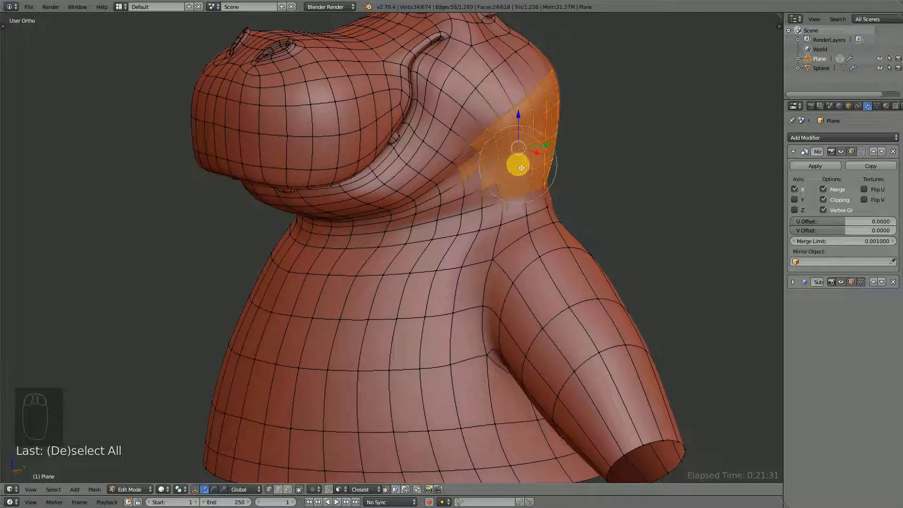
middle_click(433, 194)
right_click(432, 194)
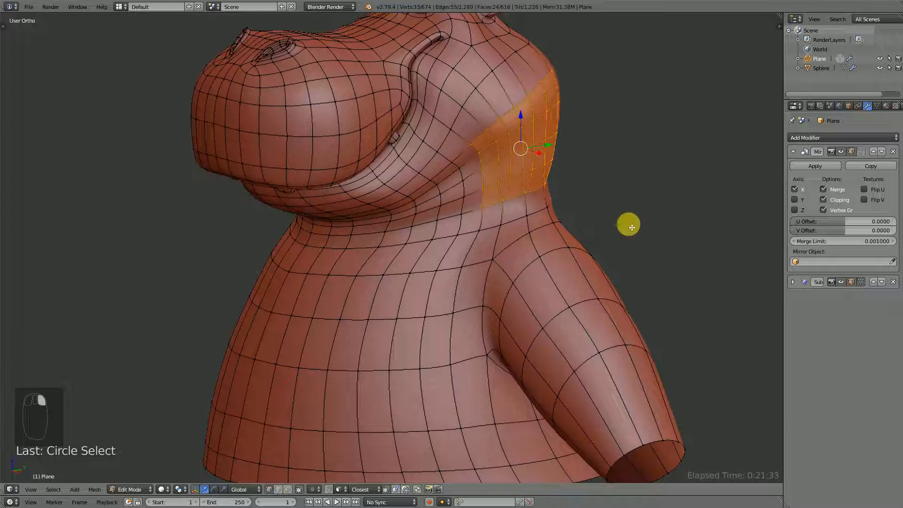
- Try smoothing the selected side-of-neck vertices, inspect the result from behind and undo the smoothing
key(w)
click(604, 327)
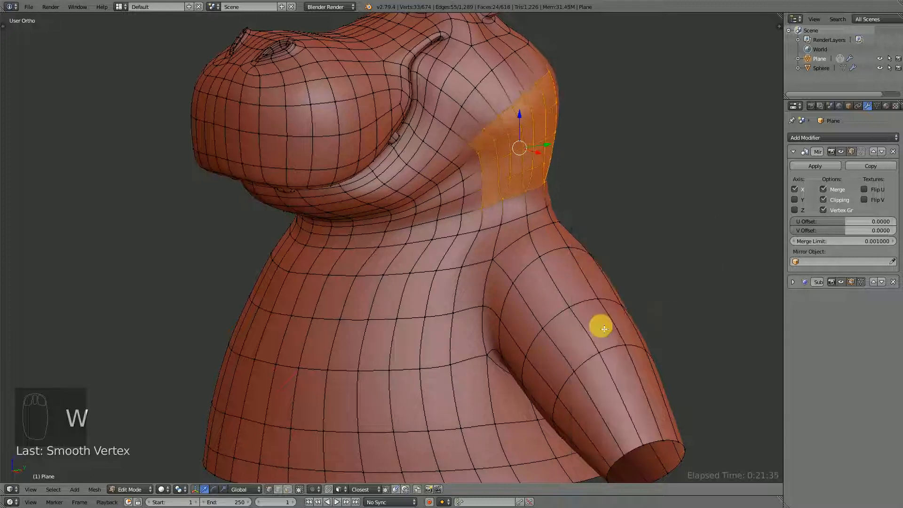
key(Tab)
middle_drag(536, 242, 424, 253)
key(Tab)
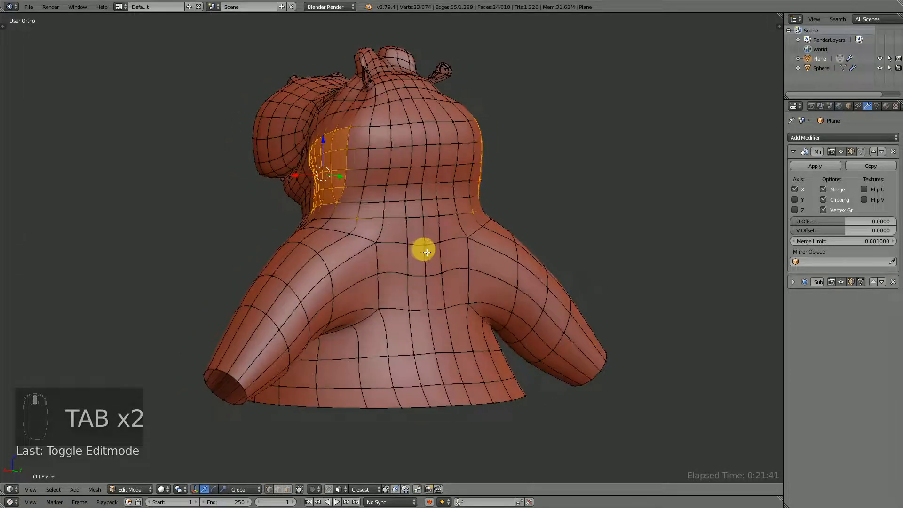
key(ctrl+z)
key(ctrl+z)
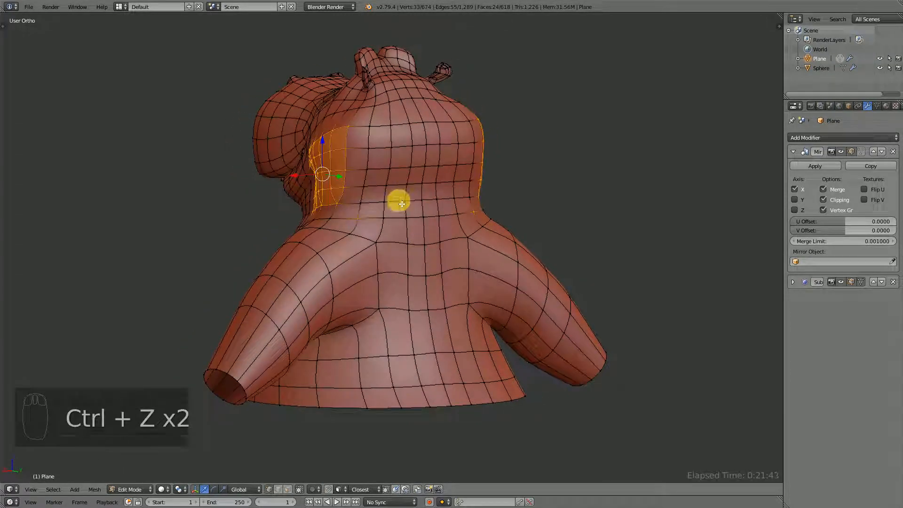
- Extend the selection across the back of the head and neck, smooth those vertices and inspect the surface in Object Mode
key(c)
mouse_move(363, 155)
mouse_down()
mouse_move(394, 168)
mouse_move(424, 158)
mouse_up()
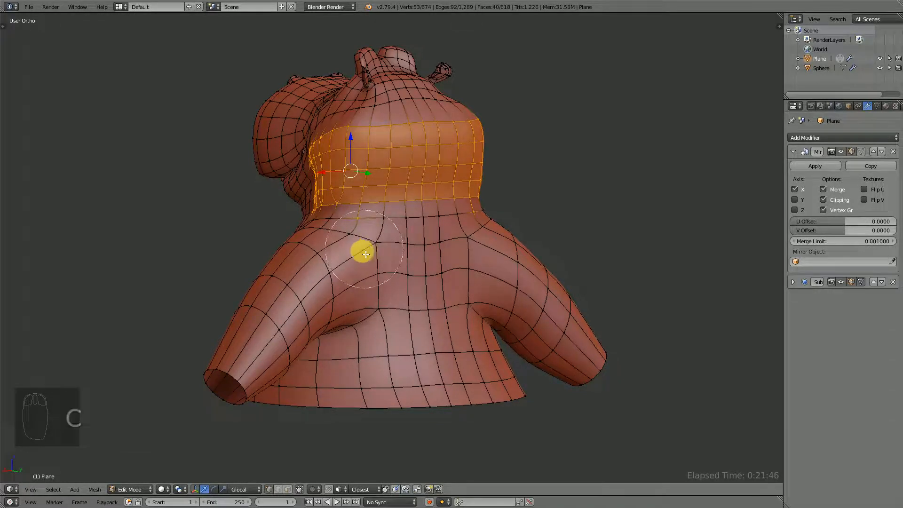
right_click(411, 268)
middle_drag(411, 268, 609, 270)
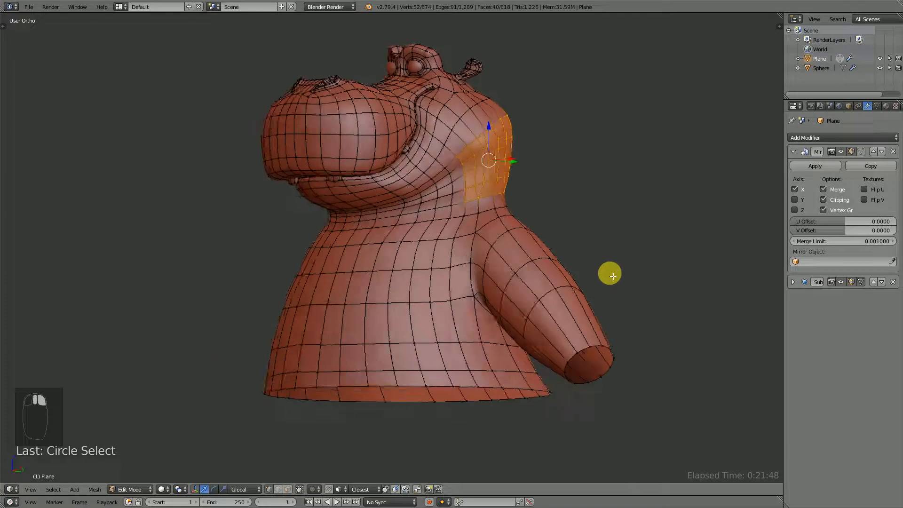
key(w)
click(609, 273)
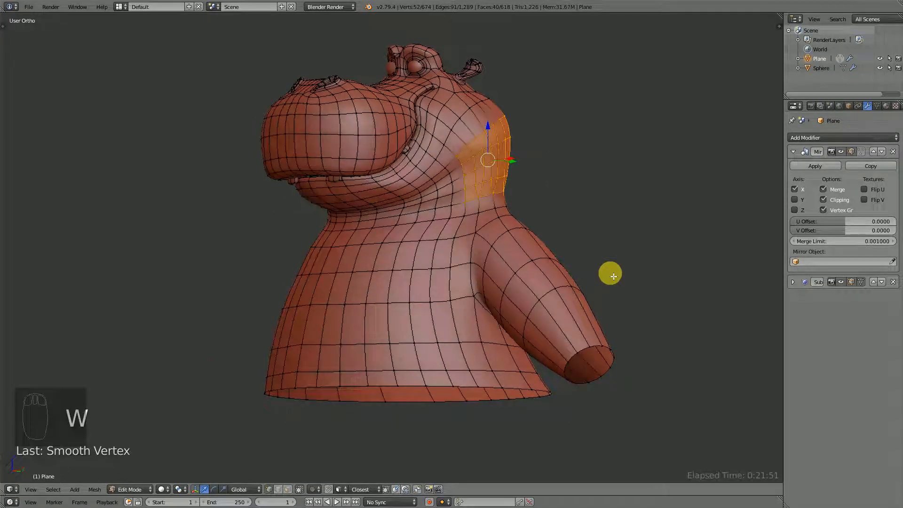
key(Tab)
middle_drag(589, 260, 512, 301)
key(Tab)
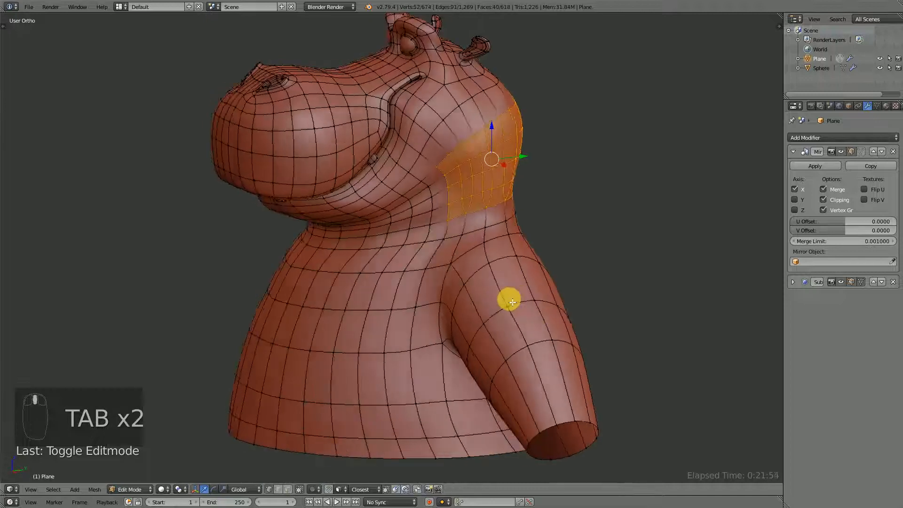
- Deselect the whole mesh and save the file
key(a)
key(a)
key(a)
key(ctrl+s)
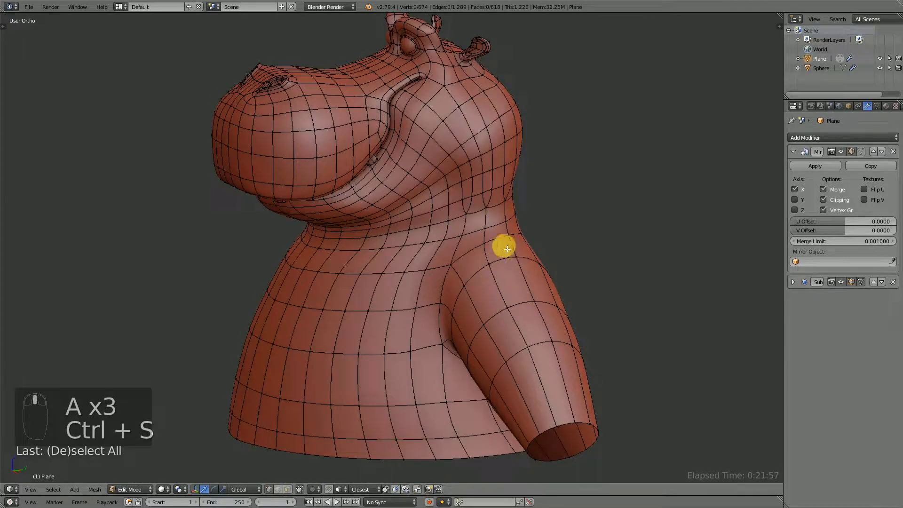
- Shift the second edge loop above the shirt hem slightly outward in front view and widen it along X
middle_drag(507, 248, 470, 262)
scroll(539, 264, down, 6)
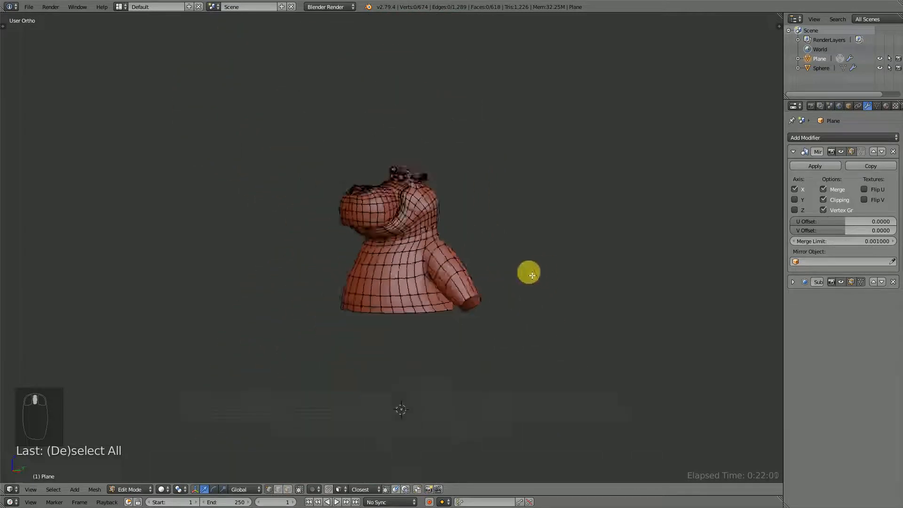
middle_drag(532, 275, 456, 276)
key(KP_1)
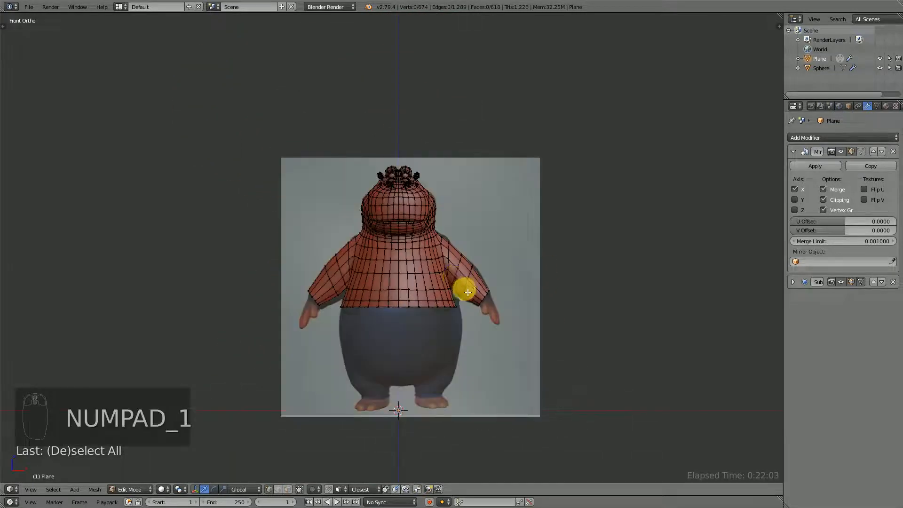
scroll(467, 292, up, 5)
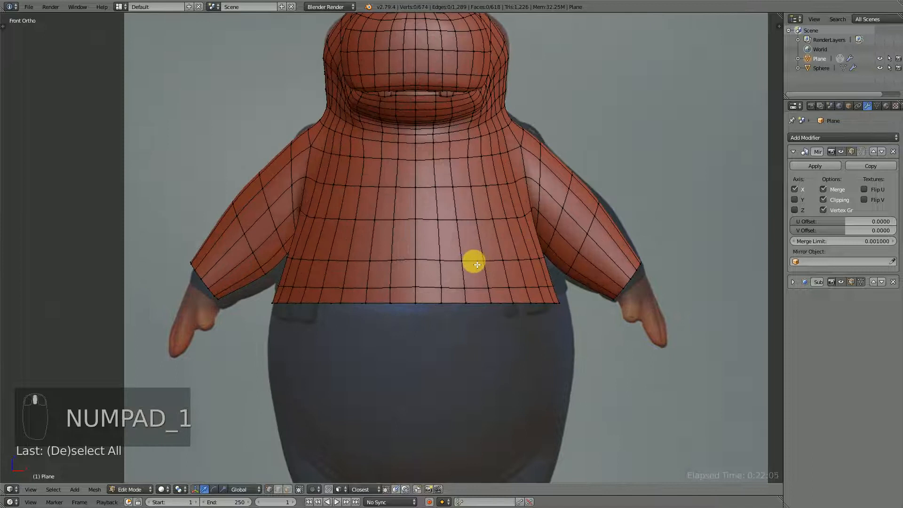
alt+right_click(479, 261)
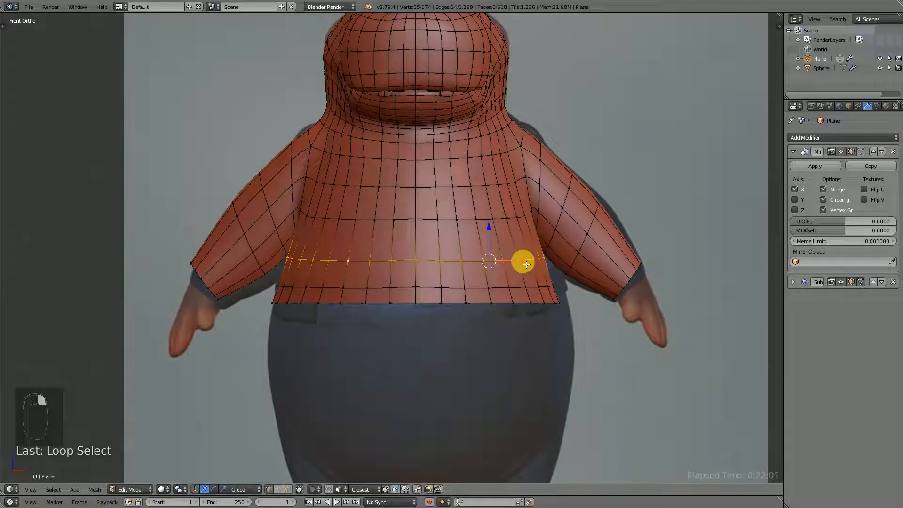
drag(526, 264, 529, 265)
key(s)
key(x)
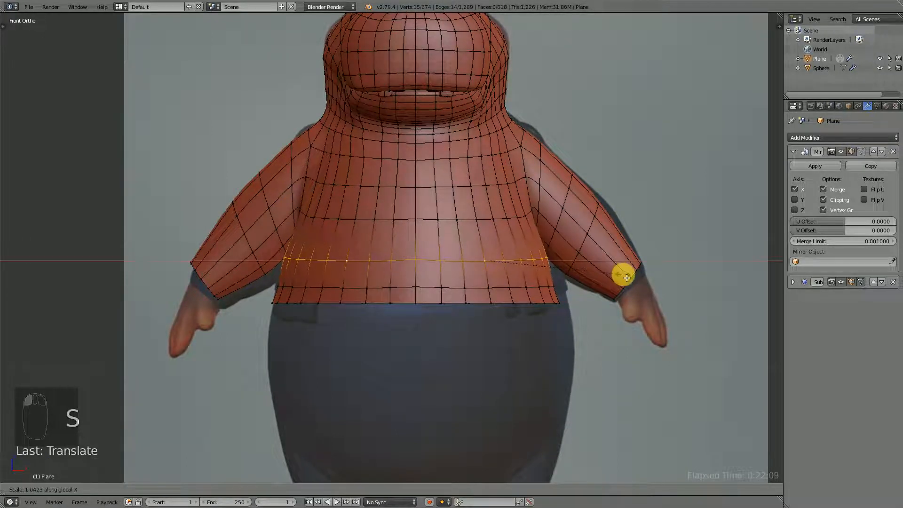
click(629, 279)
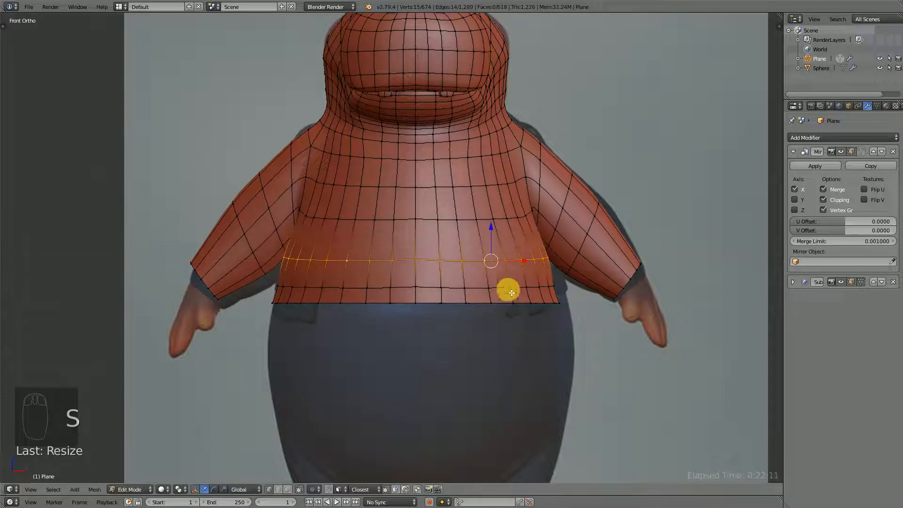
- Move the edge loop directly above the shirt hem outward along X and scale it slightly wider along X
alt+right_click(532, 288)
key(g)
key(x)
click(537, 291)
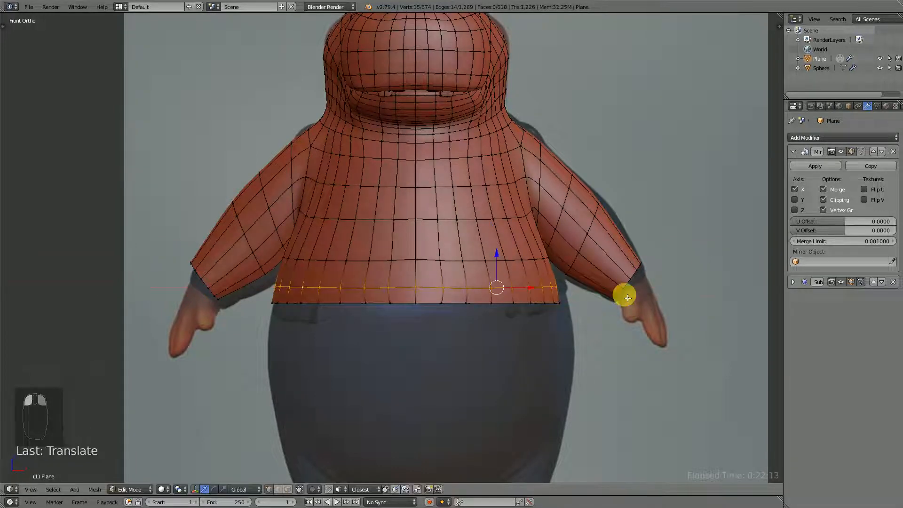
key(s)
key(x)
click(636, 300)
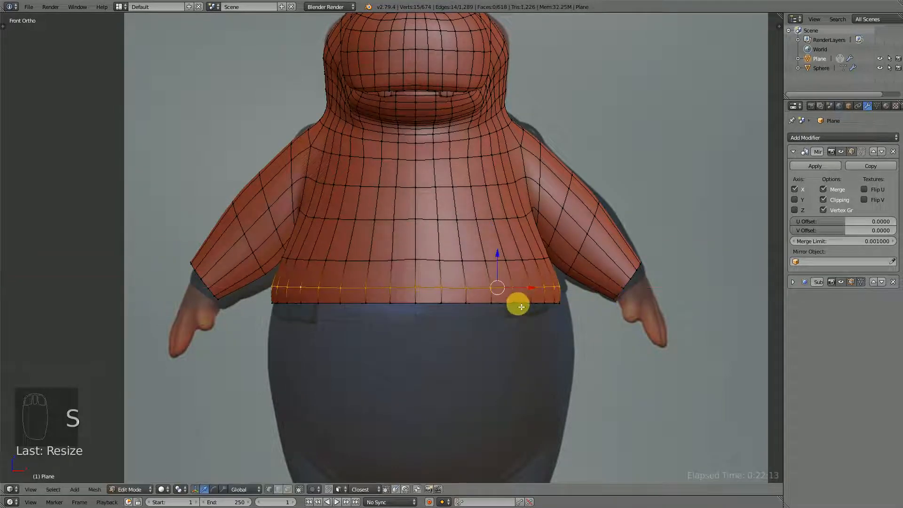
- Shift the open hem loop of the shirt outward and enlarge it slightly toward the front reference outline
alt+right_click(526, 303)
key(g)
click(538, 306)
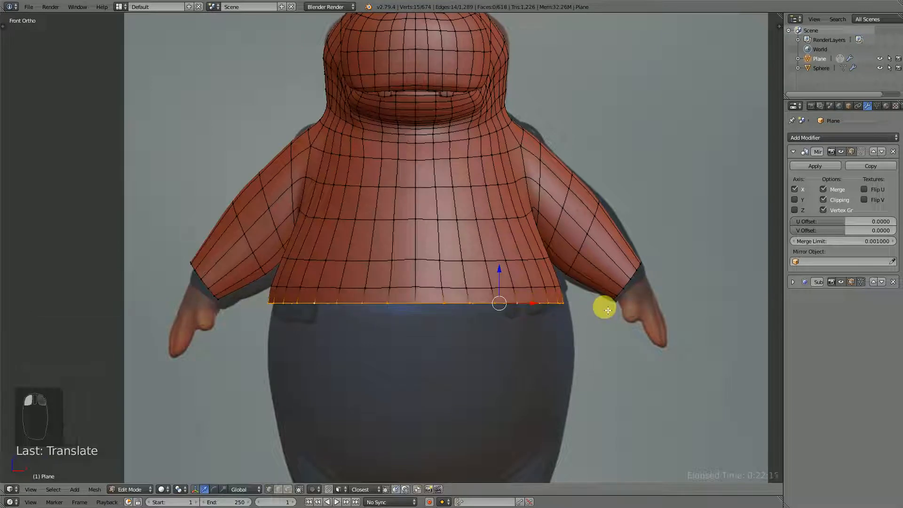
key(s)
click(611, 312)
- In side view, lower the edge loop directly above the shirt hem slightly, shift it backward and widen it along Y by about 1.05
key(KP_3)
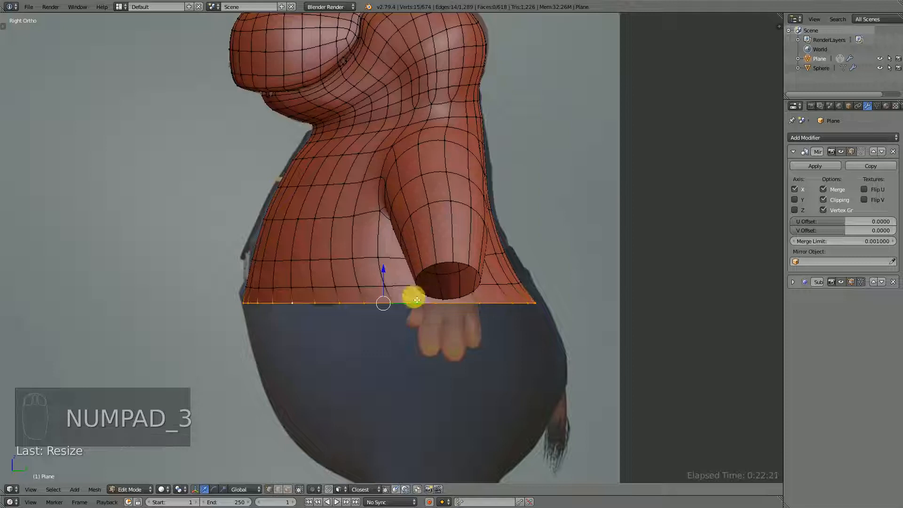
alt+right_click(348, 286)
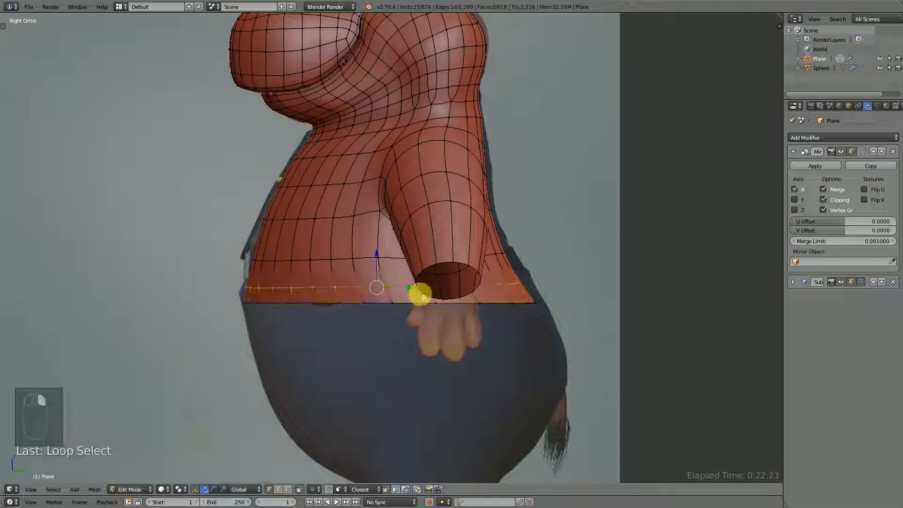
drag(378, 261, 378, 265)
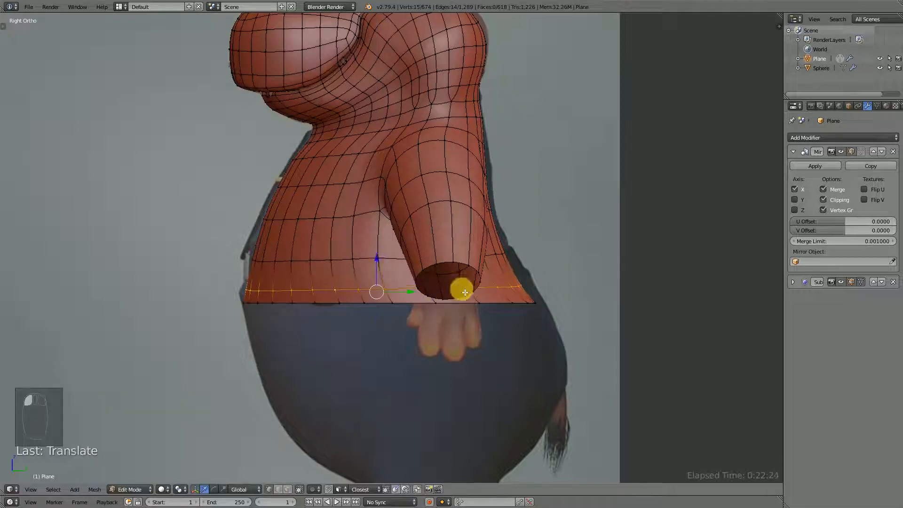
key(s)
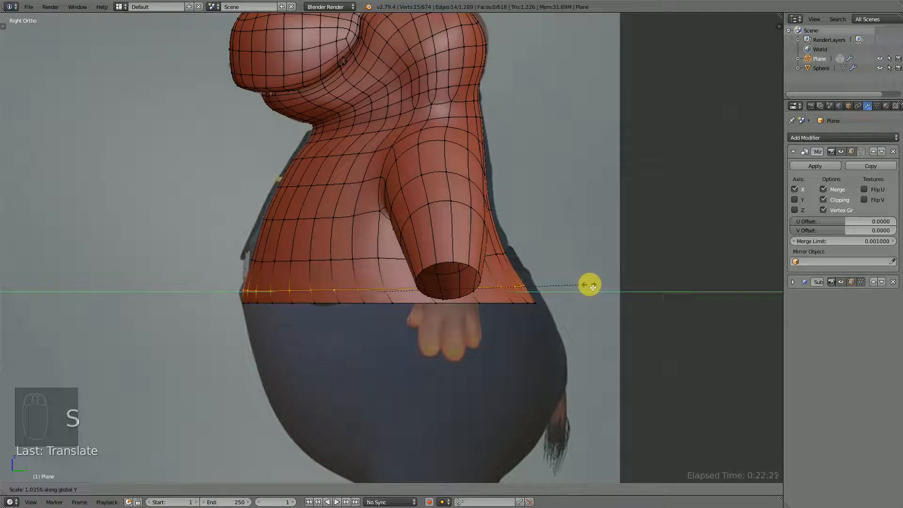
click(591, 287)
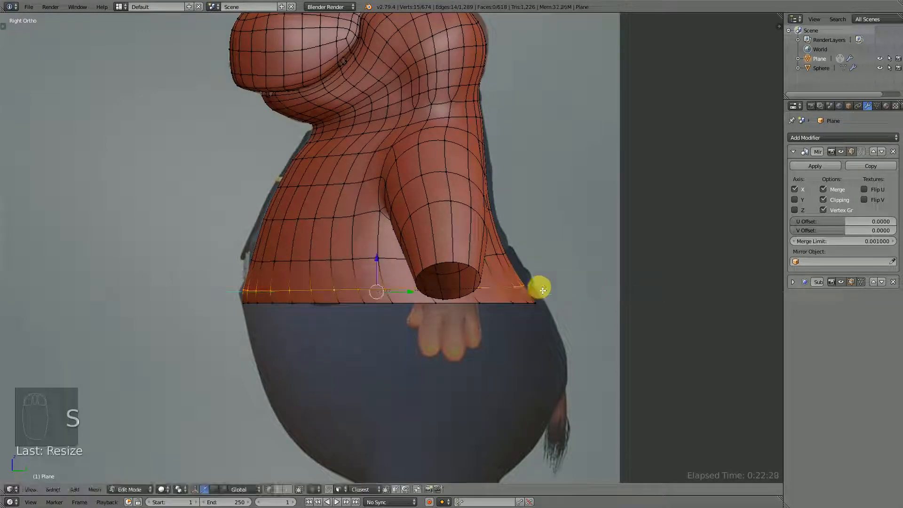
drag(414, 296, 418, 298)
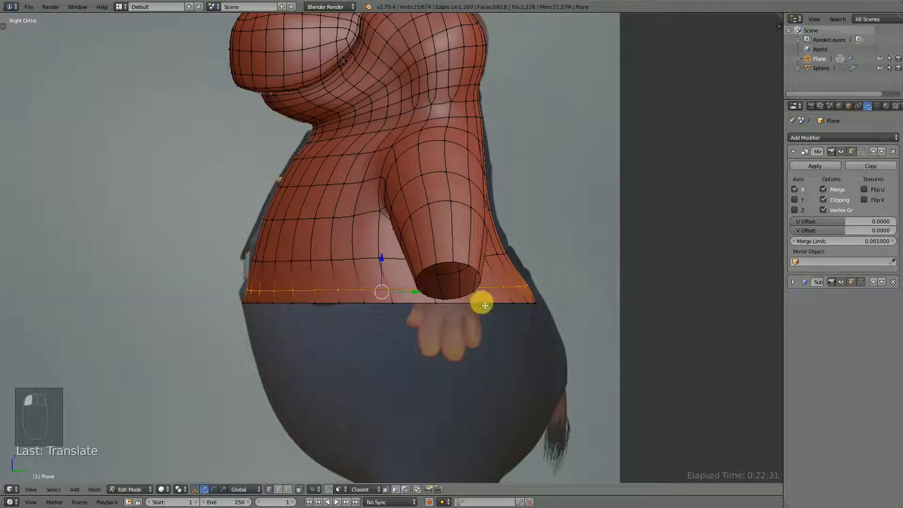
key(s)
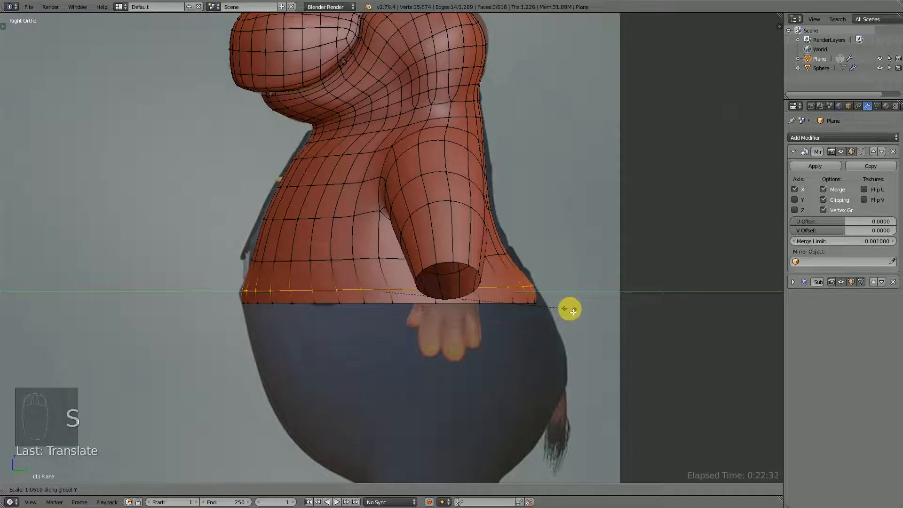
click(570, 311)
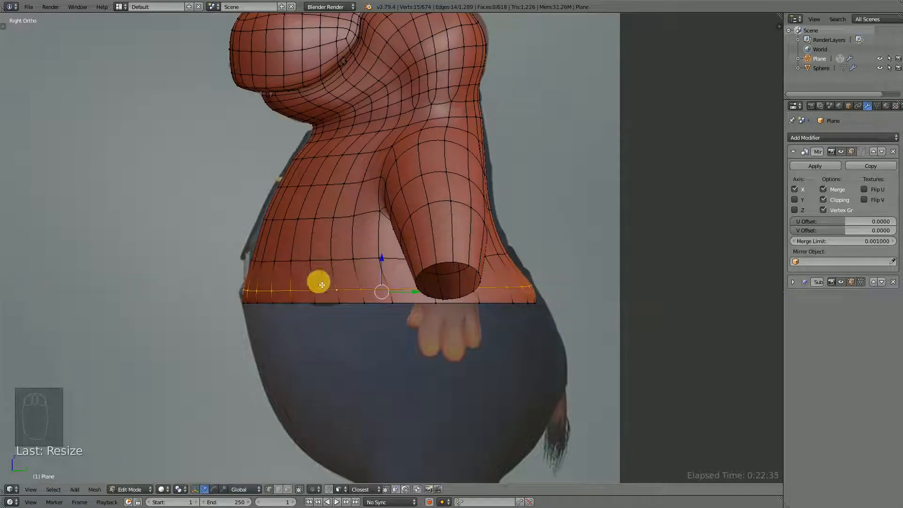
- Flatten the second edge loop above the hem along Z to about 0.27 and rotate it slightly in side view
alt+right_click(367, 261)
key(s)
key(z)
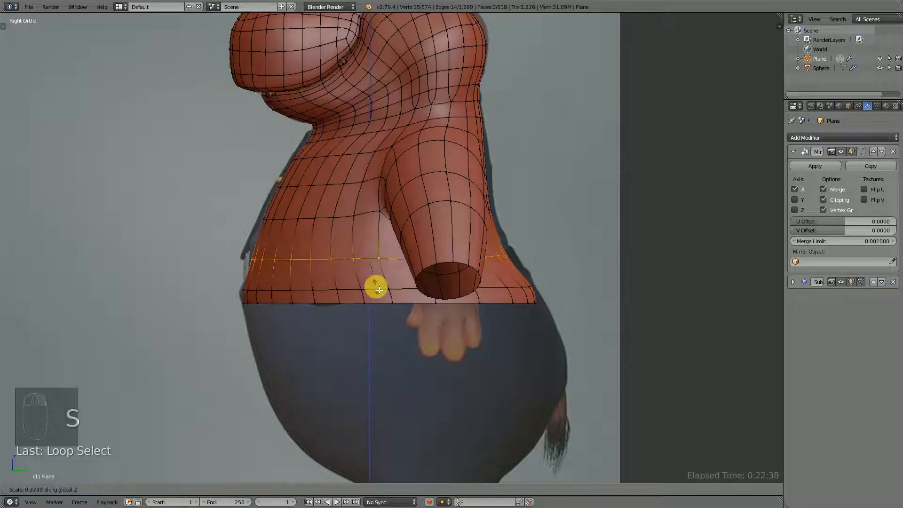
click(379, 290)
key(r)
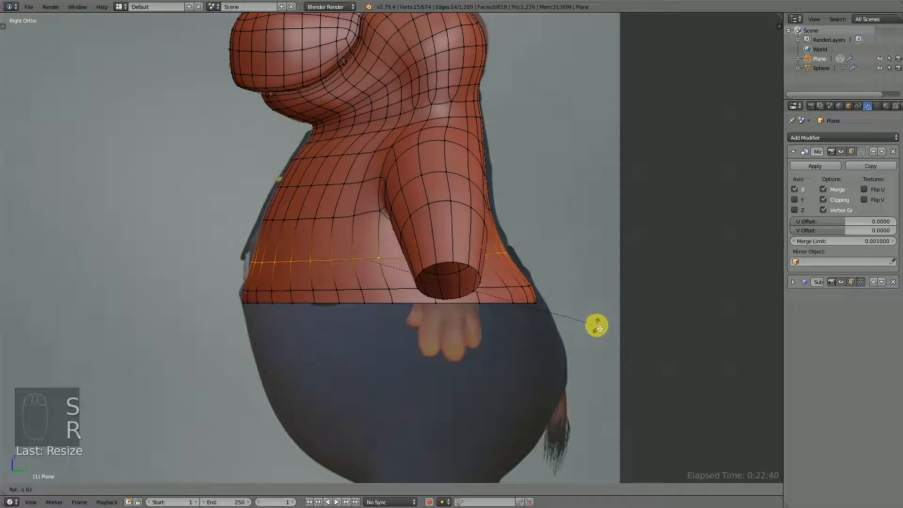
click(611, 297)
- Widen the second loop above the hem along Y by about 1.03, reposition it upward and forward, and flatten it along Z to about 0.67
key(s)
key(y)
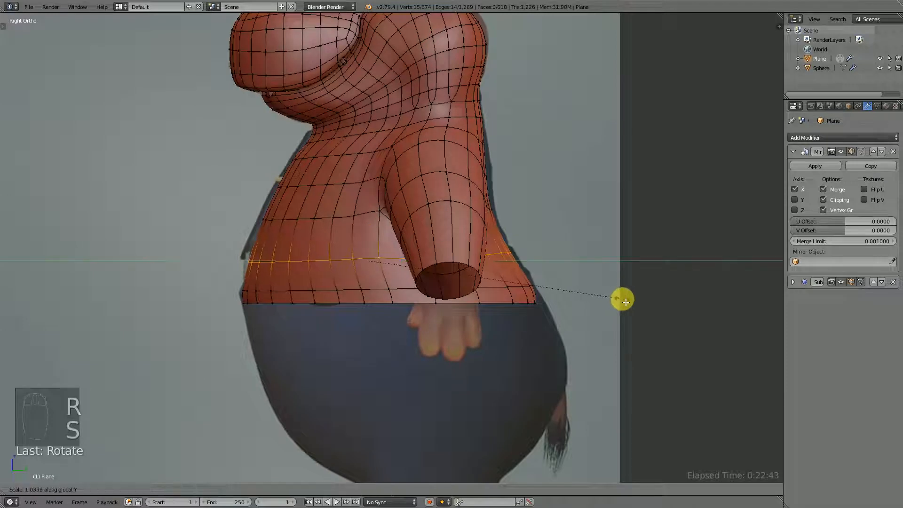
click(627, 302)
drag(372, 231, 376, 225)
drag(405, 255, 401, 256)
key(s)
key(z)
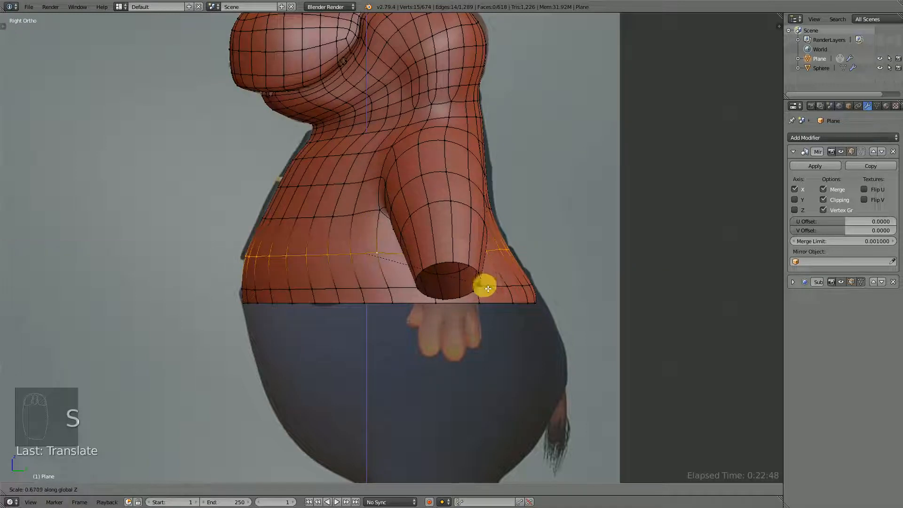
click(491, 288)
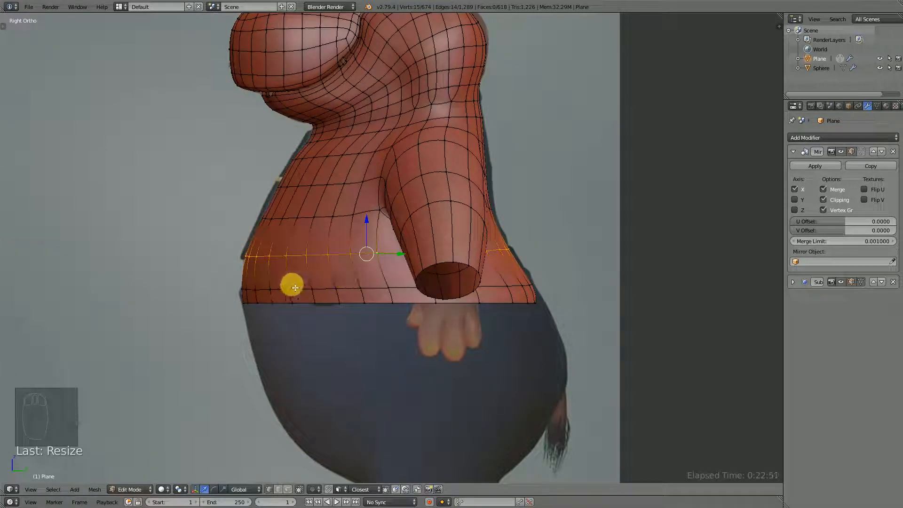
- Add an edge loop between the two loops above the hem and raise it slightly
key(ctrl+r)
click(270, 276)
click(273, 276)
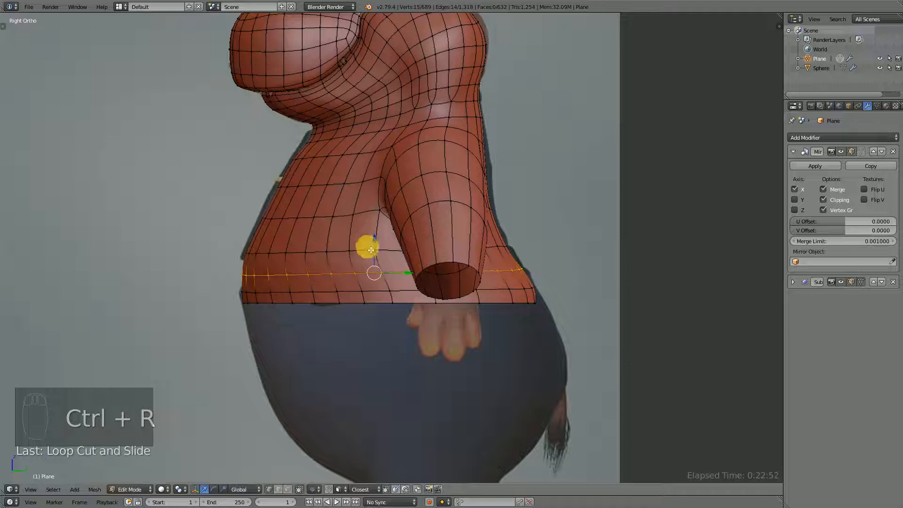
drag(371, 250, 382, 235)
- Narrow the added loop slightly along Y and raise it to just below the loop above it to form a fold
key(s)
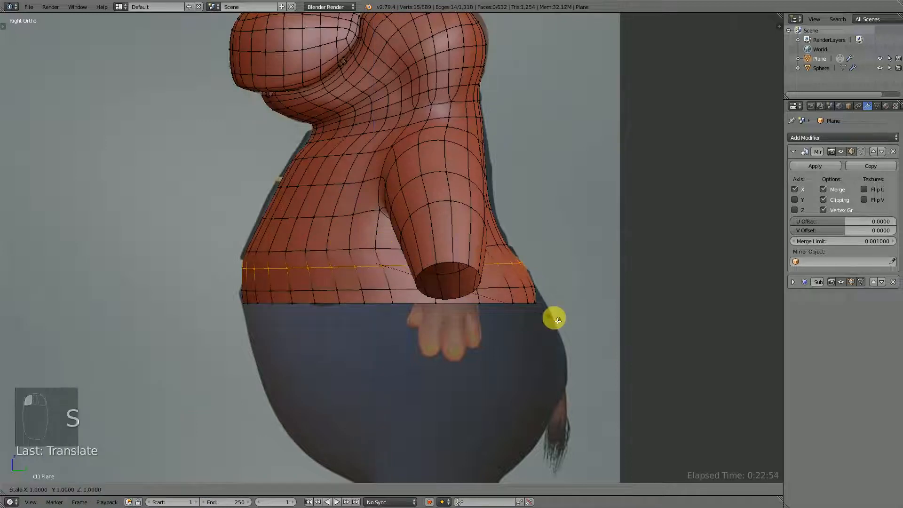
key(y)
click(545, 318)
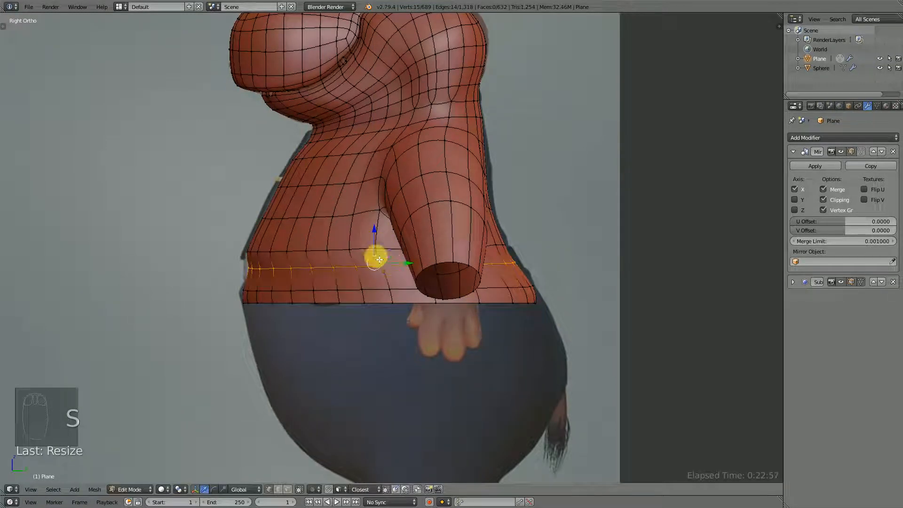
drag(377, 236, 380, 225)
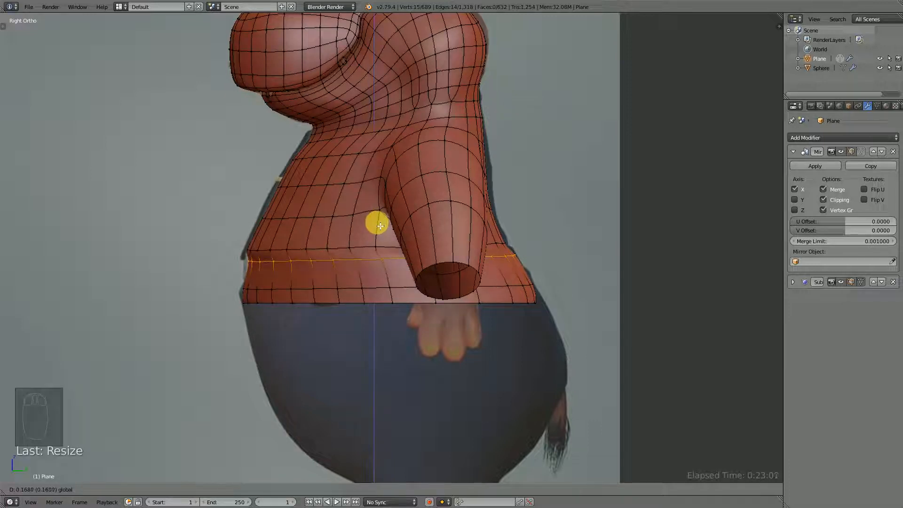
drag(380, 226, 381, 227)
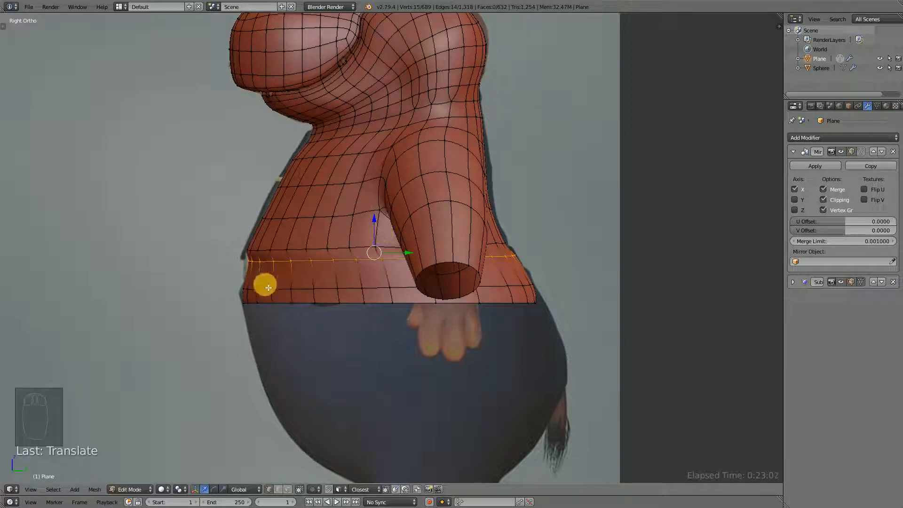
- Add another edge loop in the band above the hem, narrow it slightly along Y and lower it toward the hem
key(ctrl+r)
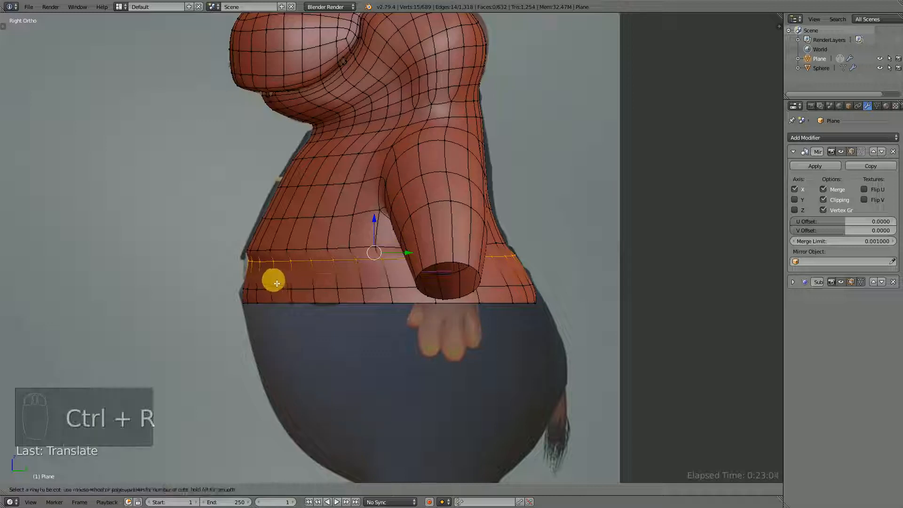
click(274, 283)
click(280, 293)
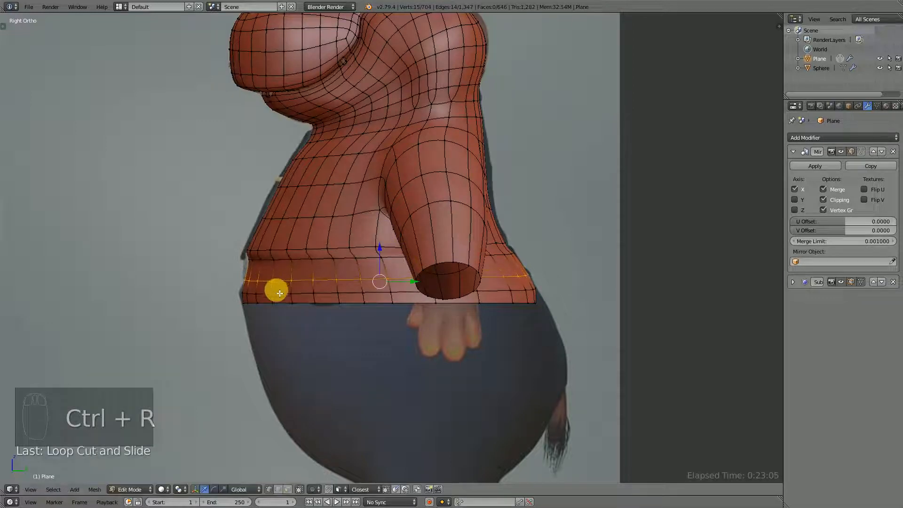
key(s)
key(y)
click(578, 345)
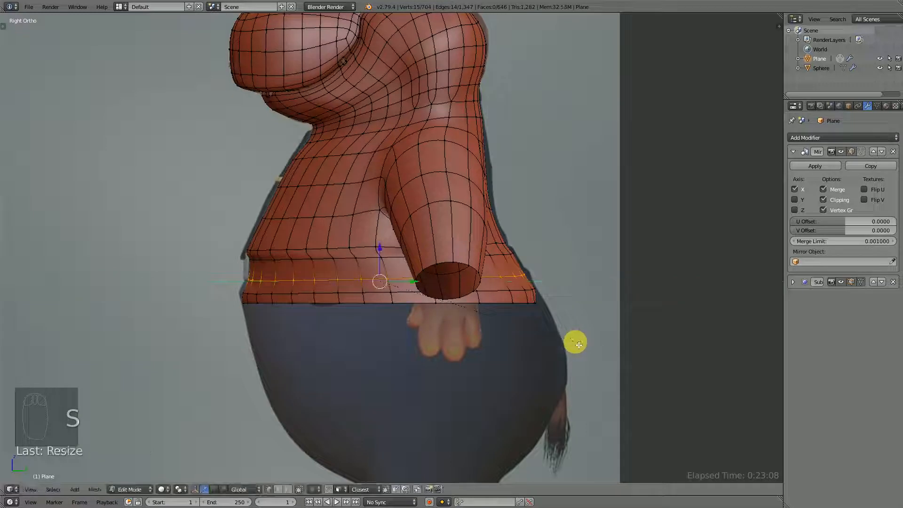
drag(379, 250, 383, 256)
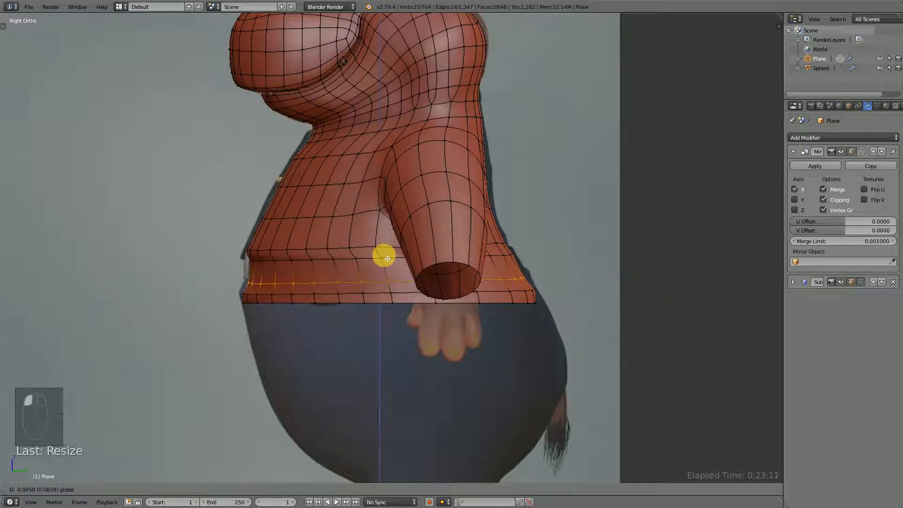
- Raise the edge loop directly above the hem slightly and shift the open hem loop slightly backward along Y
alt+right_click(381, 295)
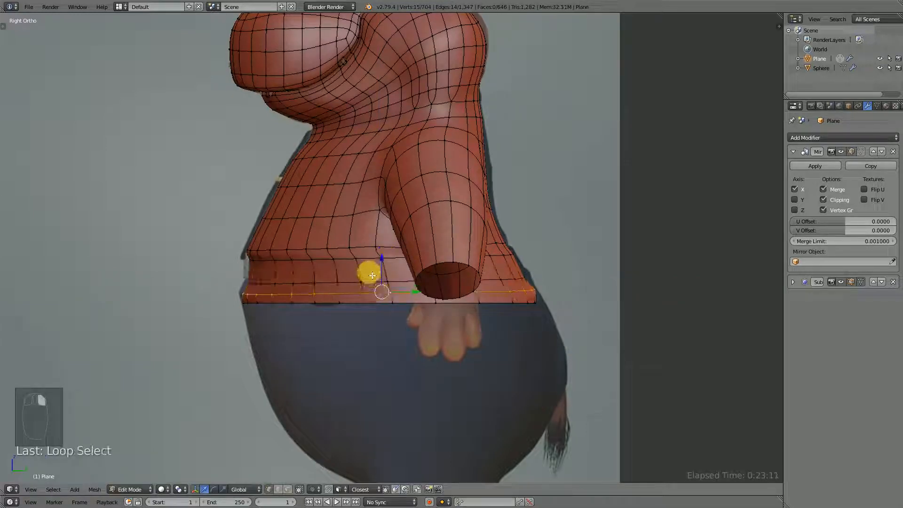
drag(384, 263, 385, 261)
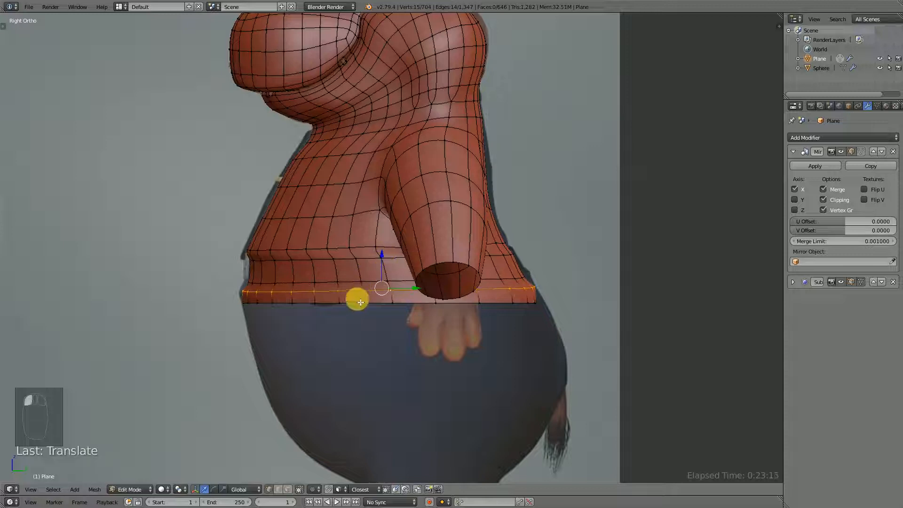
alt+right_click(362, 301)
scroll(439, 300, down, 3)
scroll(460, 302, up, 2)
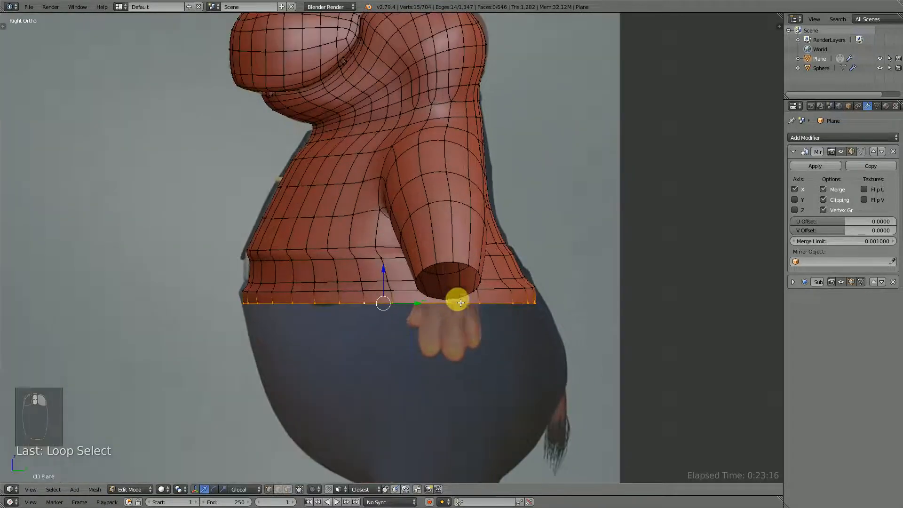
drag(424, 306, 417, 305)
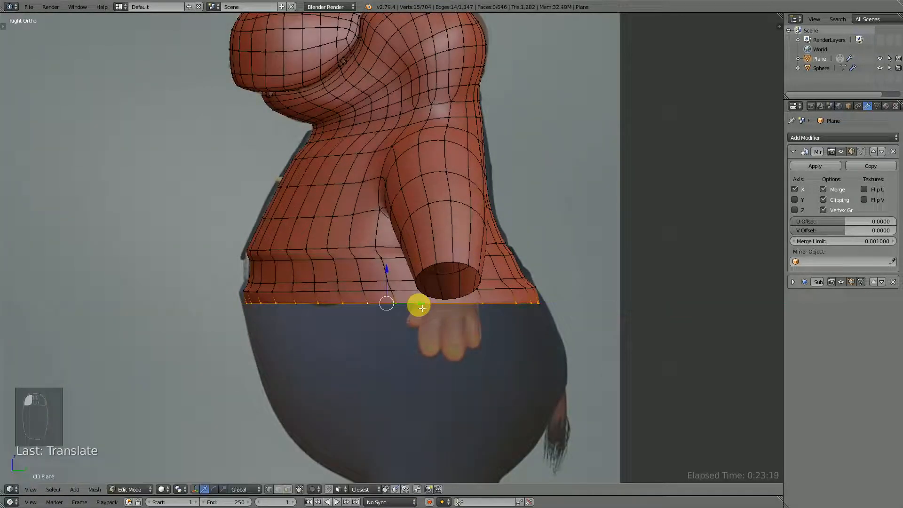
- Save the file, and in front view edge-slide the loop just above the shirt's fold upward by about 0.135
scroll(492, 307, down, 3)
key(ctrl+s)
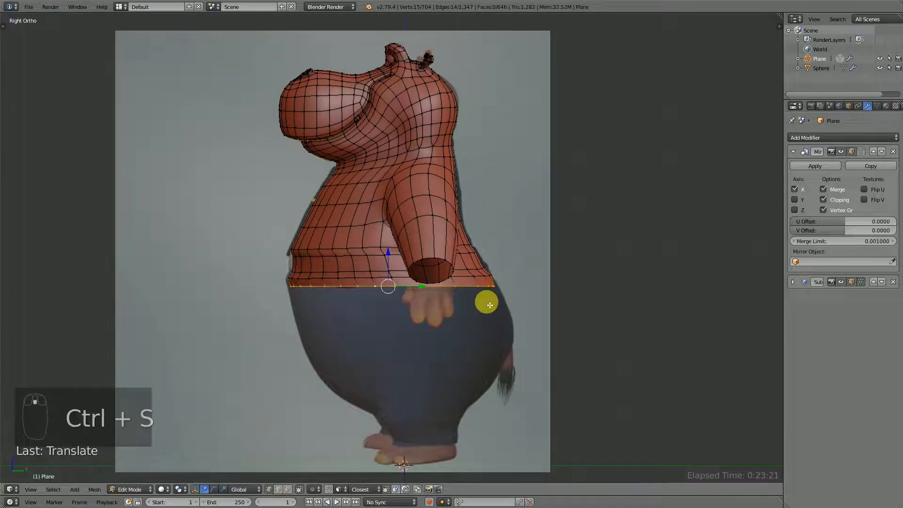
key(KP_1)
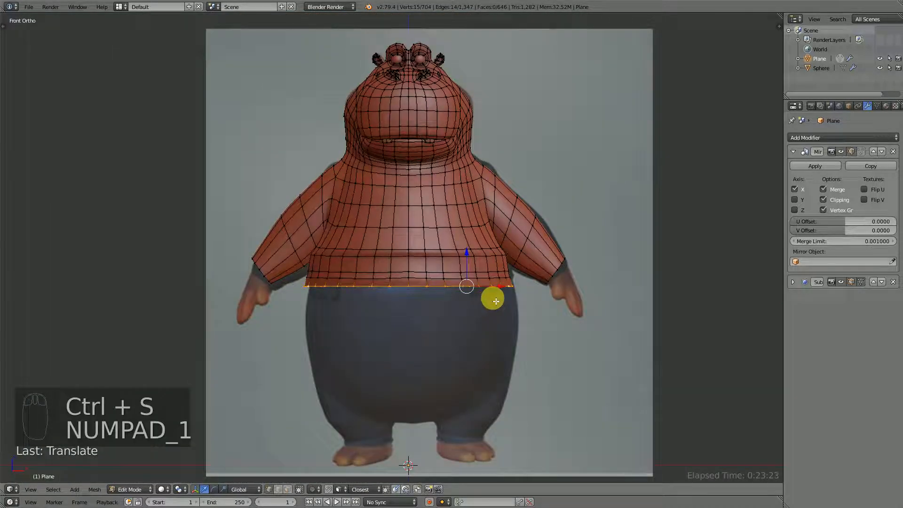
scroll(496, 301, up, 2)
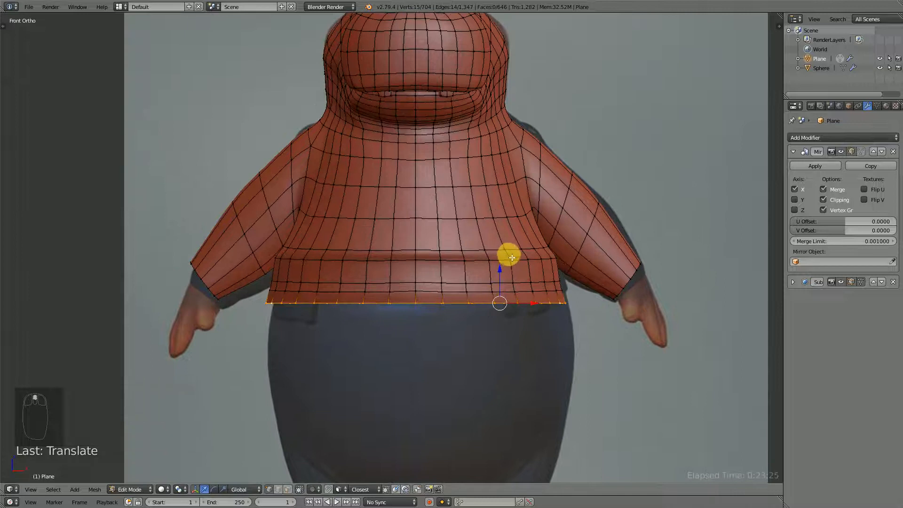
alt+right_click(500, 251)
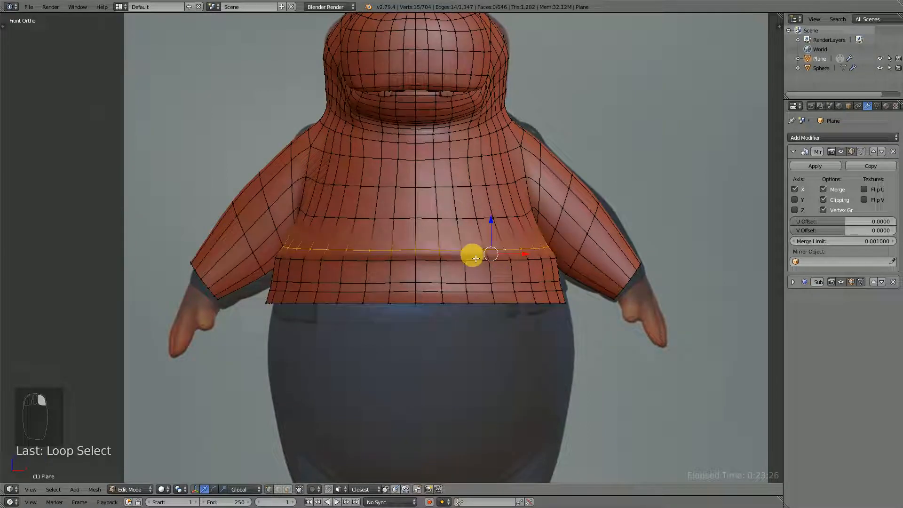
key(g)
key(g)
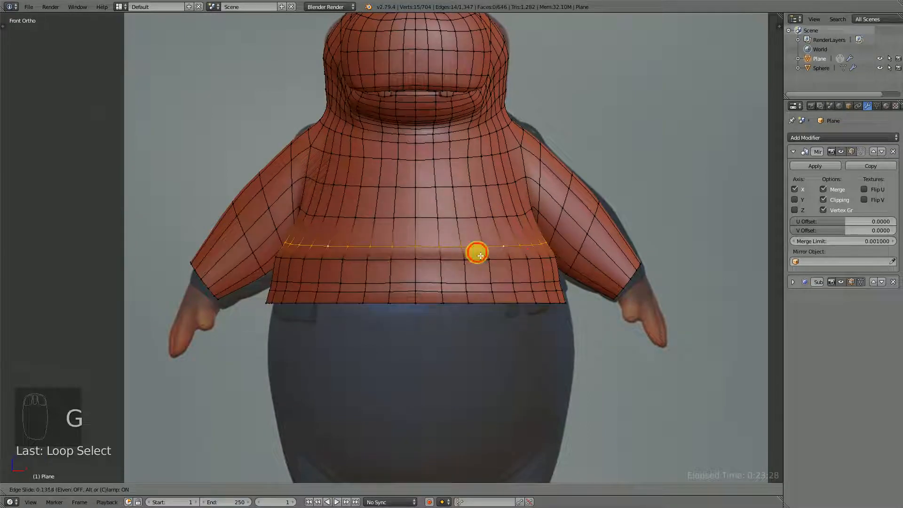
click(480, 256)
scroll(481, 263, down, 3)
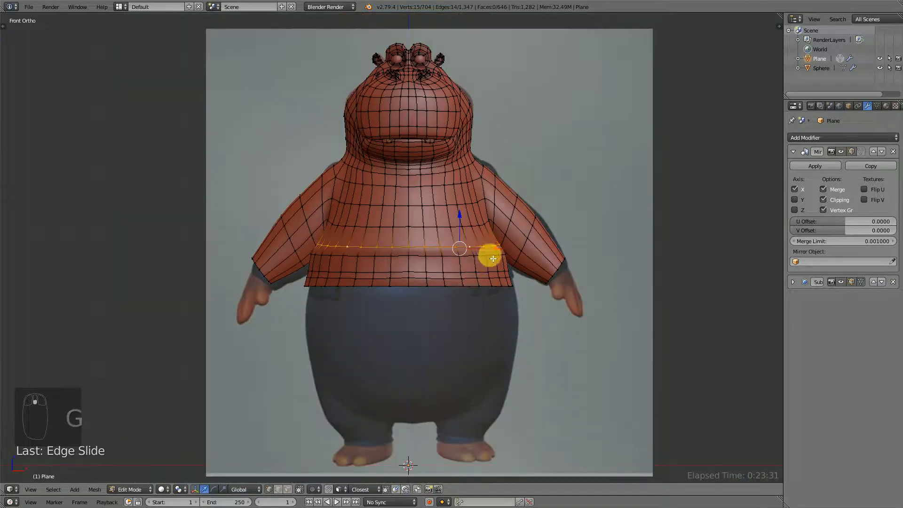
- Dissolve the vertical edge loop beside the centre line that runs from the mouth down the torso front to the hem
middle_drag(488, 252, 382, 272)
mouse_move(447, 249)
middle_down()
mouse_move(492, 238)
mouse_move(524, 247)
mouse_move(464, 257)
mouse_move(449, 249)
middle_up()
scroll(440, 260, up, 2)
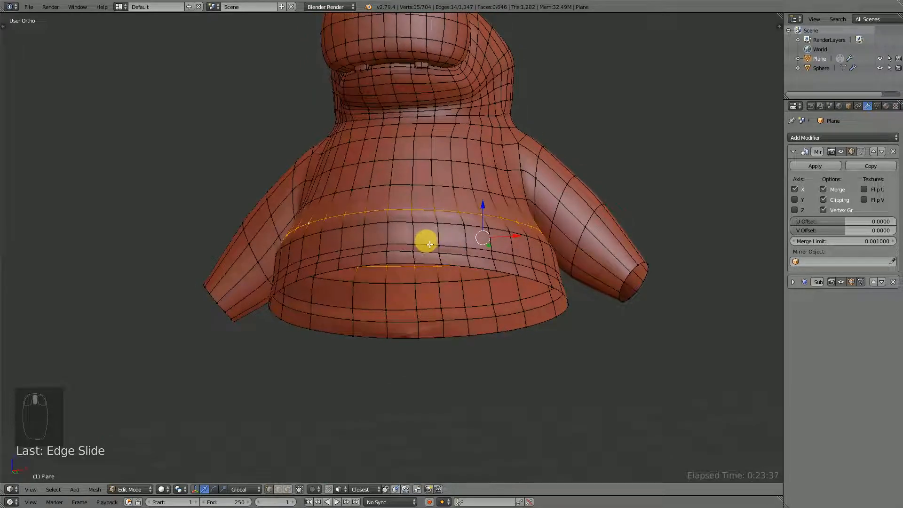
alt+right_click(422, 197)
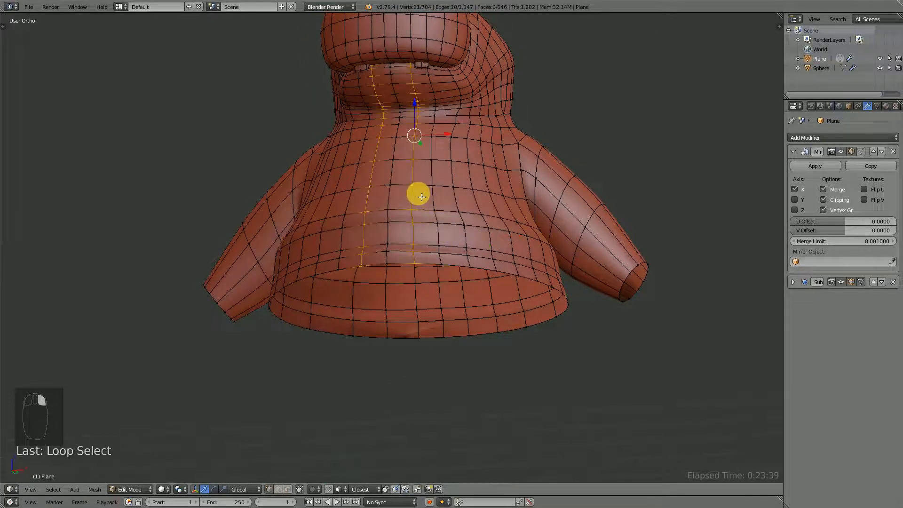
middle_drag(480, 213, 461, 216)
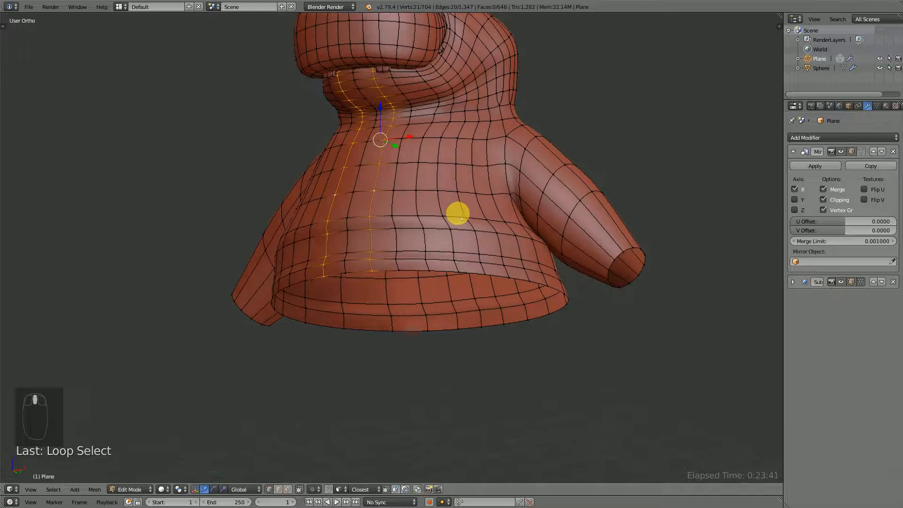
key(x)
click(460, 214)
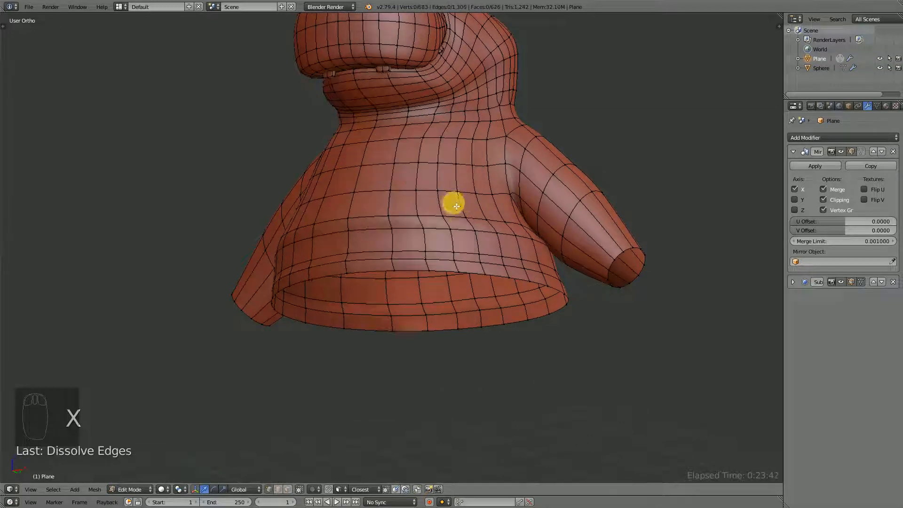
- Dissolve a second vertical edge loop on the torso front, farther out toward the arm
alt+right_click(455, 206)
mouse_move(443, 204)
middle_down()
mouse_move(464, 205)
mouse_move(421, 218)
mouse_move(471, 224)
mouse_move(456, 230)
mouse_move(433, 218)
middle_up()
key(x)
click(453, 205)
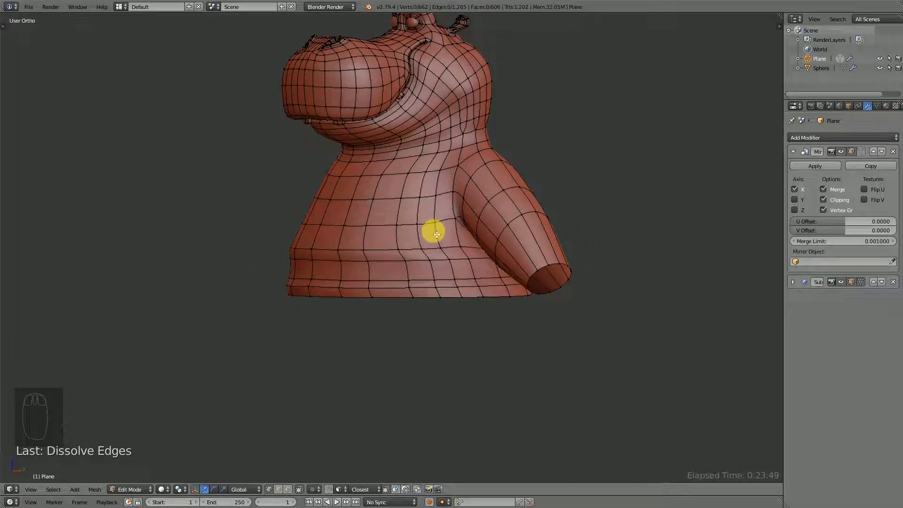
- Dissolve the vertical edge loop running from the cheek down past the front of the armpit to the hem
alt+right_click(437, 240)
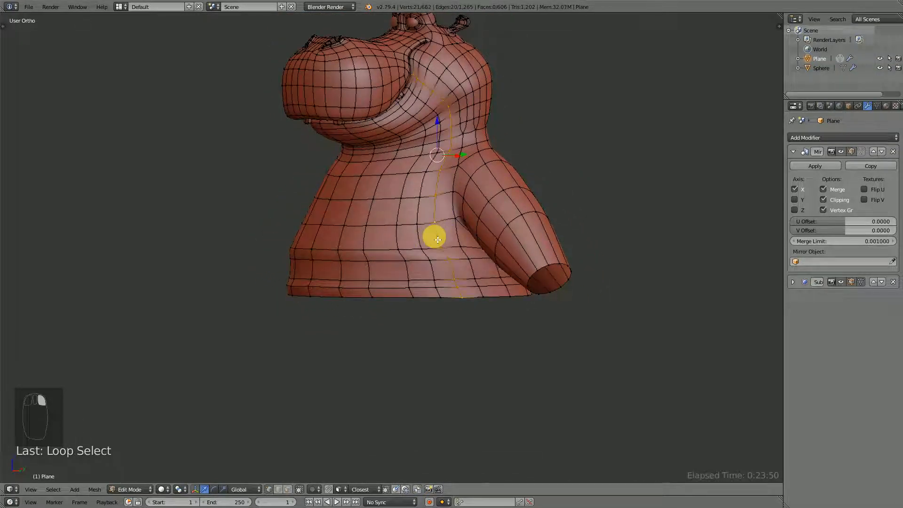
key(x)
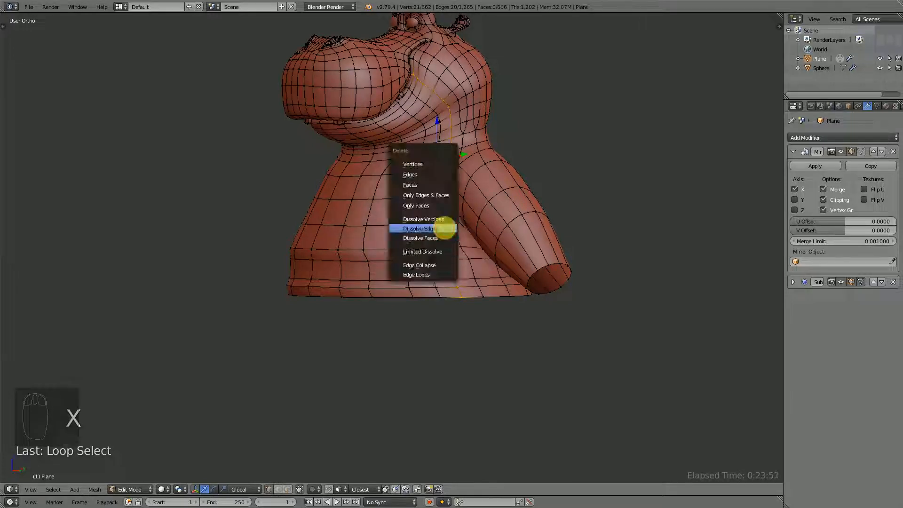
click(444, 228)
middle_drag(445, 228, 329, 265)
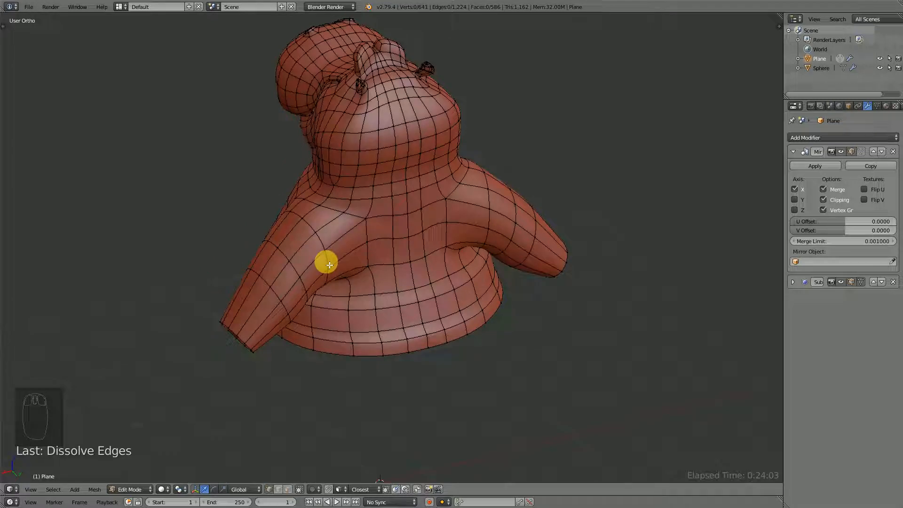
middle_drag(385, 226, 384, 228)
- In front view, extrude the open hem loop straight down about 1.05 to start the trousers
key(KP_1)
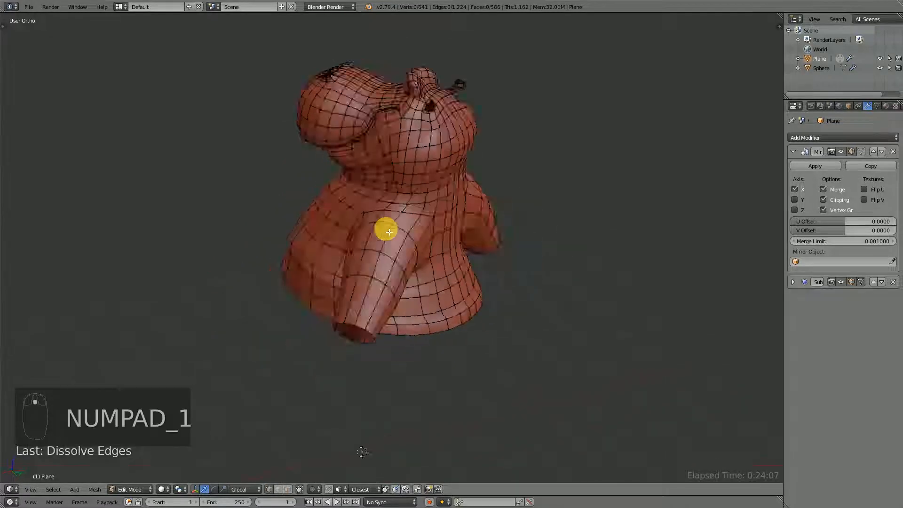
scroll(389, 232, up, 3)
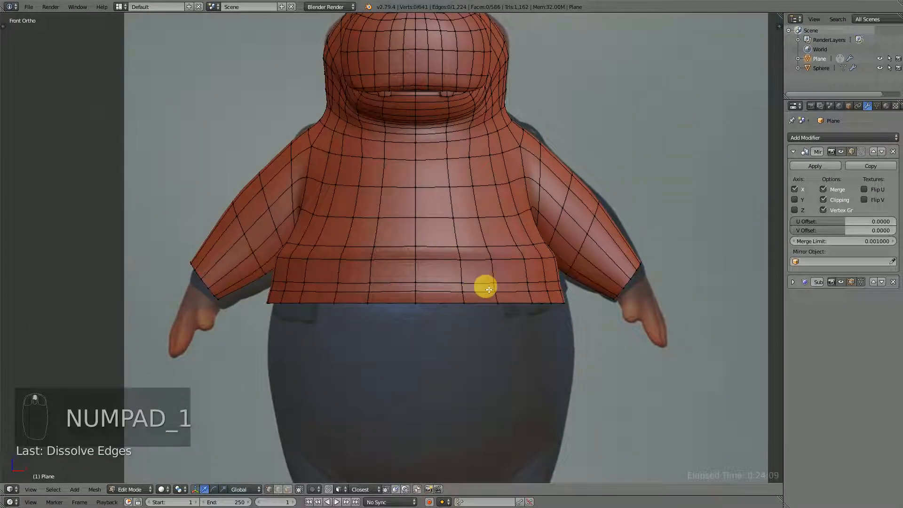
scroll(520, 210, down, 4)
scroll(583, 216, up, 3)
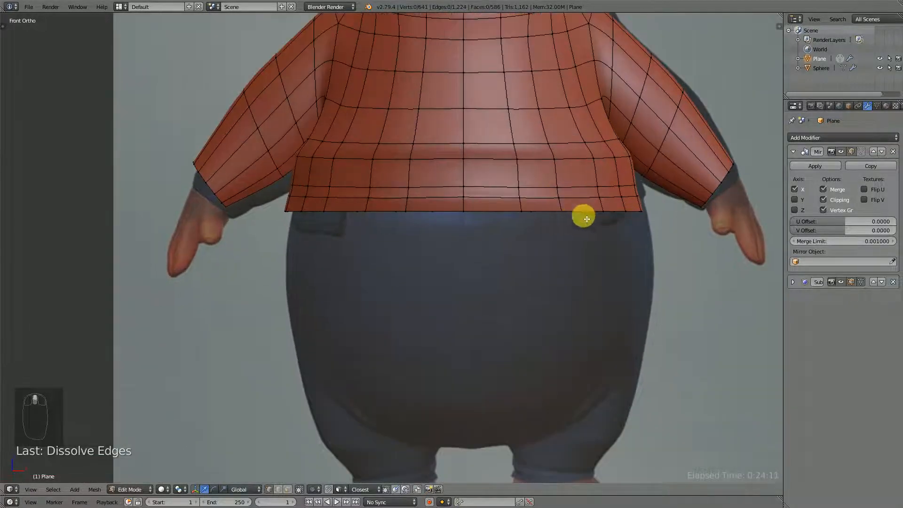
alt+right_click(583, 214)
scroll(540, 210, down, 3)
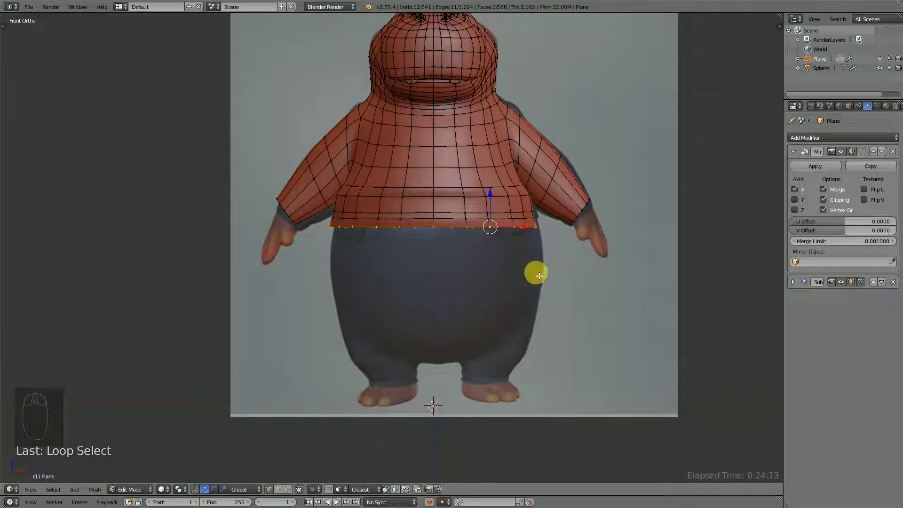
key(e)
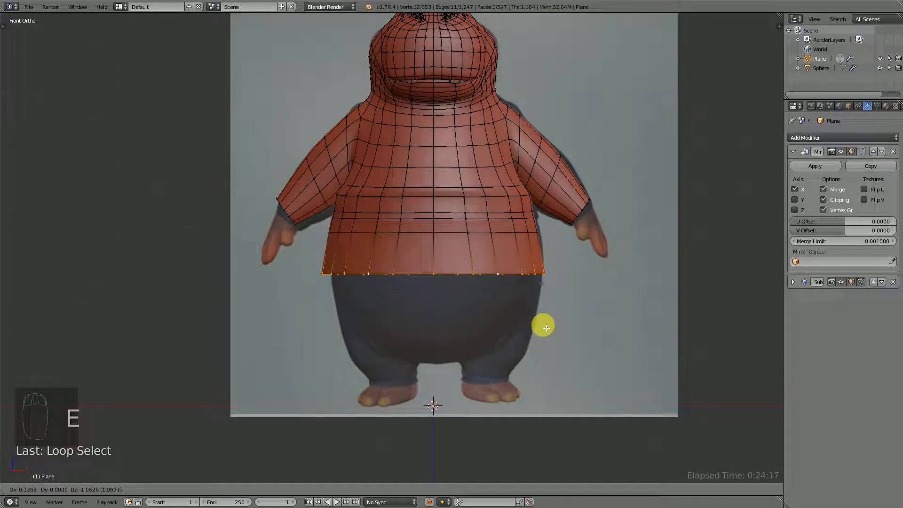
click(542, 329)
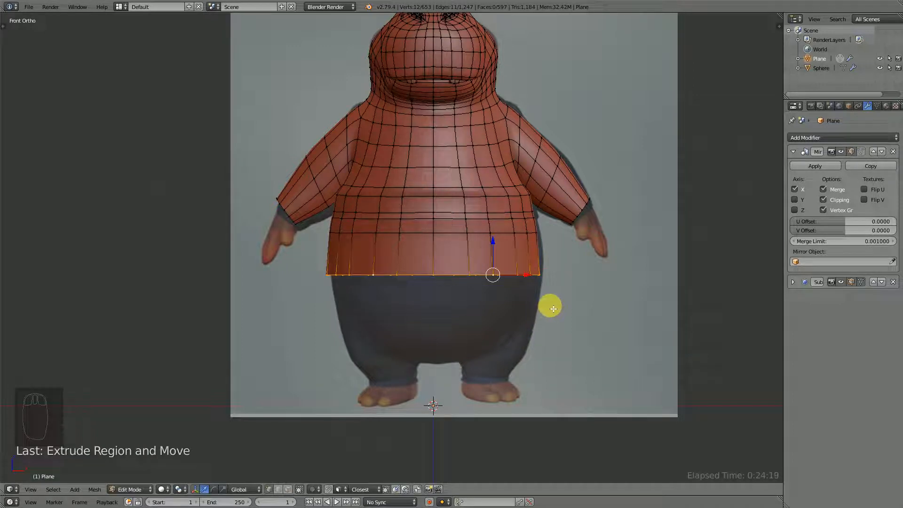
- In side view, shift the extruded loop backward and slightly down, and widen it slightly along Y to follow the trousers' outline
key(KP_3)
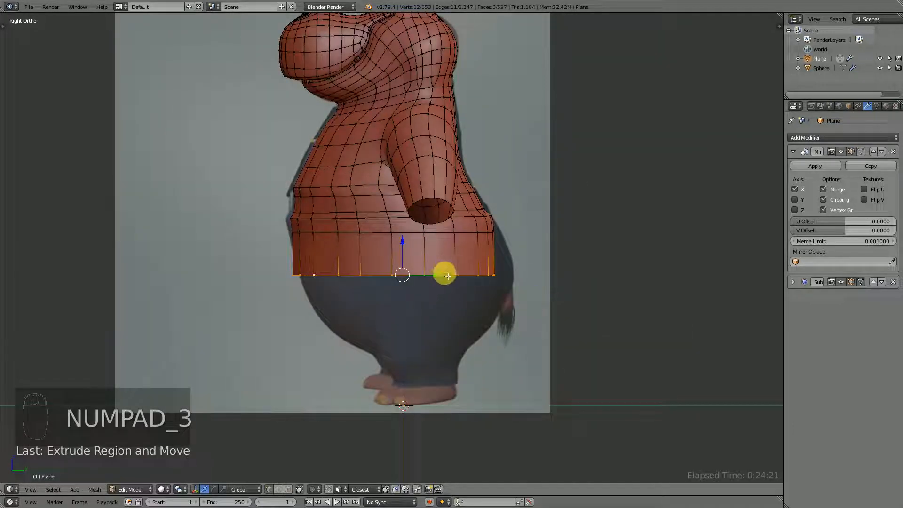
drag(448, 276, 454, 280)
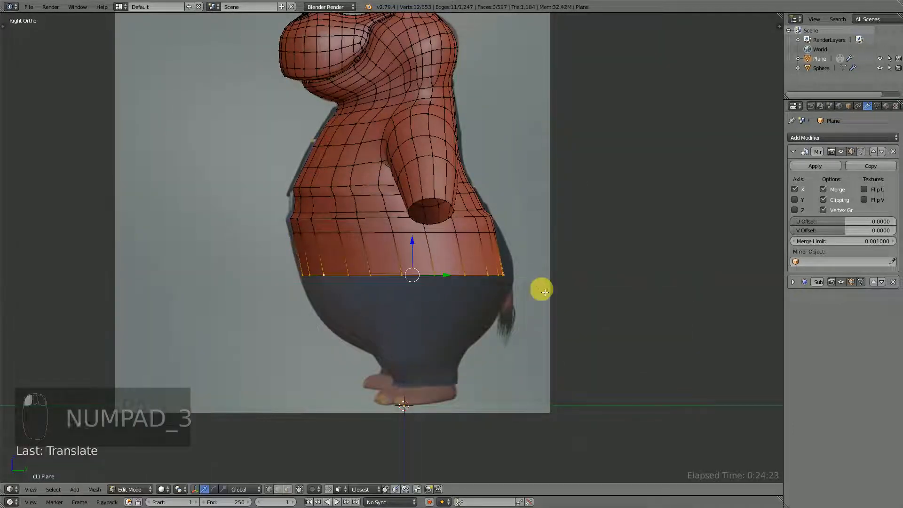
key(s)
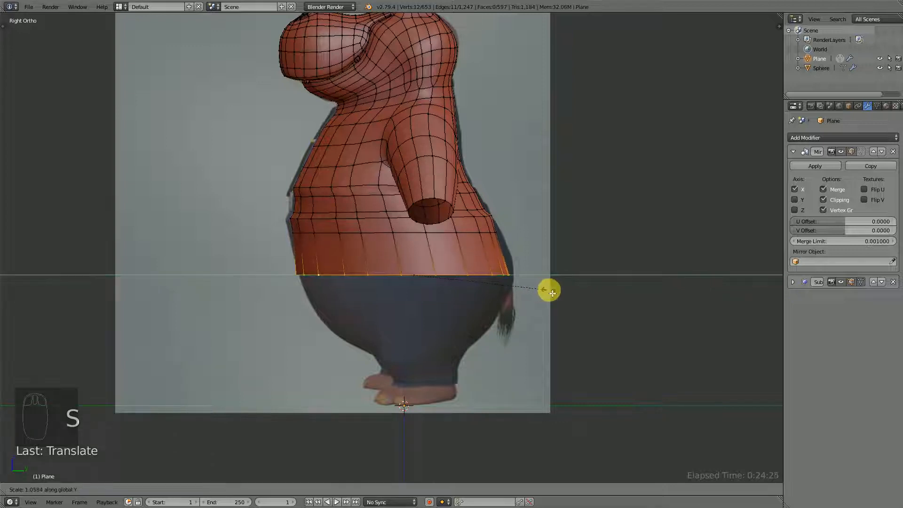
click(545, 292)
drag(442, 272, 476, 278)
- Extrude the open loop down about 1.9 to the trouser crotch level and narrow it along Y
key(e)
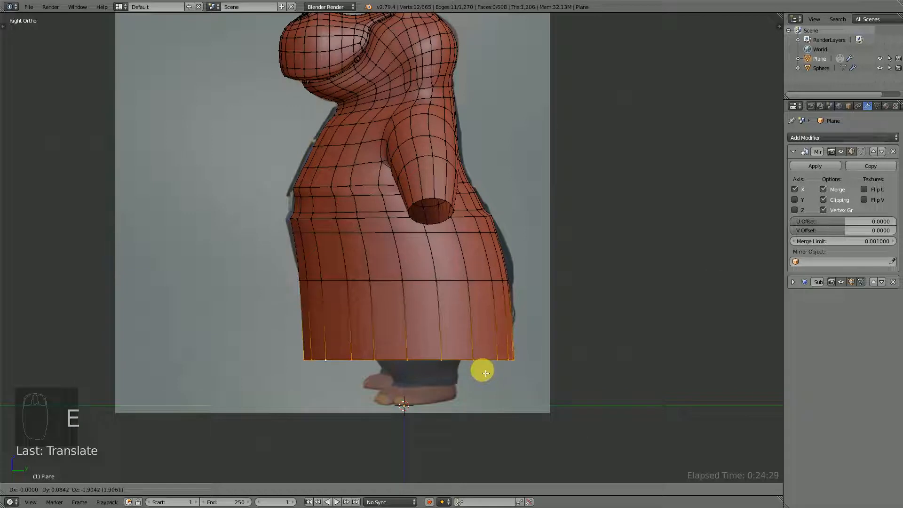
click(486, 369)
key(s)
key(y)
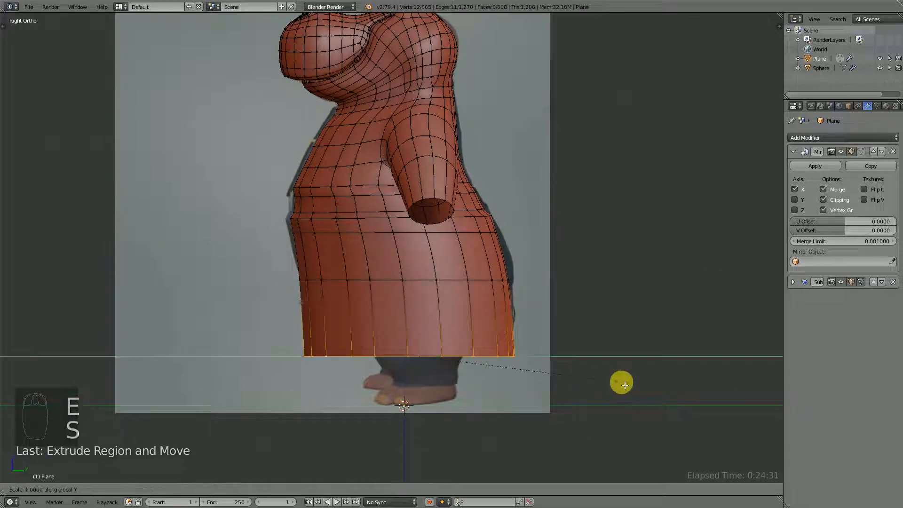
click(530, 367)
- In front view, raise the new open loop by about 0.7 along Z to above the crotch
key(KP_1)
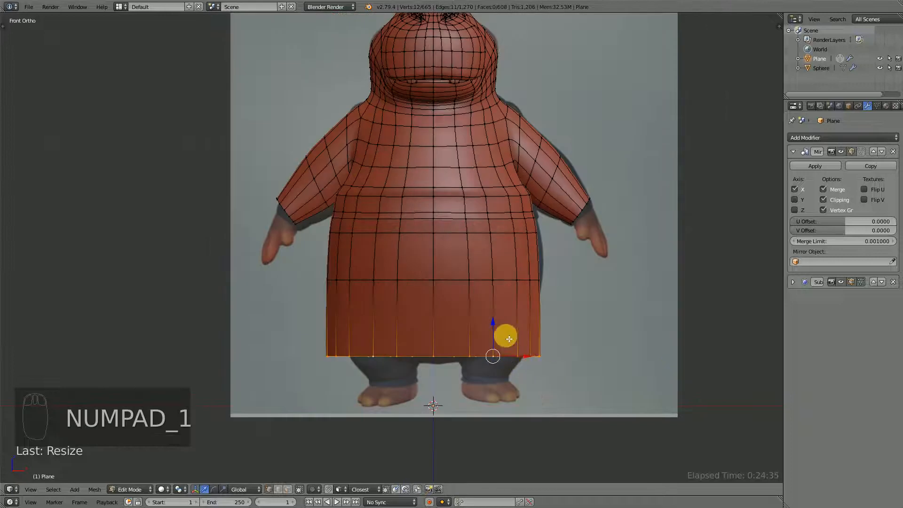
key(g)
key(z)
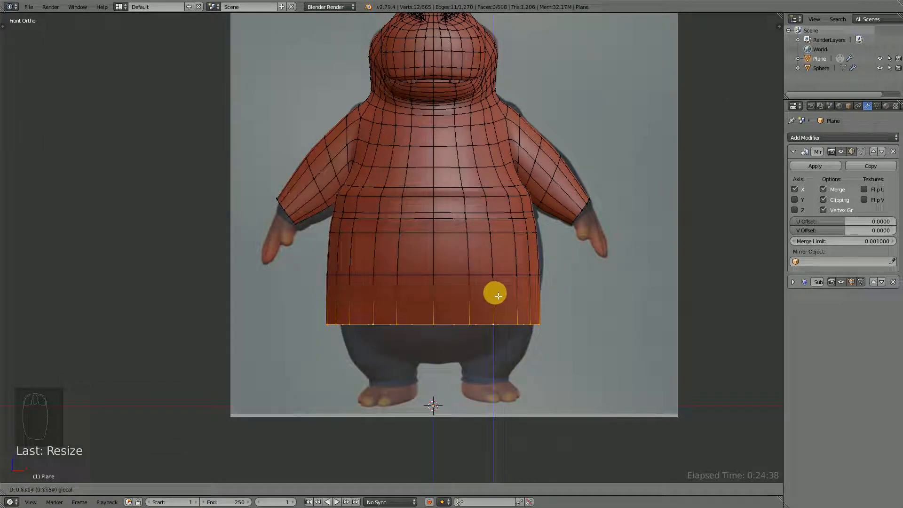
click(498, 296)
- Slide the open loop's front vertex nearest the centre line inward along the bottom edge
scroll(501, 345, up, 3)
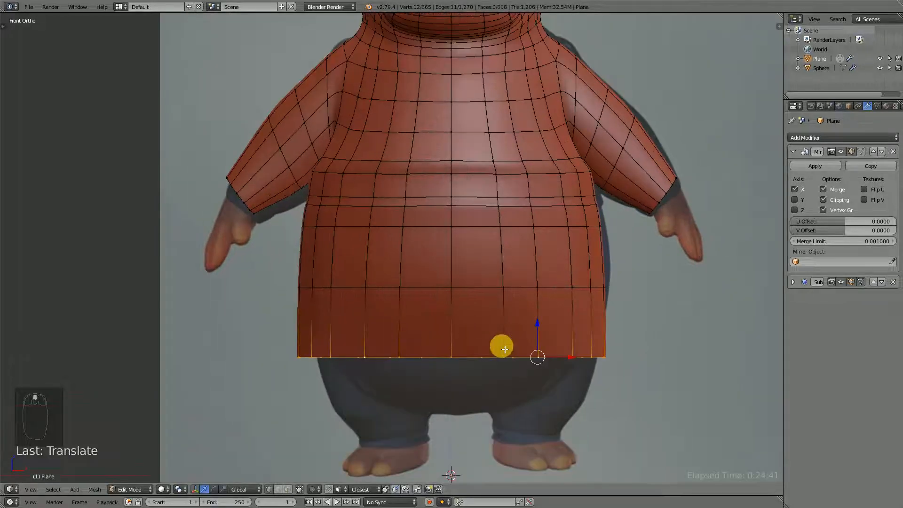
scroll(503, 347, down, 3)
scroll(503, 348, up, 1)
right_click(494, 337)
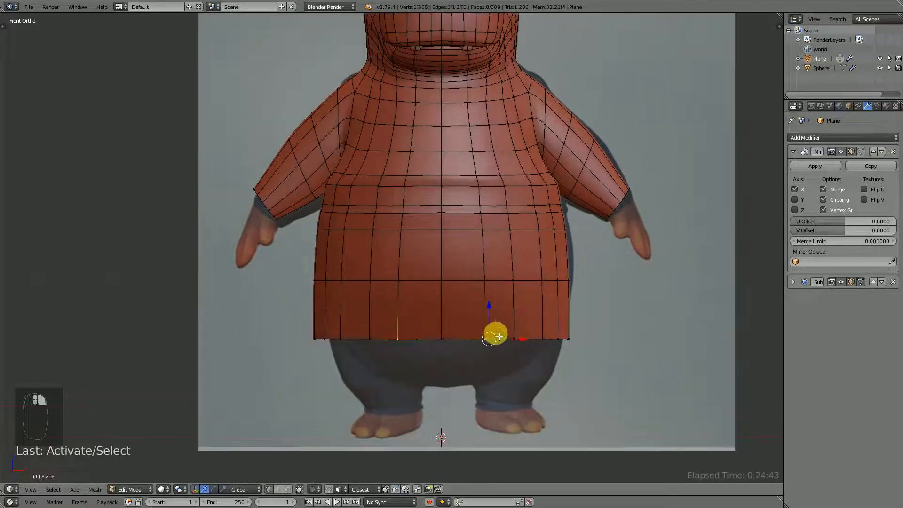
key(g)
key(g)
click(469, 342)
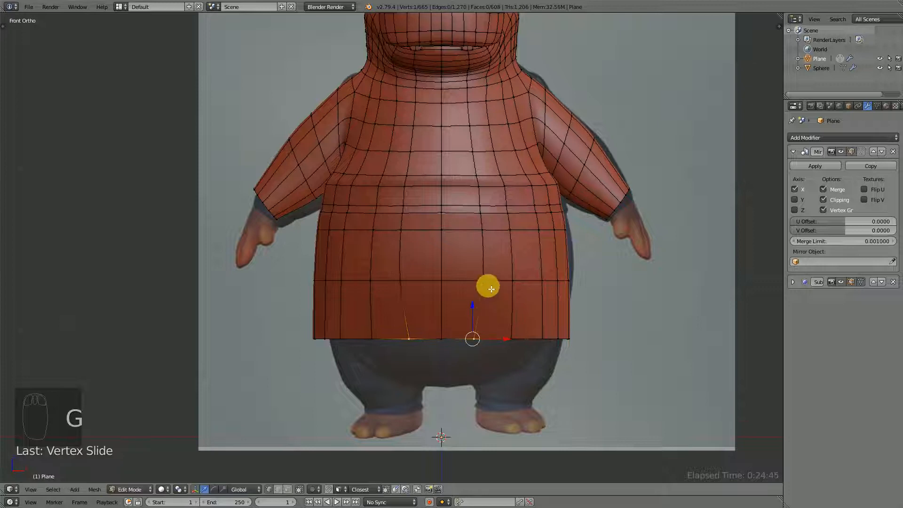
- Slide the two vertices above it in the same column inward toward the centre line
right_click(488, 289)
key(g)
key(g)
click(473, 287)
right_click(485, 241)
key(g)
key(g)
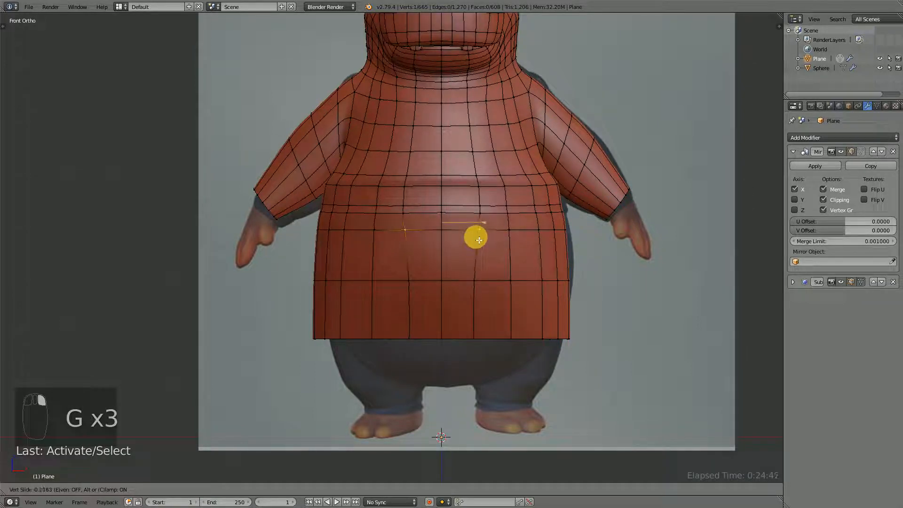
click(478, 237)
- Slide the next vertex outward along the trousers' open bottom edge toward the centre by about 0.18
right_click(515, 339)
key(g)
key(g)
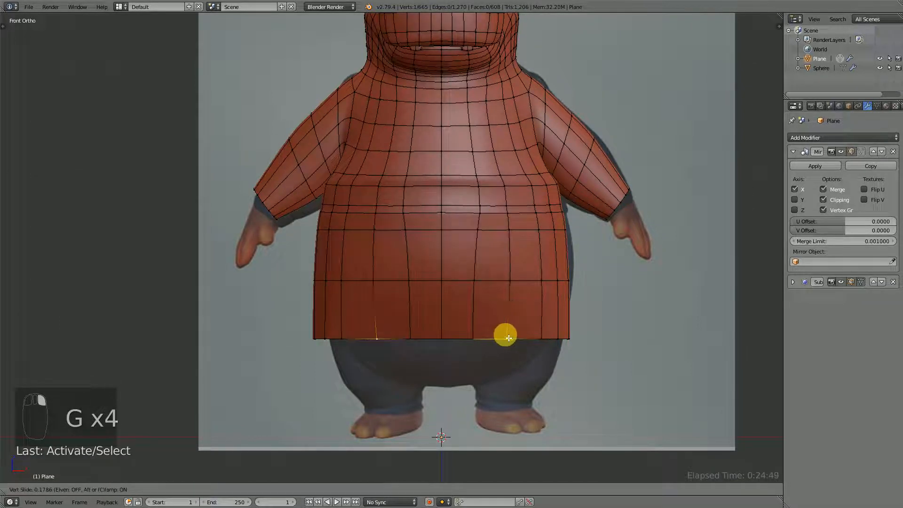
click(508, 337)
scroll(466, 338, down, 3)
scroll(456, 347, up, 3)
- Select the front edges of the trousers' open bottom loop and move them forward along Y to the belly outline in side view
middle_drag(456, 346, 440, 335)
right_click(452, 333)
right_click(470, 334)
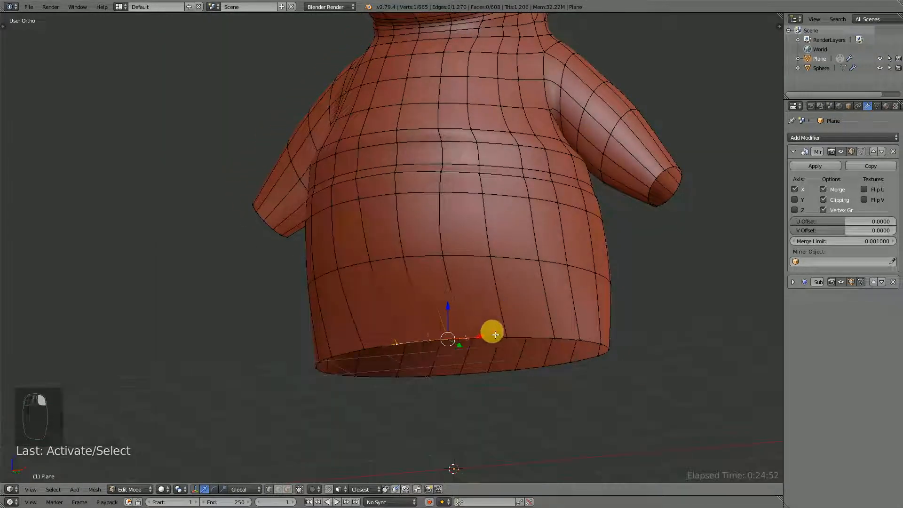
shift+right_click(507, 337)
key(KP_1)
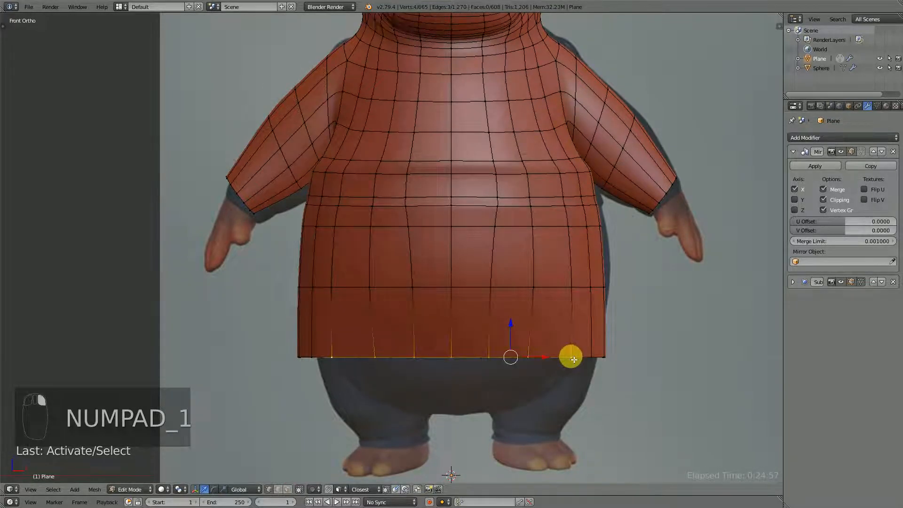
middle_drag(574, 360, 453, 368)
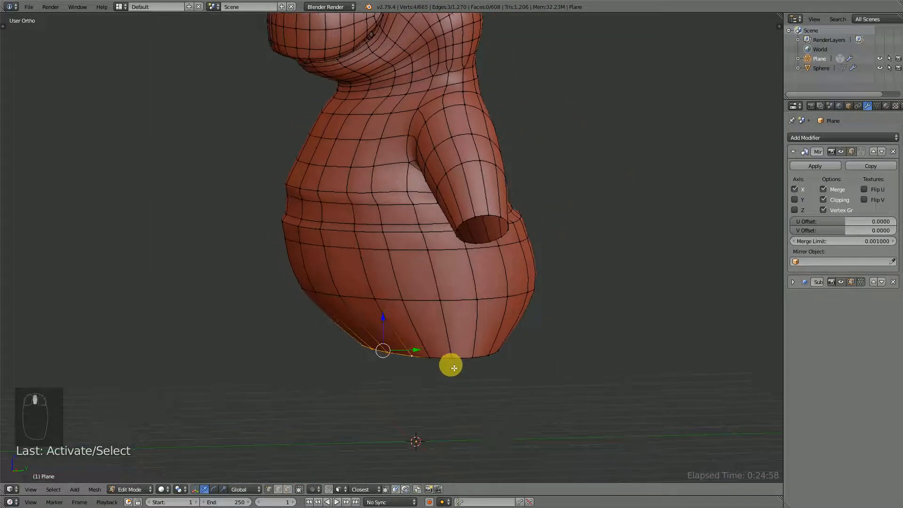
key(KP_3)
drag(383, 338, 358, 339)
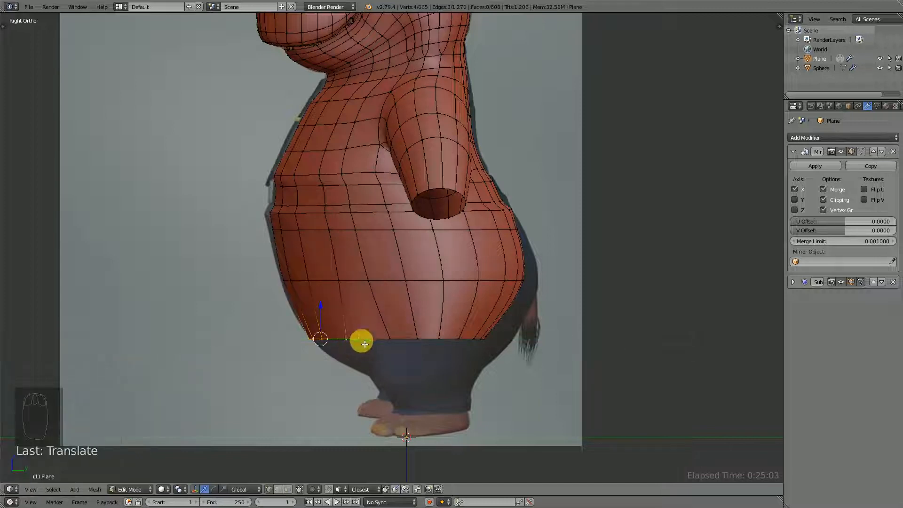
- Extrude the selected front edges twice, down and backward, following the underside of the belly
key(e)
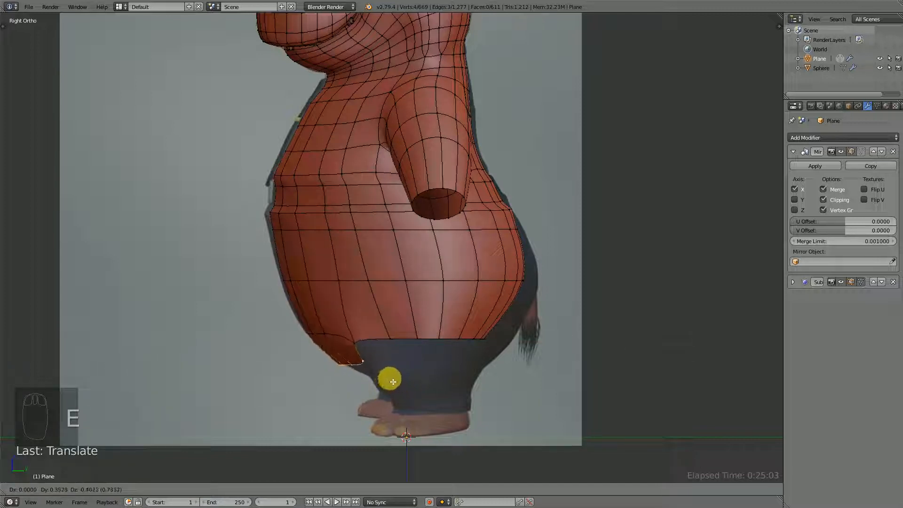
click(390, 375)
key(e)
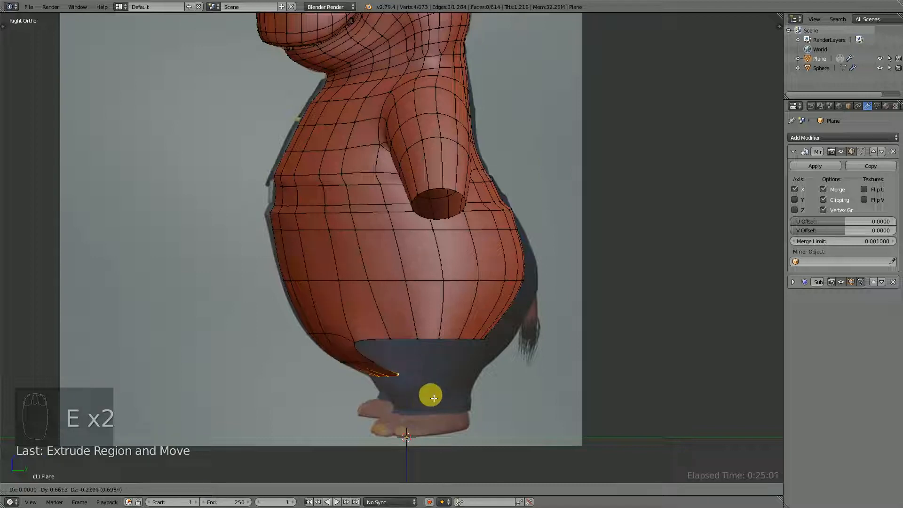
click(434, 400)
- Extrude the strip backward between the legs by about 0.79 and flatten its end edges along Y
key(e)
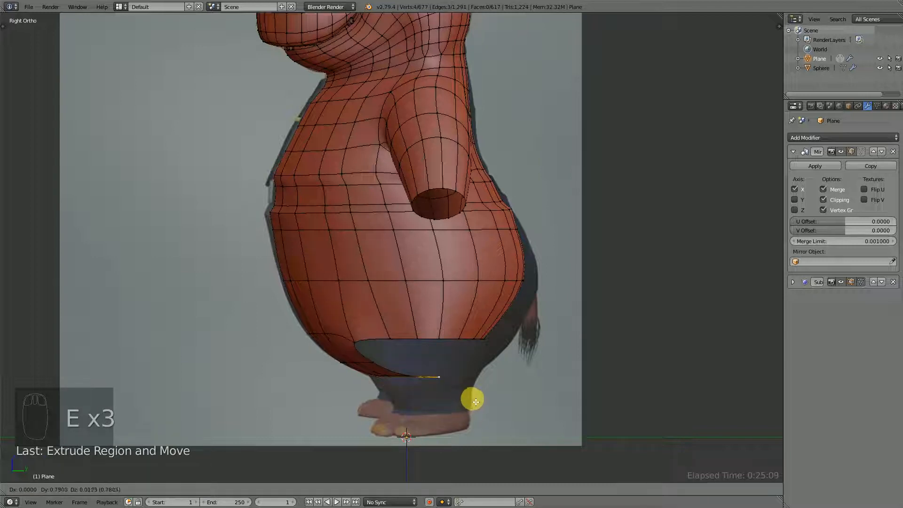
click(475, 402)
key(s)
key(y)
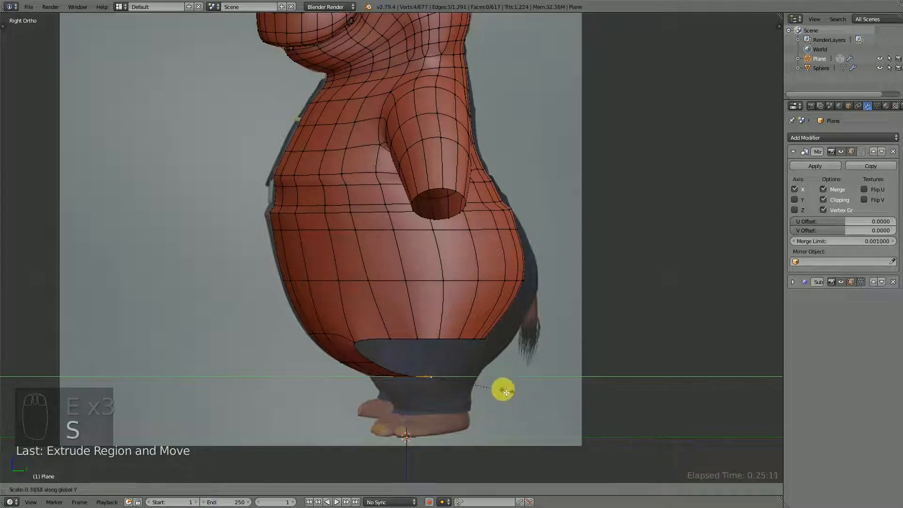
click(484, 381)
scroll(483, 374, down, 2)
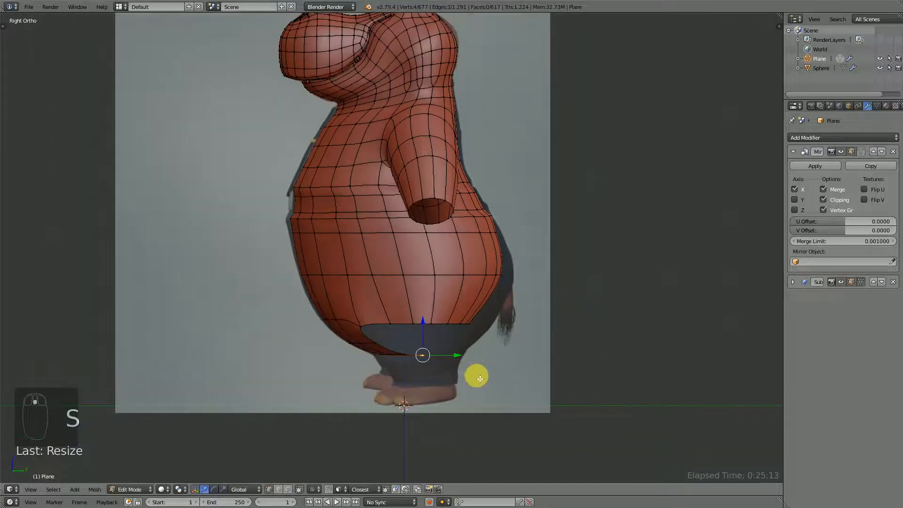
- Nudge the end edges of the strip between the legs slightly along X toward the centre
middle_drag(480, 379, 293, 318)
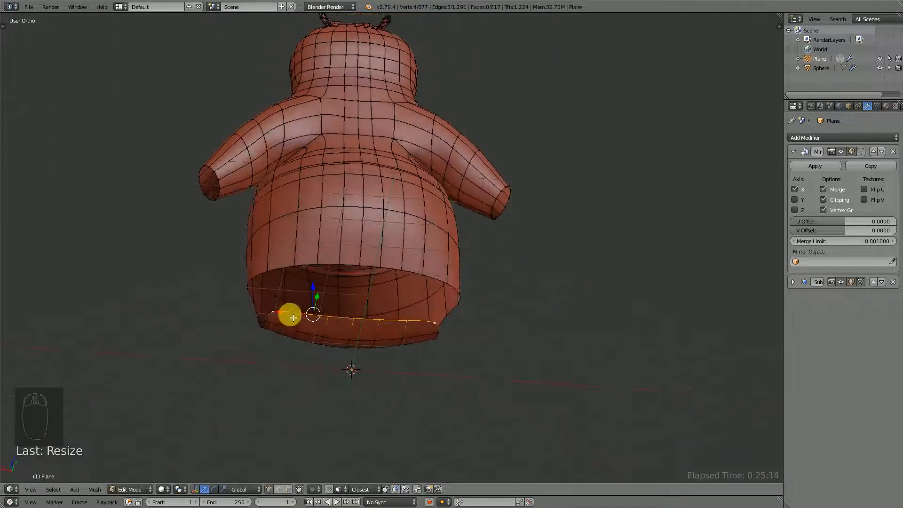
drag(284, 315, 292, 316)
middle_drag(347, 324, 361, 312)
scroll(401, 269, up, 2)
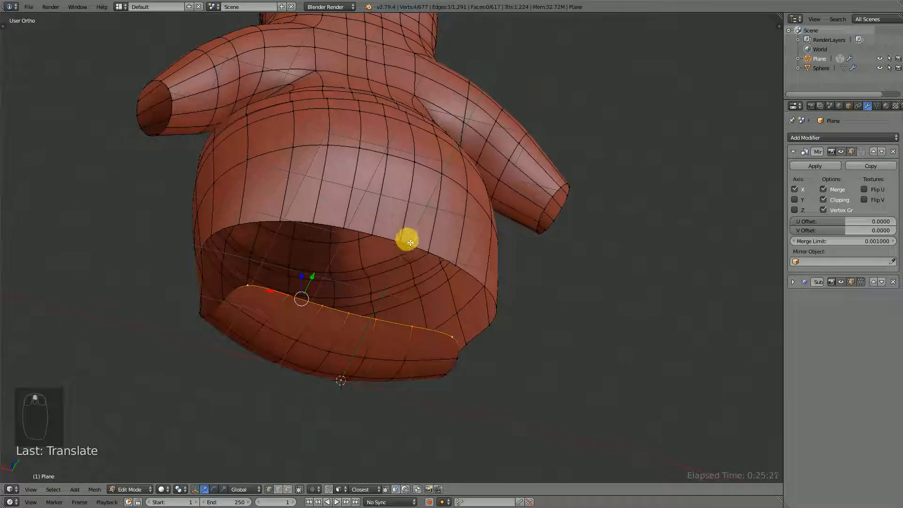
- Select the rear edges of the trousers' open bottom loop and move them backward along Y by about 0.49
right_click(353, 232)
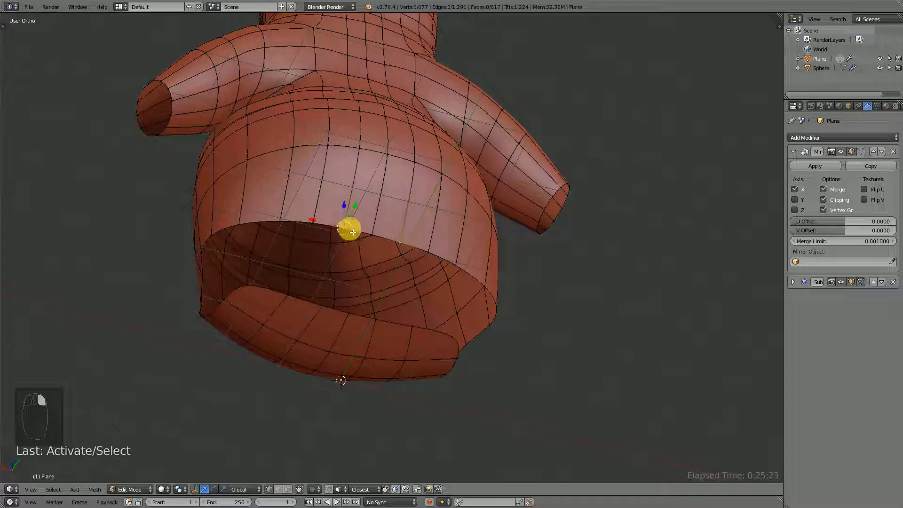
key(KP_3)
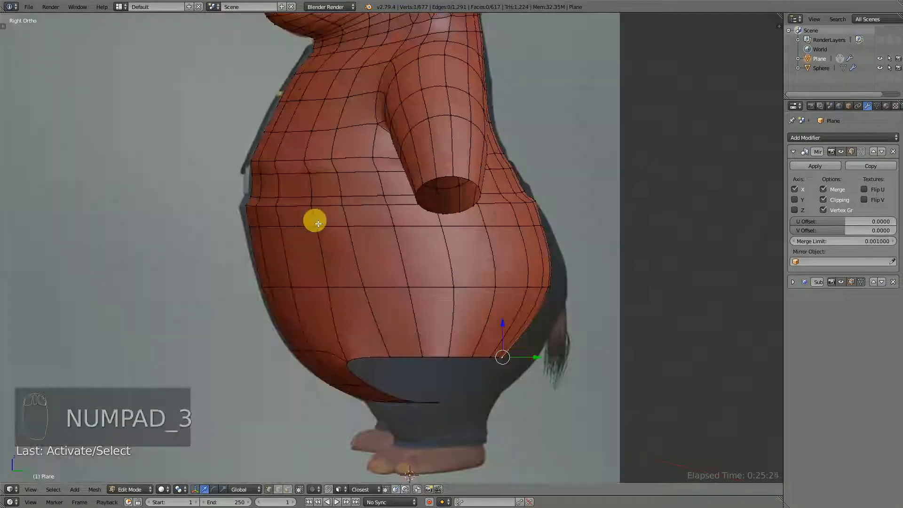
key(c)
click(524, 370)
right_click(525, 373)
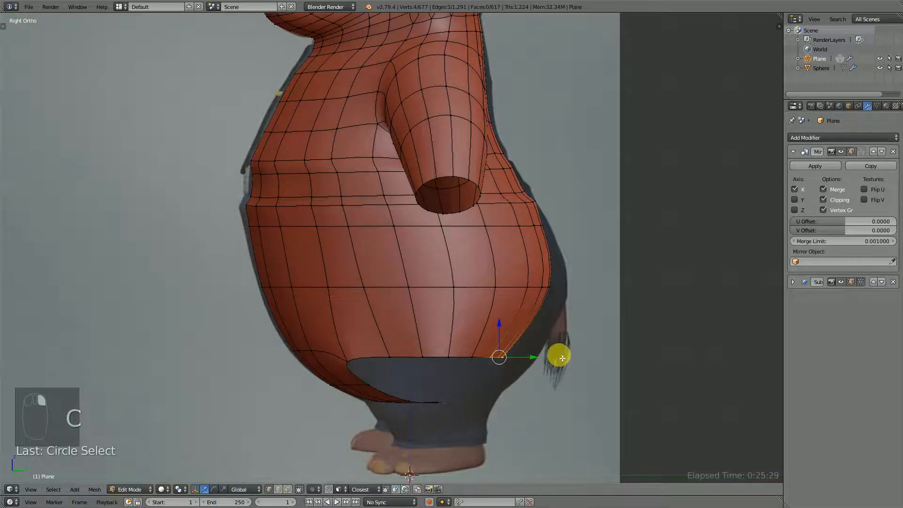
middle_drag(561, 359, 496, 365)
key(KP_3)
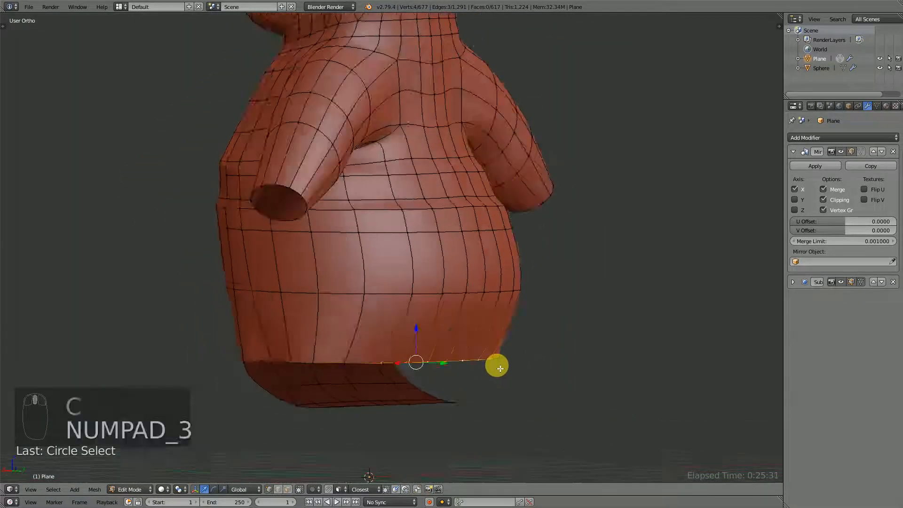
drag(536, 362, 566, 368)
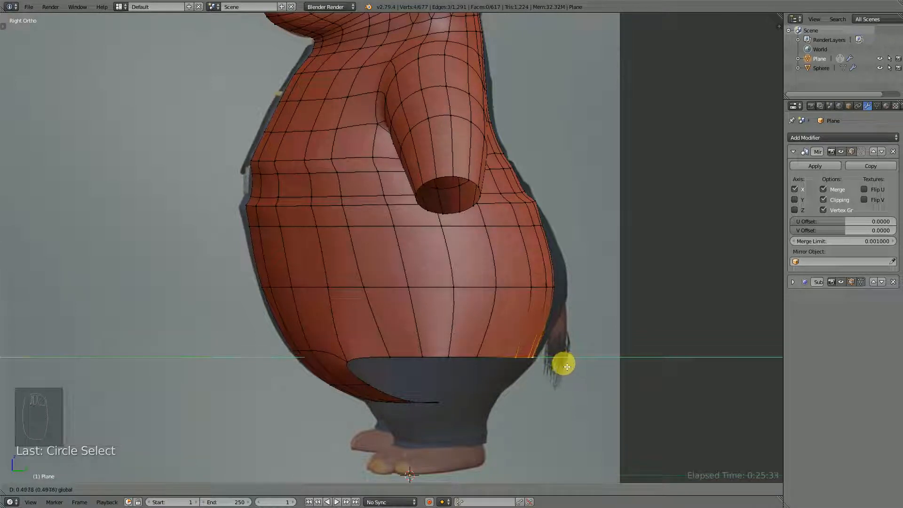
click(566, 366)
- Shift the horizontal edge loop around the middle of the trousers slightly backward and scale it along Y by about 1.05 to the seat outline
alt+right_click(525, 287)
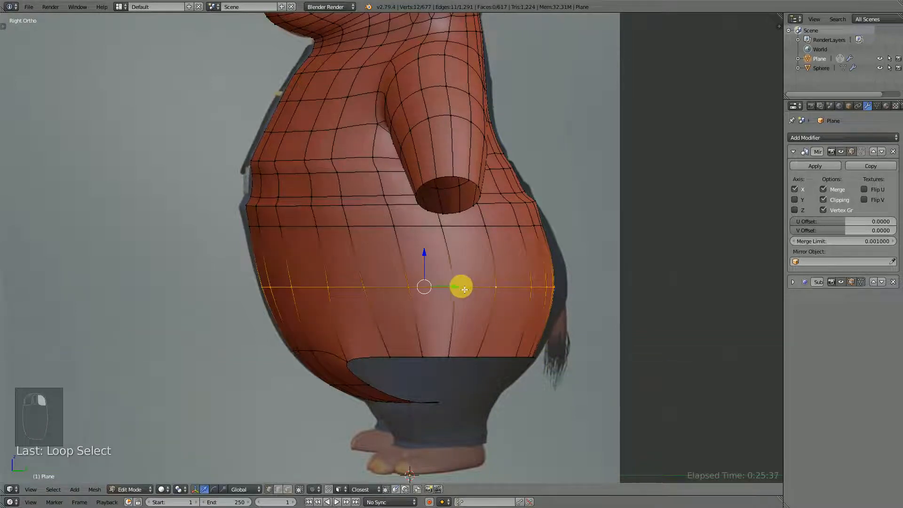
drag(463, 288, 469, 291)
key(s)
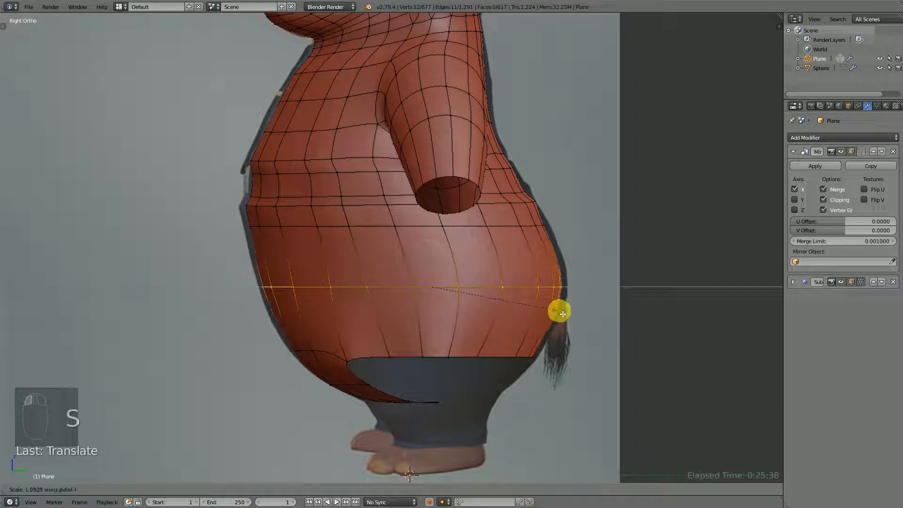
click(565, 314)
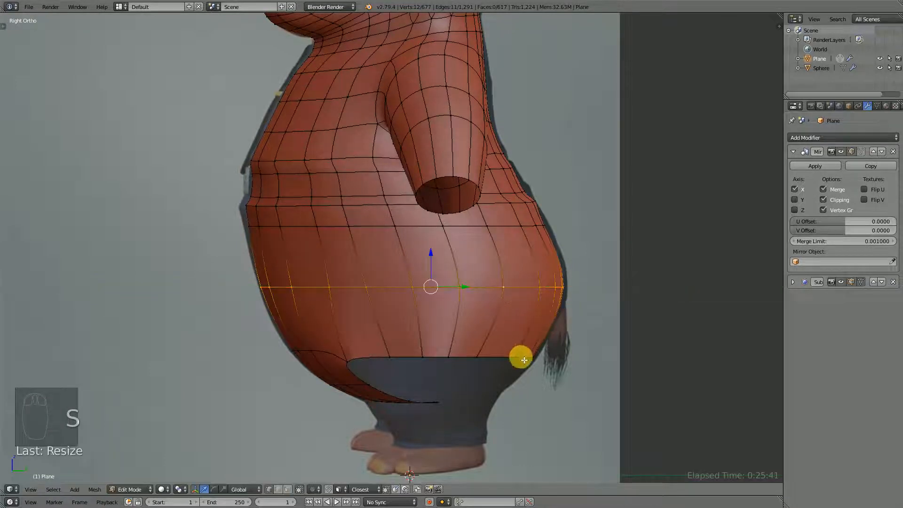
- Select only the rear edges of the trousers' open bottom loop again
scroll(520, 357, up, 1)
key(a)
key(c)
click(570, 389)
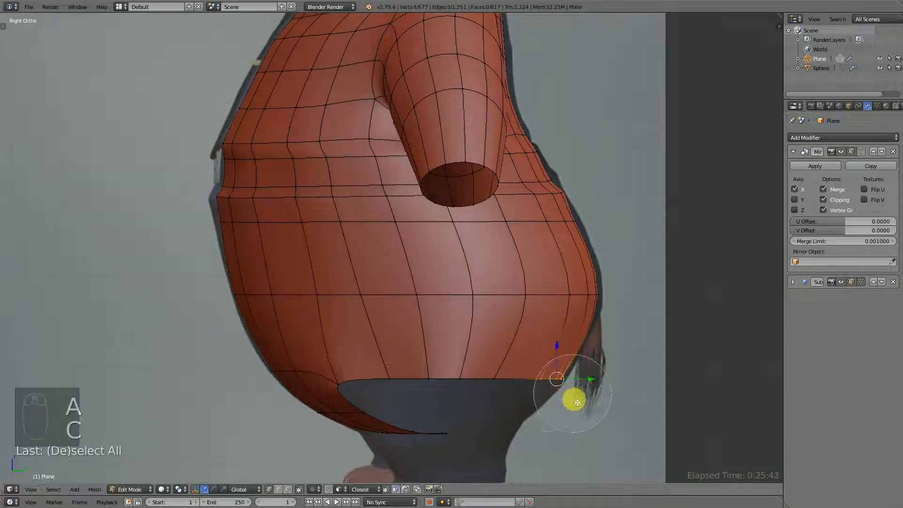
right_click(551, 400)
scroll(518, 403, down, 2)
middle_drag(511, 405, 469, 369)
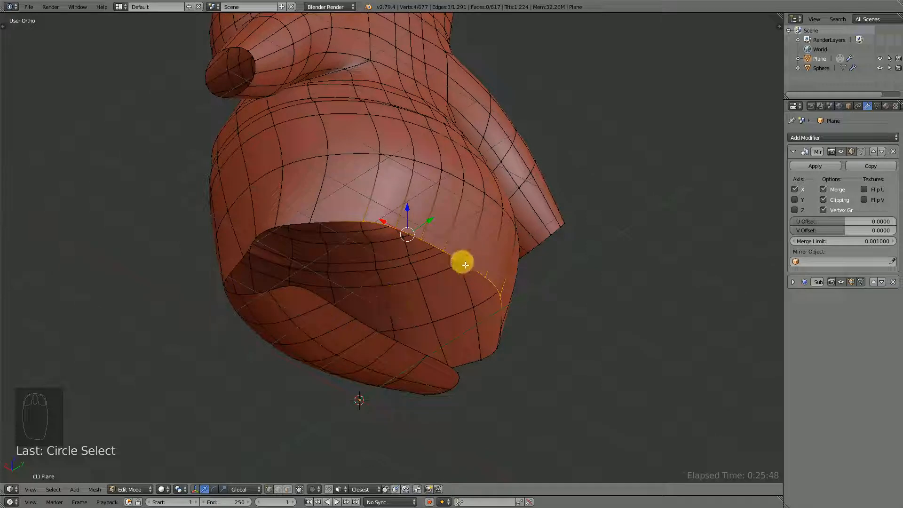
middle_drag(394, 340, 354, 350)
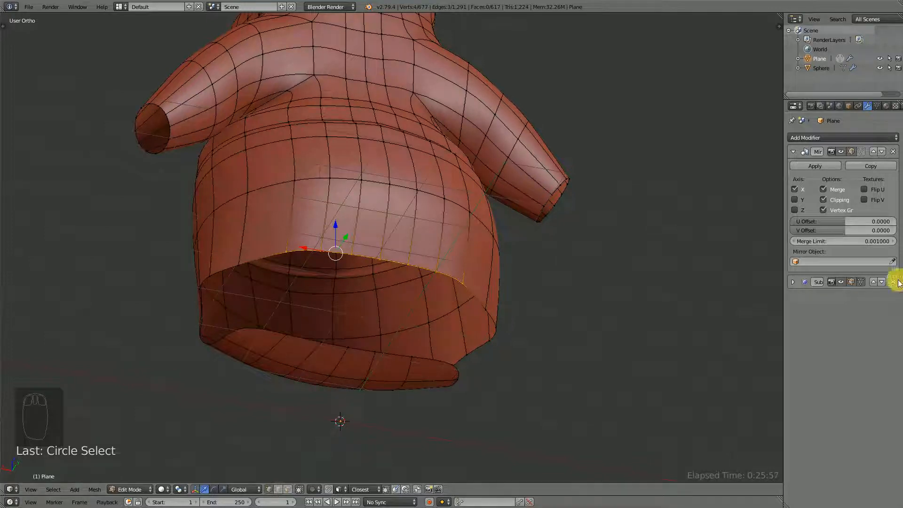
- Collapse the Mirror modifier's settings and check the selected rear edges with the Subdivision Surface display temporarily off
click(793, 151)
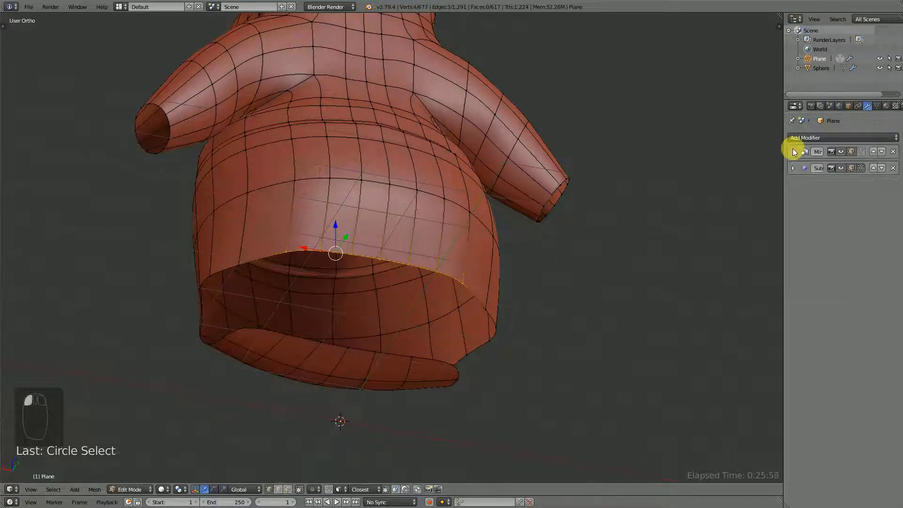
click(841, 169)
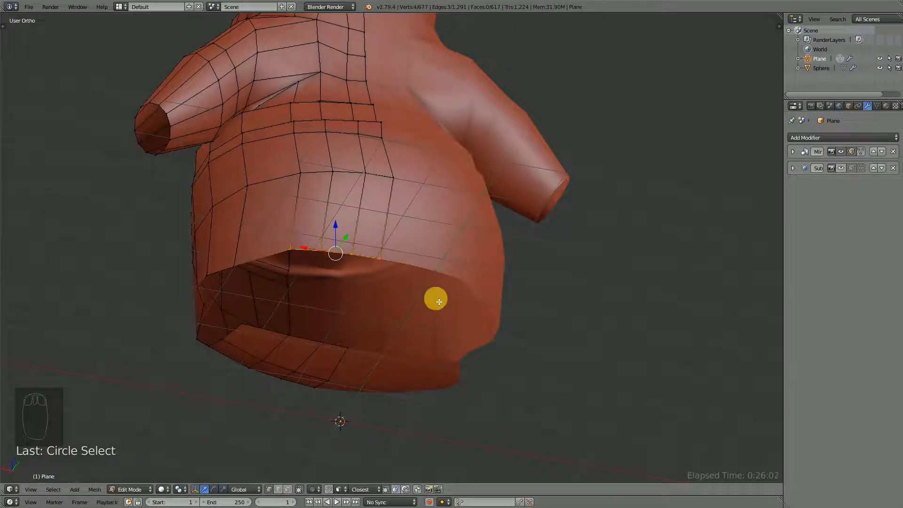
key(KP_3)
click(840, 169)
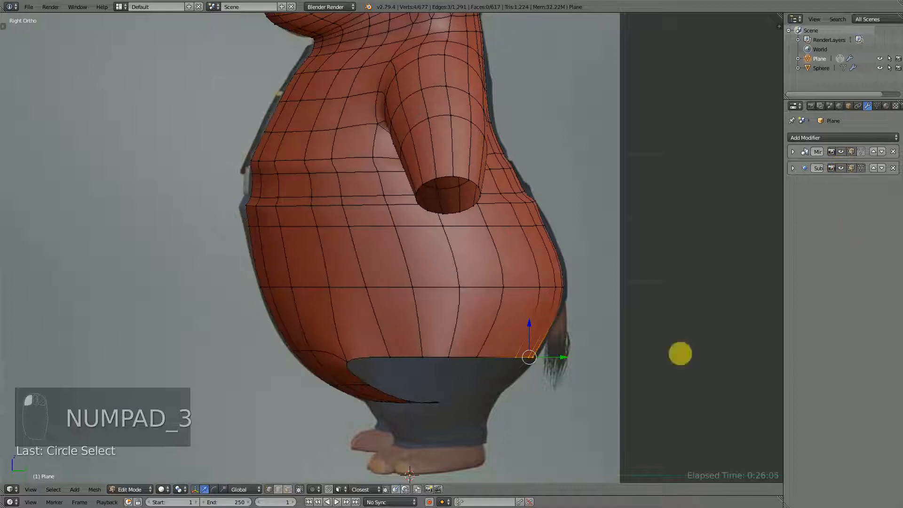
- Extrude the rear edges down and forward, and adjust the new edges to the seat outline in side view
key(e)
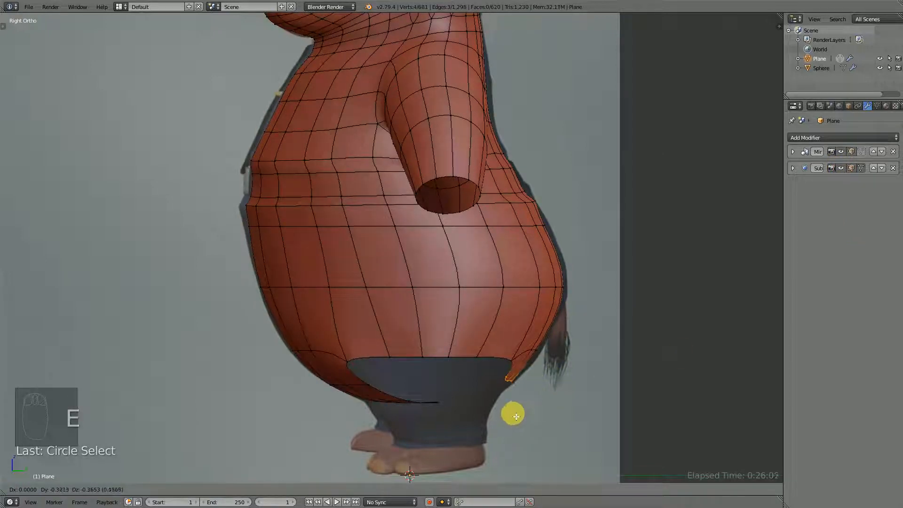
click(515, 412)
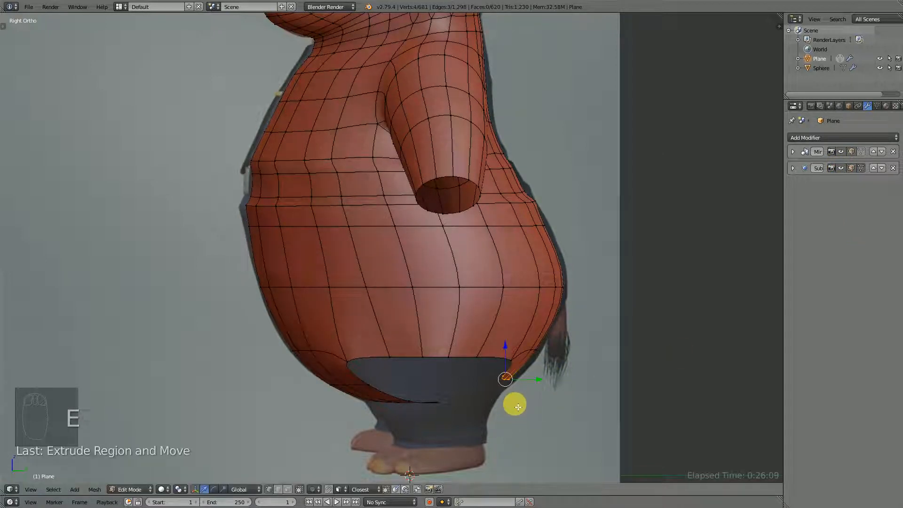
key(g)
click(536, 402)
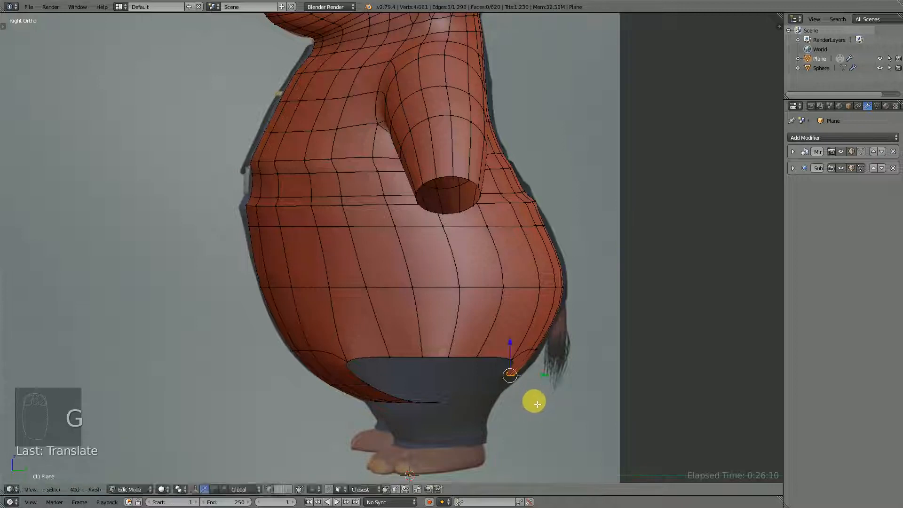
- Extrude the rear strip twice more along the underside toward the front strip and flatten its end edges along Y
key(e)
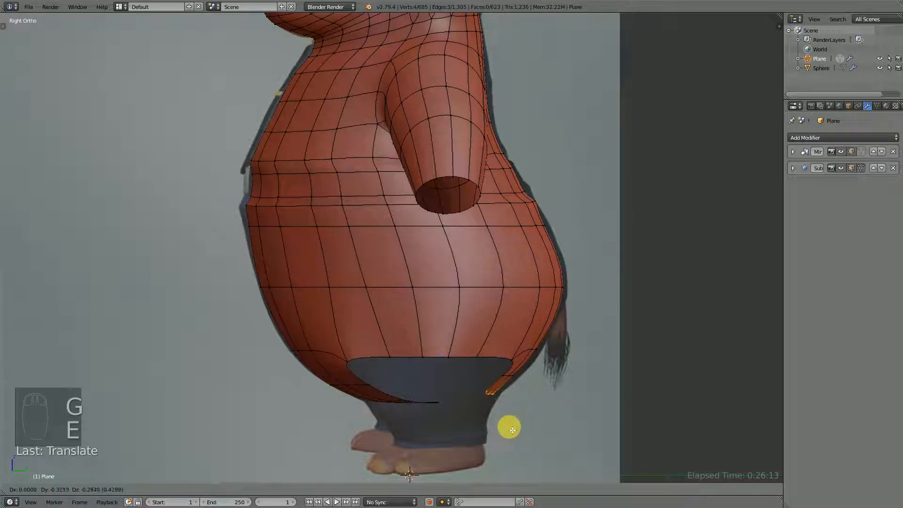
click(512, 429)
key(e)
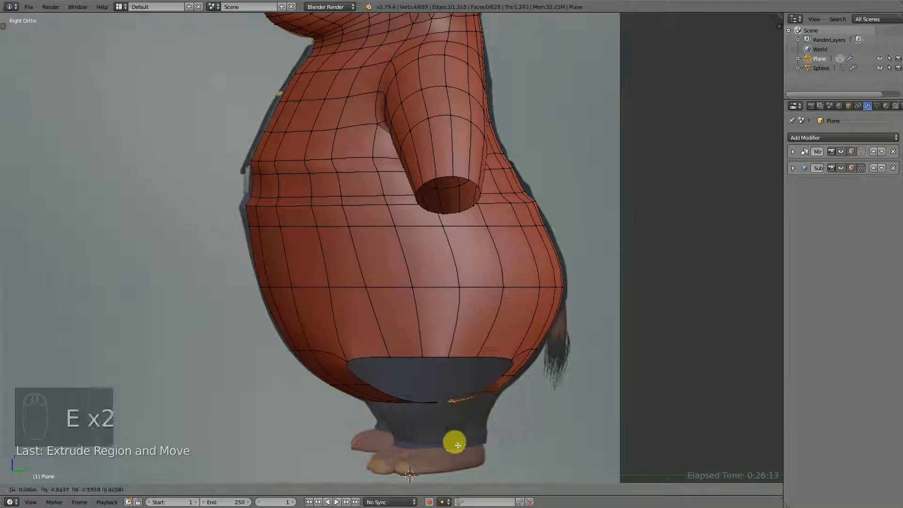
click(458, 445)
key(s)
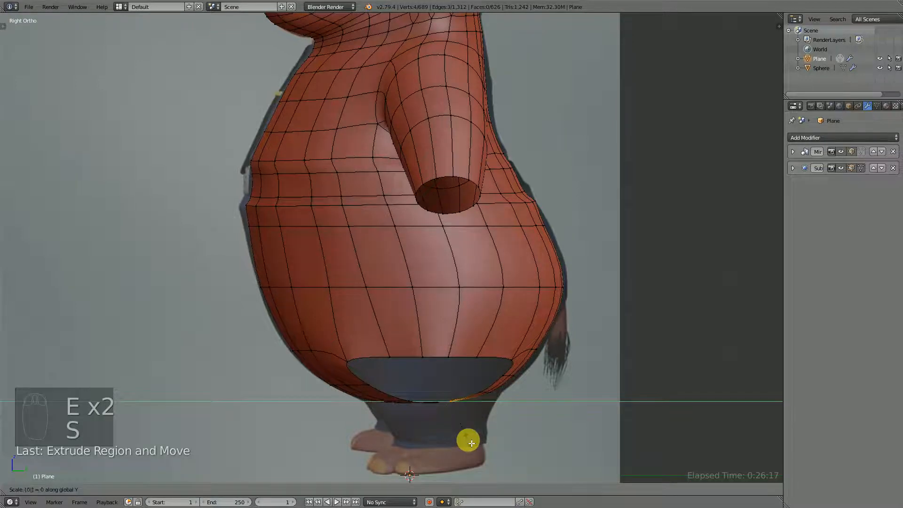
click(468, 441)
- Hide the Subdivision Surface effect in edit mode and merge the outermost facing vertices of the front and rear strips at center
middle_drag(477, 456, 486, 256)
click(851, 168)
middle_drag(510, 221, 484, 185)
right_click(492, 212)
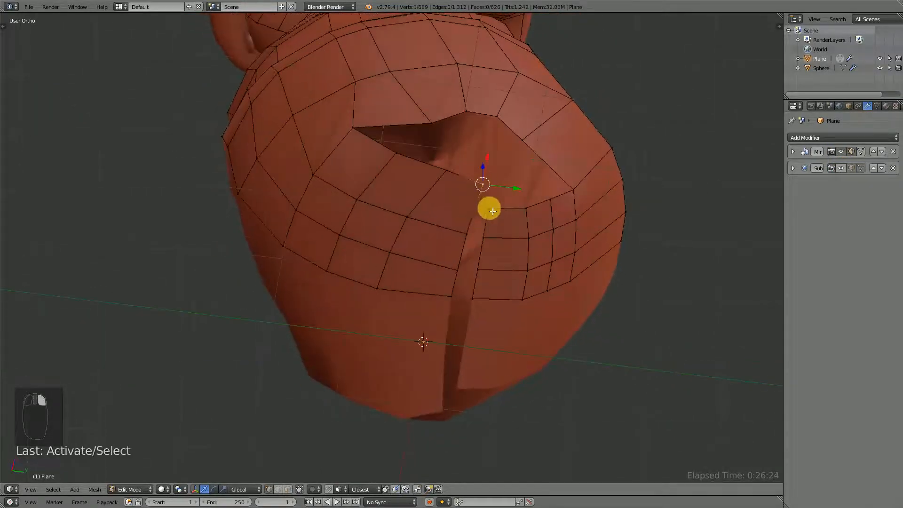
key(alt+m)
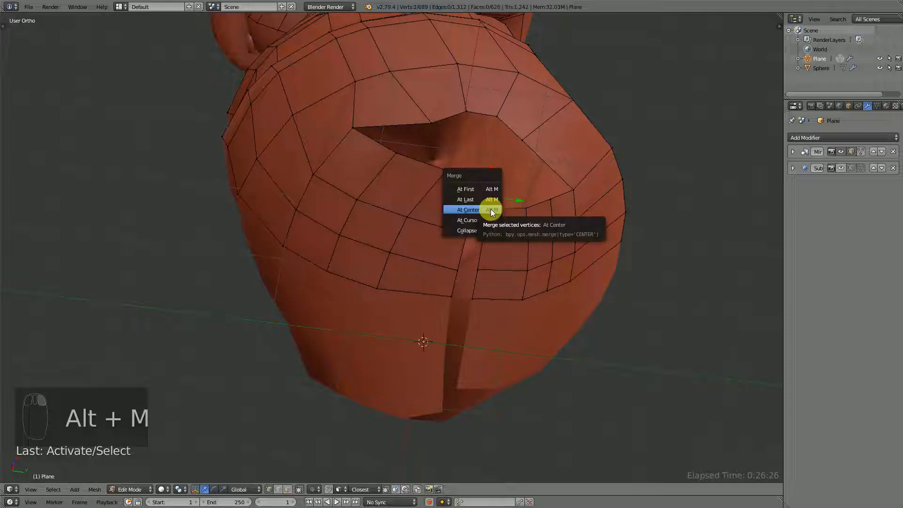
click(491, 209)
- Merge the remaining three pairs of facing strip vertices at center to close the gap between the legs
right_click(483, 248)
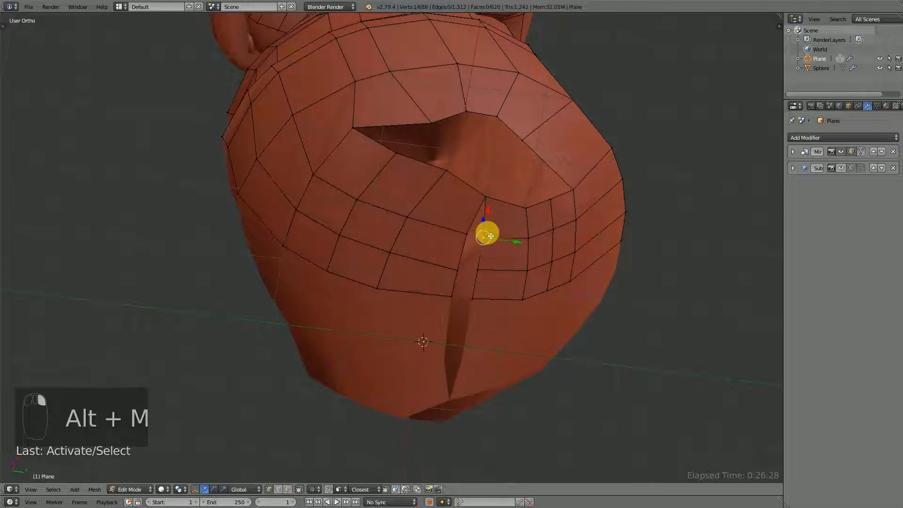
shift+right_click(467, 233)
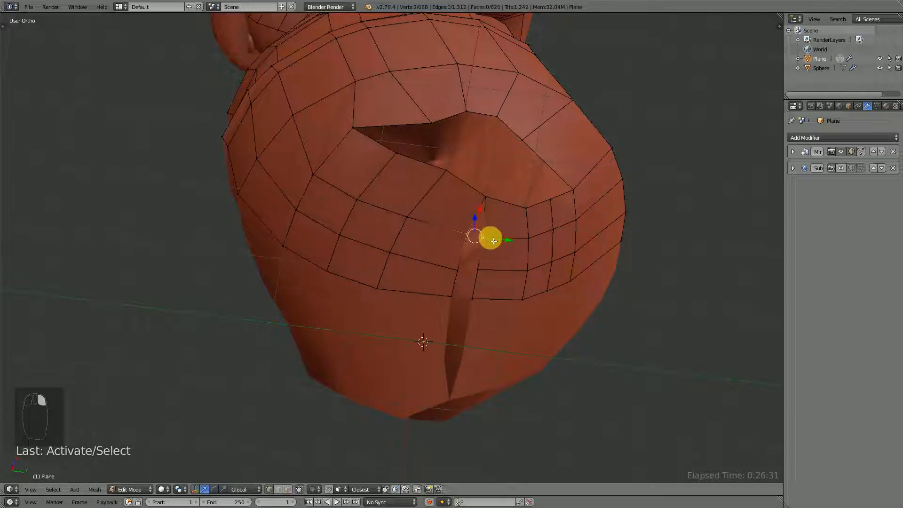
key(alt+m)
click(489, 238)
right_click(479, 271)
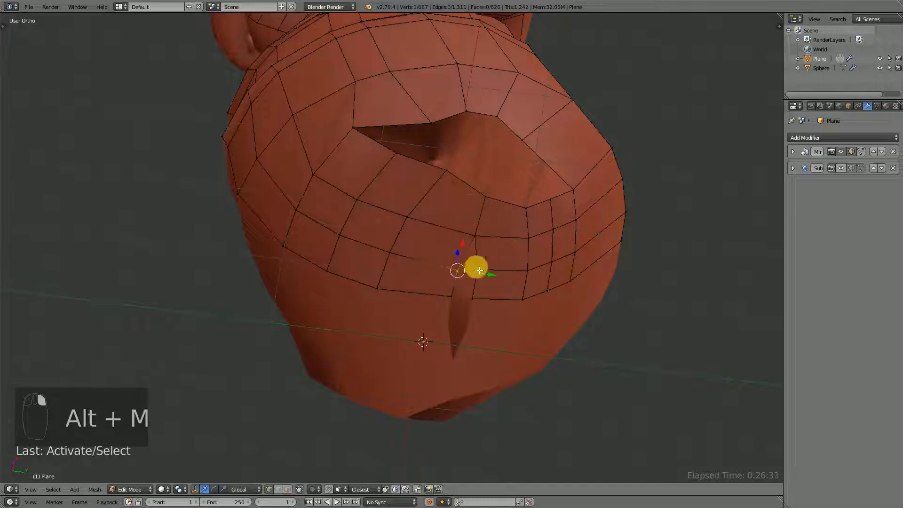
key(alt+m)
click(475, 267)
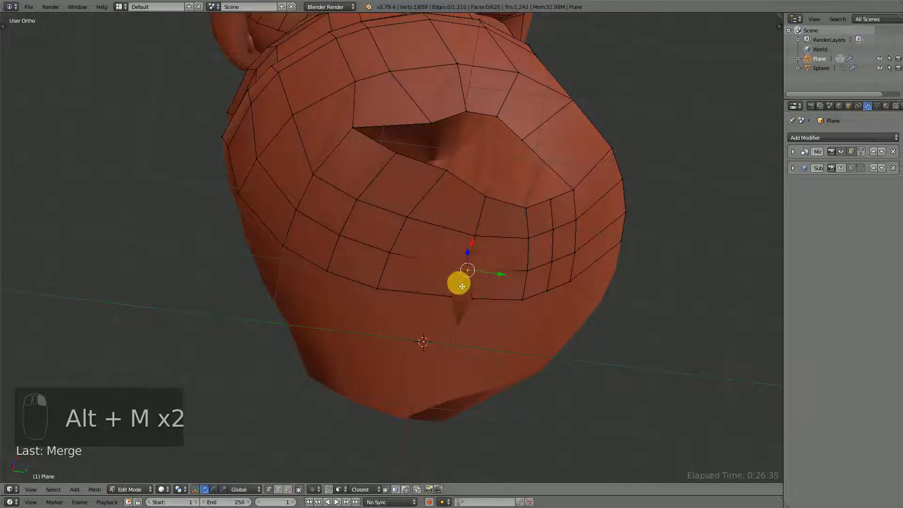
right_click(472, 296)
key(alt+m)
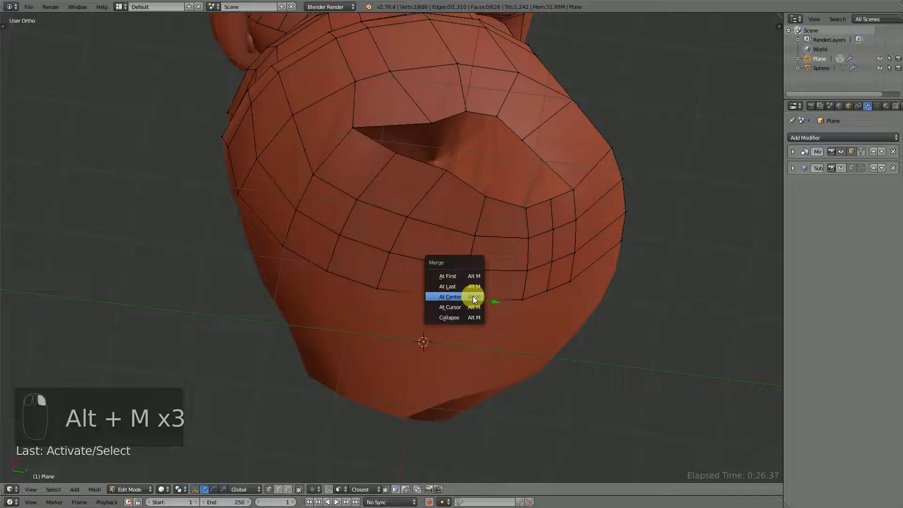
click(472, 295)
- Select the two crosswise edge loops on the underside between the leg openings and scale them narrower along X
middle_drag(472, 296, 530, 248)
right_click(542, 343)
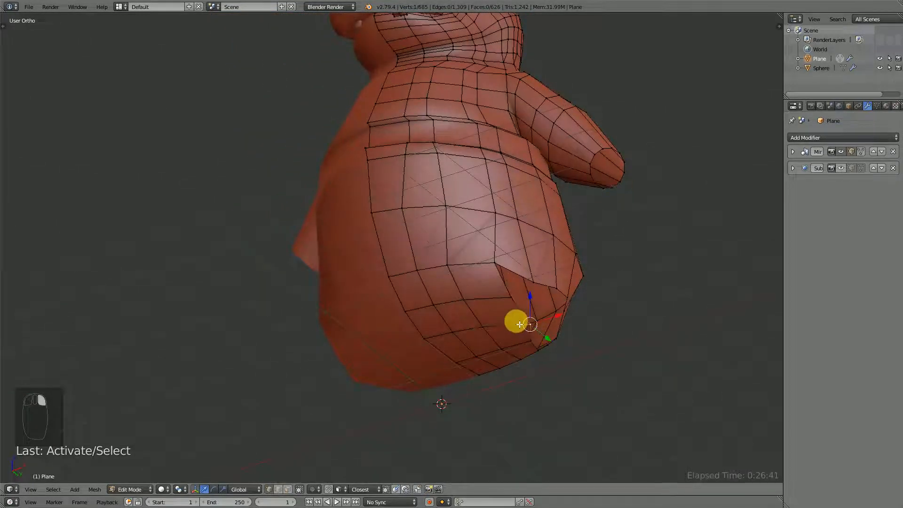
key(KP_1)
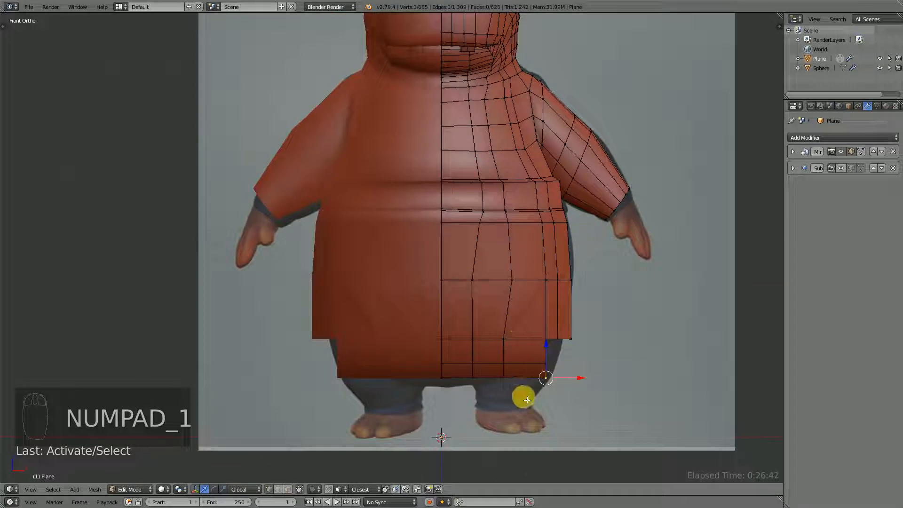
middle_drag(544, 384, 520, 317)
alt+right_click(520, 316)
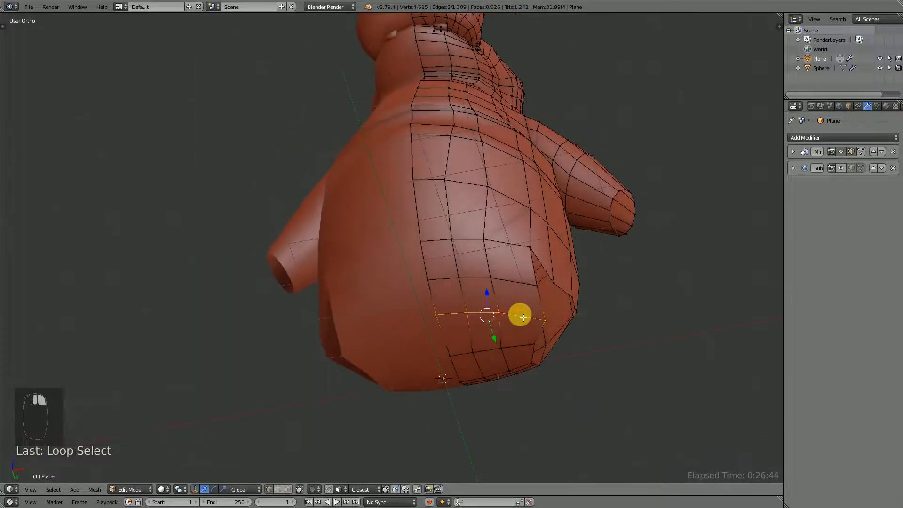
alt+shift+right_click(522, 347)
key(KP_1)
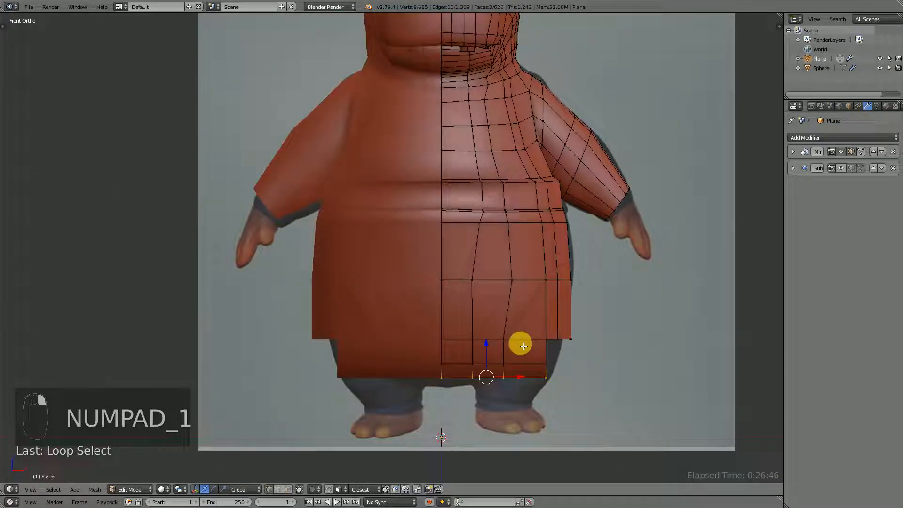
key(s)
key(x)
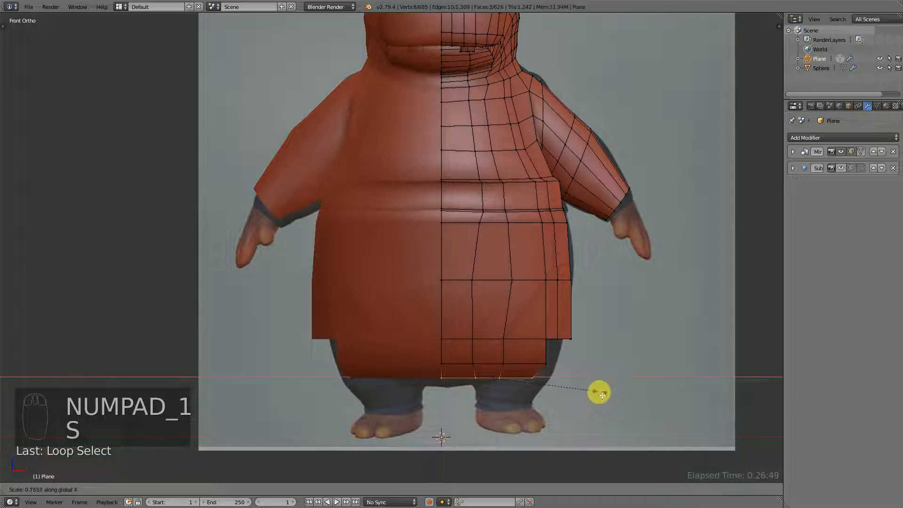
click(599, 394)
- Shift the two underside loops toward the center line, scale them narrower again along X and adjust their height
drag(524, 385, 502, 382)
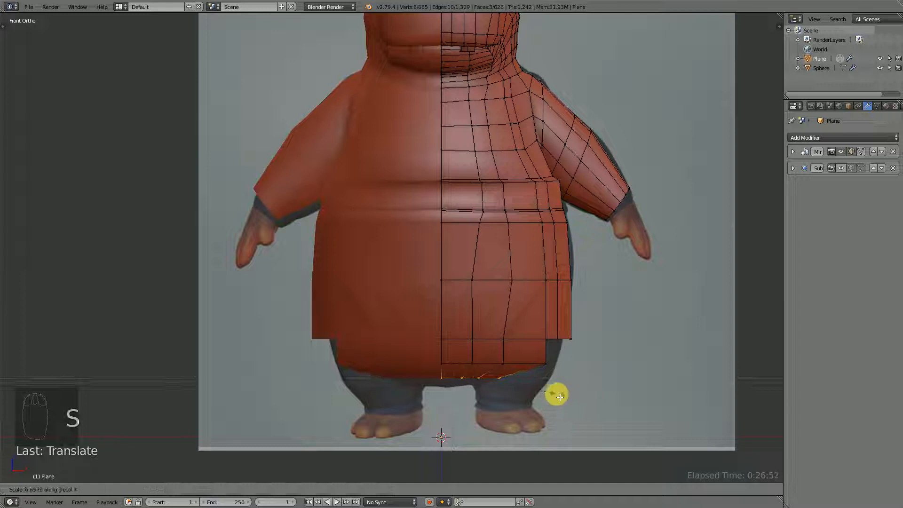
click(465, 387)
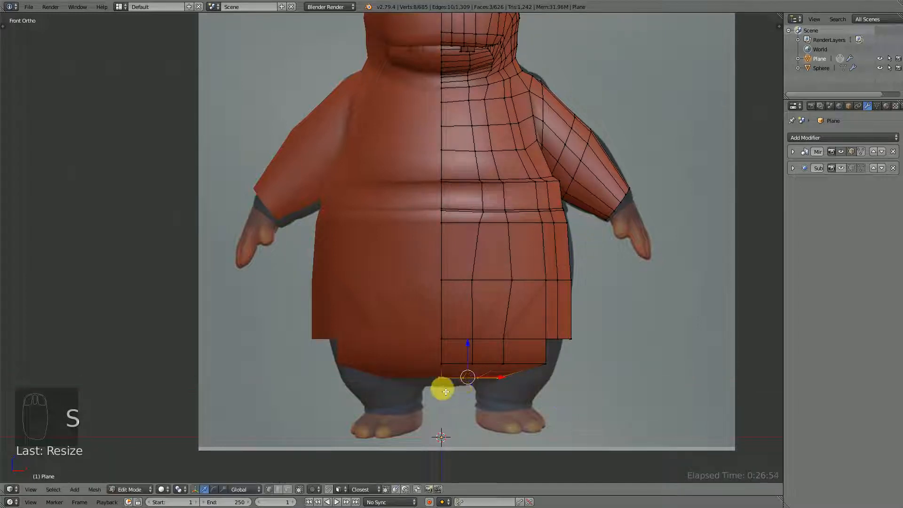
drag(471, 354, 475, 364)
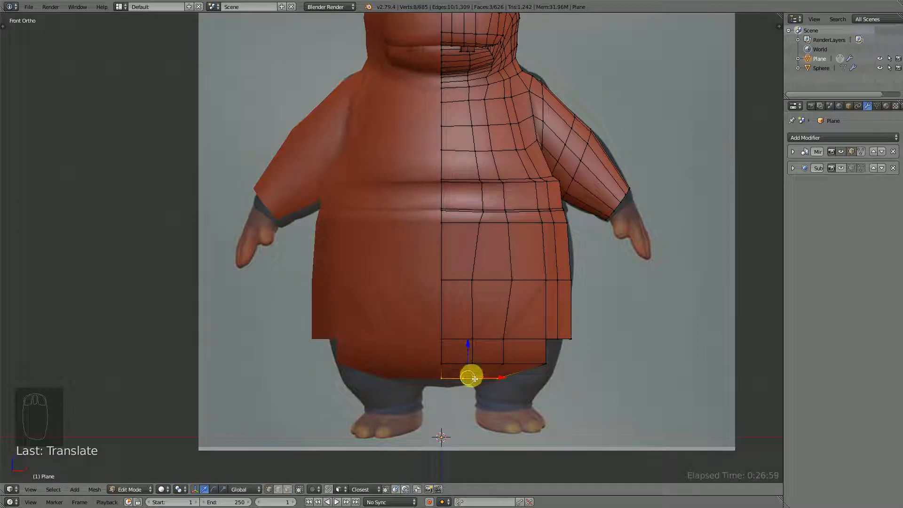
- Deselect the outermost underside vertices, lower the remaining ones slightly, and show the Subdivision Surface effect in edit mode
key(z)
key(c)
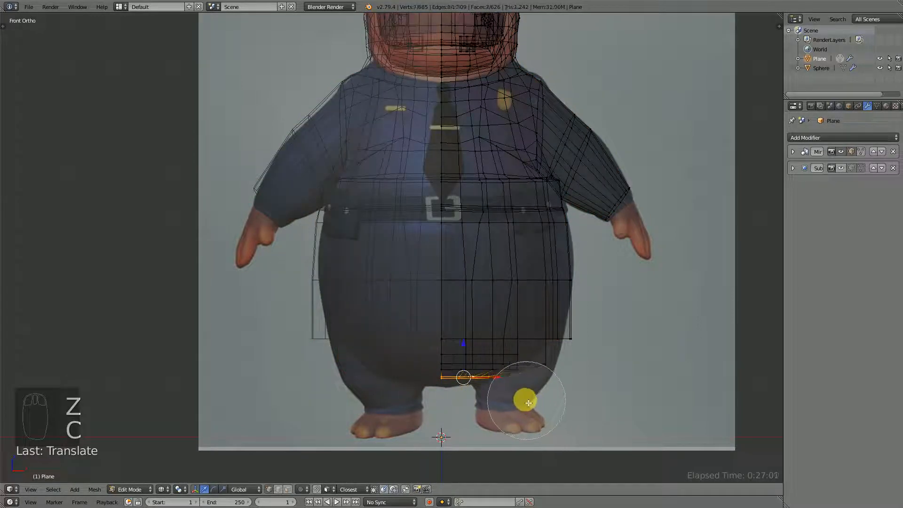
drag(528, 403, 518, 395)
right_click(518, 395)
key(z)
drag(462, 354, 462, 353)
click(842, 168)
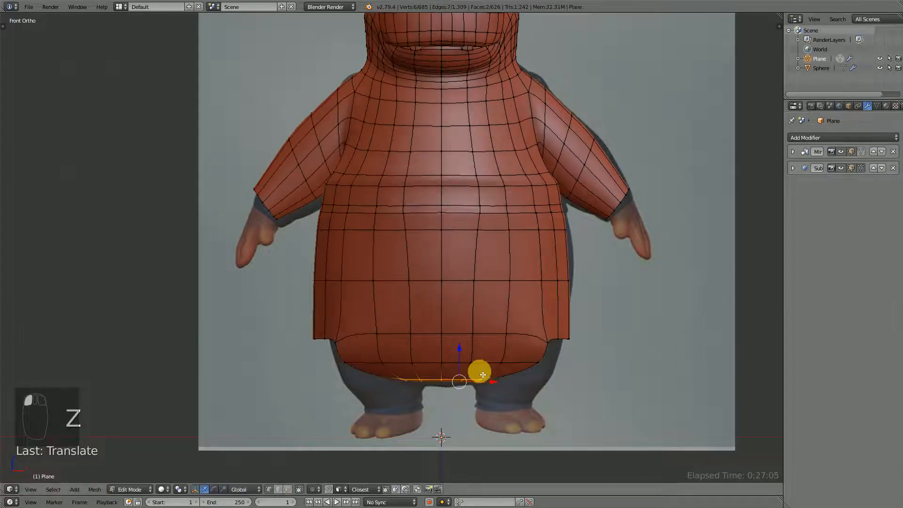
- Deselect the next outer pair of underside vertices and lower the remaining four to round the crotch
scroll(501, 401, up, 1)
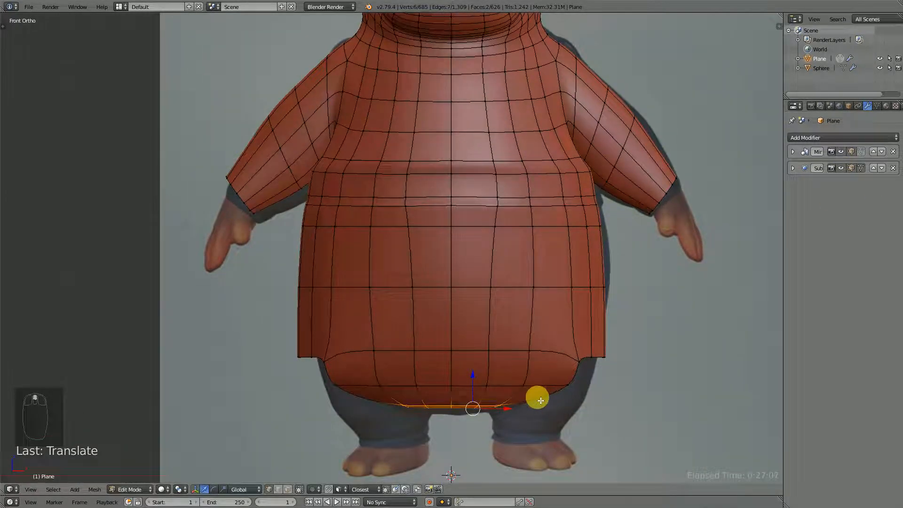
key(z)
key(c)
middle_drag(530, 418, 519, 415)
right_click(522, 418)
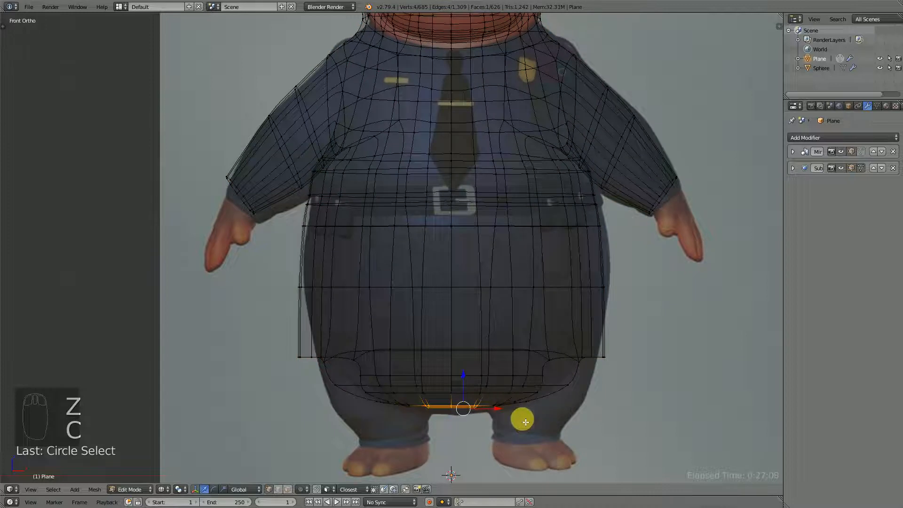
key(z)
drag(463, 382, 465, 379)
- Keep only the vertices nearest the center line selected, lower them to the reference crotch line, and deselect everything
key(z)
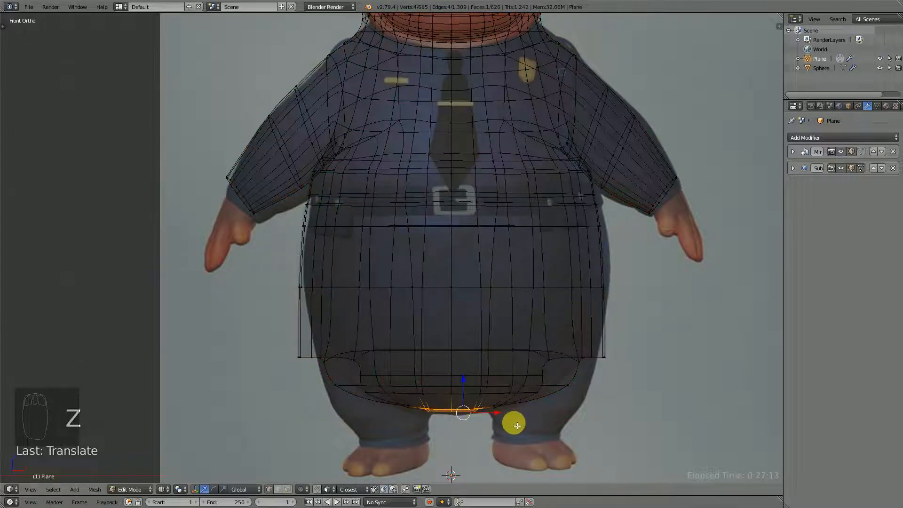
key(z)
key(c)
middle_click(510, 426)
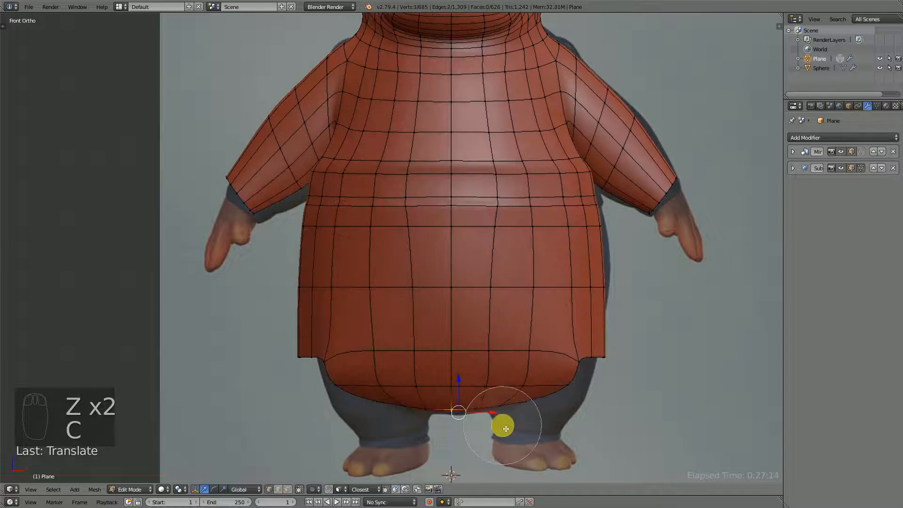
right_click(502, 425)
drag(455, 383, 463, 383)
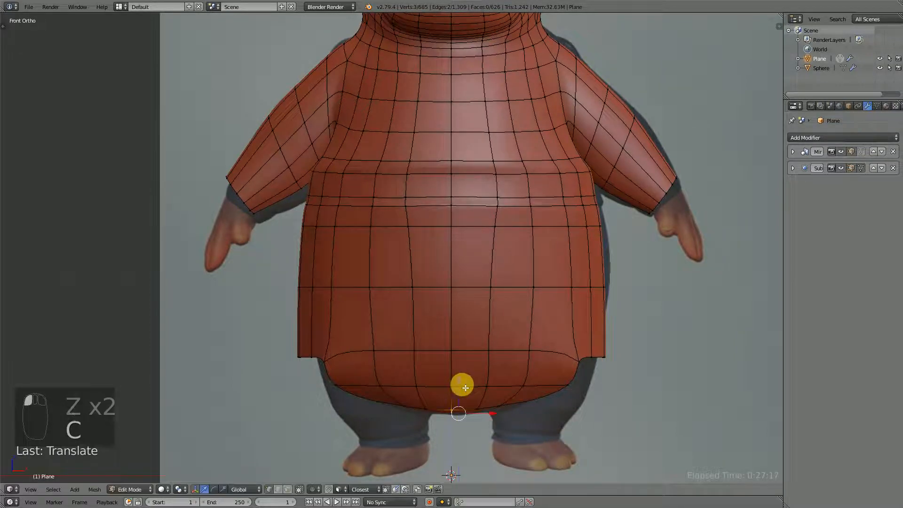
key(a)
- Select the lower front loop between the leg openings and narrow it toward the center in front view
scroll(549, 391, down, 2)
middle_drag(550, 391, 527, 343)
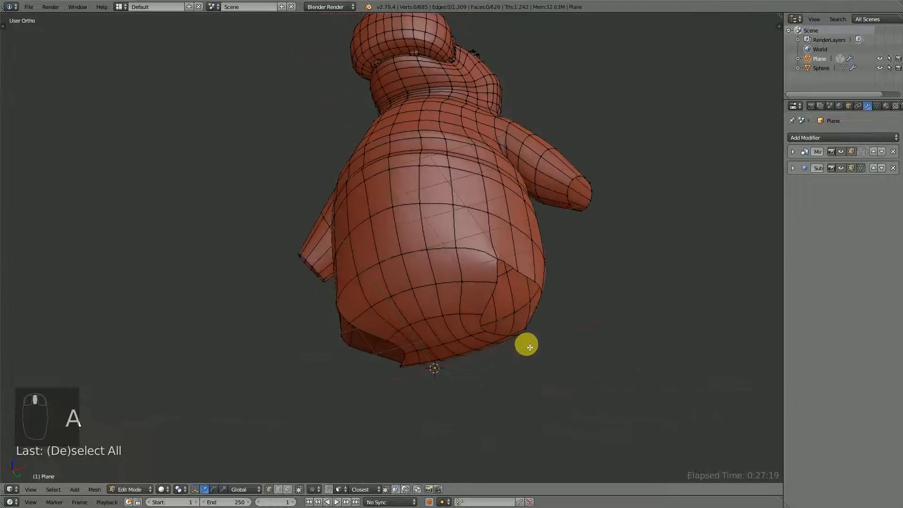
alt+right_click(492, 290)
key(KP_1)
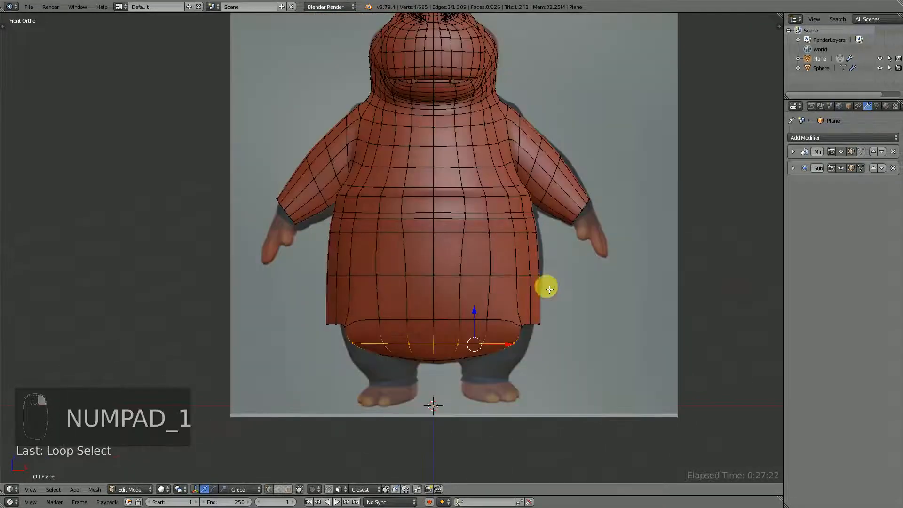
mouse_move(513, 347)
mouse_down()
mouse_move(501, 350)
mouse_move(514, 353)
mouse_up()
key(s)
click(551, 356)
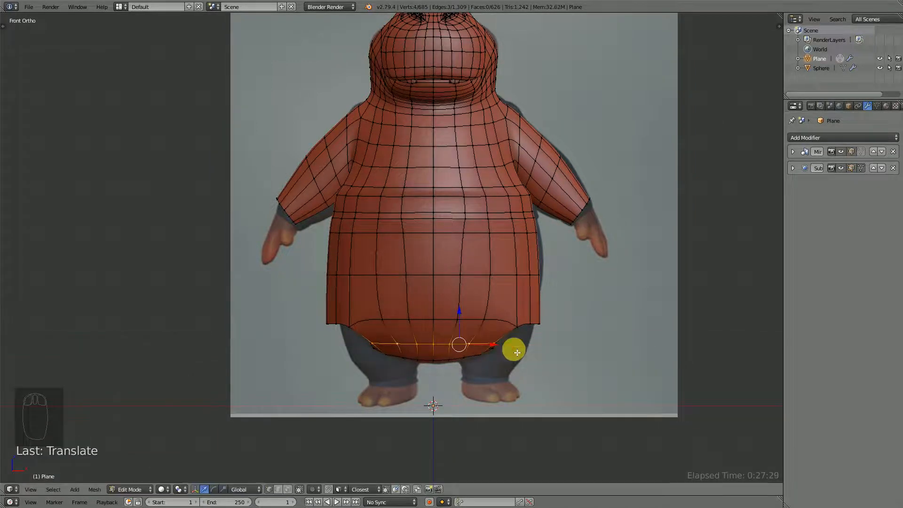
- Select the rear crosswise loop on the underside, scale it along X and shift it toward the center
middle_drag(514, 352, 501, 254)
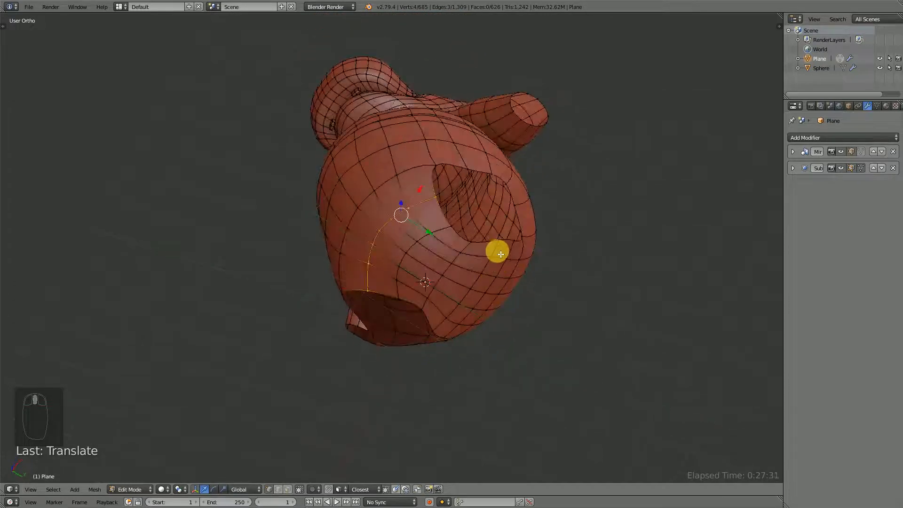
alt+right_click(504, 251)
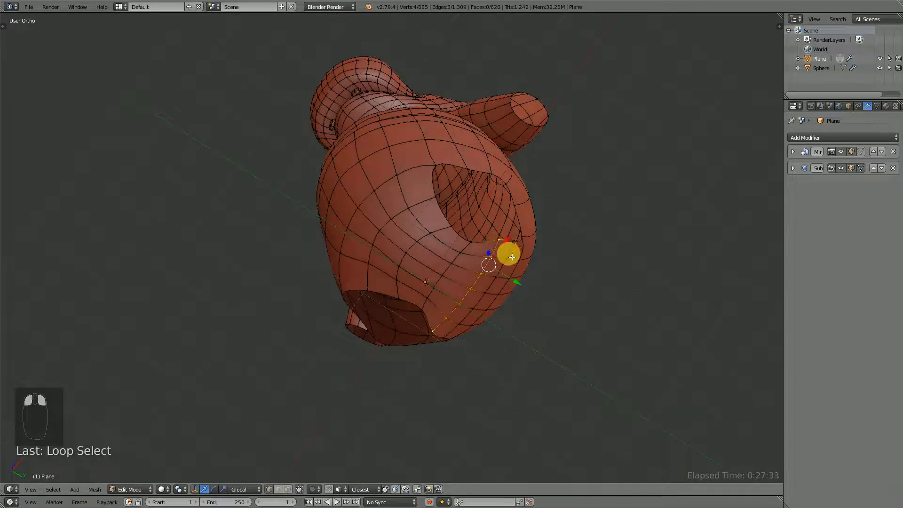
drag(510, 243, 505, 254)
key(s)
key(x)
click(528, 236)
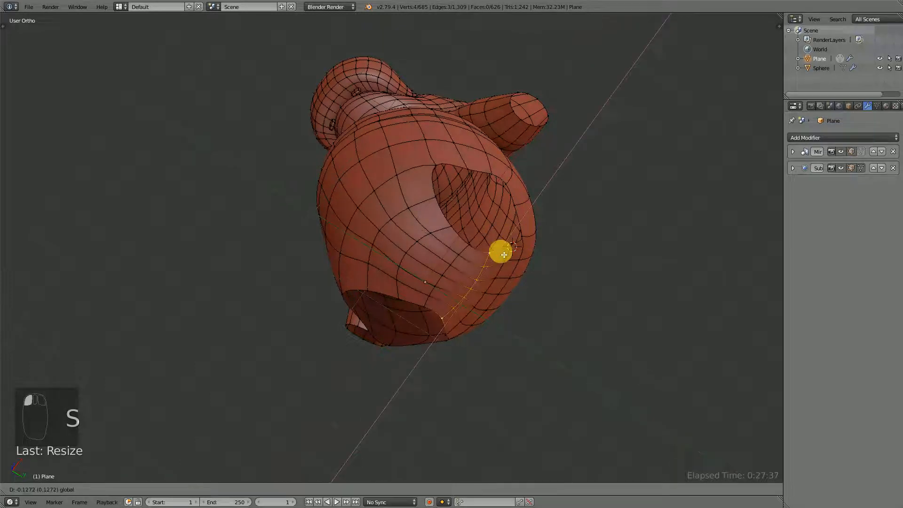
click(506, 253)
- Select the next crosswise loop up the seat and shift it along X toward the center
right_click(512, 256)
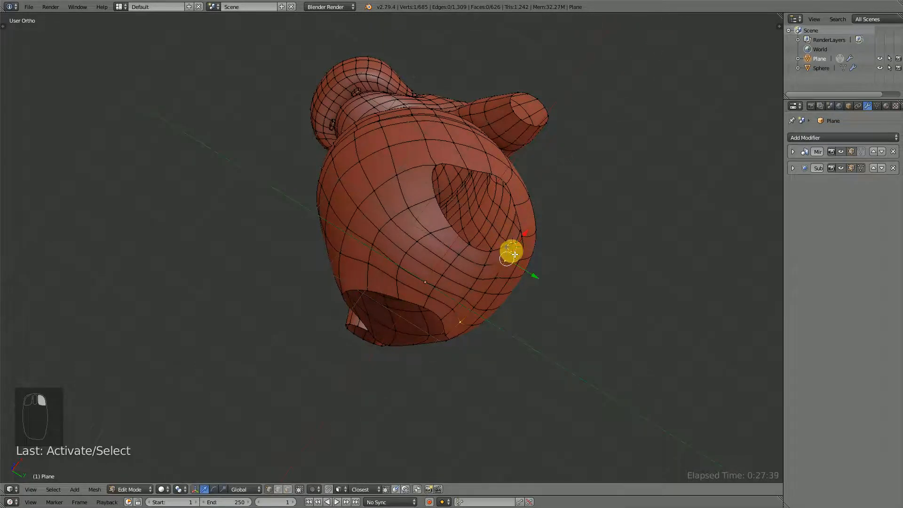
alt+right_click(481, 282)
middle_drag(480, 284, 483, 373)
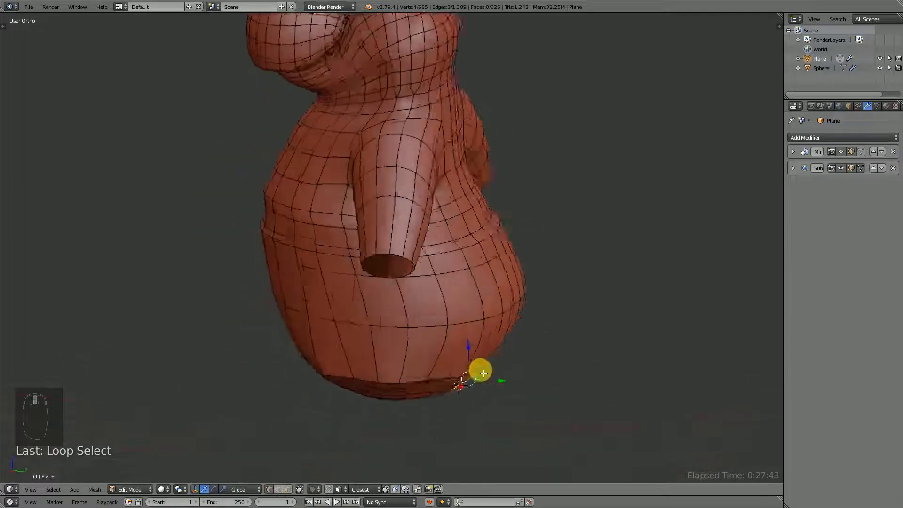
scroll(465, 403, down, 3)
middle_drag(411, 381, 313, 336)
scroll(409, 362, up, 3)
key(g)
key(x)
click(322, 342)
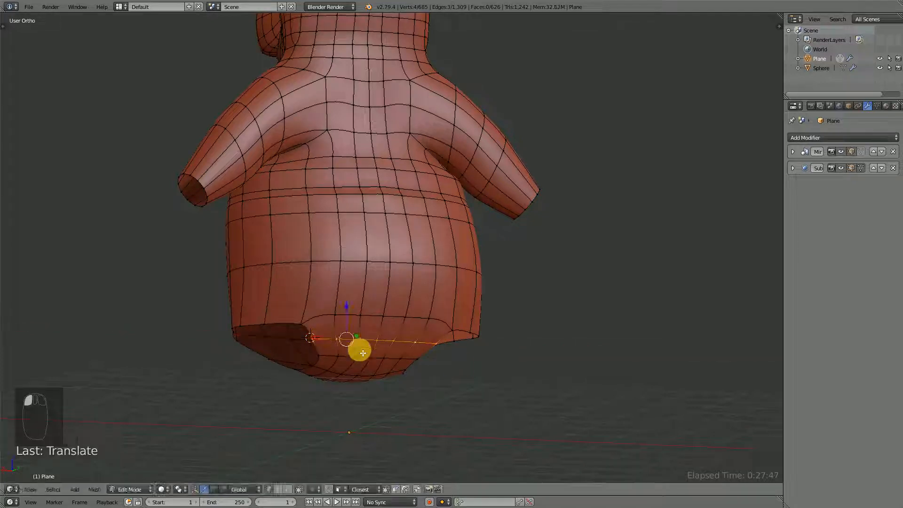
- Scale the selected seat loop narrower along X and save the file
key(s)
key(x)
click(436, 360)
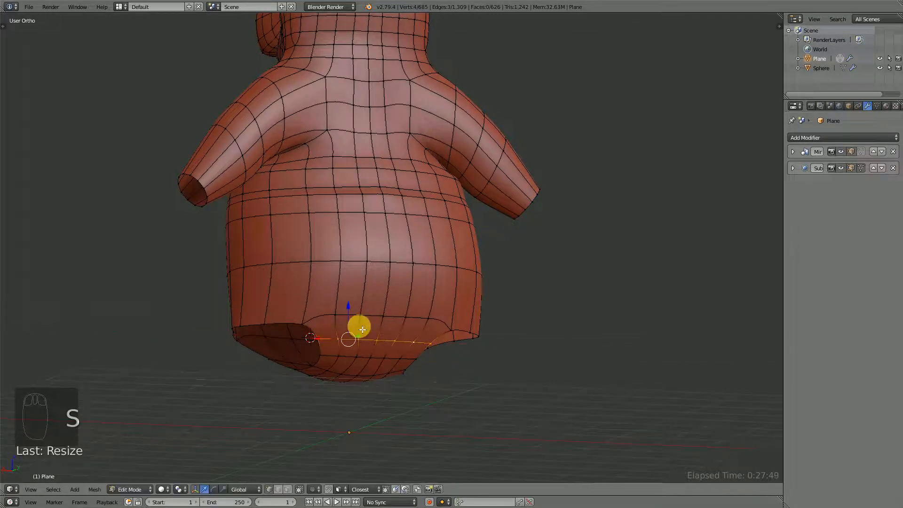
middle_drag(357, 325, 463, 314)
key(ctrl+s)
- Move the upper front corner vertex of the leg opening slightly outward and up in front view
key(KP_1)
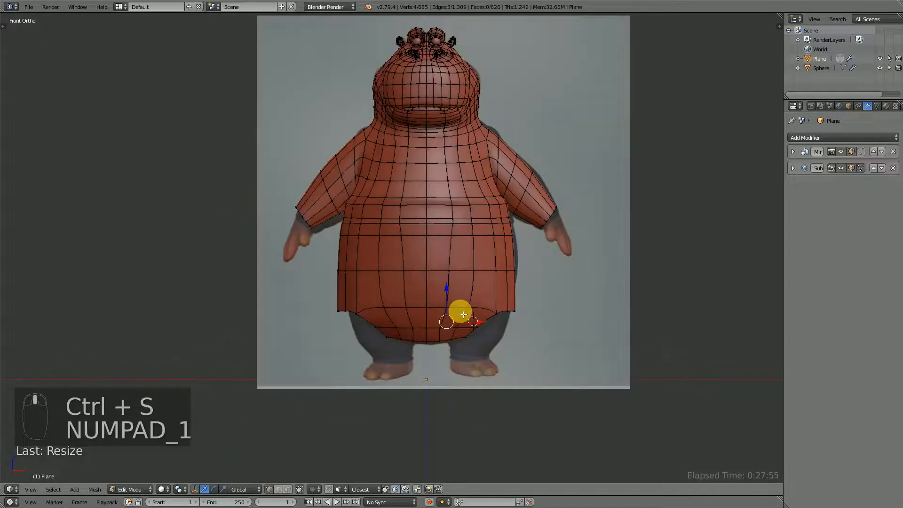
scroll(524, 316, up, 3)
right_click(548, 359)
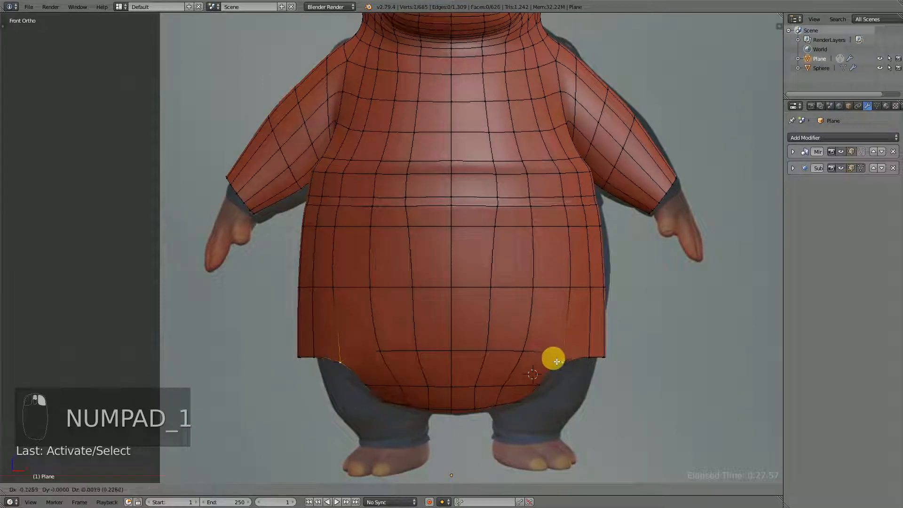
right_drag(557, 355, 590, 359)
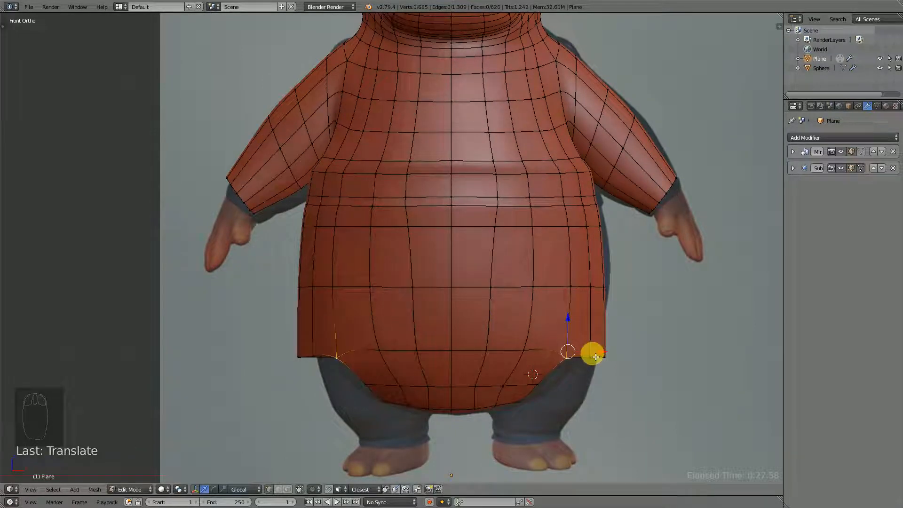
- Select the outer side vertices of the leg opening and move them up and inward to the reference outline
right_click(596, 357)
key(c)
drag(624, 381, 611, 370)
right_click(611, 371)
drag(601, 331, 628, 346)
- Select the horizontal loop around the belly, move it outward and scale it wider along X to match the reference
alt+right_click(586, 285)
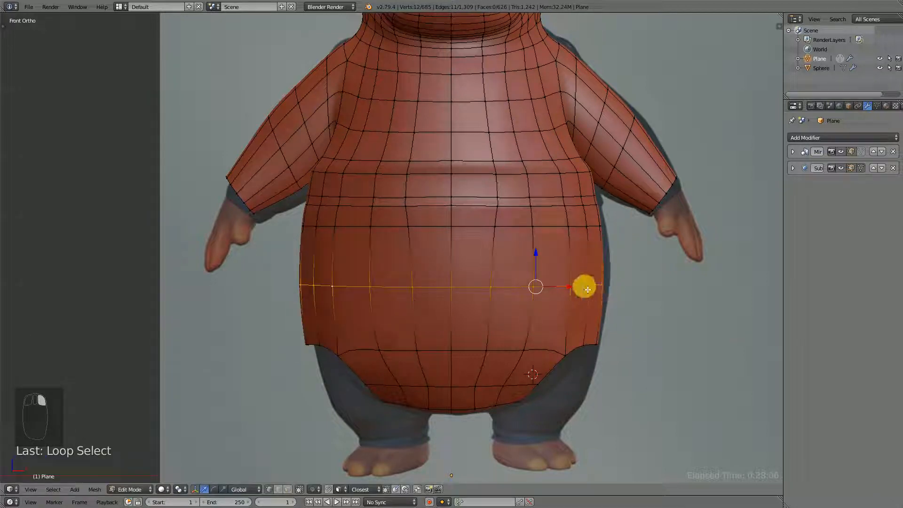
key(g)
key(x)
click(576, 289)
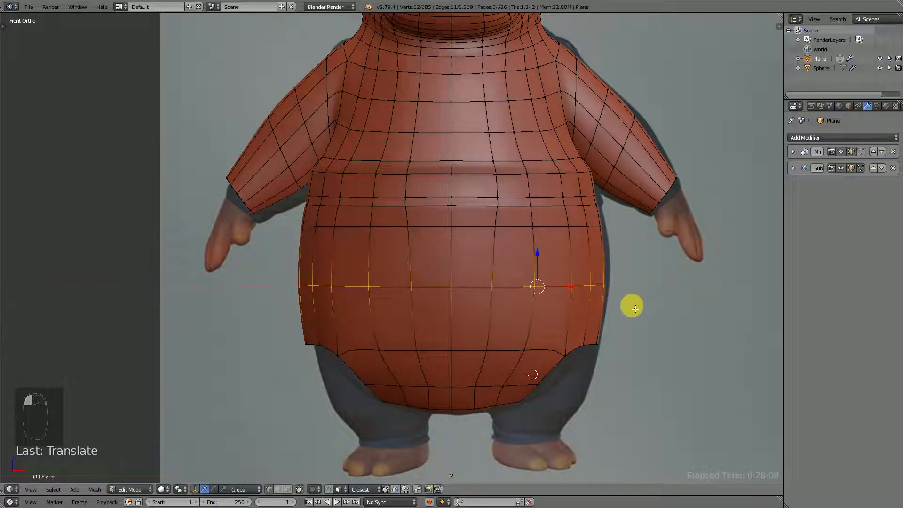
key(s)
key(x)
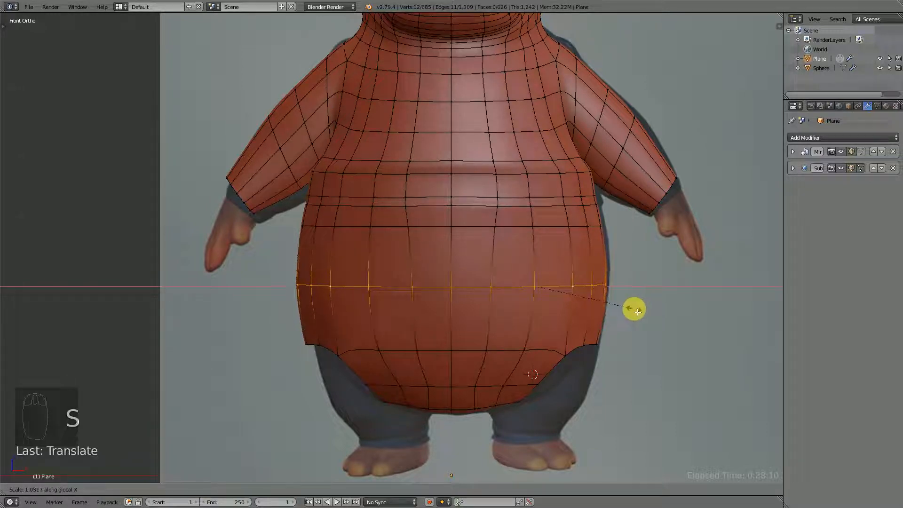
click(637, 311)
- Deselect everything and save over the existing blend file
key(a)
key(ctrl+s)
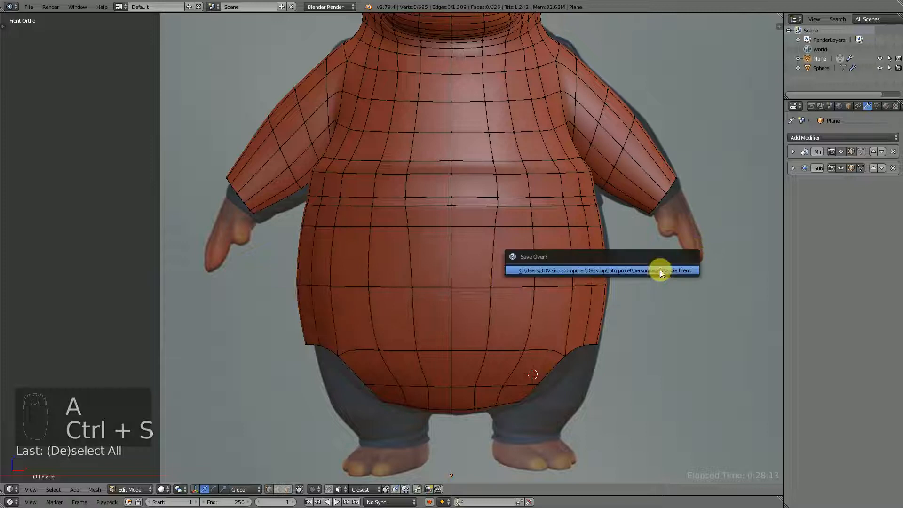
click(658, 270)
- Select the front and middle vertices of the crotch underside between the two leg openings
scroll(560, 384, down, 2)
scroll(549, 384, up, 2)
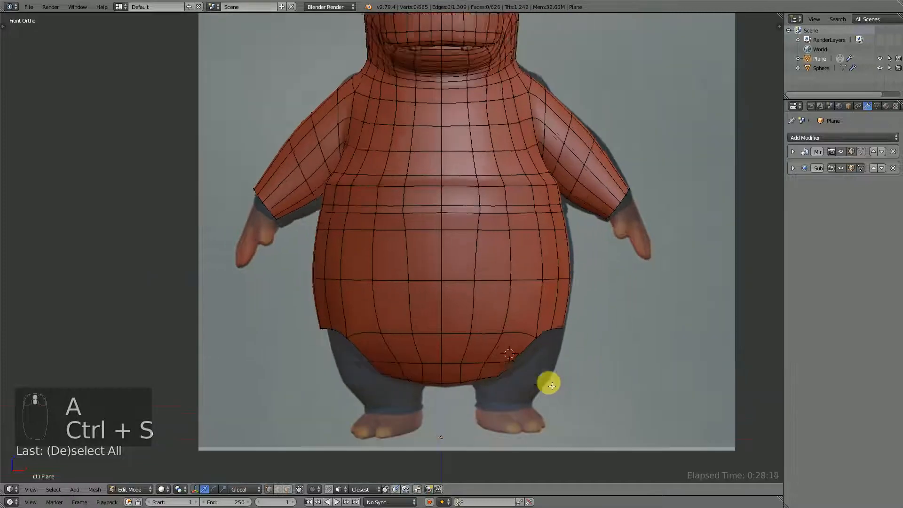
scroll(514, 404, down, 1)
right_click(507, 378)
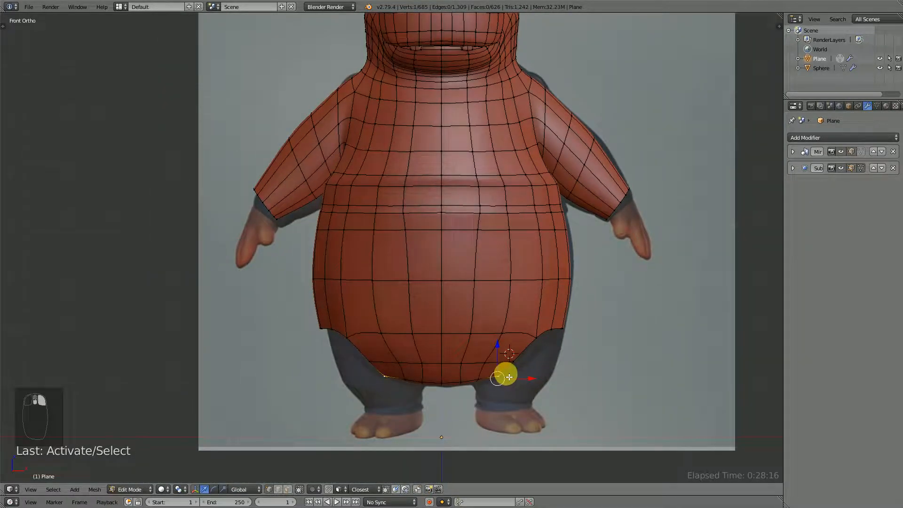
middle_drag(508, 383, 508, 340)
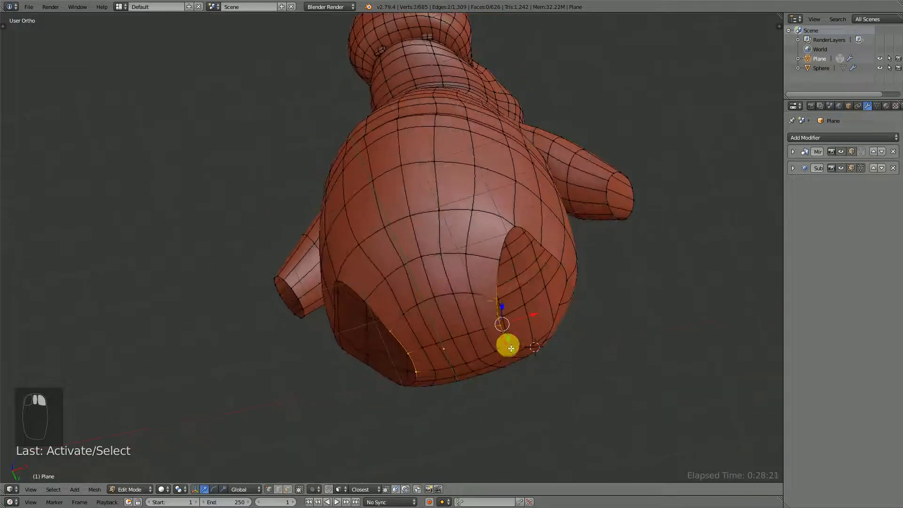
shift+right_click(475, 292)
shift+right_click(484, 322)
shift+right_click(492, 347)
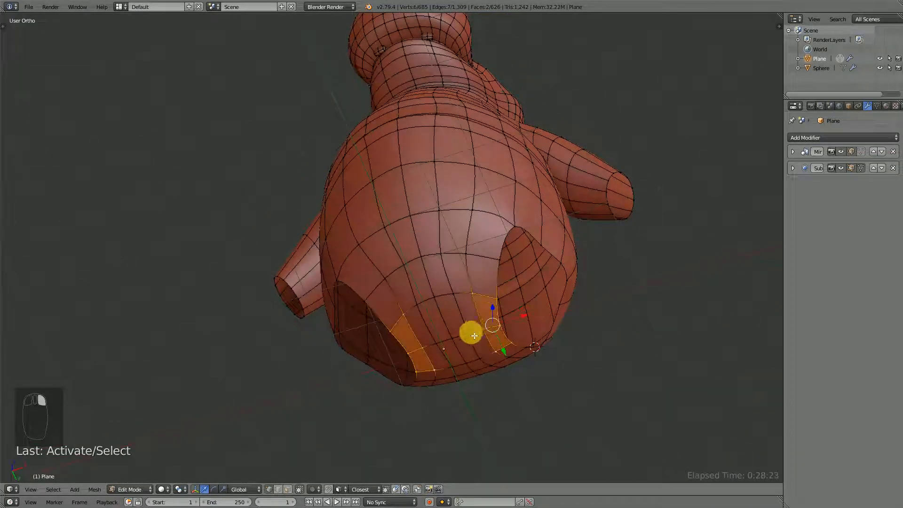
shift+right_click(460, 301)
key(c)
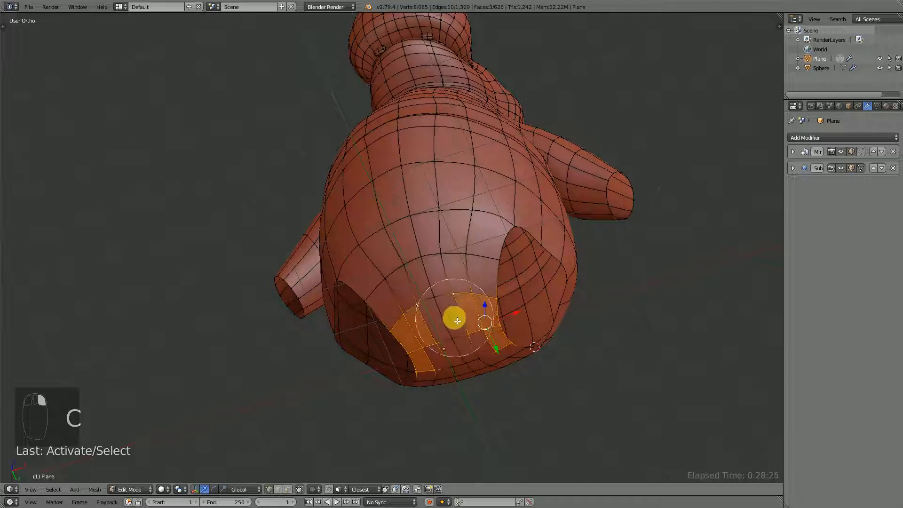
drag(457, 321, 472, 346)
right_click(476, 343)
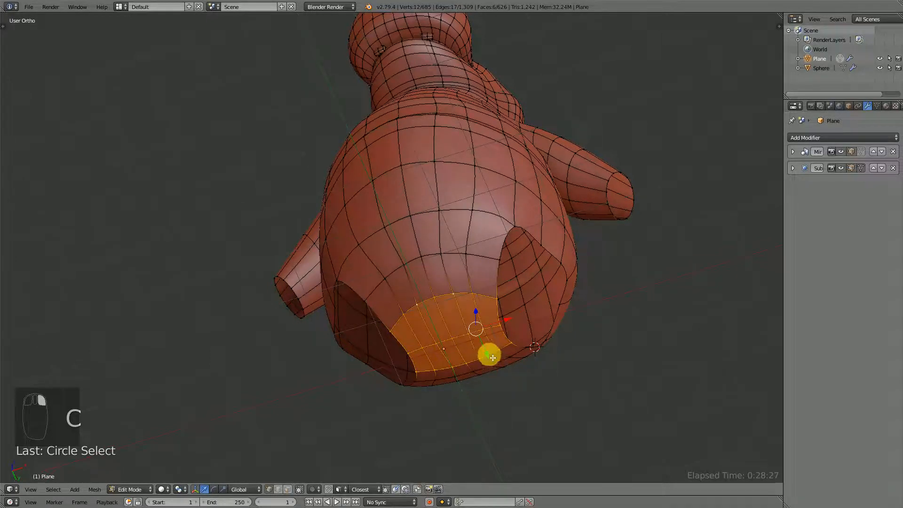
- Extend the selection with the remaining rear vertices of the crotch strip, checking it from underneath
mouse_move(492, 357)
middle_down()
mouse_move(439, 325)
mouse_move(472, 268)
middle_up()
key(c)
click(496, 247)
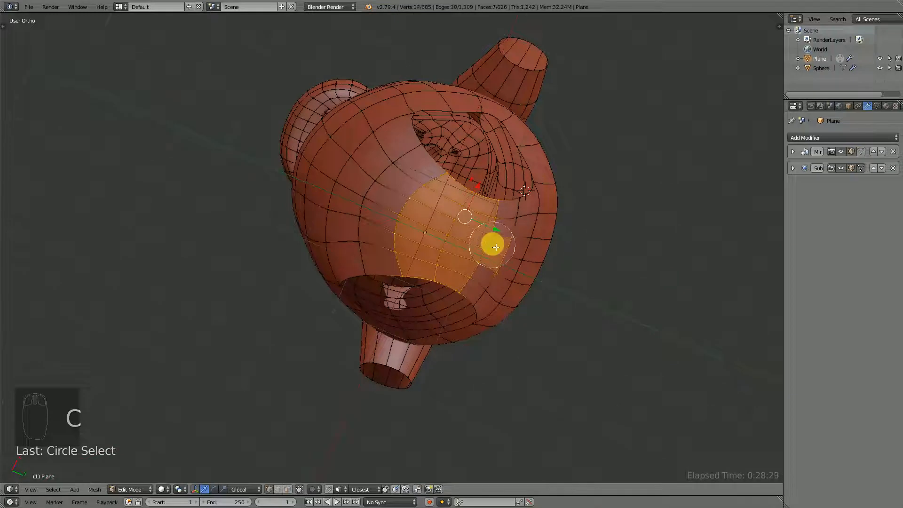
drag(496, 247, 506, 235)
right_click(506, 234)
mouse_move(507, 234)
middle_down()
mouse_move(483, 308)
mouse_move(532, 311)
middle_up()
key(c)
click(482, 281)
click(483, 291)
right_click(485, 269)
- In front view, scale the crotch strip narrower along X and shift it slightly inward
key(KP_1)
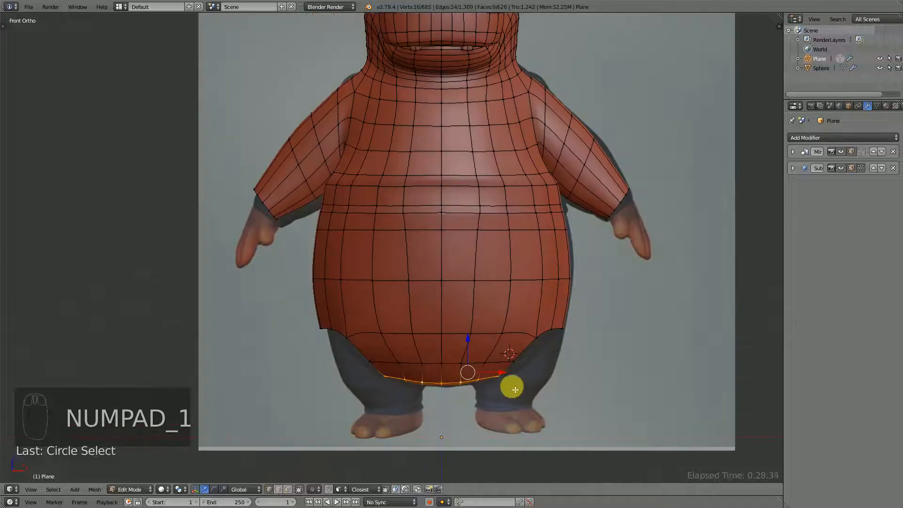
key(s)
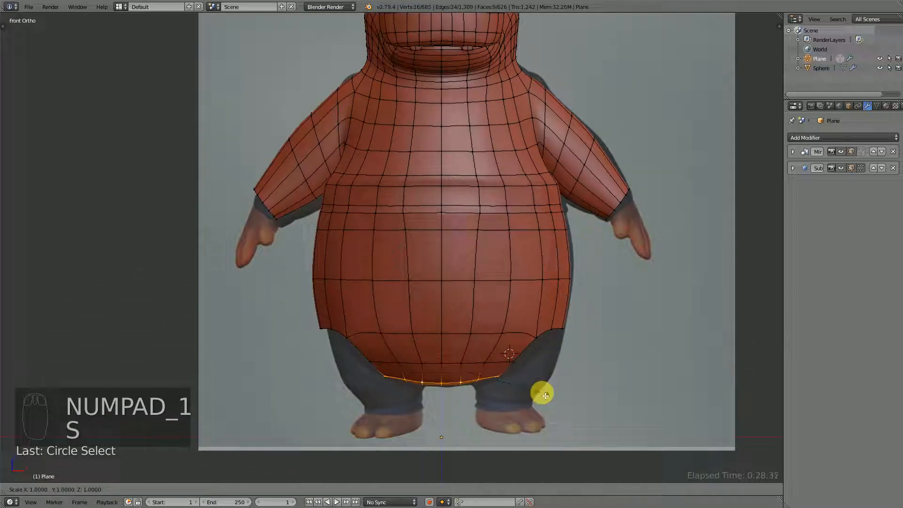
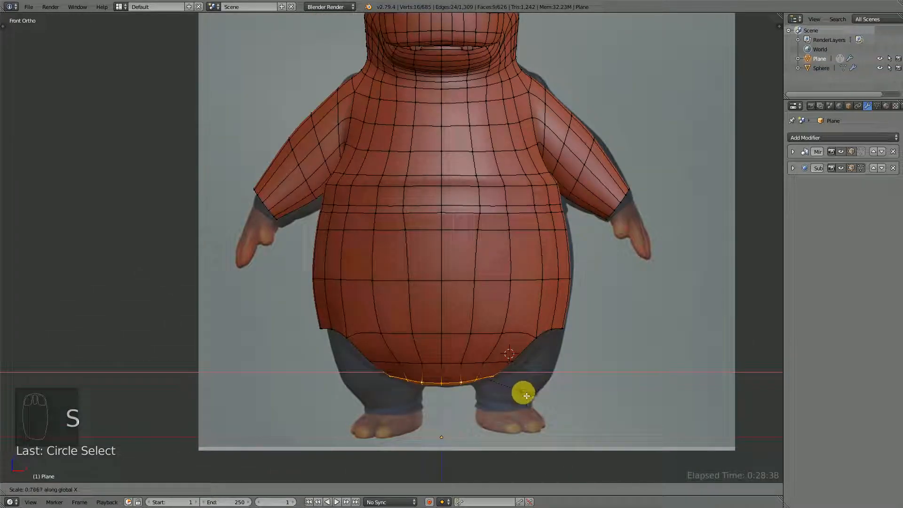
click(502, 373)
key(g)
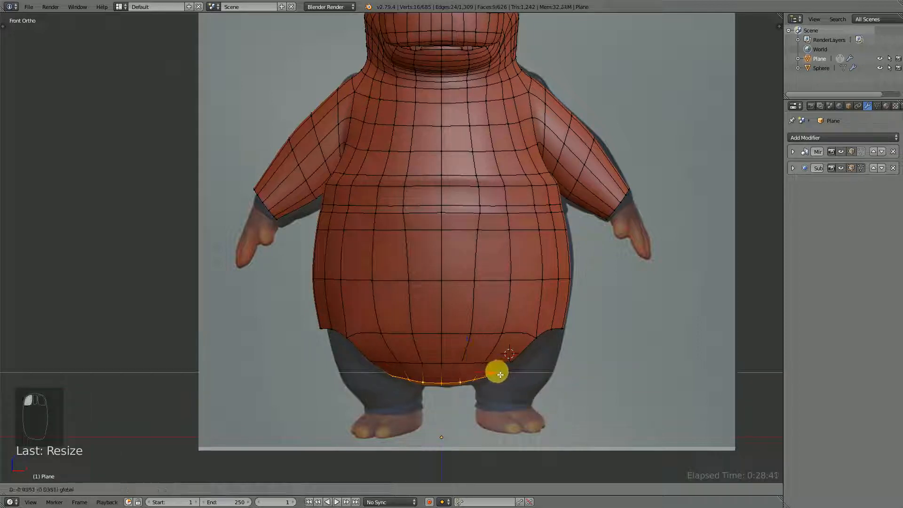
click(497, 379)
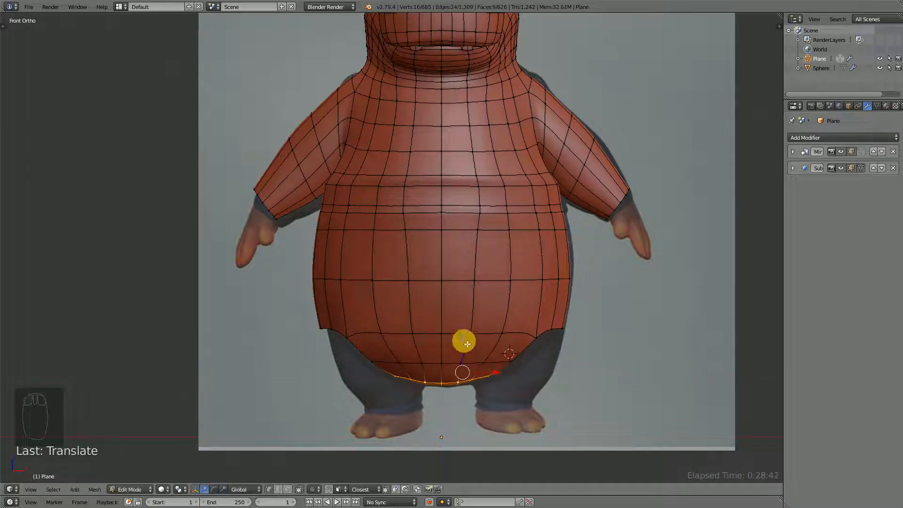
drag(467, 344, 468, 347)
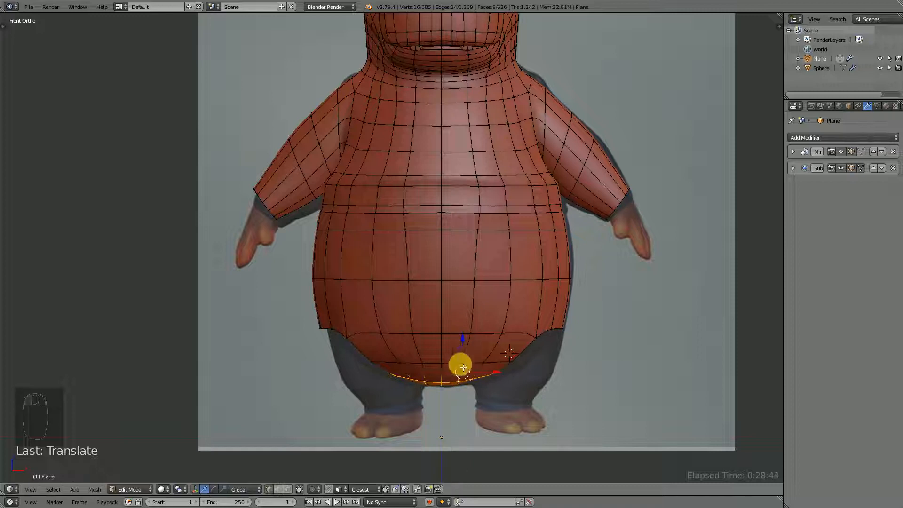
- Reduce the selection to the crotch vertices bordering the leg opening, add their inner neighbours, and nudge them along X in front view
key(z)
key(c)
mouse_move(425, 389)
middle_down()
mouse_move(470, 334)
mouse_move(485, 343)
middle_up()
right_click(487, 343)
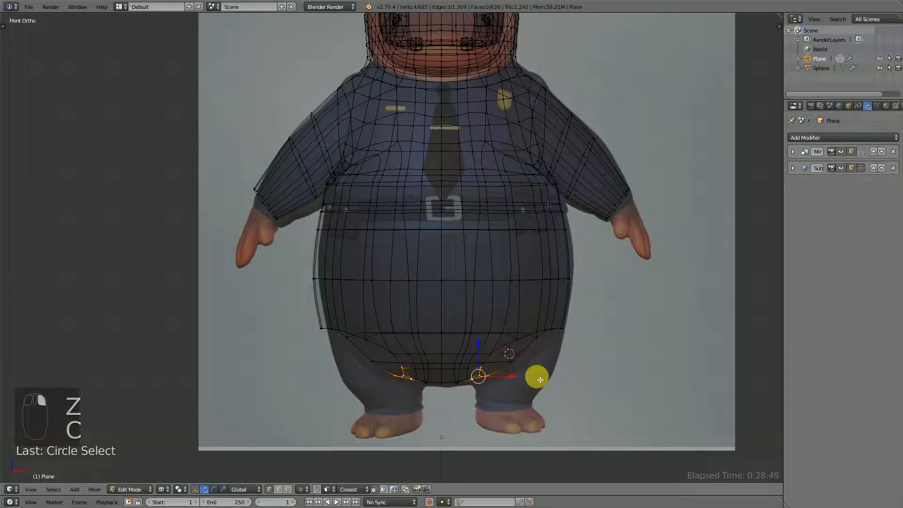
key(z)
middle_drag(515, 375, 500, 310)
scroll(495, 332, up, 1)
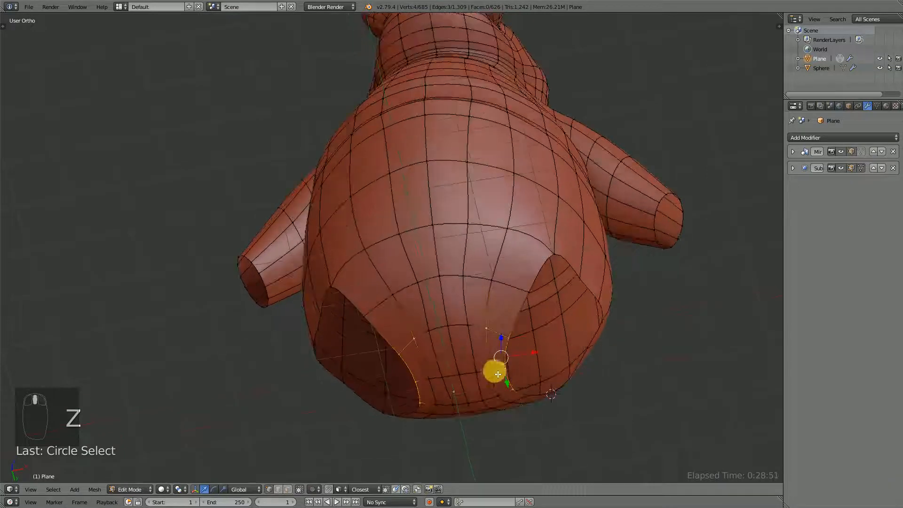
shift+right_click(496, 372)
shift+right_click(502, 395)
key(KP_1)
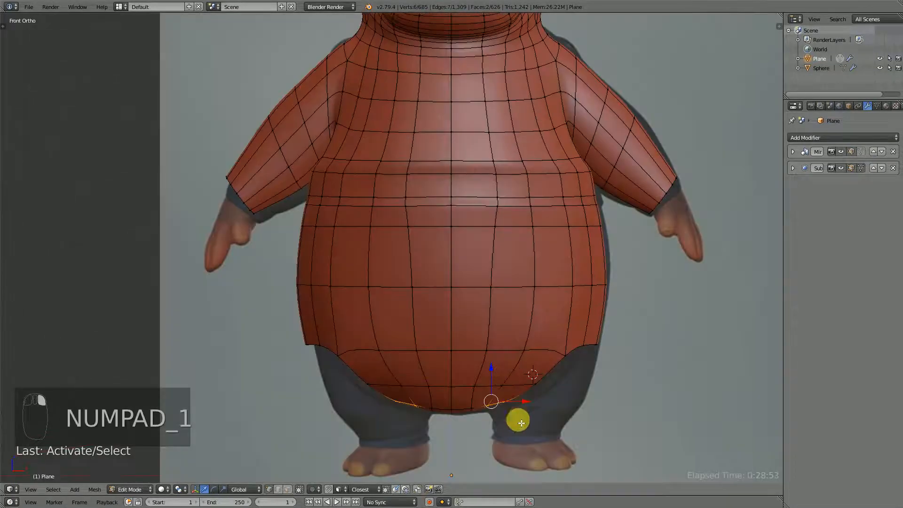
drag(526, 410, 525, 406)
- Select the leg opening's edge loop, save the file, and lower the loop slightly along Z
alt+right_click(559, 366)
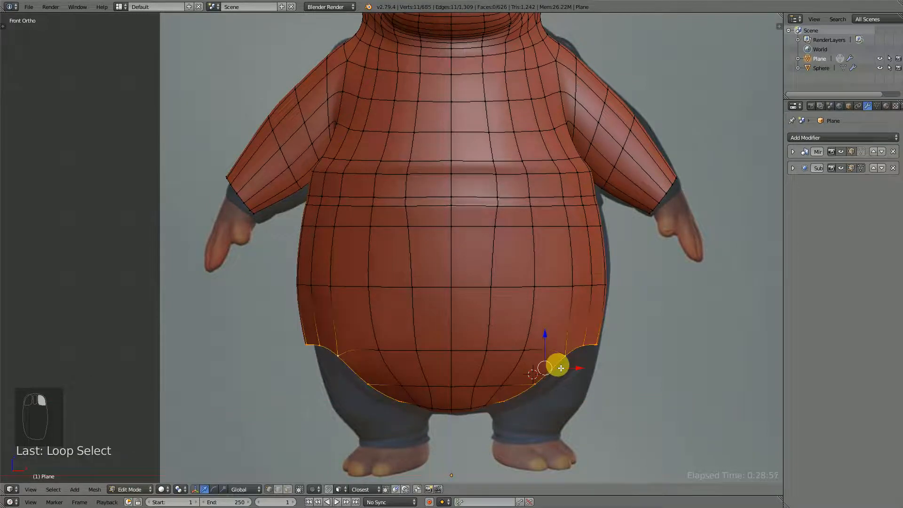
scroll(556, 373, down, 3)
scroll(516, 378, up, 1)
scroll(516, 378, up, 2)
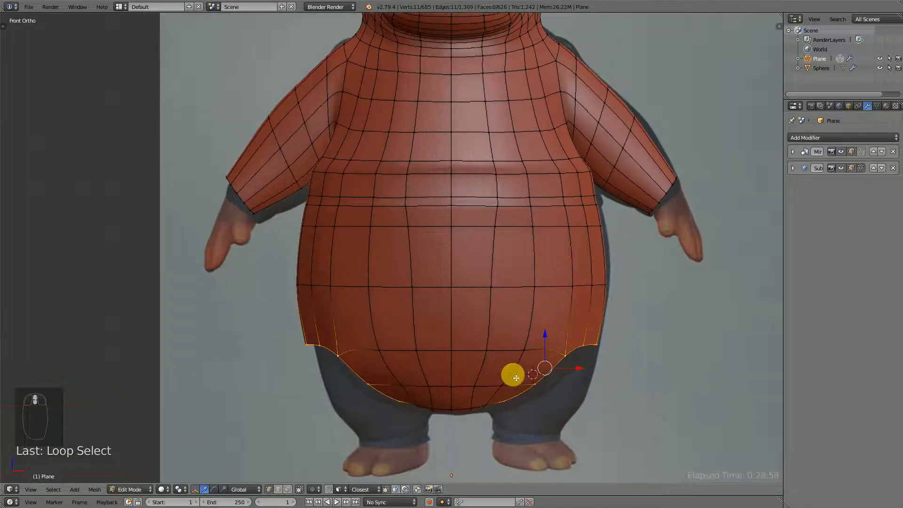
key(ctrl+s)
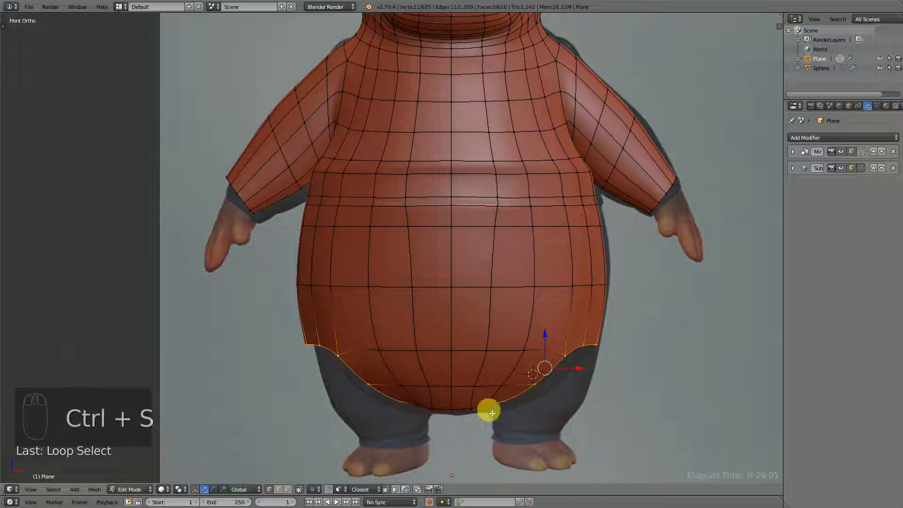
drag(544, 342, 540, 347)
- Select the three crotch vertices next to the leg opening's inner edge and move them slightly down and outward in front view
middle_drag(540, 346, 488, 397)
right_click(484, 395)
shift+right_click(490, 370)
shift+right_click(489, 413)
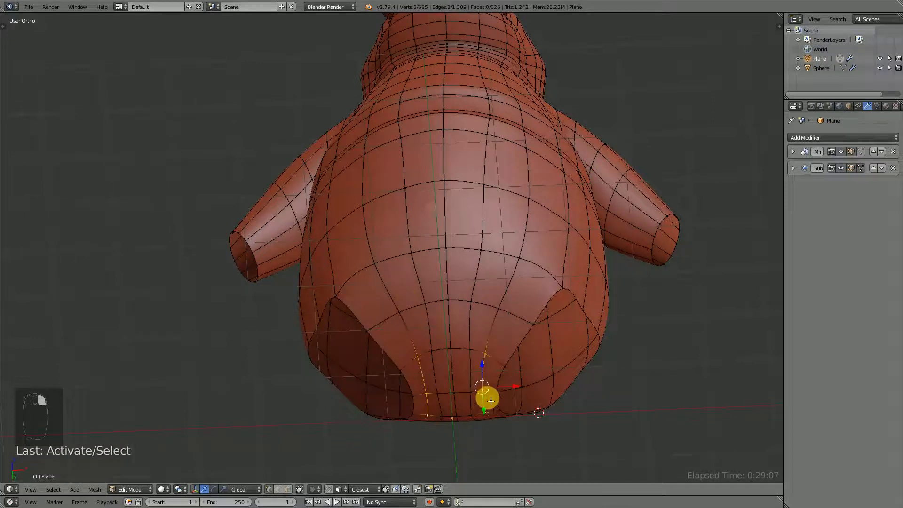
key(KP_3)
key(KP_1)
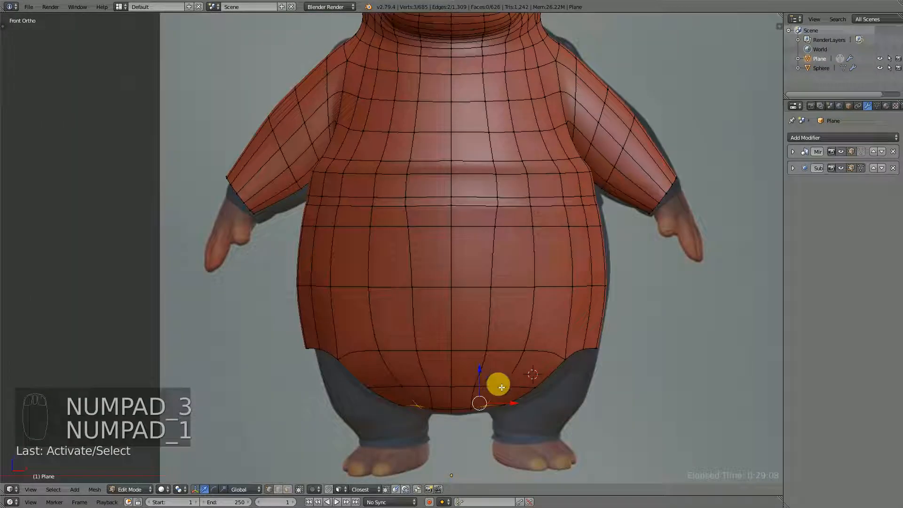
key(g)
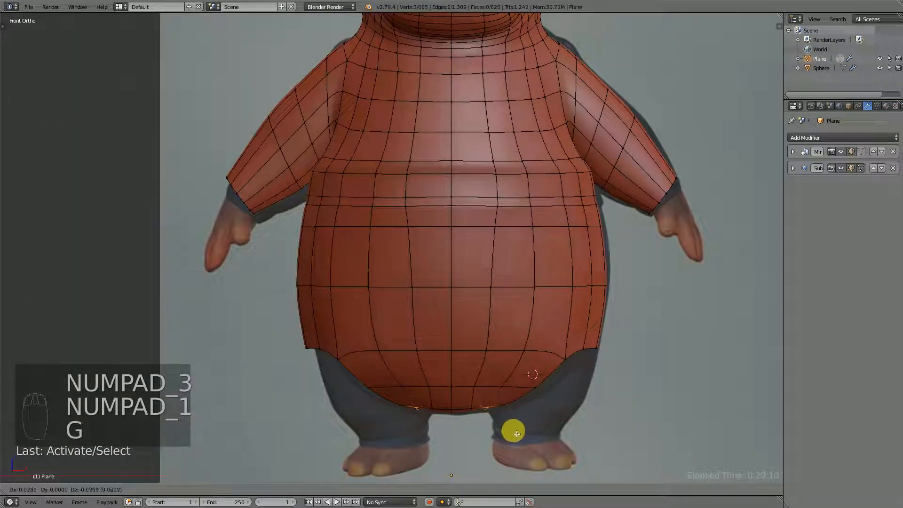
click(518, 431)
- Select the leg opening's edge loop and save over the existing blend file
alt+right_click(546, 376)
key(ctrl+s)
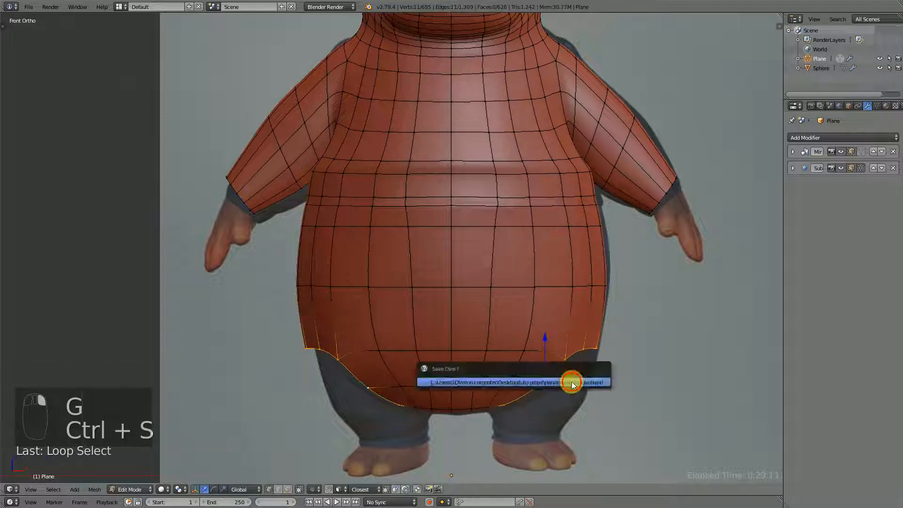
click(572, 382)
- Extrude the leg opening loop downward, flatten it along Z, and shift it slightly inward in front view
key(e)
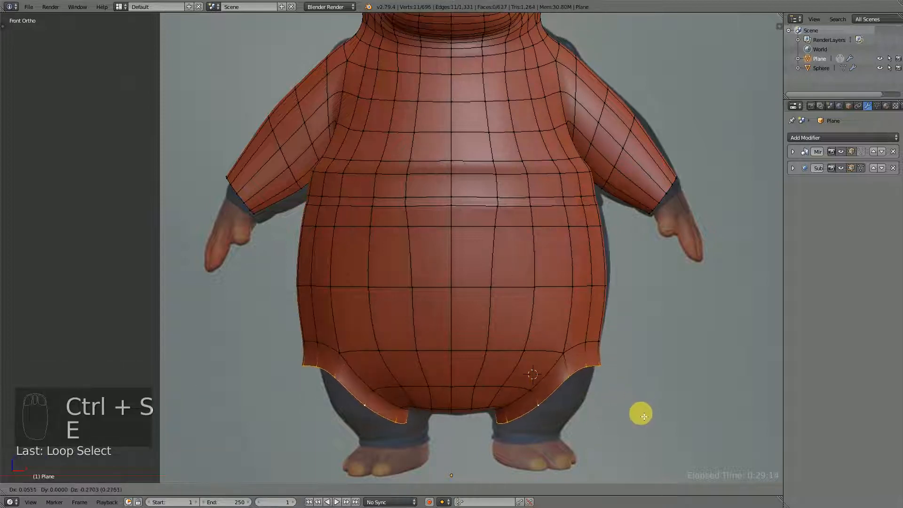
click(642, 415)
key(s)
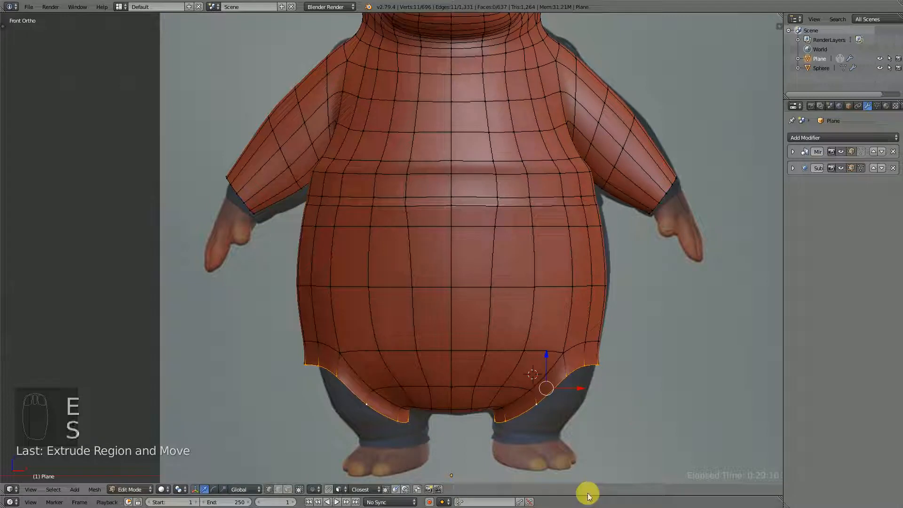
key(z)
key(s)
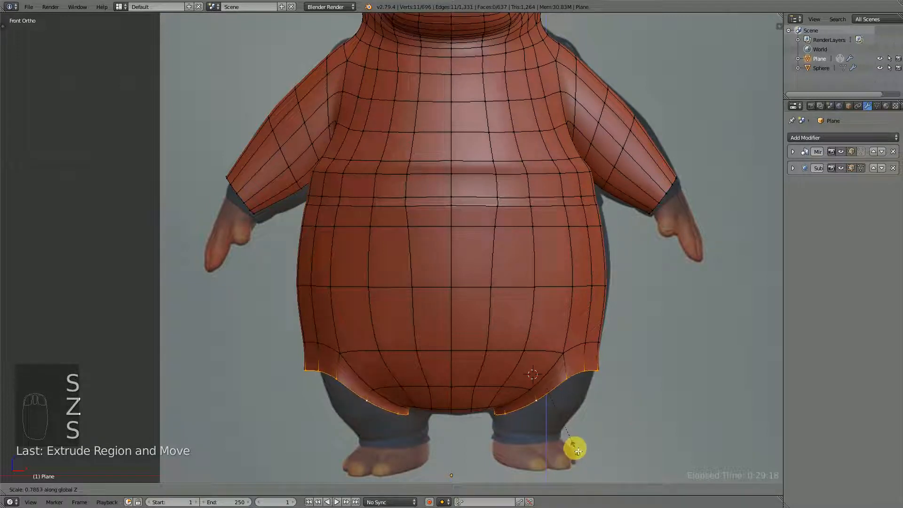
click(574, 446)
drag(586, 392, 585, 392)
- In side view wireframe, scale the extruded leg loop narrower along Y toward the reference trouser leg
key(KP_3)
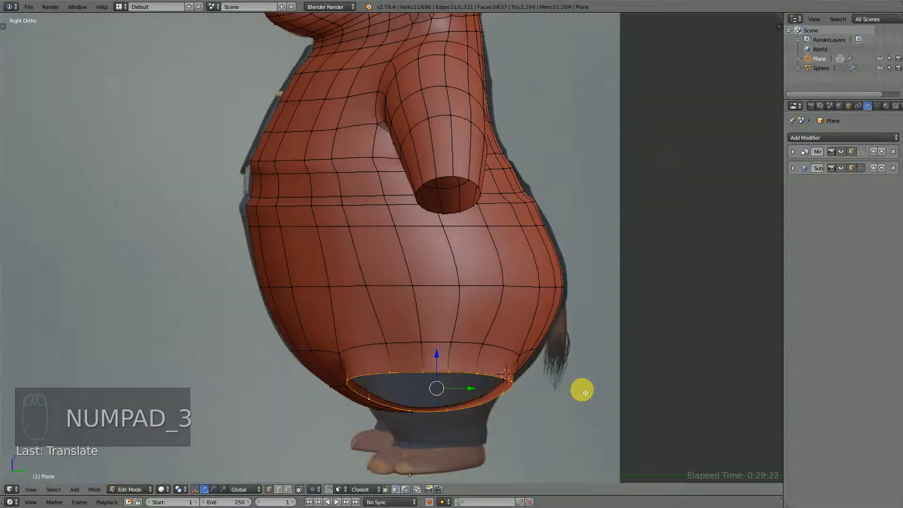
key(z)
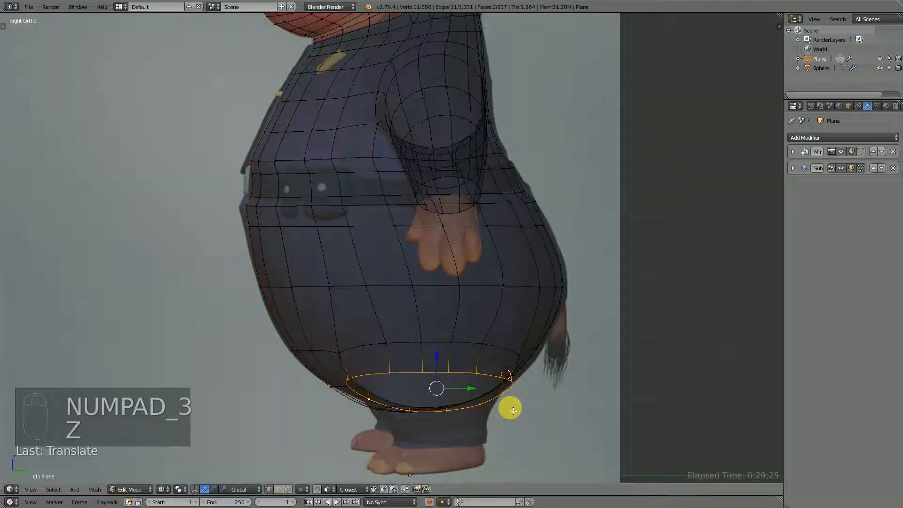
key(s)
middle_click(557, 429)
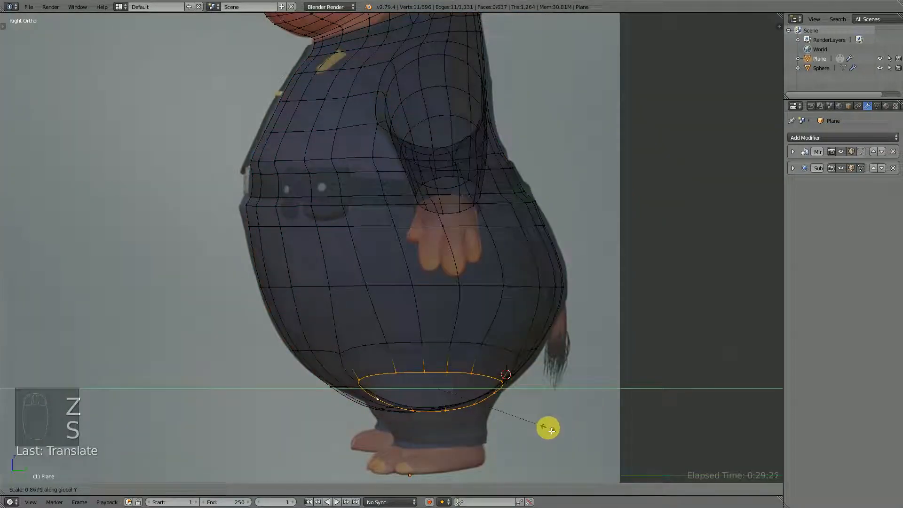
click(543, 429)
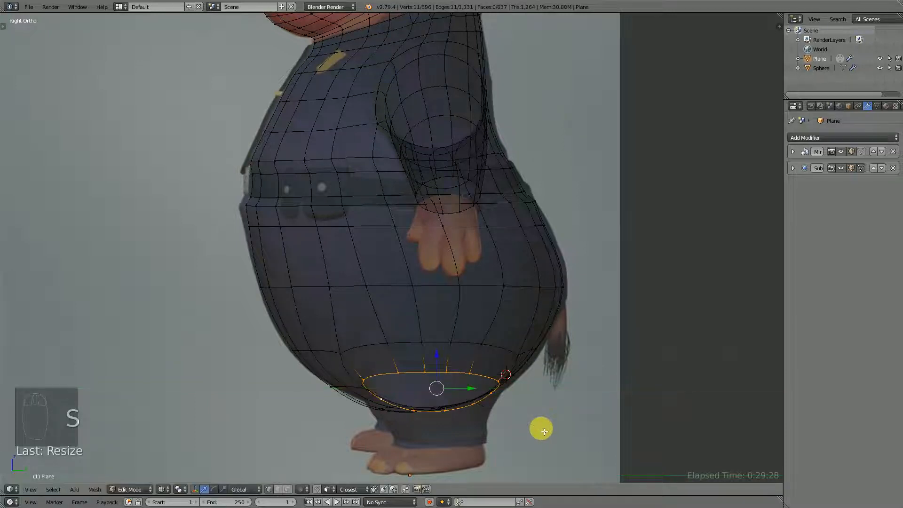
- Extrude the leg loop down a second time toward the cuff and flatten it along Z
key(z)
key(e)
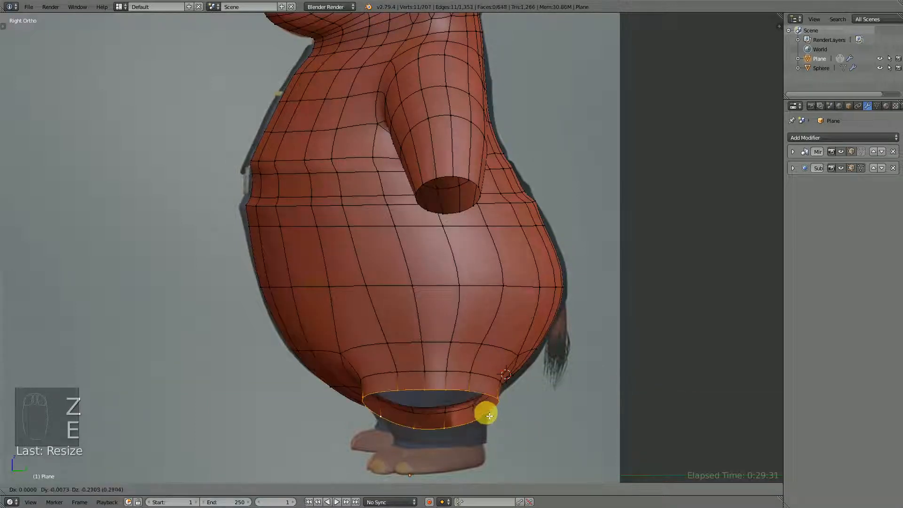
click(489, 425)
key(s)
middle_click(536, 460)
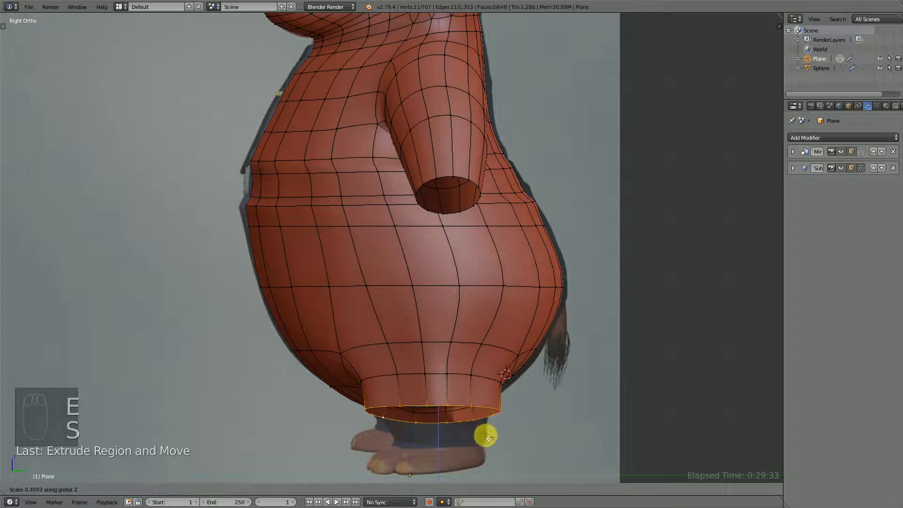
click(491, 433)
- Narrow the lower leg loop along Y to the reference trouser width, flatten it further along Z, and return to front view
key(s)
middle_click(566, 449)
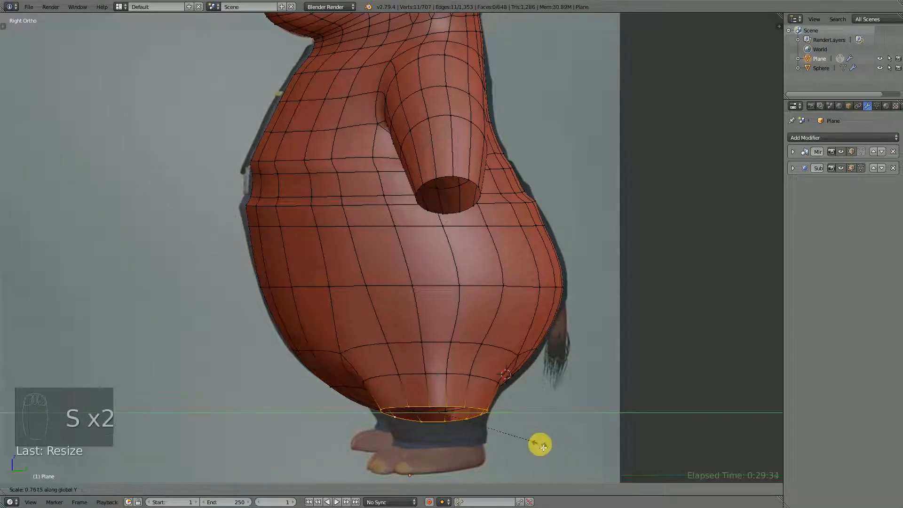
click(541, 445)
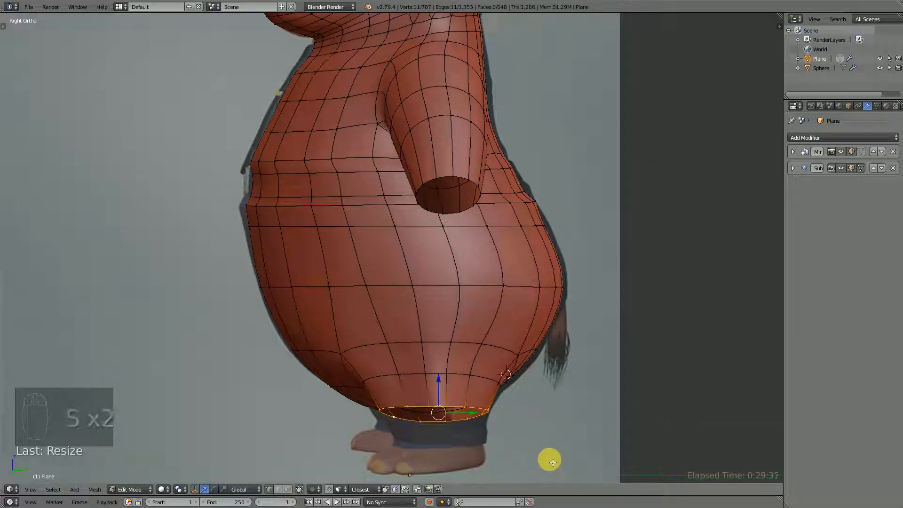
key(s)
middle_click(519, 443)
click(511, 441)
key(KP_1)
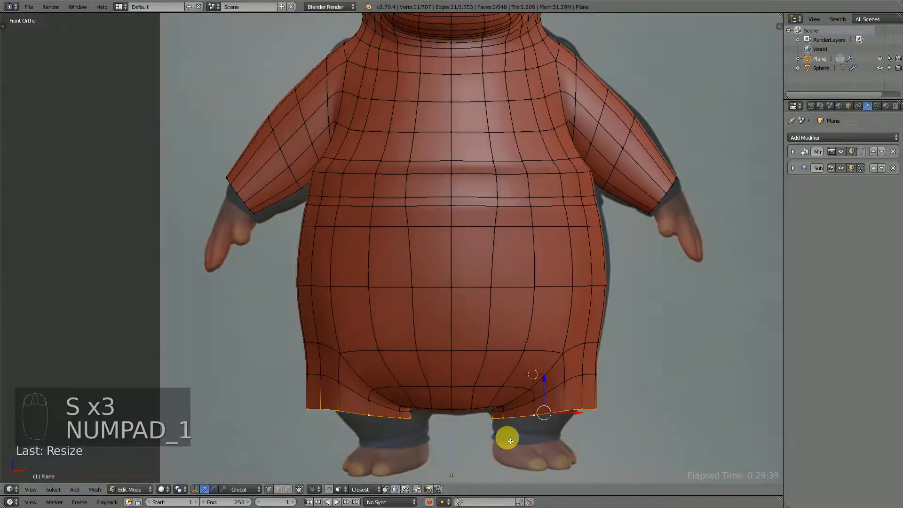
- Narrow the lower leg loop along X, shift it inward to the reference trouser leg in front view, and save the file
key(s)
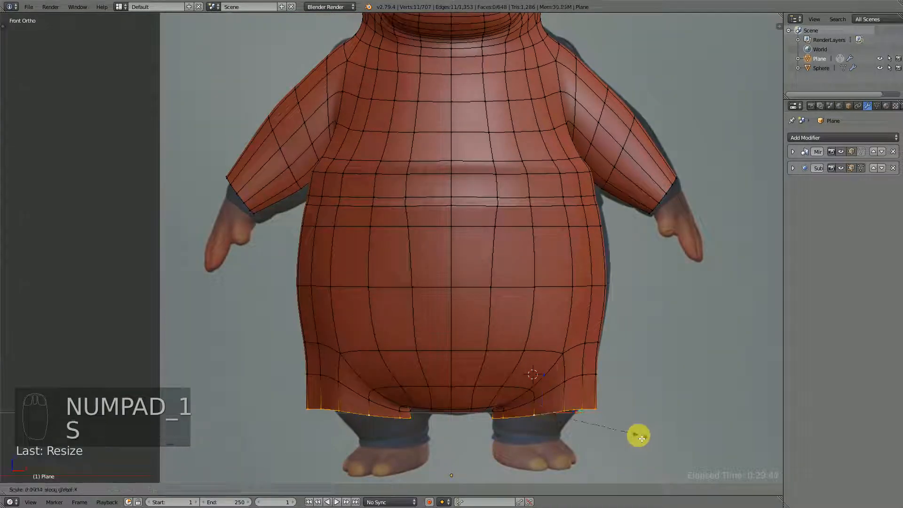
middle_click(580, 413)
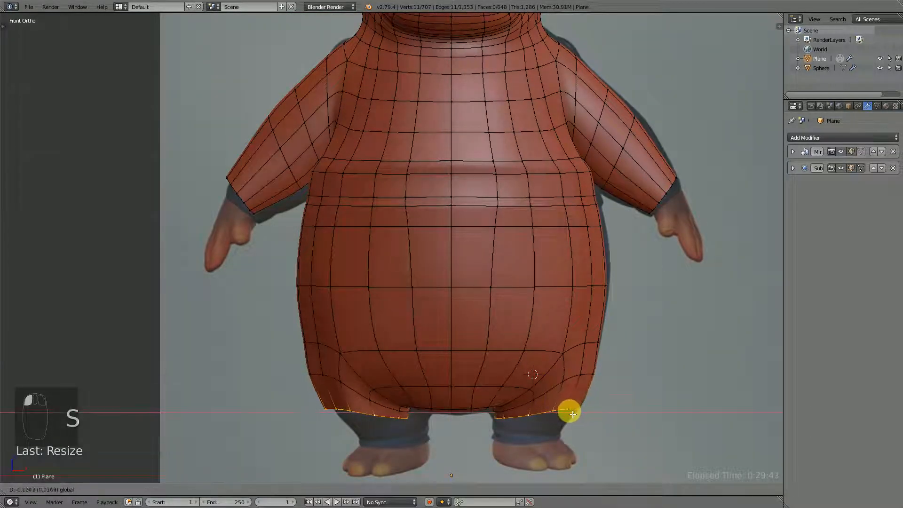
click(571, 414)
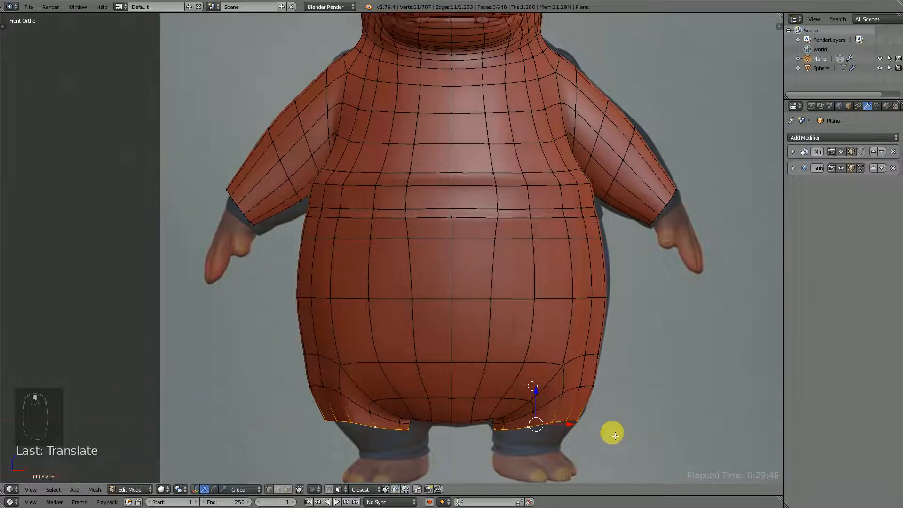
scroll(611, 429, up, 2)
drag(602, 381, 603, 381)
key(ctrl+s)
click(671, 409)
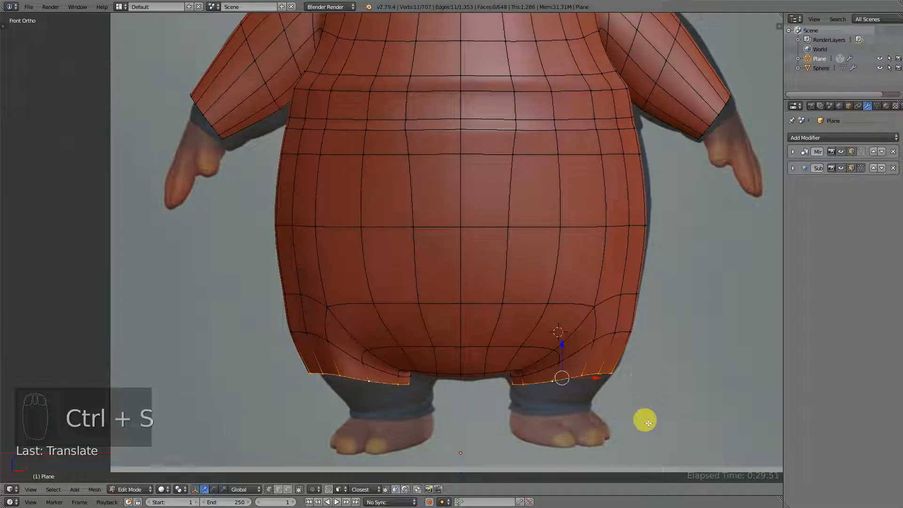
- Extrude the leg loop down to the ankle, slightly inward, and flatten the new cuff loop along Z
key(e)
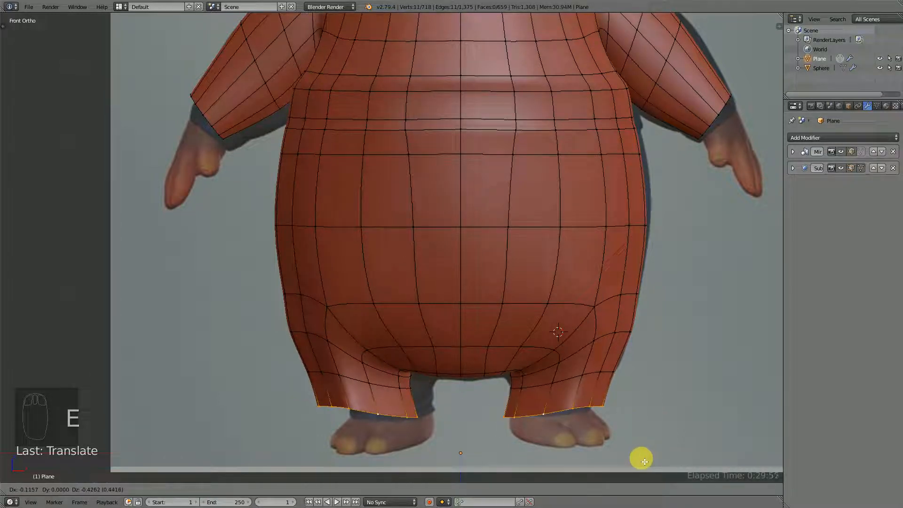
click(642, 460)
key(s)
key(z)
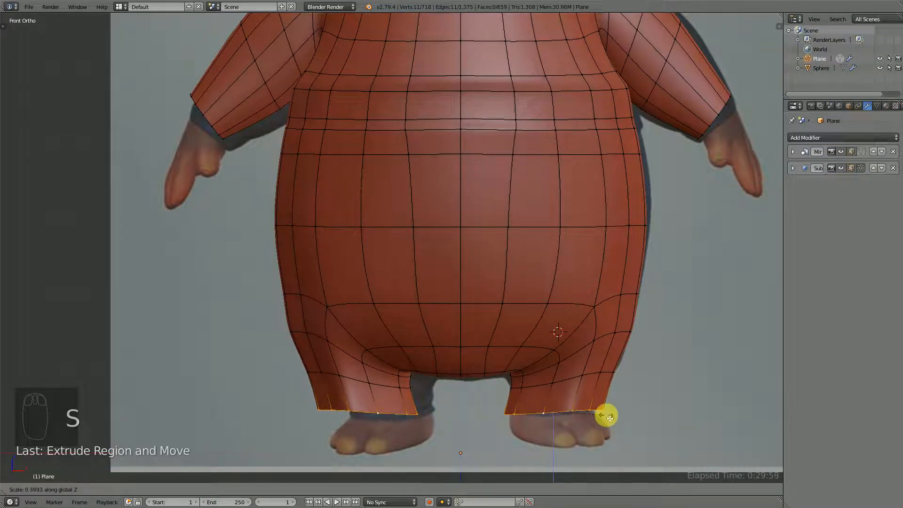
click(609, 418)
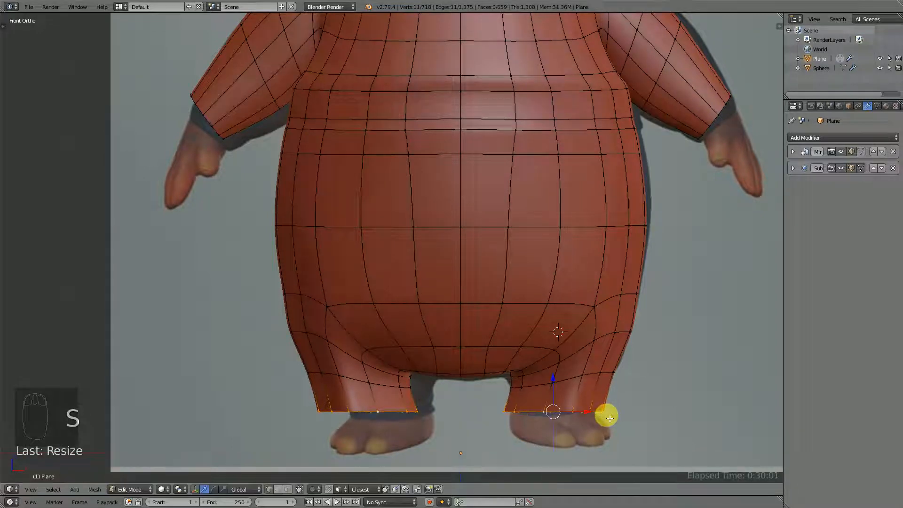
- Narrow the cuff loop along X and shift it sideways to fit the reference ankle in front view
key(s)
key(x)
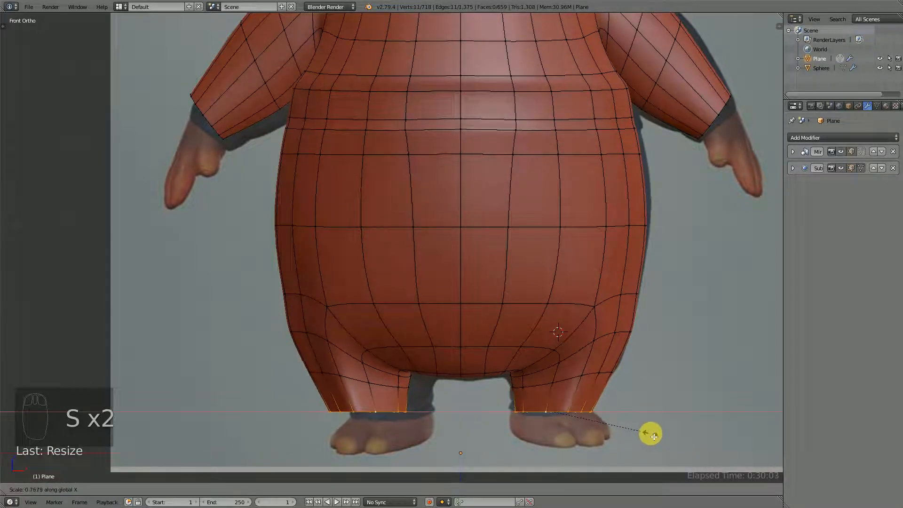
click(654, 437)
drag(591, 415, 588, 416)
key(s)
key(x)
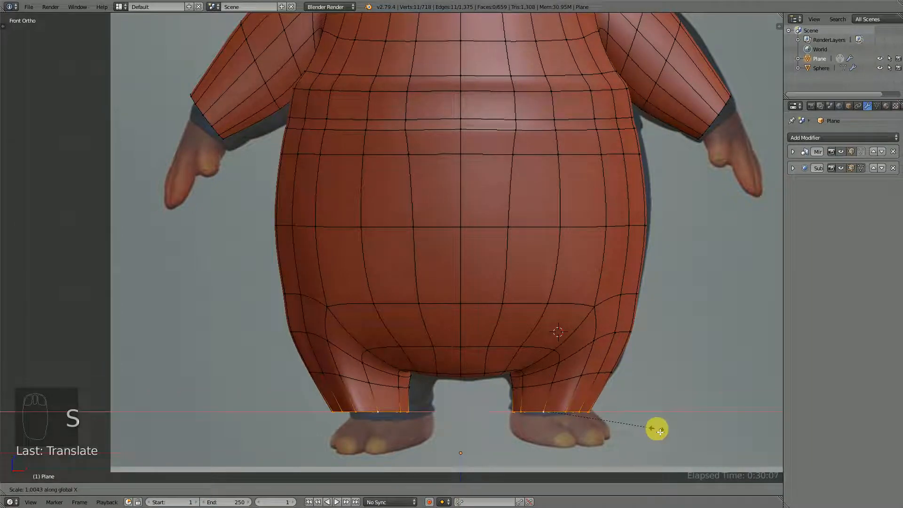
click(656, 432)
- In side view, narrow the cuff loop along Y and move it back to line up with the reference ankle
key(KP_3)
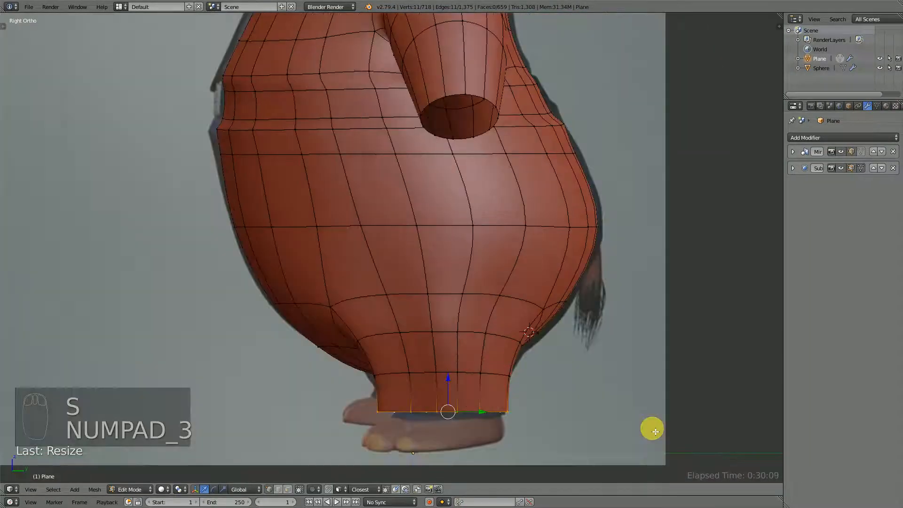
key(s)
key(y)
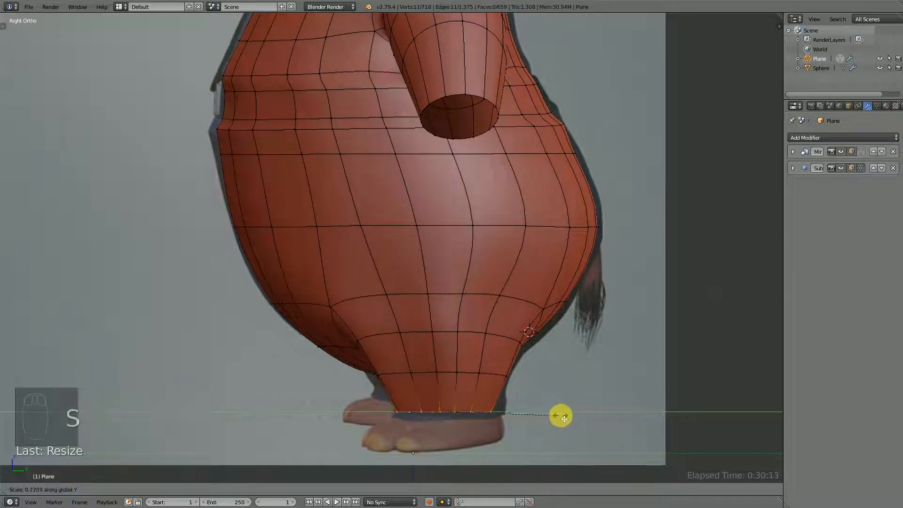
click(488, 414)
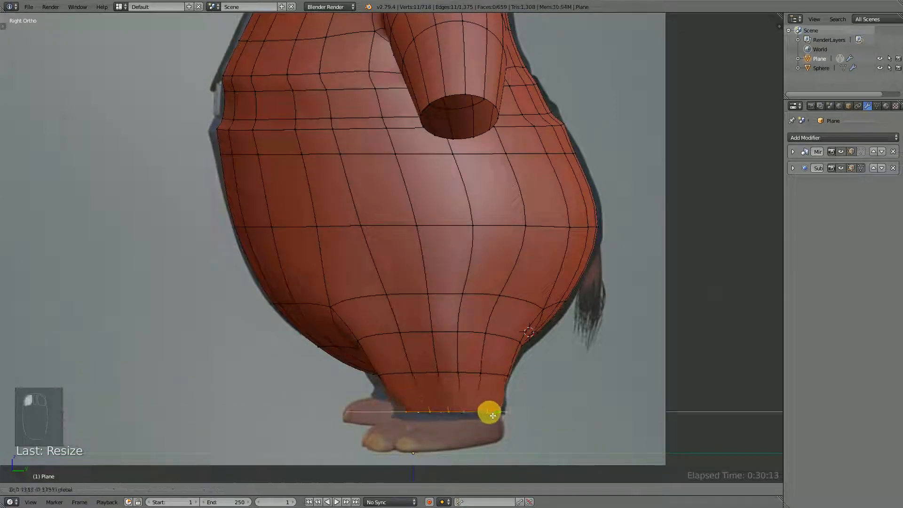
click(493, 415)
key(s)
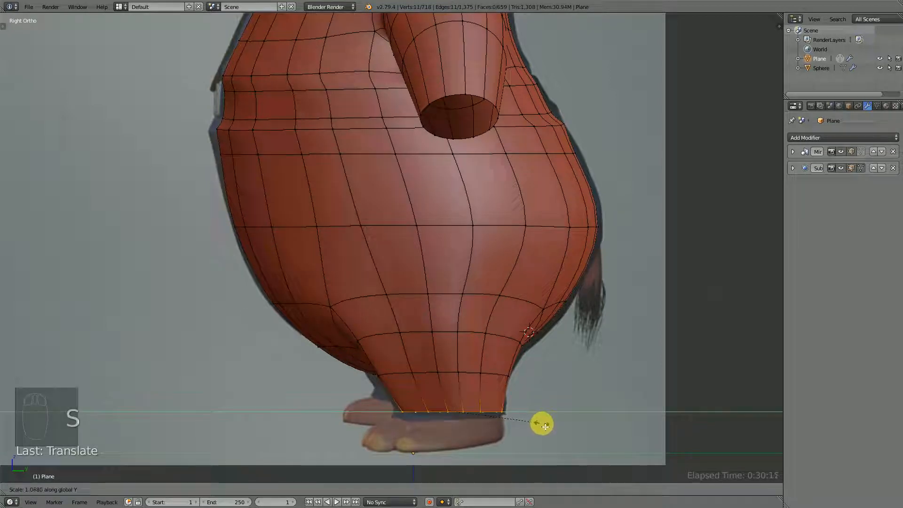
click(541, 423)
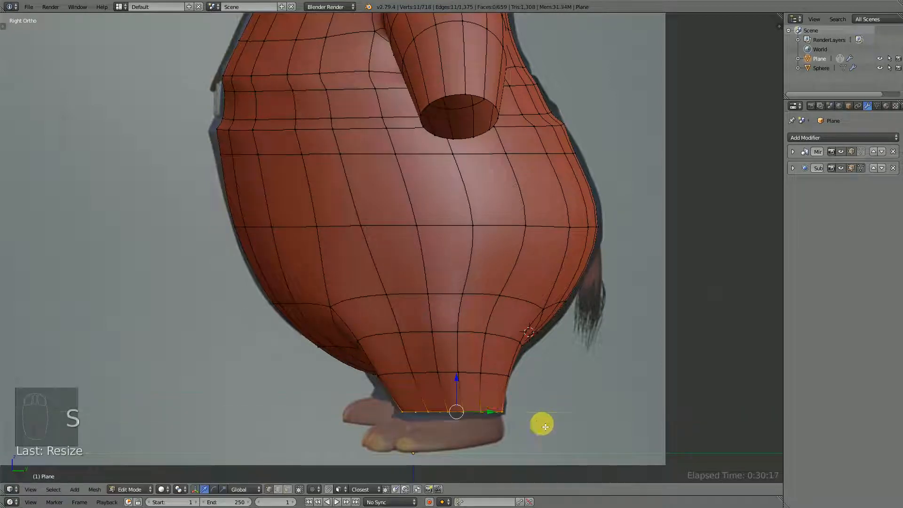
- In front view, nudge the loop above the cuff along X and slightly rescale the cuff loop
alt+right_click(476, 374)
key(KP_1)
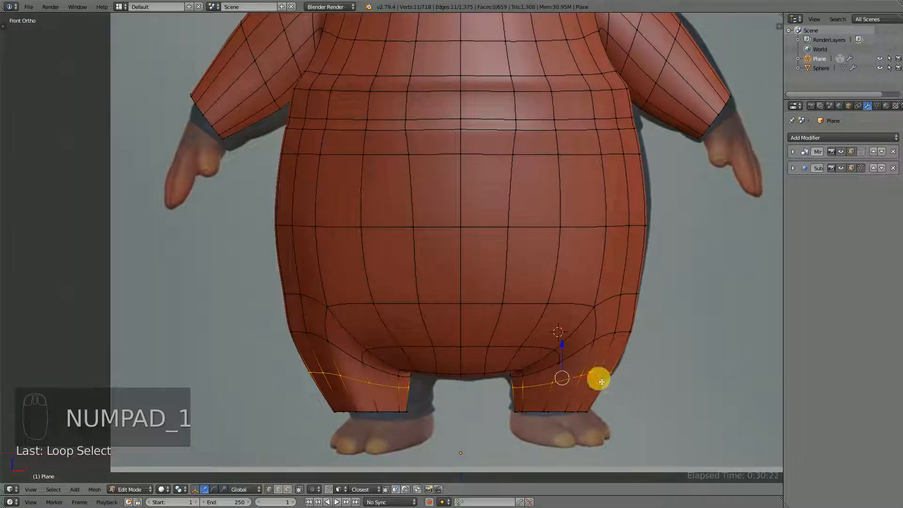
drag(600, 381, 598, 383)
alt+right_click(570, 411)
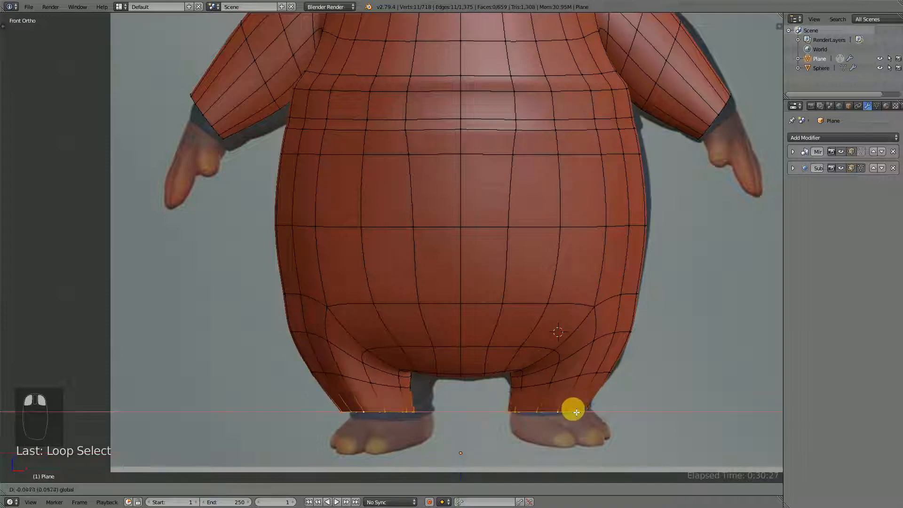
key(s)
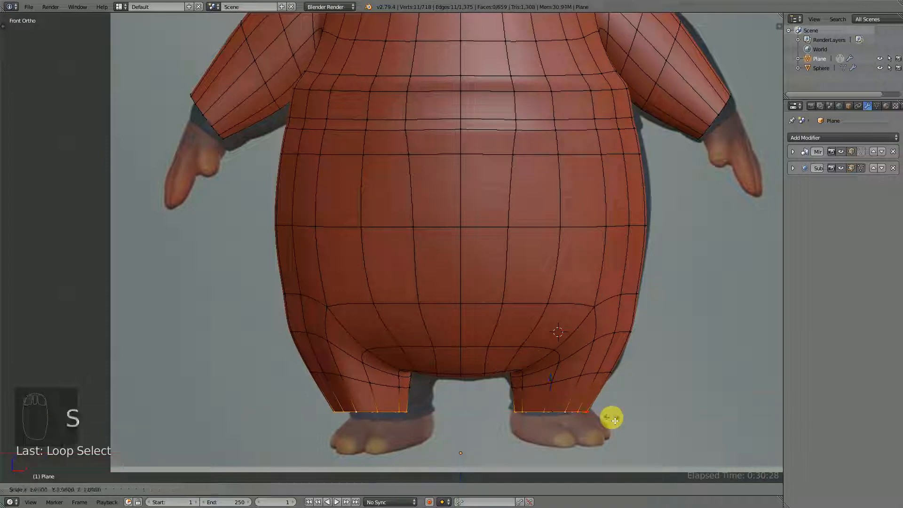
click(612, 416)
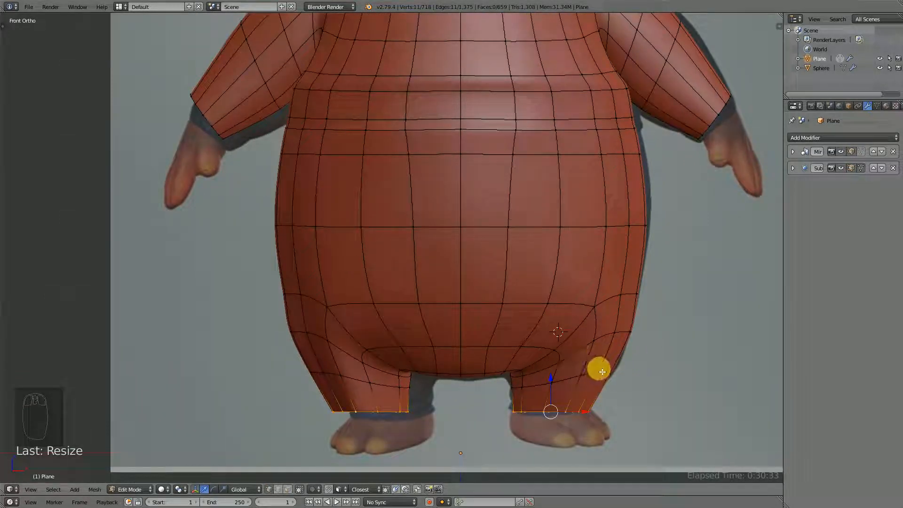
- Add a centred edge loop around the upper trouser leg, just below the hip opening loop
key(ctrl+r)
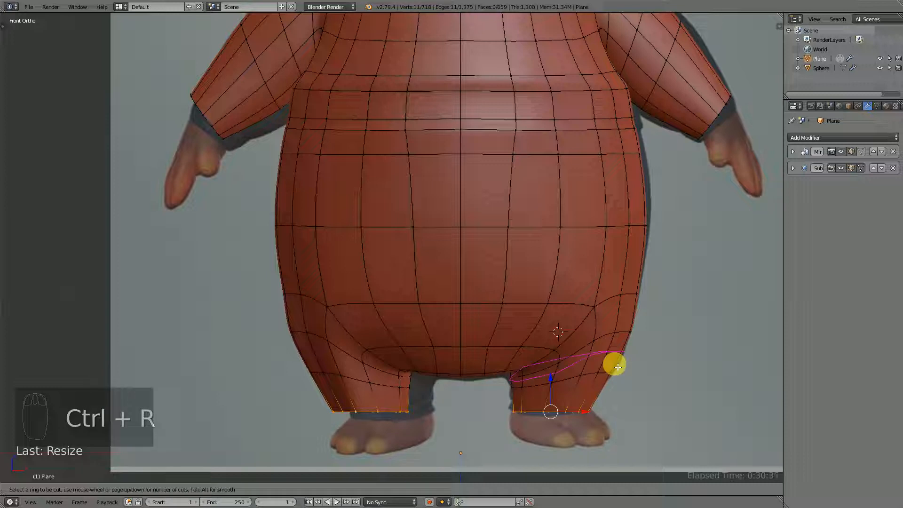
click(617, 367)
right_click(618, 367)
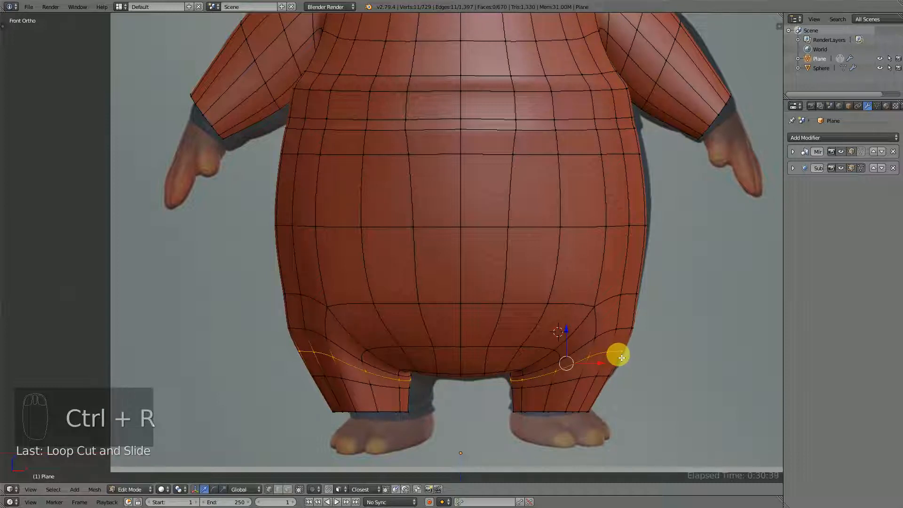
- Select the front and outer vertices of the new leg loop and move them slightly down and outward in front view
key(a)
key(c)
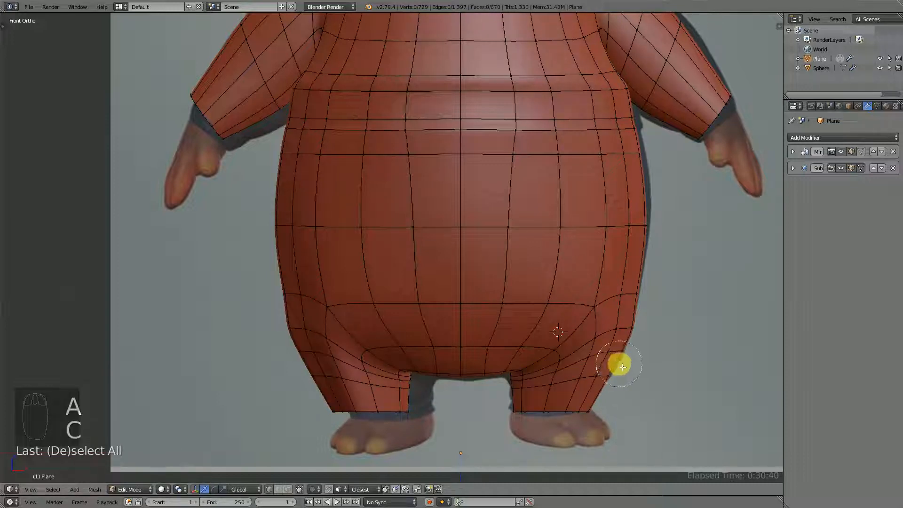
drag(630, 362, 594, 355)
right_click(620, 360)
middle_drag(641, 362, 543, 373)
shift+right_click(517, 370)
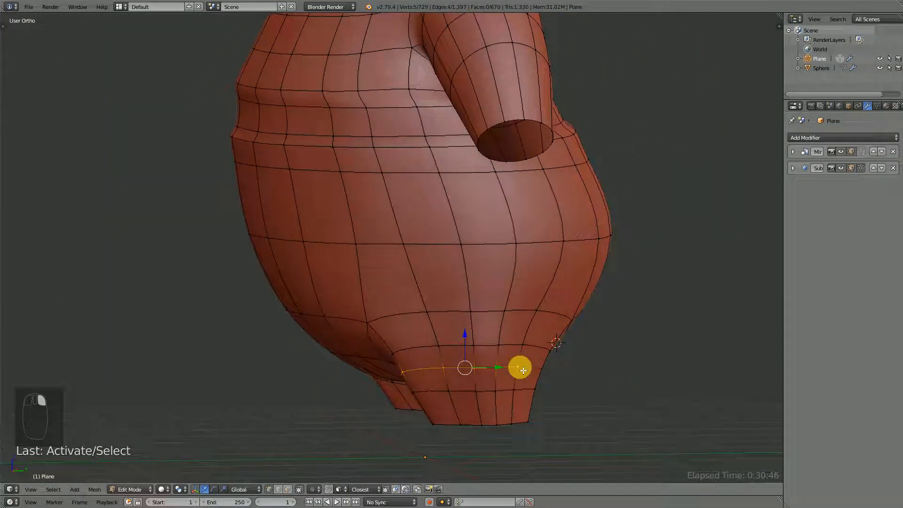
key(KP_1)
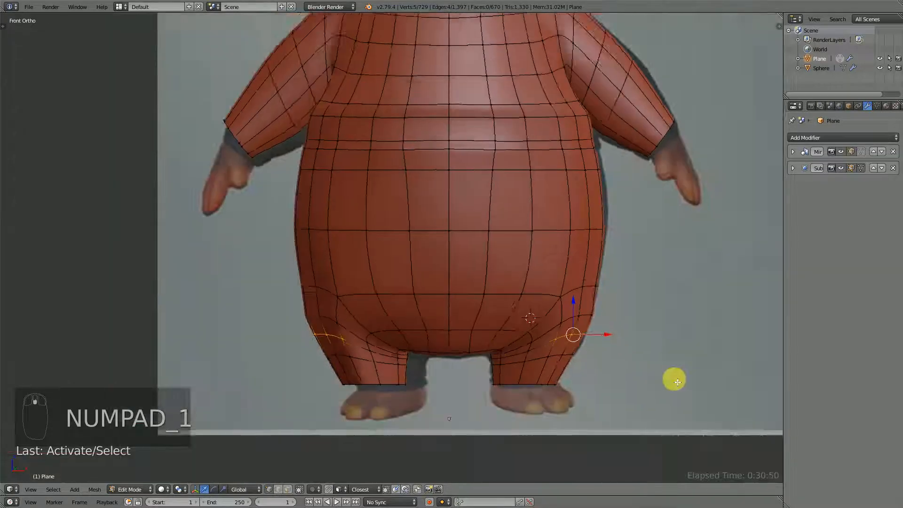
middle_drag(677, 382, 570, 382)
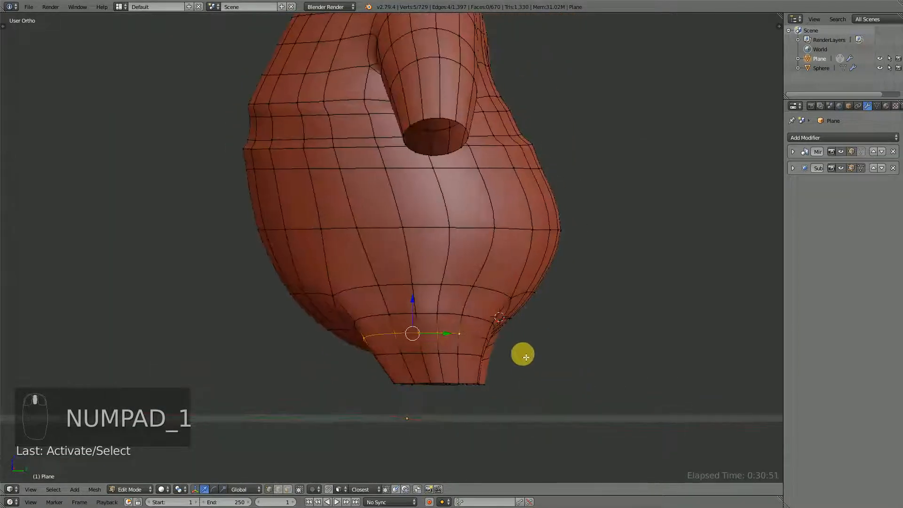
key(c)
middle_drag(502, 329, 426, 339)
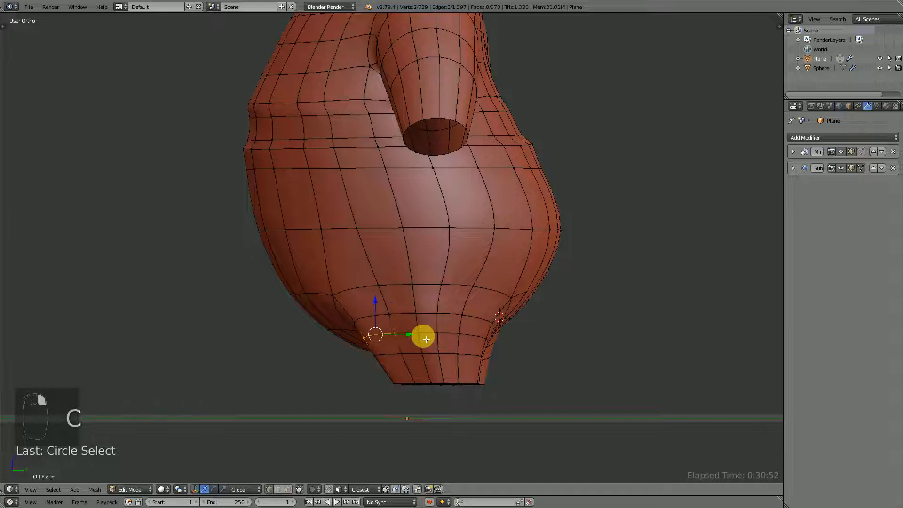
key(KP_1)
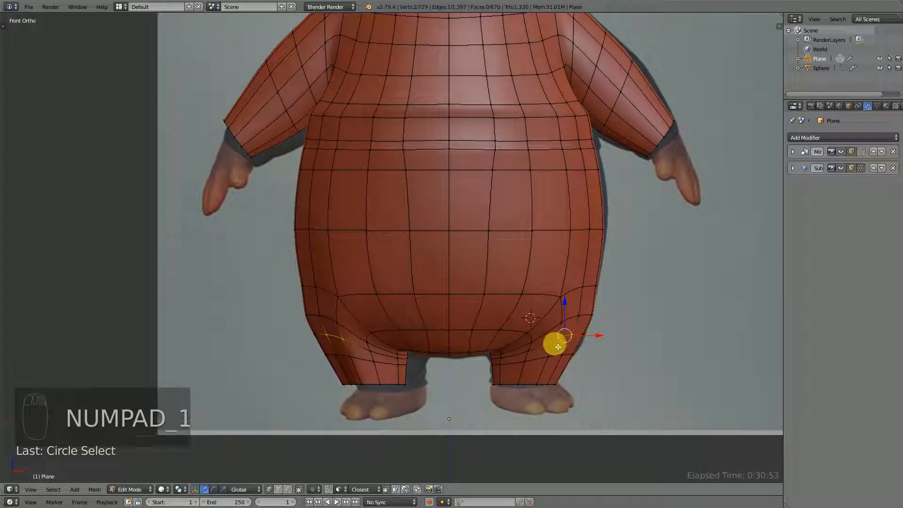
shift+right_click(584, 337)
key(g)
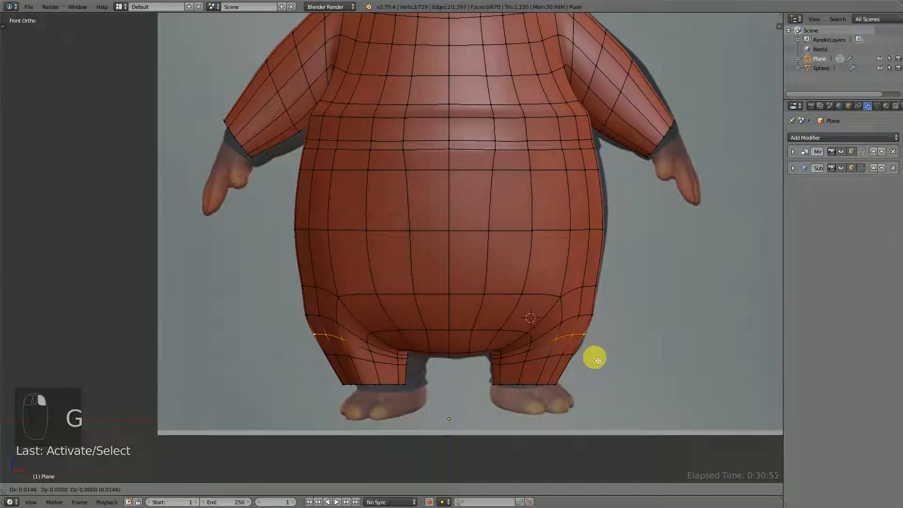
click(599, 366)
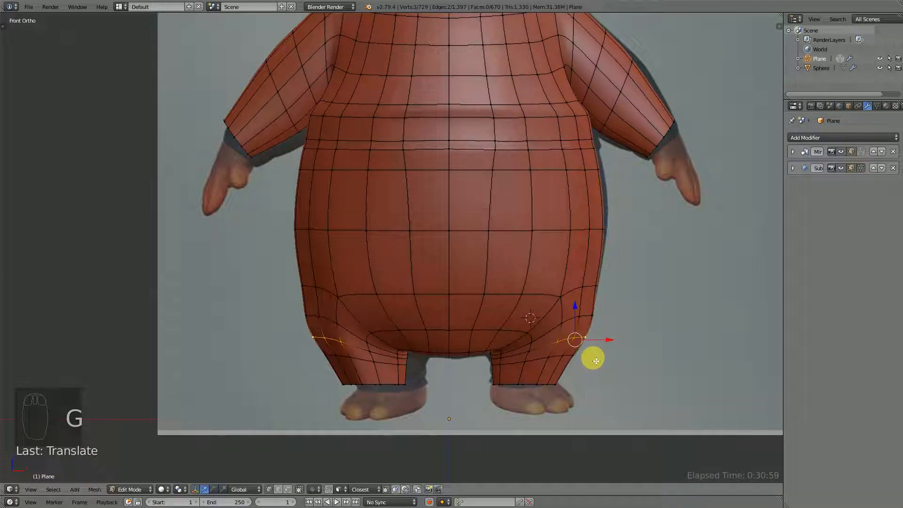
- Select the two middle edge loops of the trouser leg, scale them down slightly, and adjust their position
alt+right_click(558, 355)
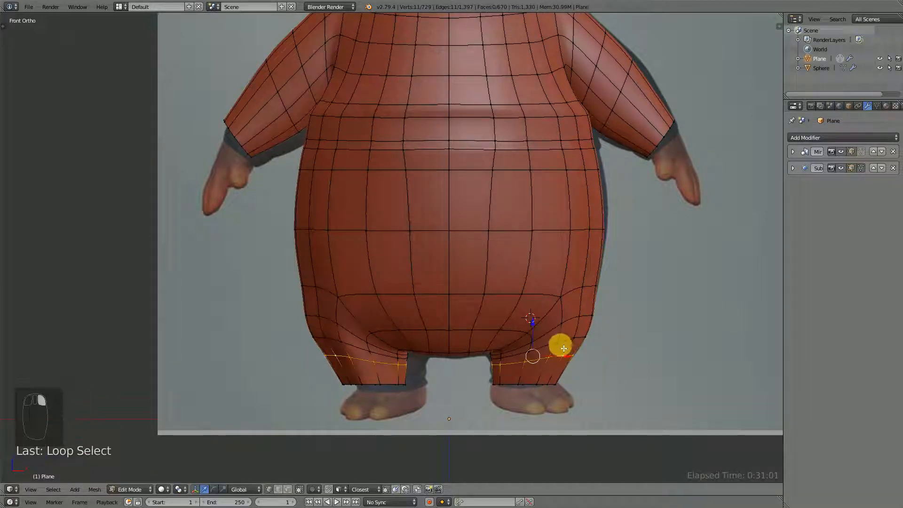
alt+shift+right_click(558, 345)
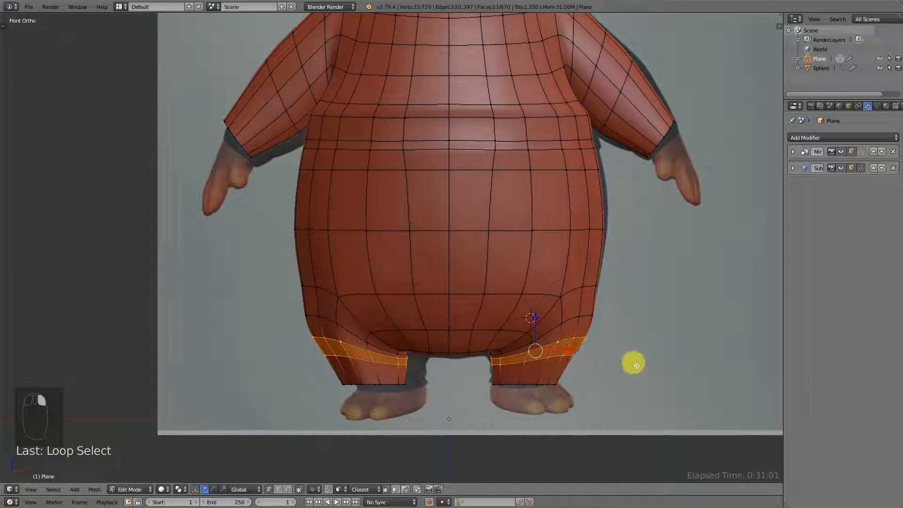
key(s)
click(573, 353)
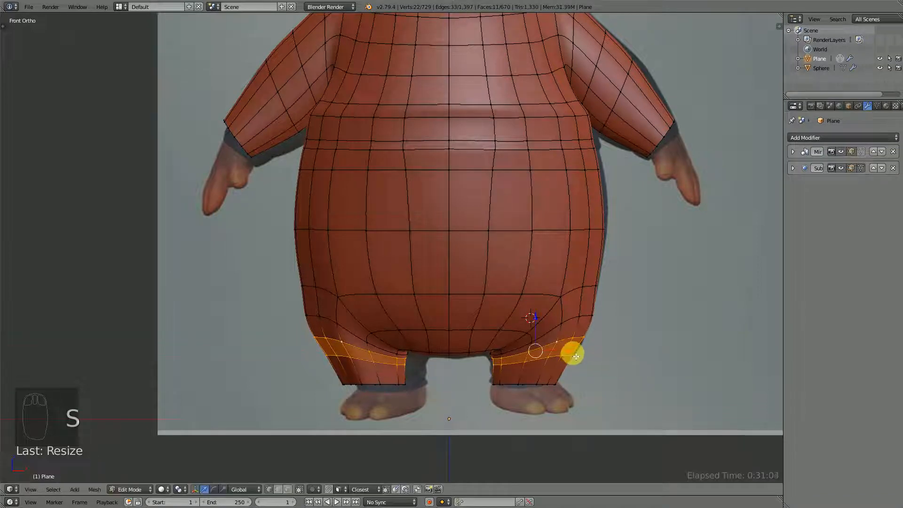
click(572, 351)
- Scale the cuff loop slightly smaller and nudge it inward along X
alt+right_click(544, 383)
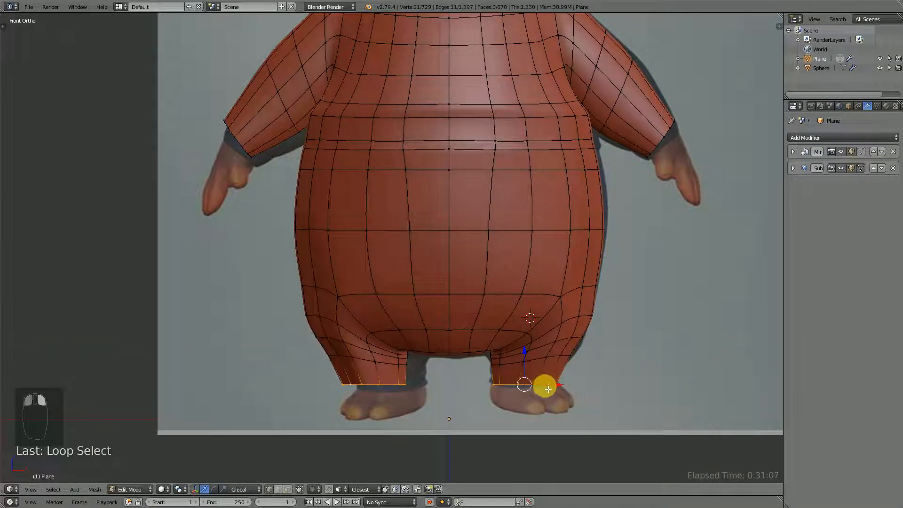
key(s)
click(607, 388)
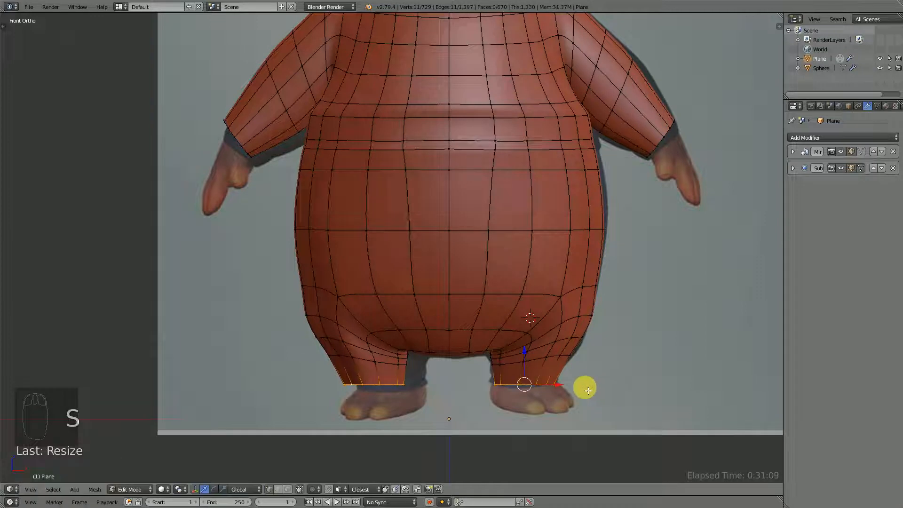
drag(559, 386, 558, 387)
- Select only the outer vertices of the upper trouser leg loop, shift them slightly along X, and save the file
alt+right_click(585, 318)
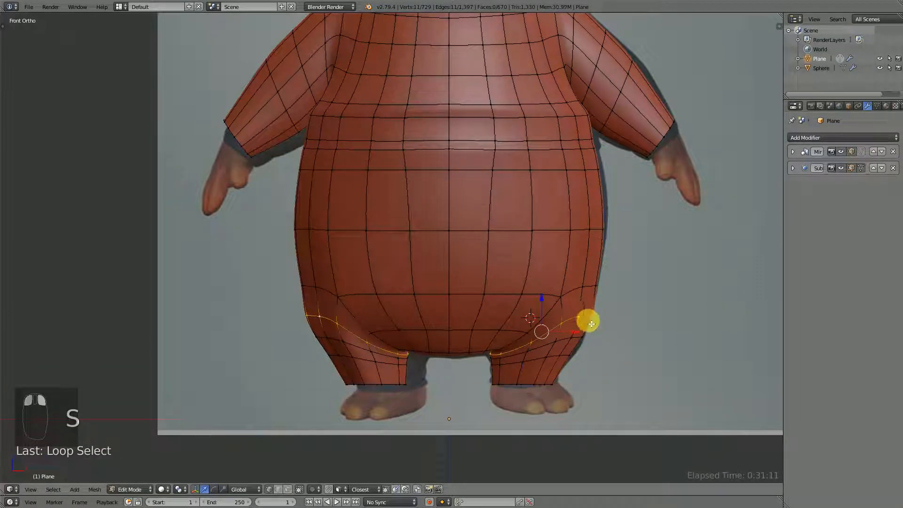
drag(572, 329, 575, 334)
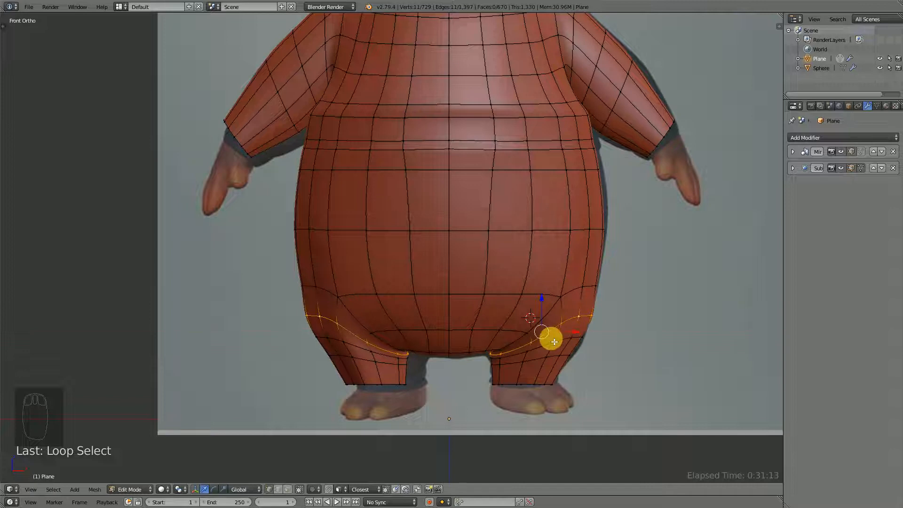
key(z)
key(c)
middle_drag(488, 361, 533, 330)
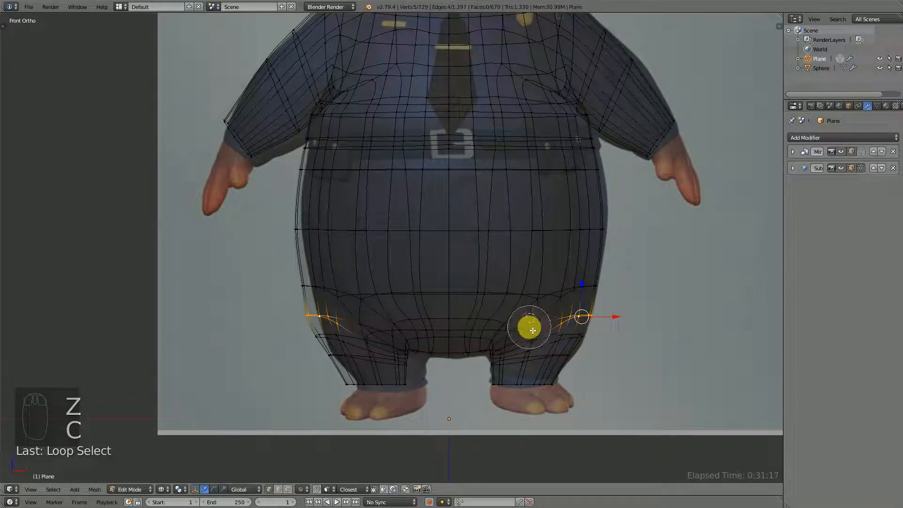
right_click(589, 320)
key(z)
drag(616, 320, 618, 315)
key(a)
key(ctrl+s)
scroll(577, 363, down, 5)
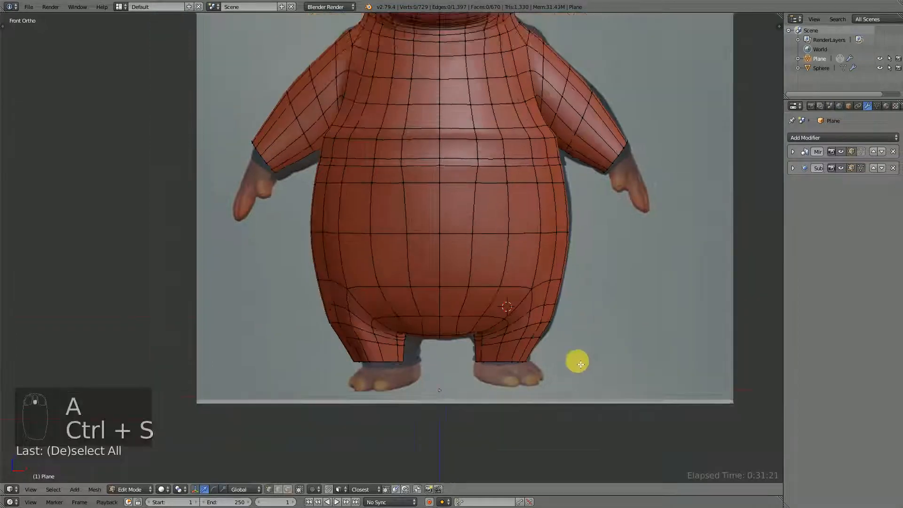
- Examine the trouser legs' surface from several angles in object mode and edit mode
key(Tab)
middle_drag(483, 323, 513, 256)
scroll(408, 253, up, 5)
key(Tab)
mouse_move(518, 313)
middle_down()
mouse_move(464, 294)
mouse_move(373, 298)
mouse_move(540, 308)
mouse_move(567, 331)
mouse_move(628, 337)
mouse_move(512, 319)
middle_up()
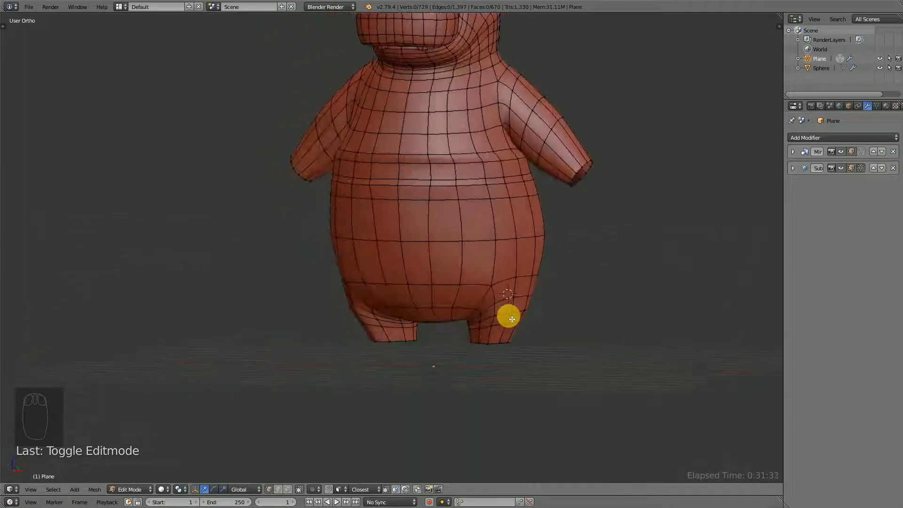
scroll(575, 296, up, 2)
middle_drag(578, 296, 534, 313)
- Select the vertical line of vertices along the outer side of the trouser leg and nudge them slightly
right_click(485, 359)
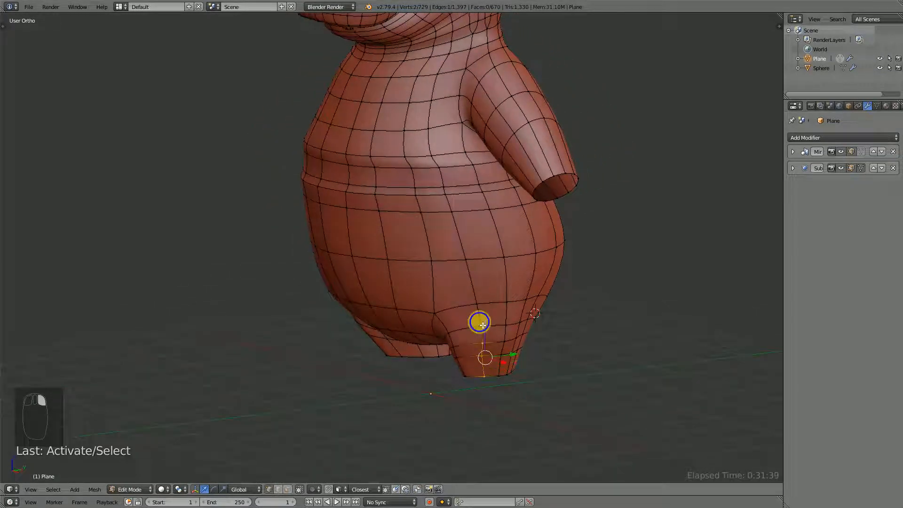
shift+right_click(483, 325)
shift+right_click(480, 304)
shift+right_click(468, 264)
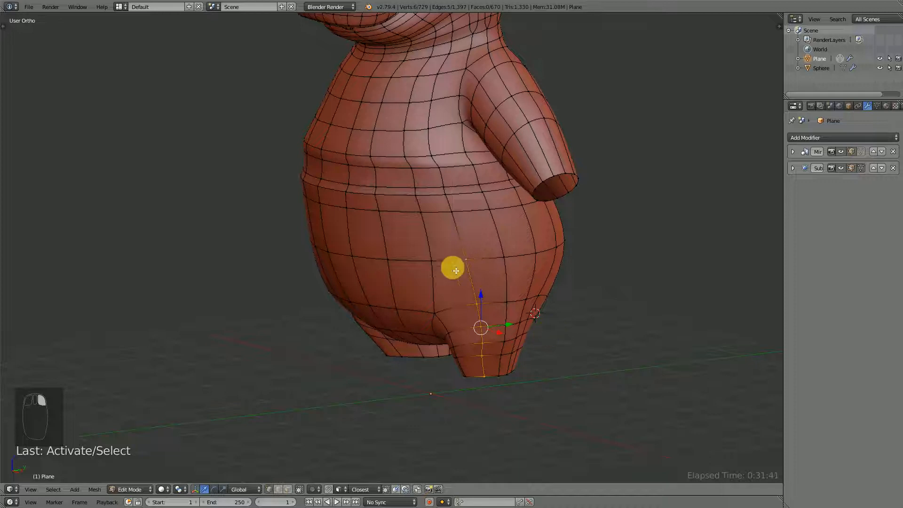
middle_drag(475, 264, 386, 301)
key(Tab)
scroll(358, 334, up, 3)
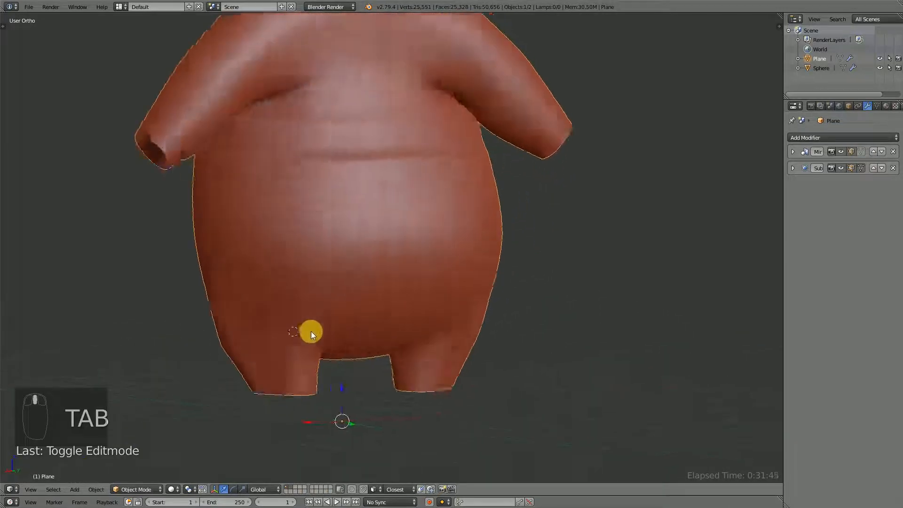
middle_drag(311, 331, 455, 432)
key(Tab)
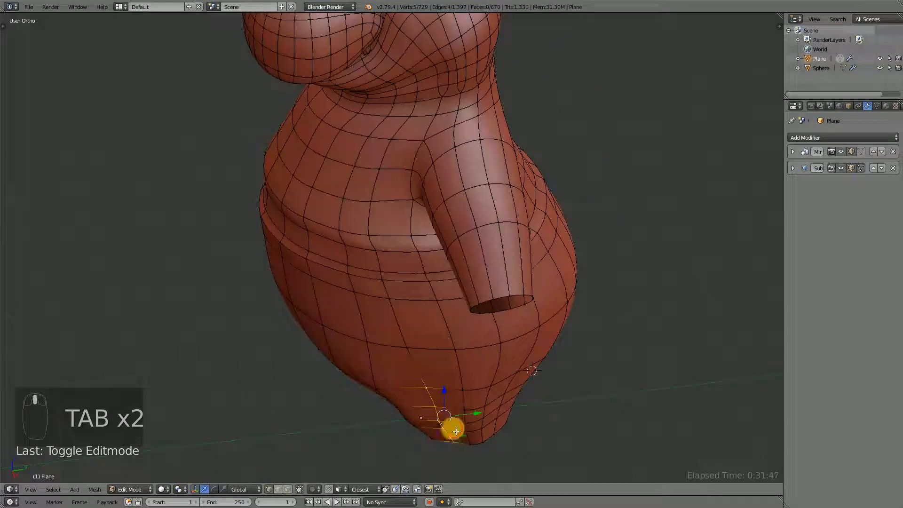
mouse_move(456, 431)
mouse_down()
mouse_move(446, 435)
mouse_move(465, 419)
mouse_up()
- Select the upper part of the trouser leg without the cuff, and add the edge loop around the lower hips
middle_drag(466, 419, 535, 351)
alt+right_click(536, 337)
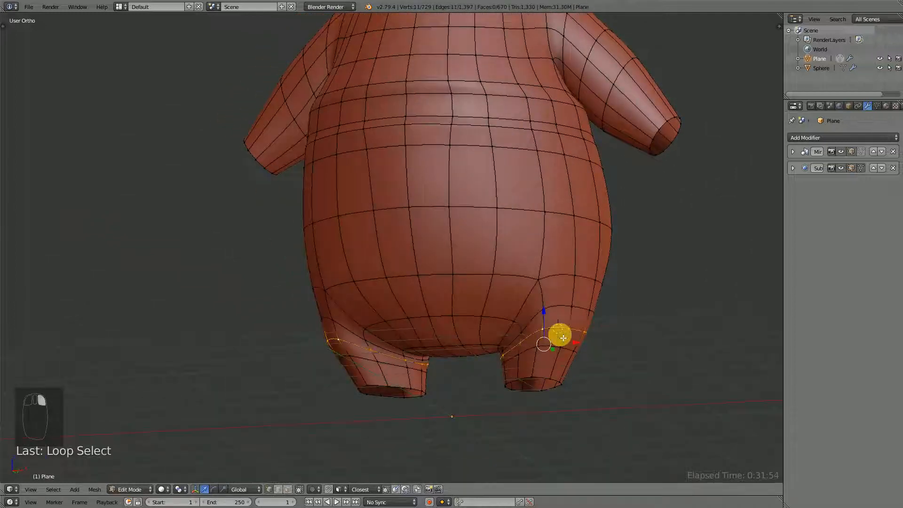
key(ctrl+KP_Add)
key(ctrl+KP_Add)
key(ctrl+KP_Add)
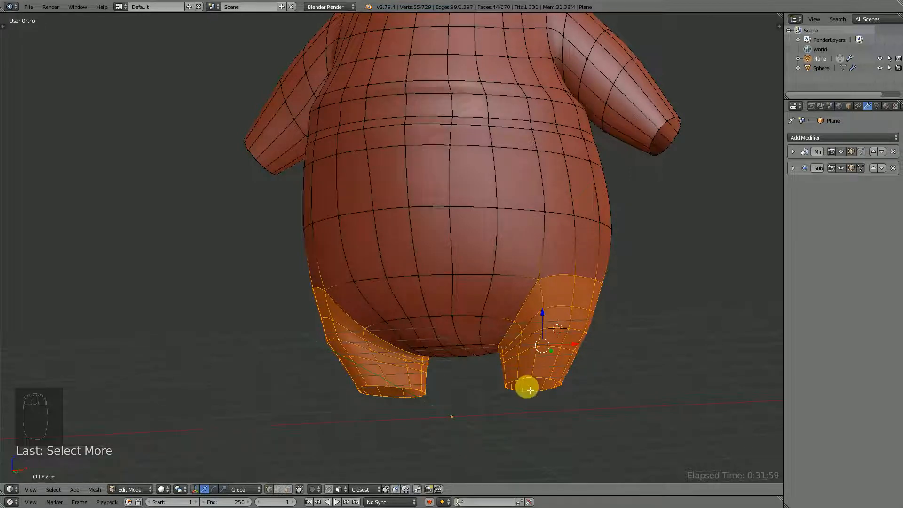
alt+right_click(532, 348)
middle_drag(532, 349, 478, 244)
alt+shift+right_click(476, 236)
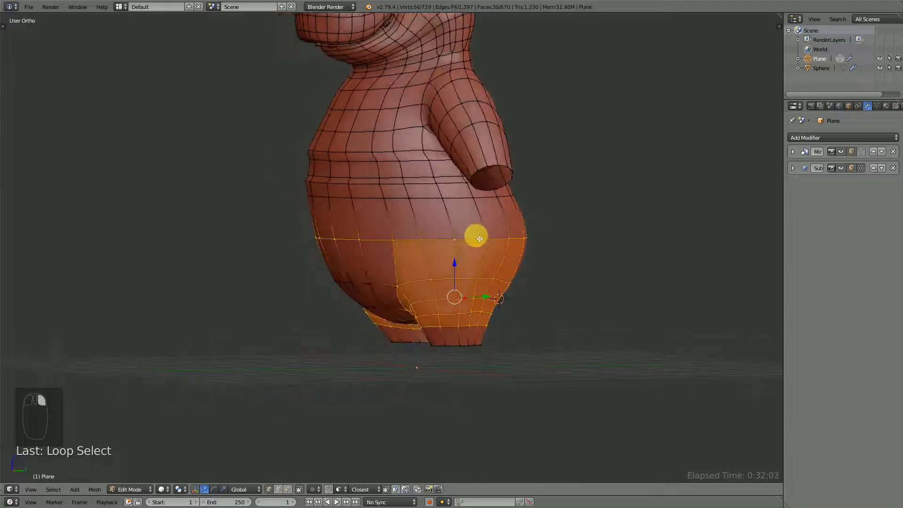
- Add the remaining lower belly and rear vertices of the trousers to the selection with Circle Select
middle_drag(430, 295, 493, 268)
key(c)
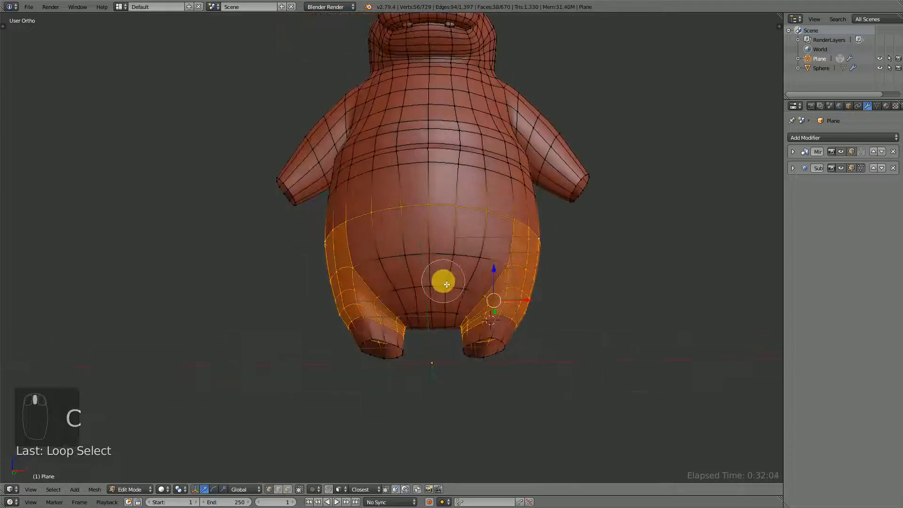
mouse_move(477, 260)
mouse_down()
mouse_move(429, 268)
mouse_move(433, 288)
mouse_move(514, 294)
mouse_up()
right_click(514, 295)
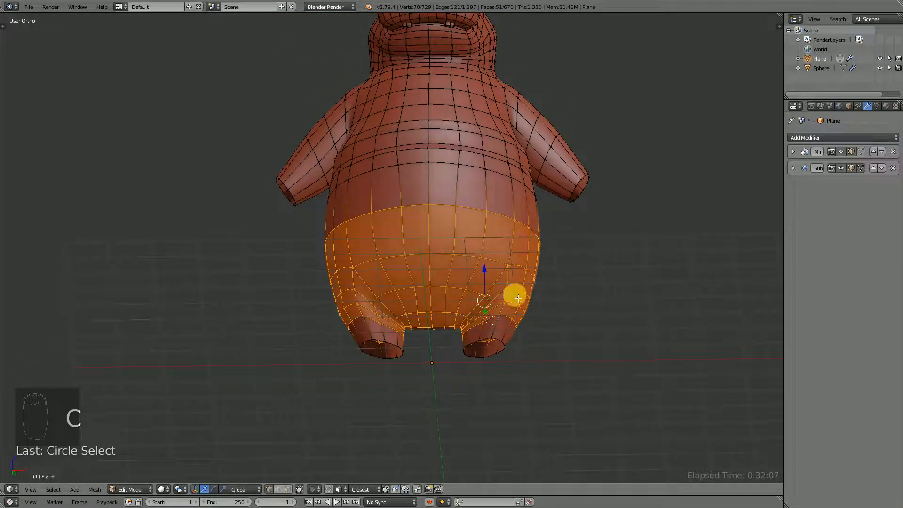
mouse_move(514, 294)
middle_down()
mouse_move(393, 327)
mouse_move(379, 316)
middle_up()
key(c)
mouse_move(409, 274)
mouse_down()
mouse_move(397, 288)
mouse_move(432, 276)
mouse_up()
right_click(433, 276)
mouse_move(432, 276)
middle_down()
mouse_move(343, 274)
mouse_move(486, 268)
mouse_move(523, 276)
middle_up()
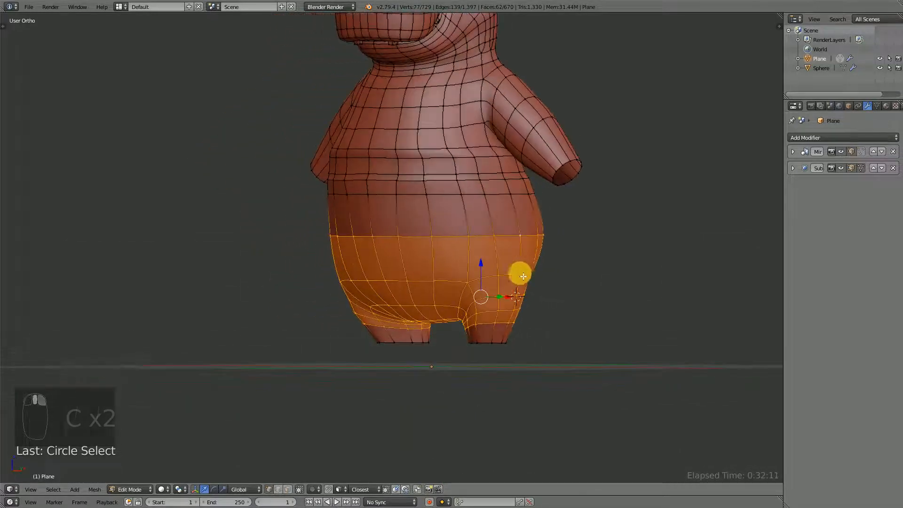
- Extend the trouser selection up to the loop just below the belt and smooth the selected vertices
alt+shift+right_click(454, 198)
key(KP_6)
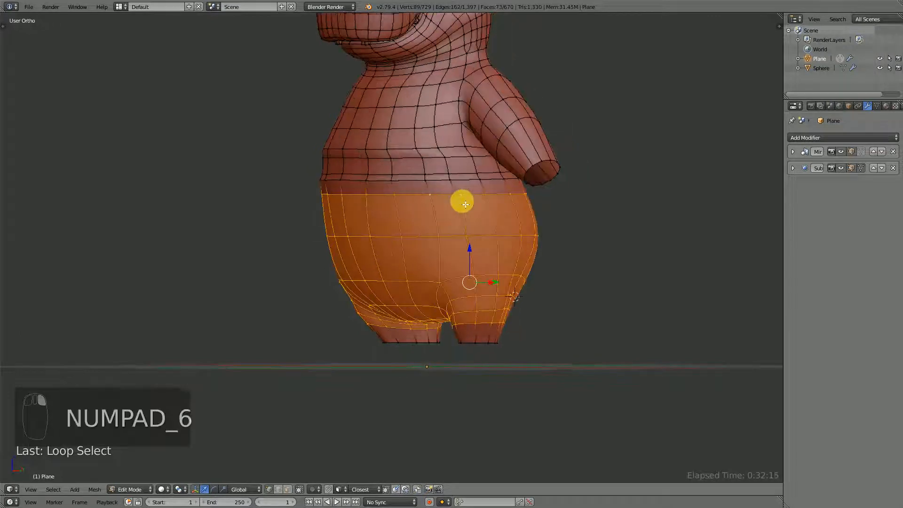
key(KP_3)
key(w)
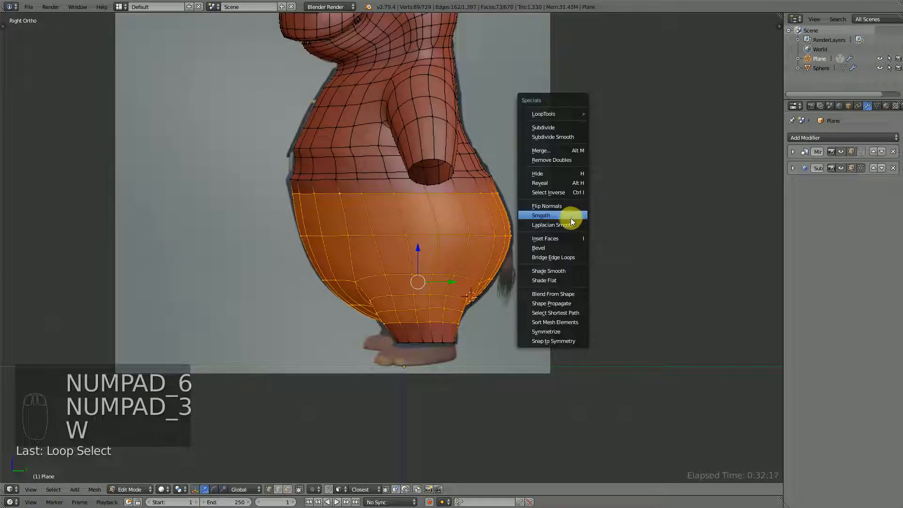
click(572, 219)
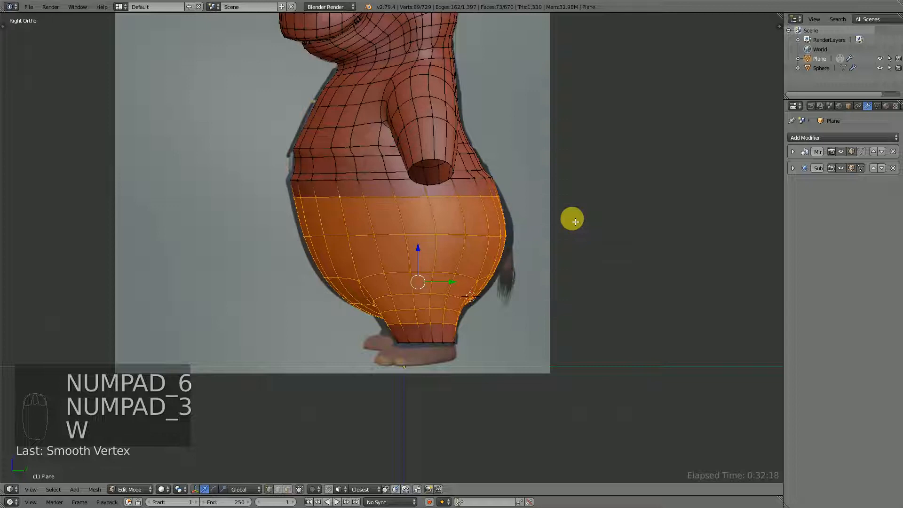
click(548, 293)
- Preview the smoothed trousers in object mode and save over the existing blend file
scroll(383, 249, down, 4)
middle_drag(389, 259, 498, 267)
key(Tab)
scroll(498, 270, up, 3)
key(ctrl+s)
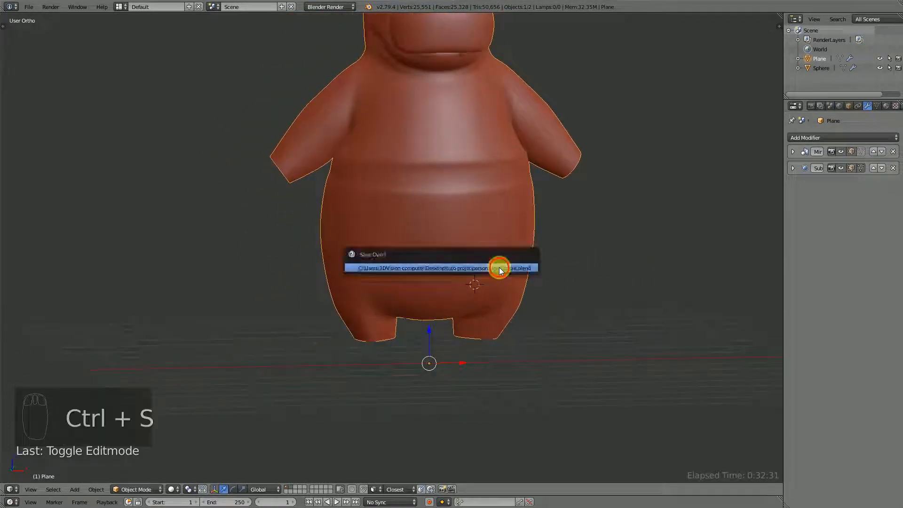
click(498, 266)
- Compare the body silhouette with the reference images in front and right orthographic views
scroll(473, 258, down, 2)
key(KP_1)
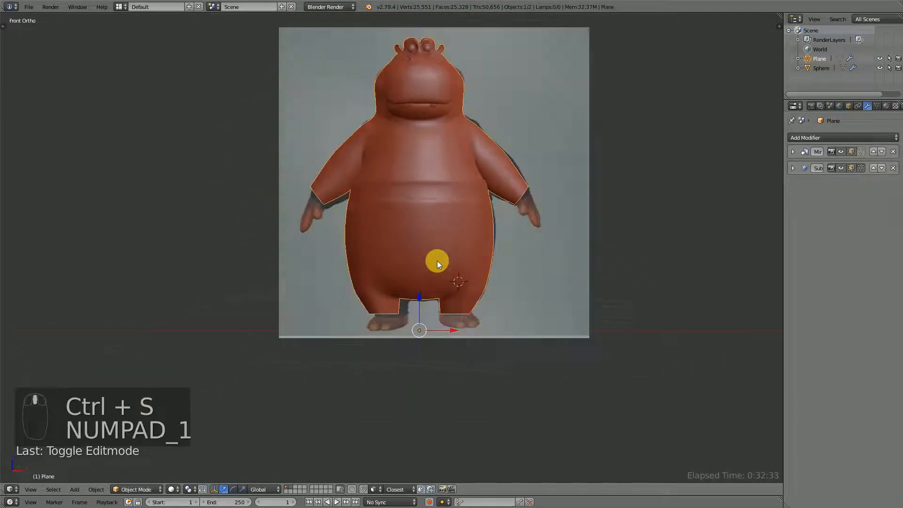
scroll(479, 325, up, 2)
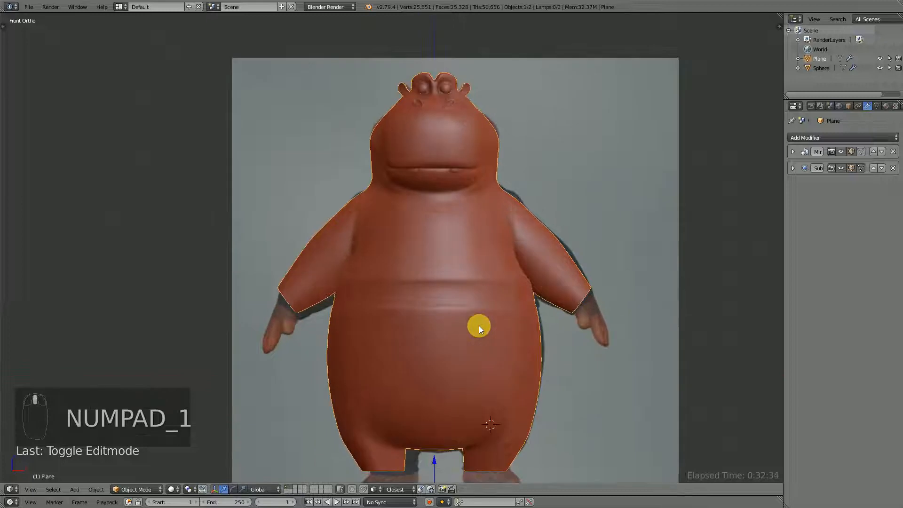
key(KP_3)
scroll(500, 352, down, 2)
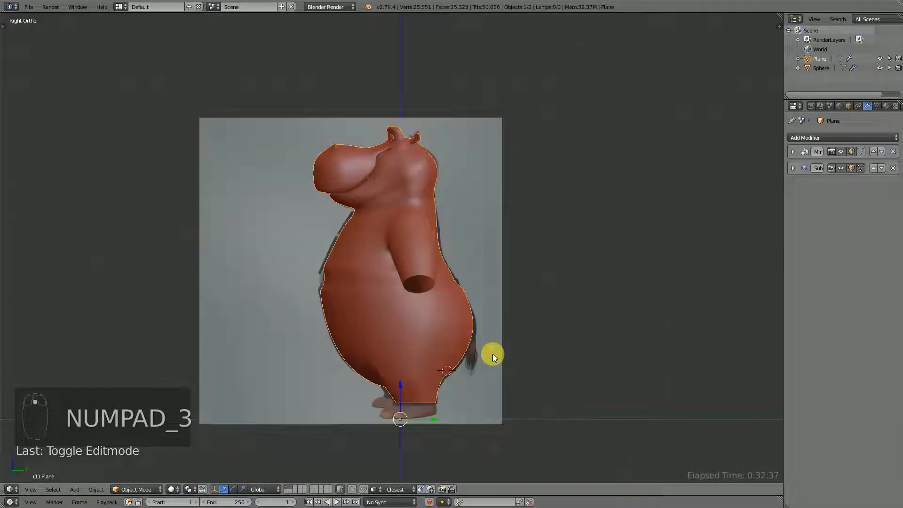
scroll(492, 353, up, 1)
scroll(492, 354, up, 2)
scroll(491, 355, down, 4)
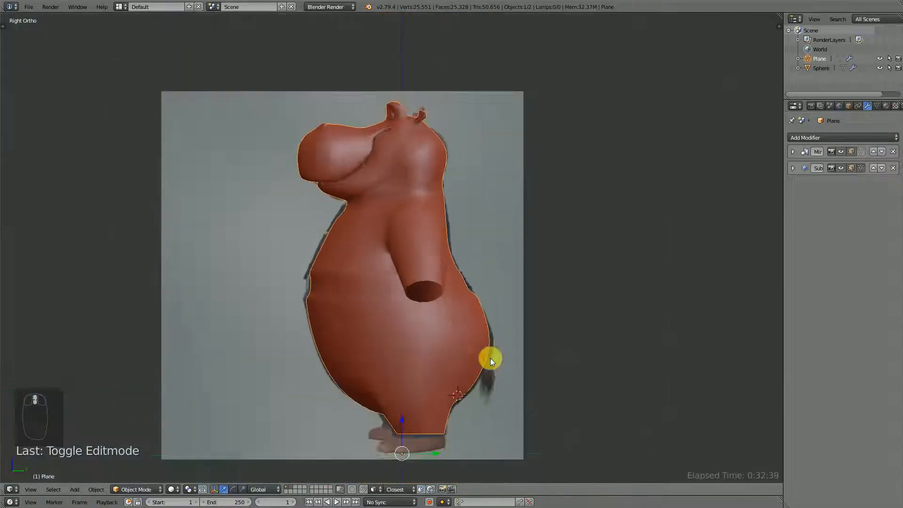
scroll(480, 360, up, 4)
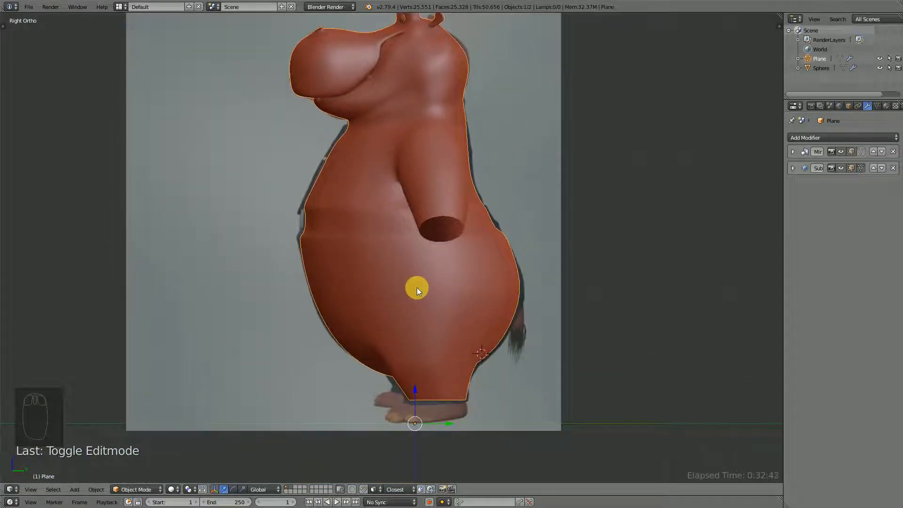
key(KP_1)
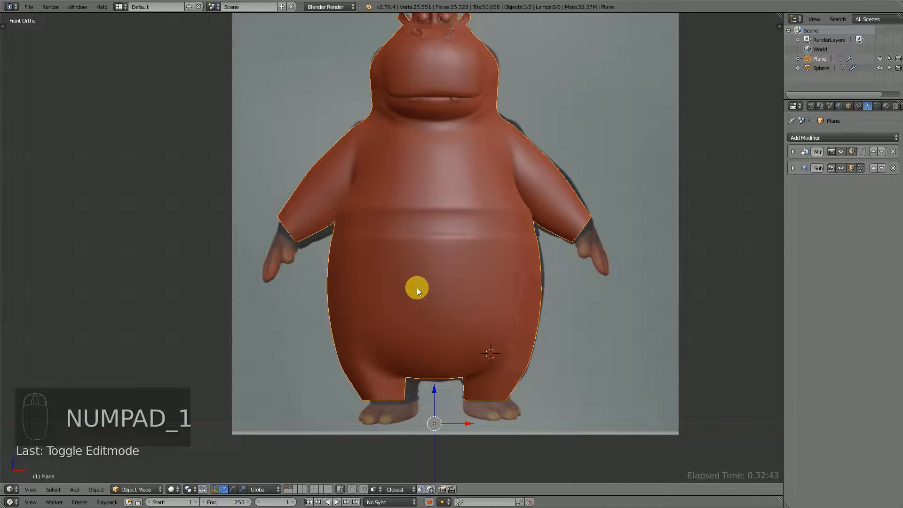
scroll(445, 223, down, 2)
scroll(425, 241, up, 2)
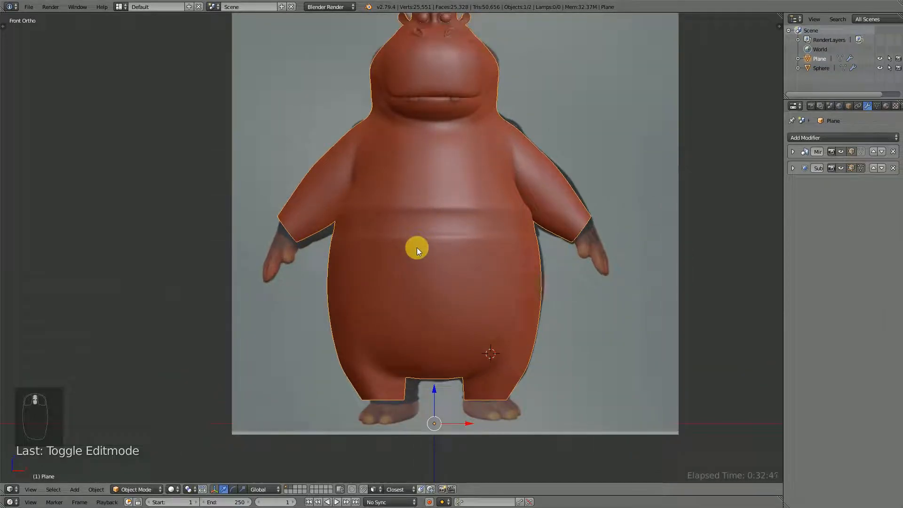
scroll(448, 229, up, 2)
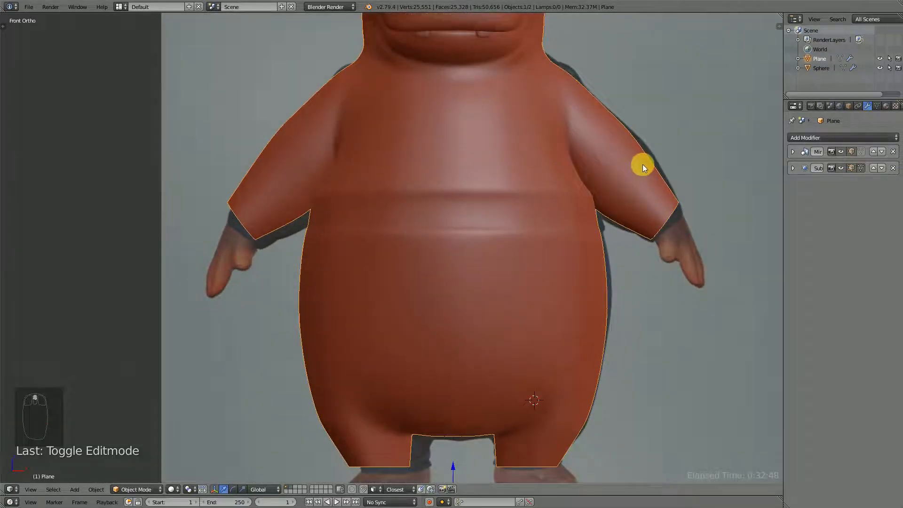
- Select the lower sleeve's edge loop, move it slightly outward and down, and scale it up slightly along Z
key(Tab)
shift+middle_drag(703, 211, 546, 266)
scroll(506, 246, up, 1)
scroll(505, 246, up, 1)
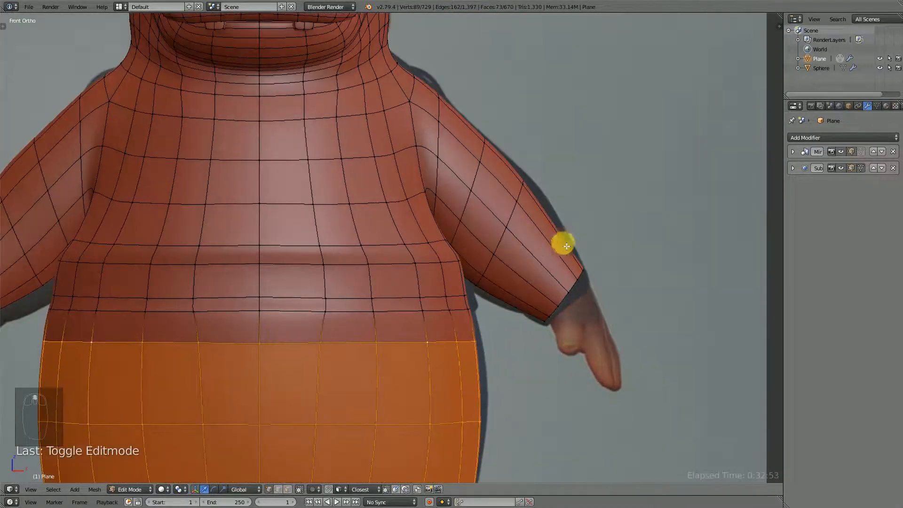
alt+right_click(517, 214)
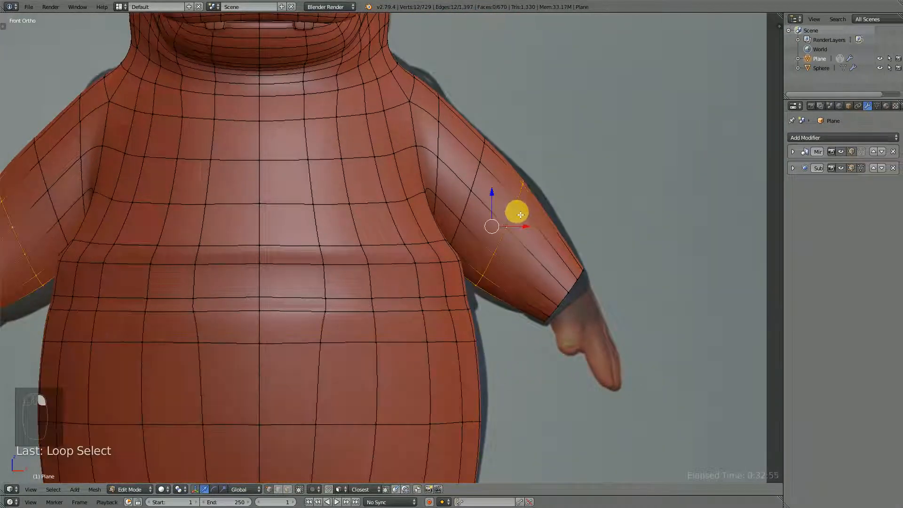
alt+shift+right_click(546, 237)
key(g)
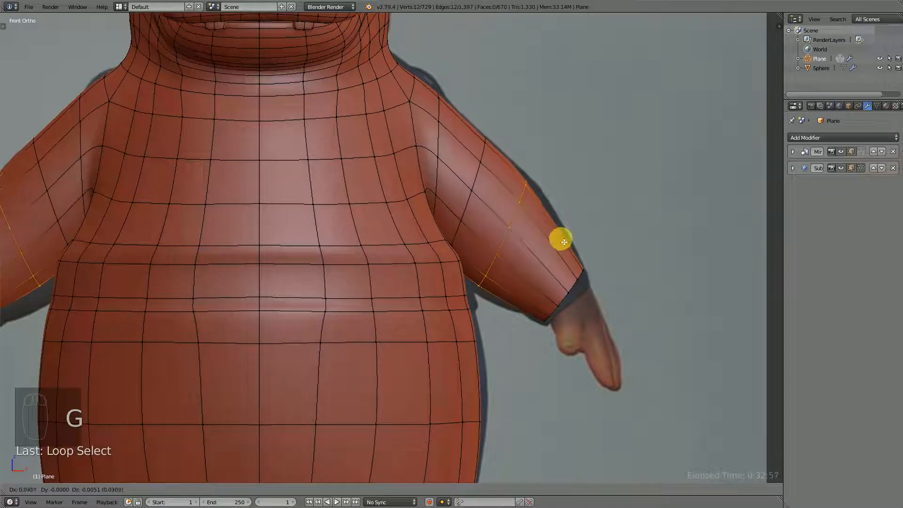
click(574, 251)
key(s)
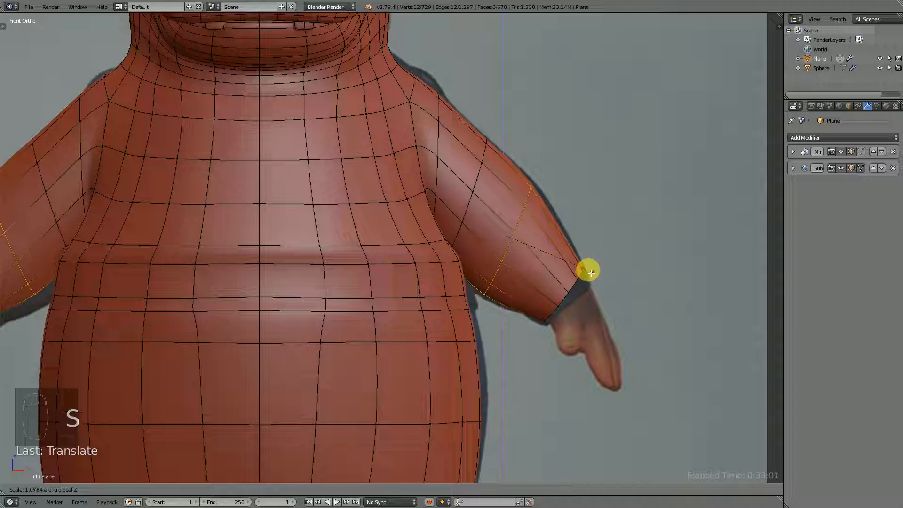
click(591, 272)
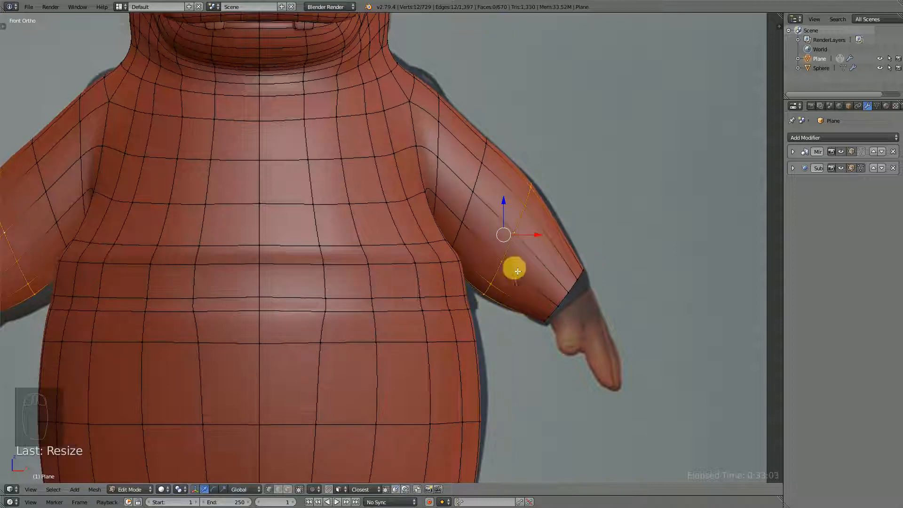
- Move the upper sleeve's edge loop slightly down along Z, and clear the selection
alt+right_click(484, 181)
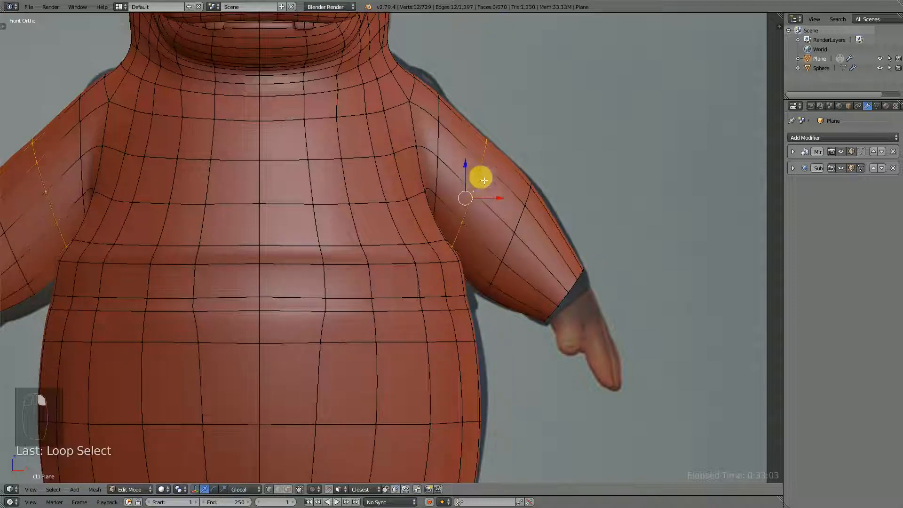
drag(469, 168, 468, 172)
alt+right_click(438, 113)
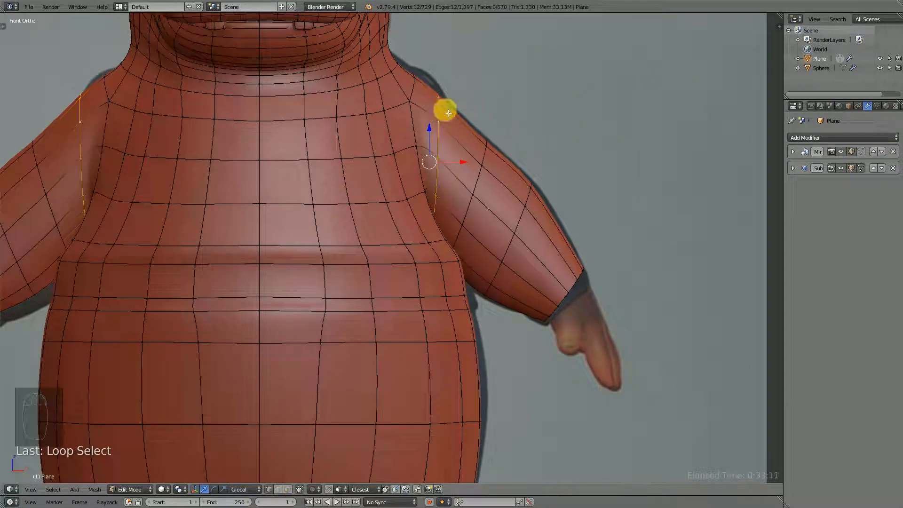
key(a)
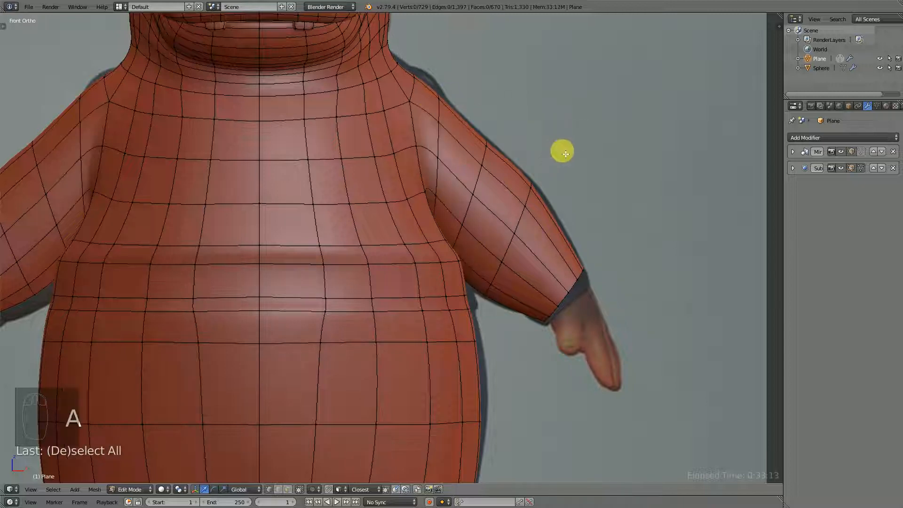
- Select the three faces on top of the shoulder and raise them slightly along Z to match the front reference
middle_drag(498, 142, 323, 436)
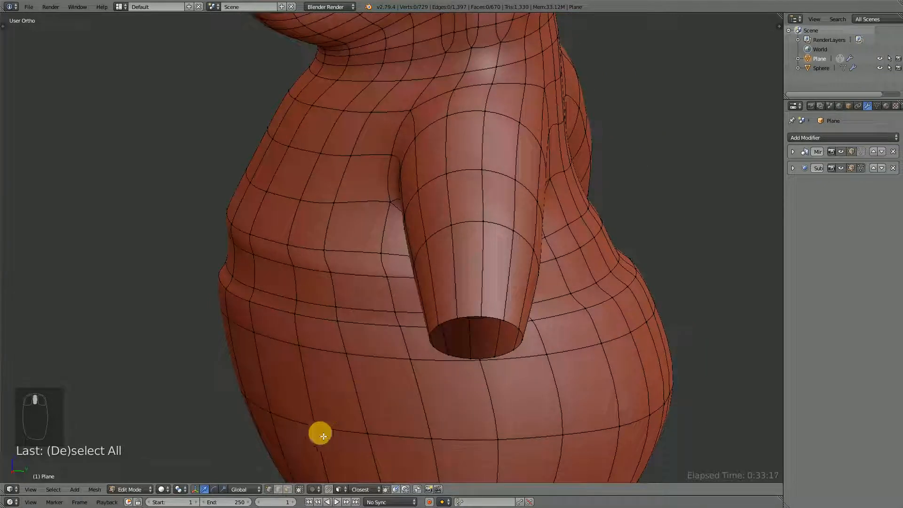
click(286, 490)
right_click(447, 111)
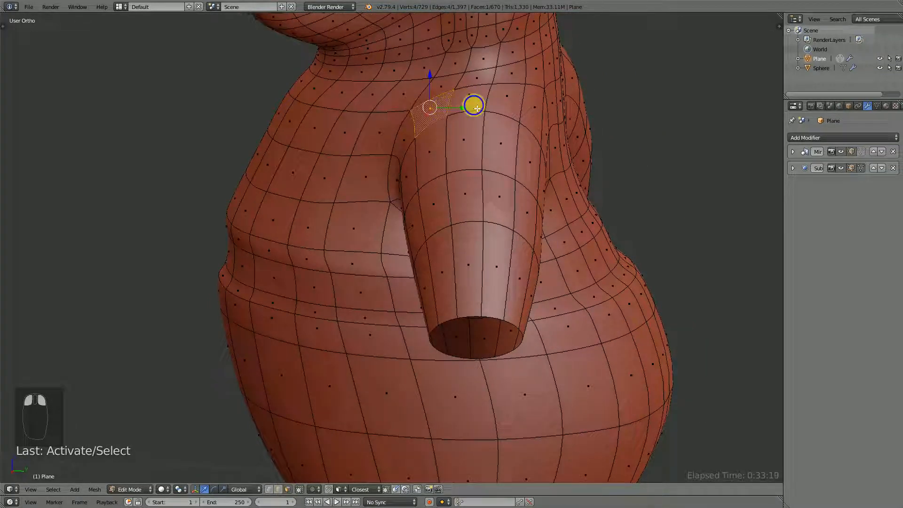
shift+right_click(477, 108)
shift+right_click(510, 113)
key(KP_1)
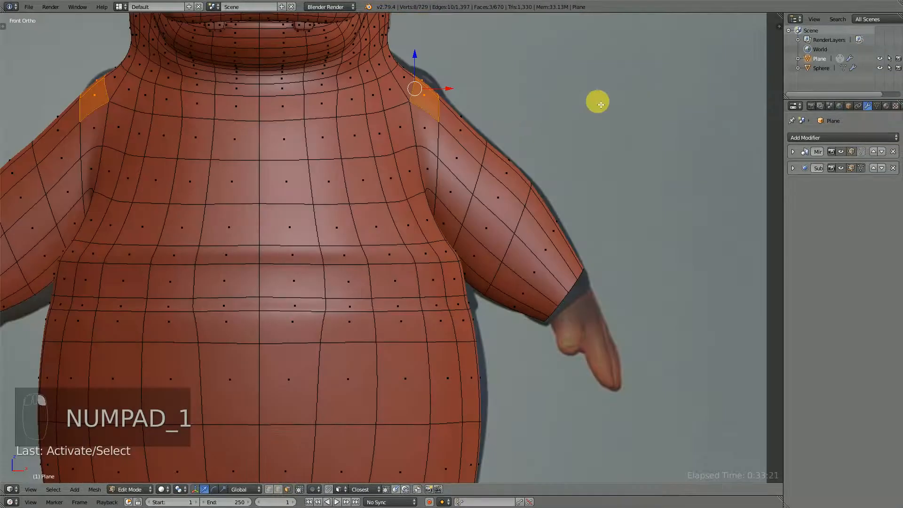
drag(421, 66, 424, 56)
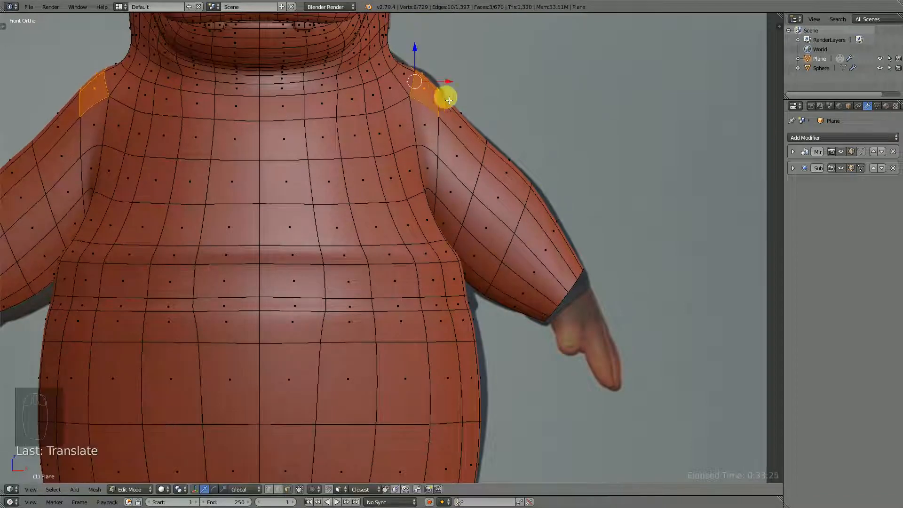
- Add an edge loop around the shoulder where the sleeve joins the torso, centred without sliding
key(ctrl+r)
click(441, 93)
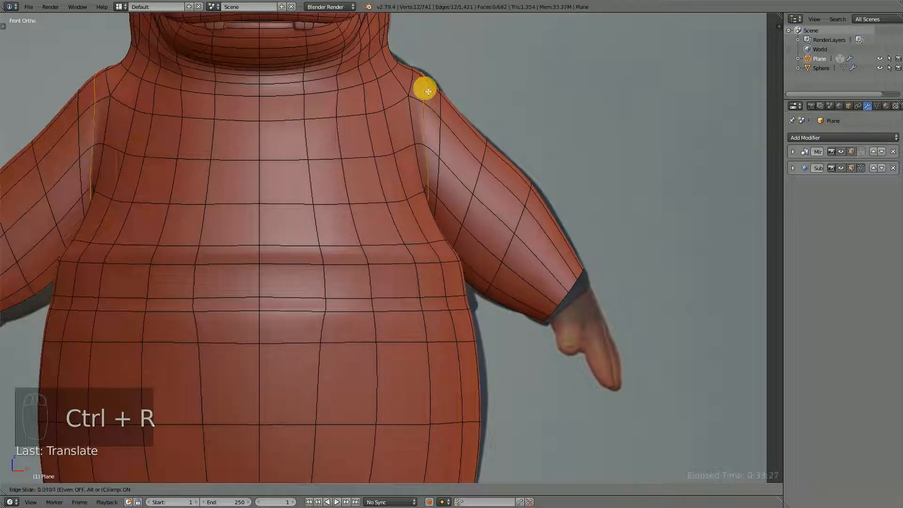
right_click(447, 97)
- Select the three top edges of the new shoulder loop and move them slightly outward and up in front view
right_click(460, 88)
middle_drag(459, 88, 422, 102)
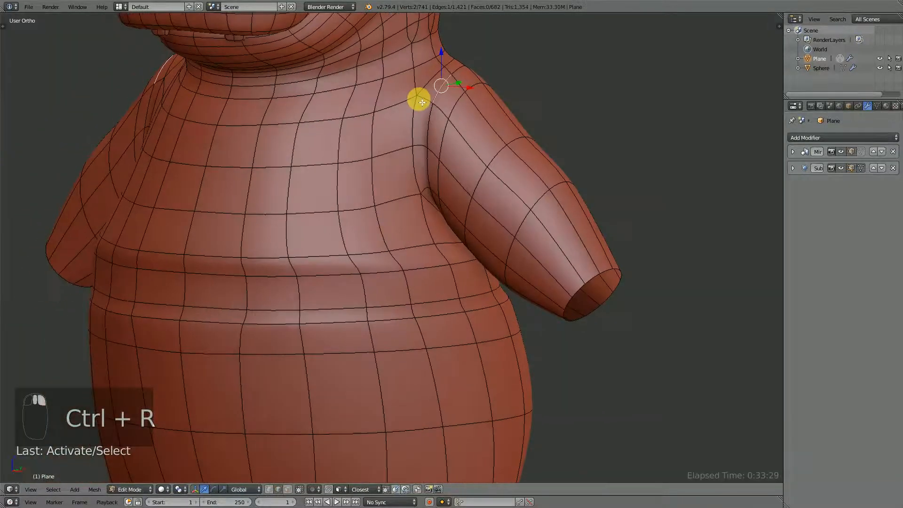
middle_drag(461, 74, 489, 101)
shift+right_click(492, 102)
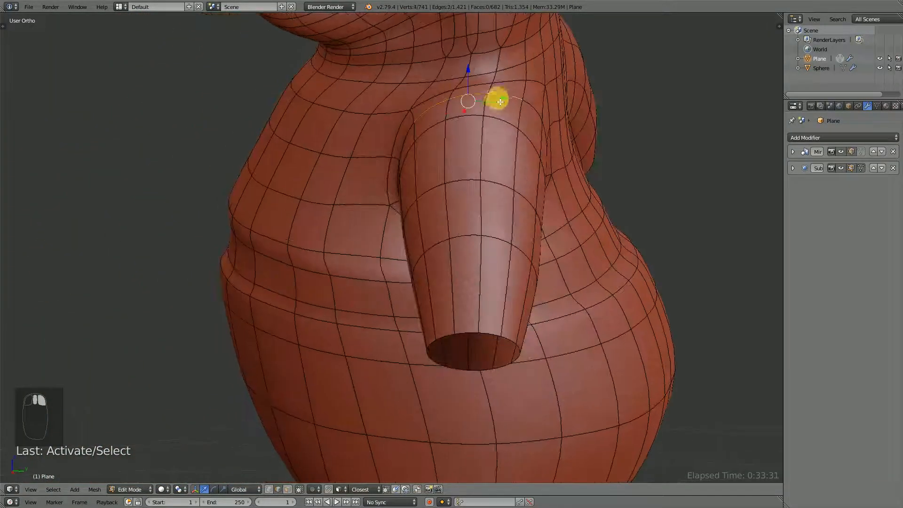
shift+right_click(498, 106)
key(KP_1)
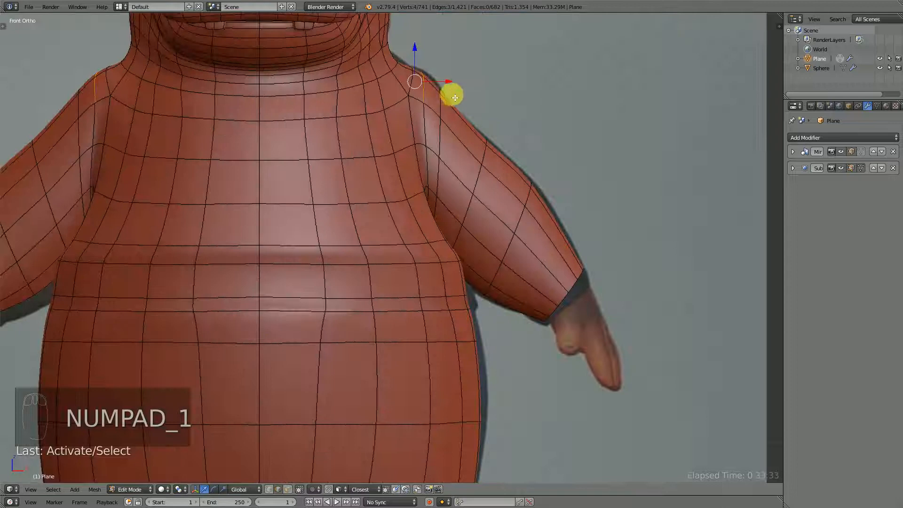
key(g)
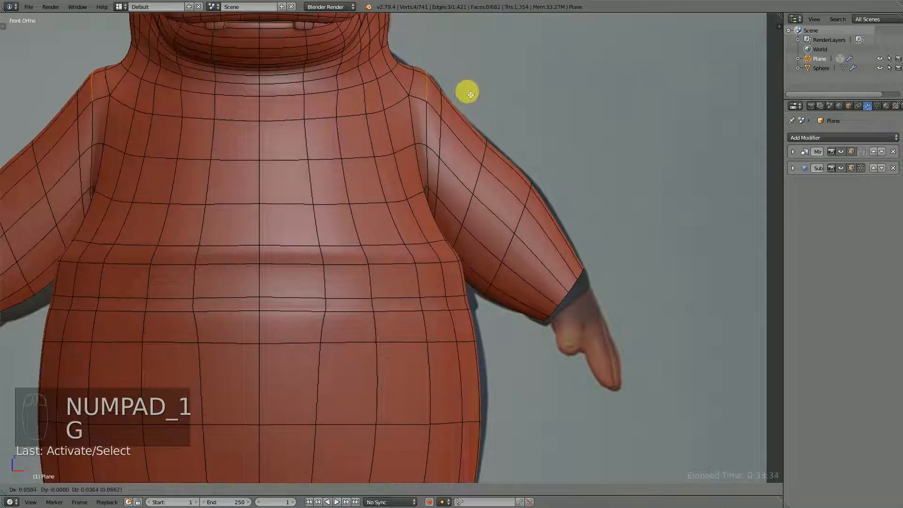
click(470, 94)
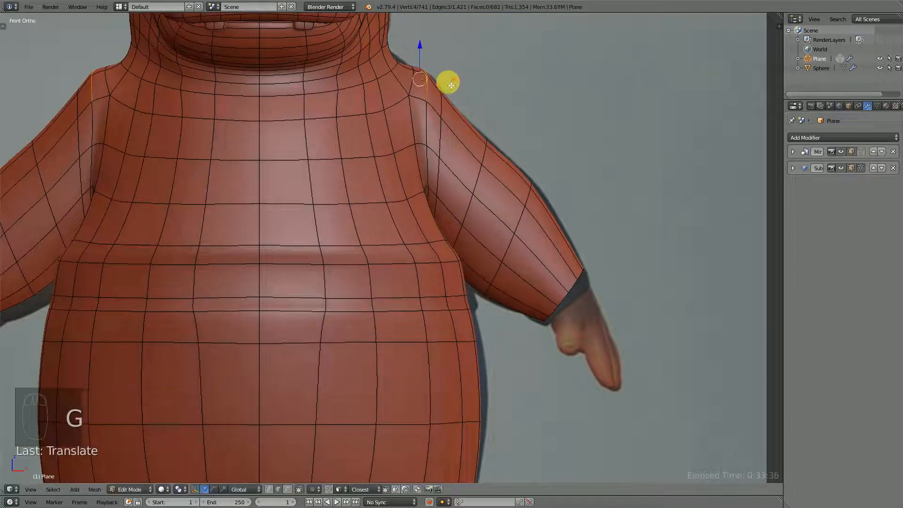
- Reselect the top edges of the new shoulder loop and lower them slightly along Z
alt+right_click(400, 67)
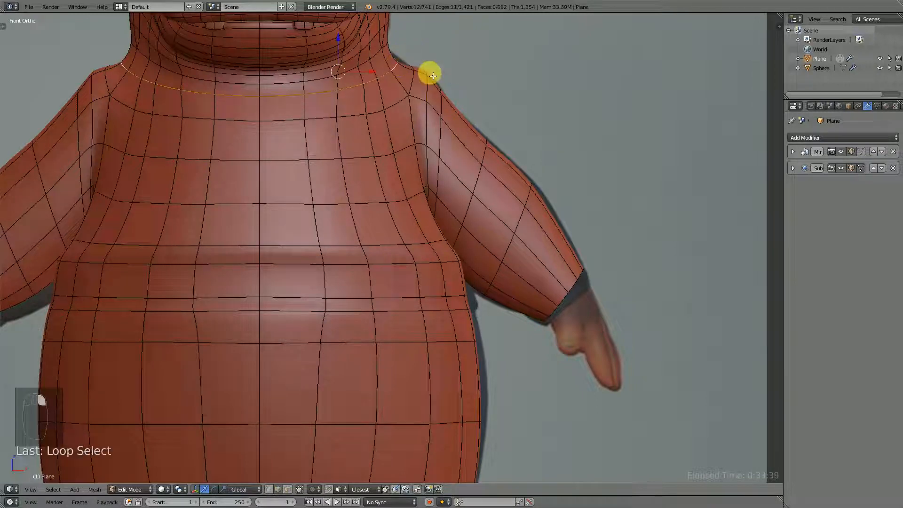
alt+right_click(431, 84)
right_click(434, 99)
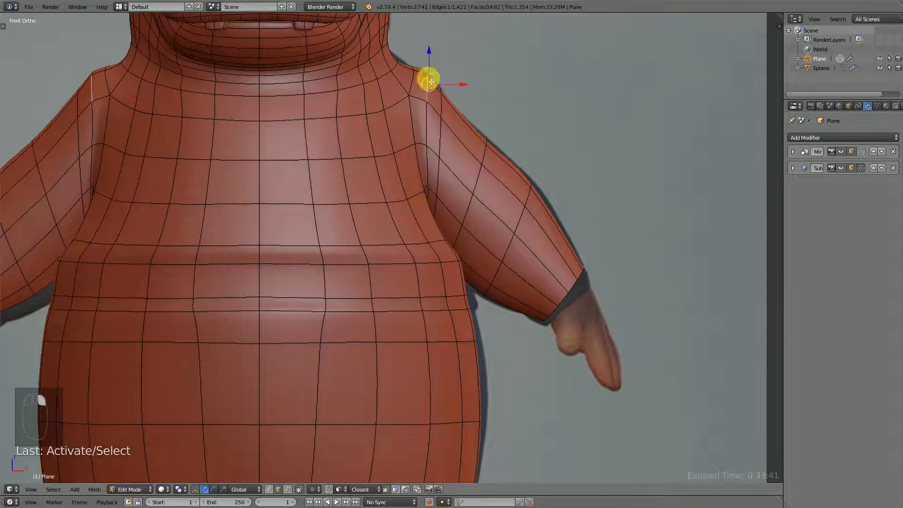
middle_drag(427, 77, 484, 83)
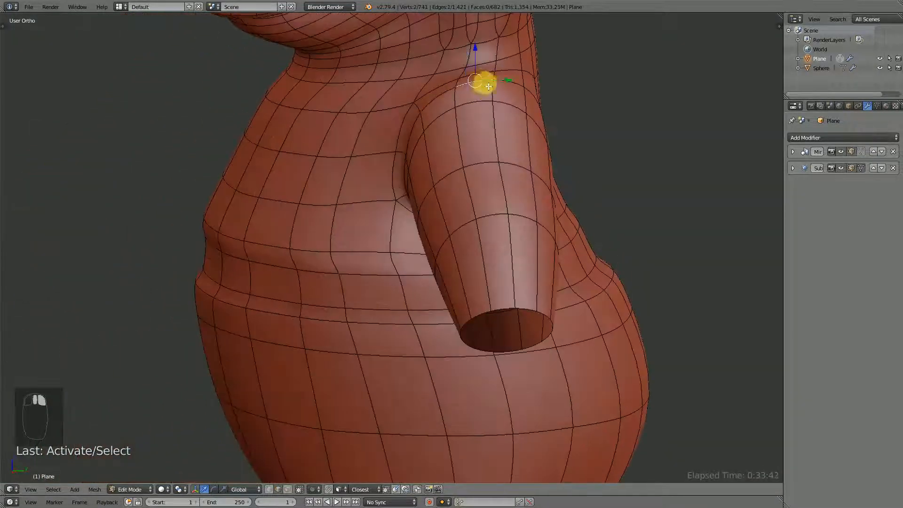
key(KP_1)
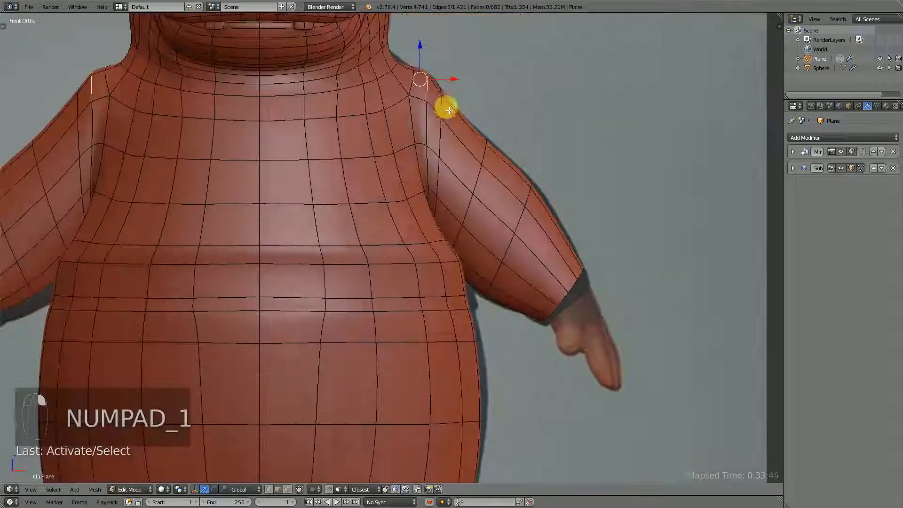
key(g)
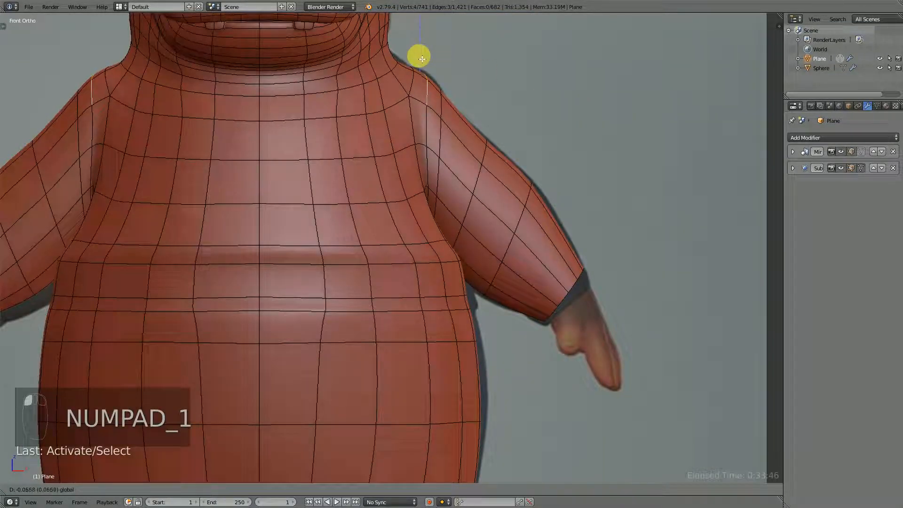
click(410, 77)
- Select the three shoulder edges just inside the new loop, toward the neck, and shift them slightly inward along X
right_click(410, 70)
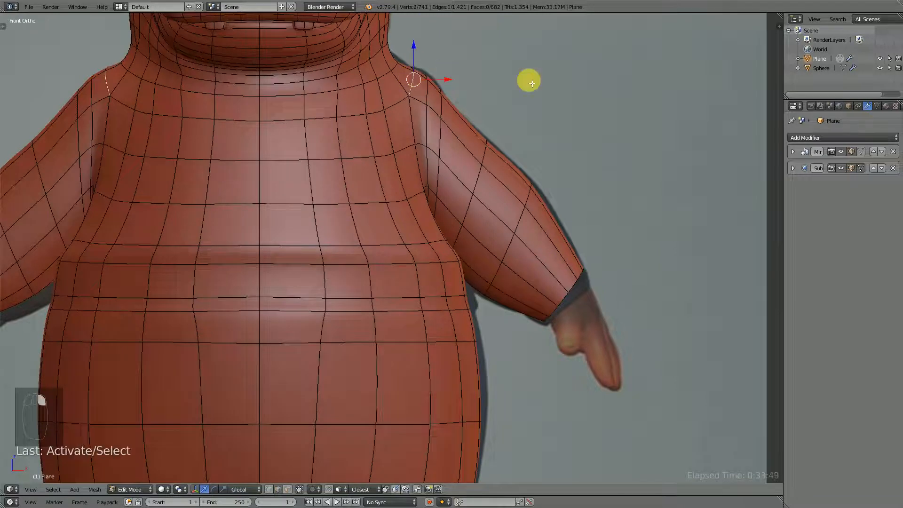
middle_drag(528, 81, 460, 101)
shift+right_click(493, 73)
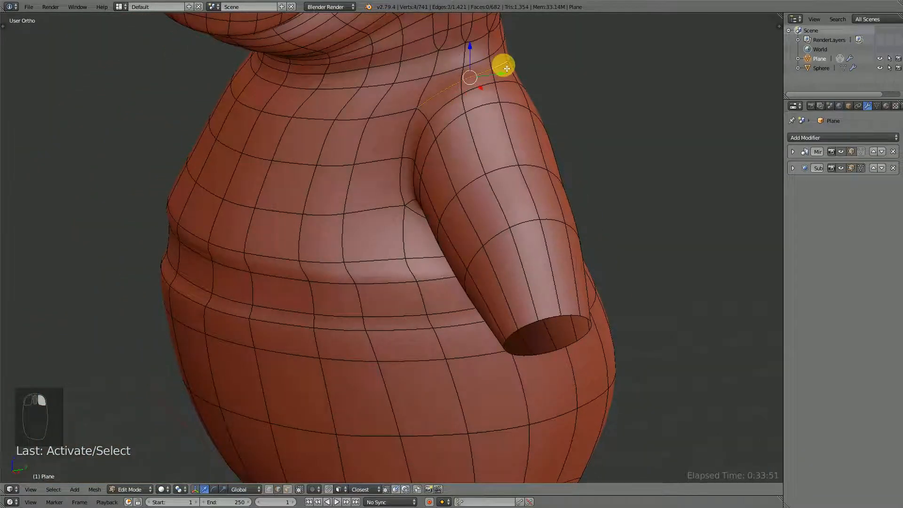
key(KP_1)
drag(404, 51, 429, 78)
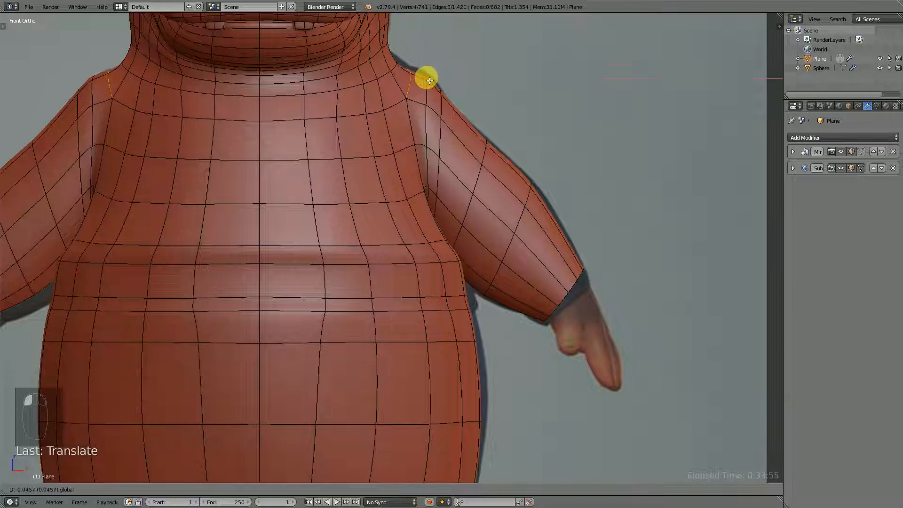
- Rotate the inner shoulder edges by about -10 degrees and scale them to about 0.85 along X
key(r)
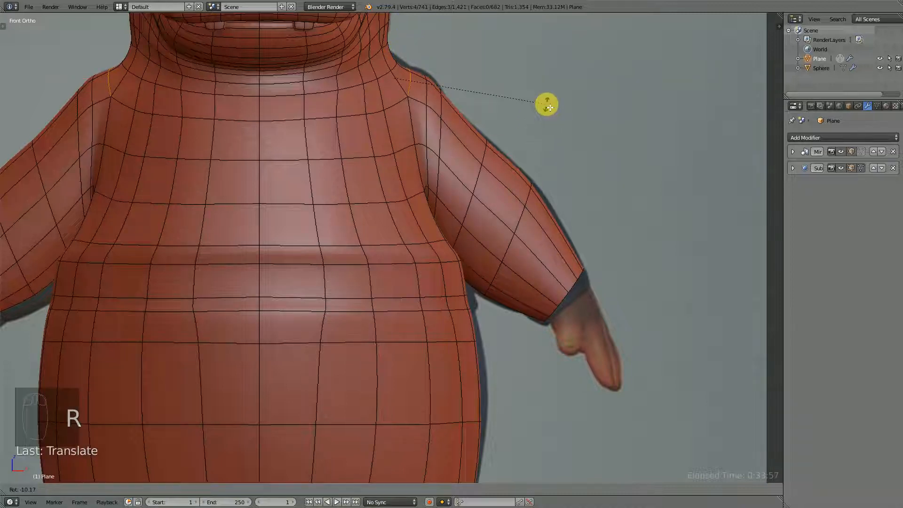
click(550, 108)
key(s)
key(x)
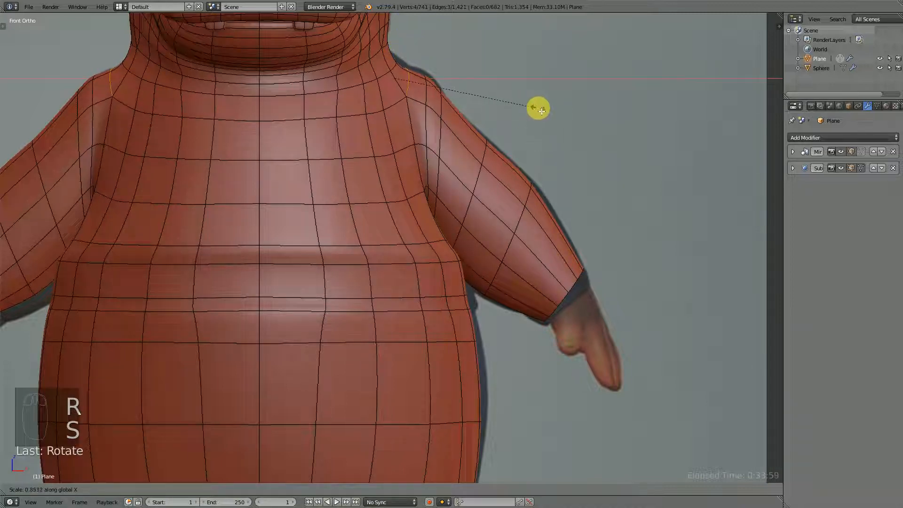
click(538, 123)
- Clear the selection and save the blend file
scroll(470, 195, down, 3)
scroll(469, 198, up, 3)
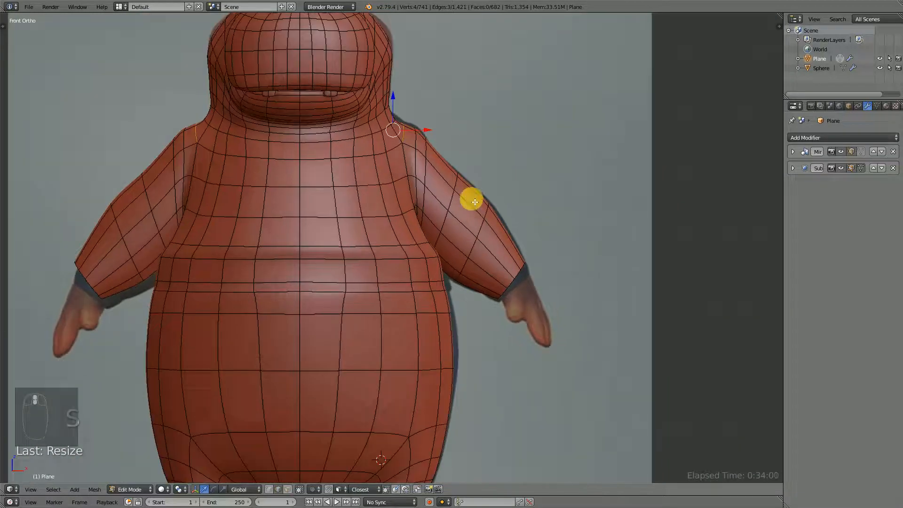
key(a)
key(ctrl+s)
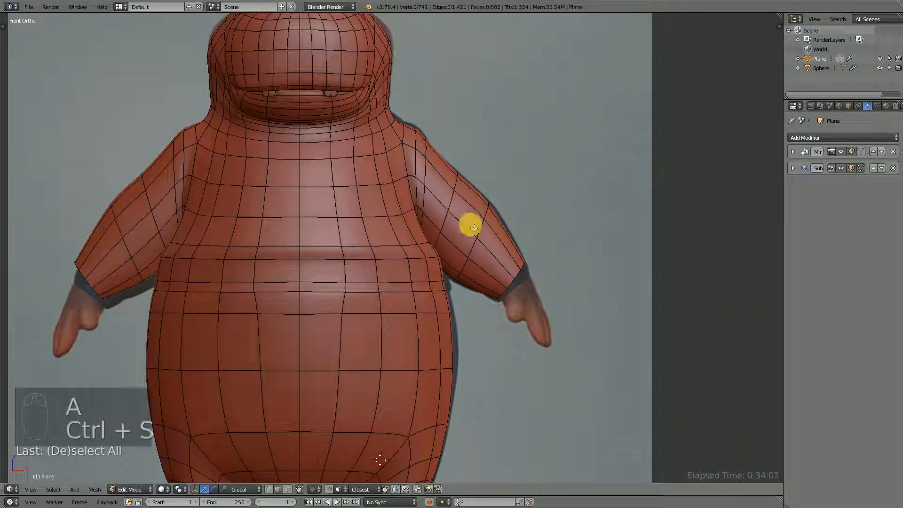
- Select the waist crease's edge loop and scale it to about 0.89 along X
scroll(440, 265, up, 2)
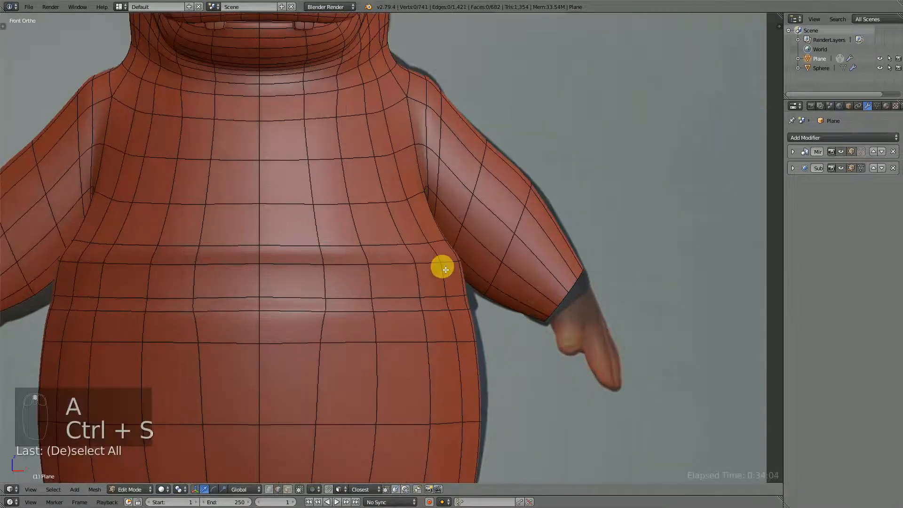
alt+click(398, 262)
scroll(397, 262, down, 2)
key(s)
key(x)
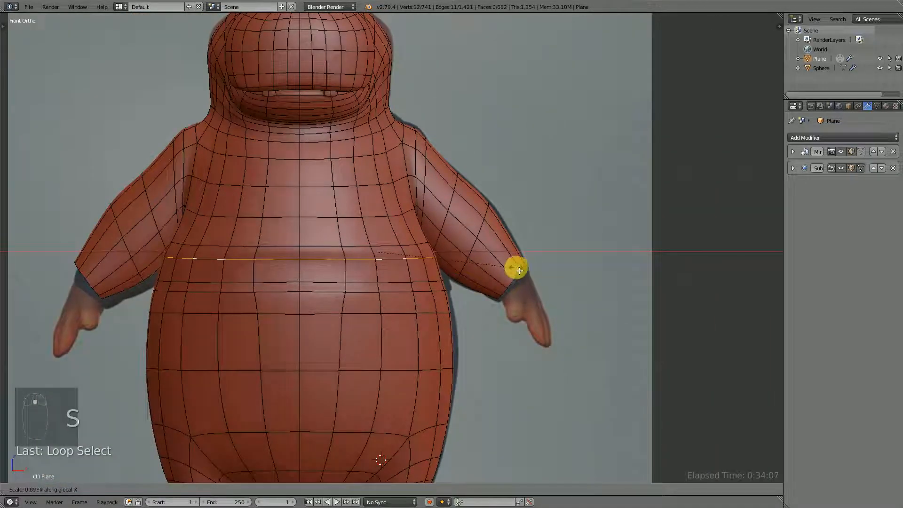
click(516, 269)
- Scale the edge loop just above the waist crease to about 0.94 along X, and clear the selection
alt+click(397, 244)
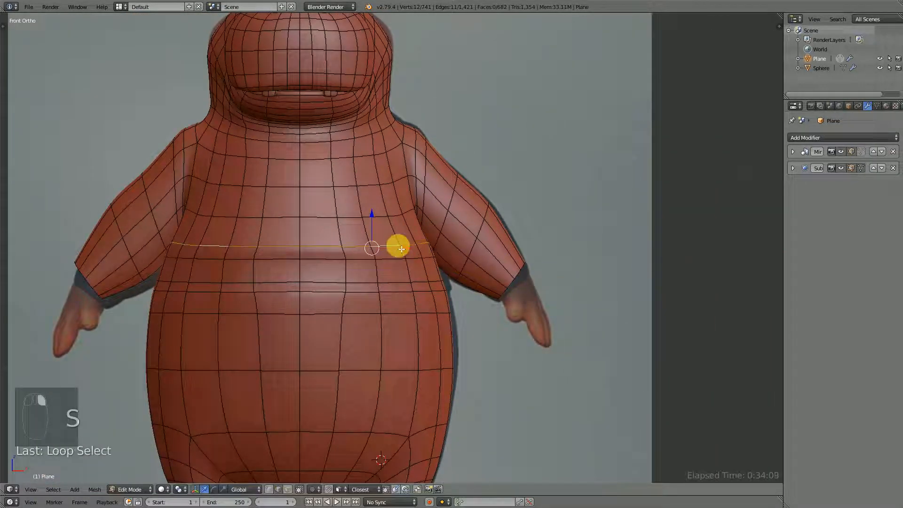
key(s)
key(x)
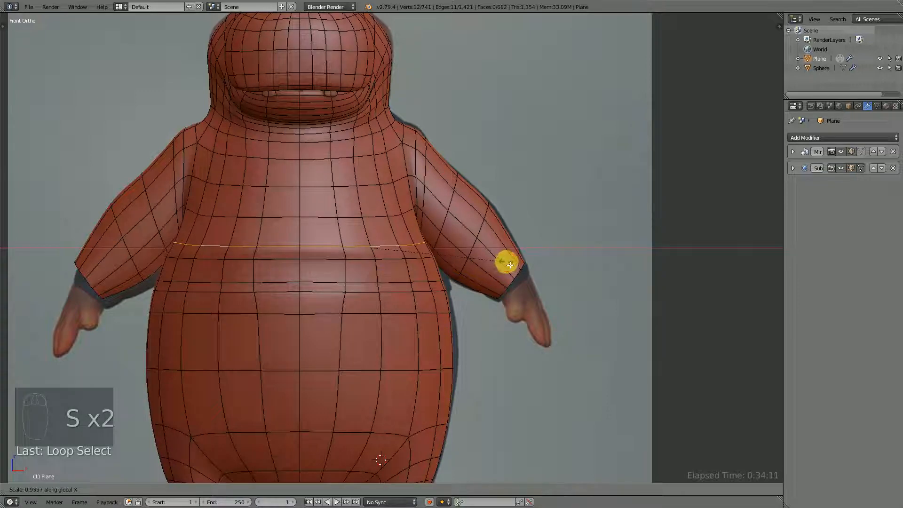
click(510, 264)
scroll(489, 261, down, 3)
scroll(452, 262, up, 3)
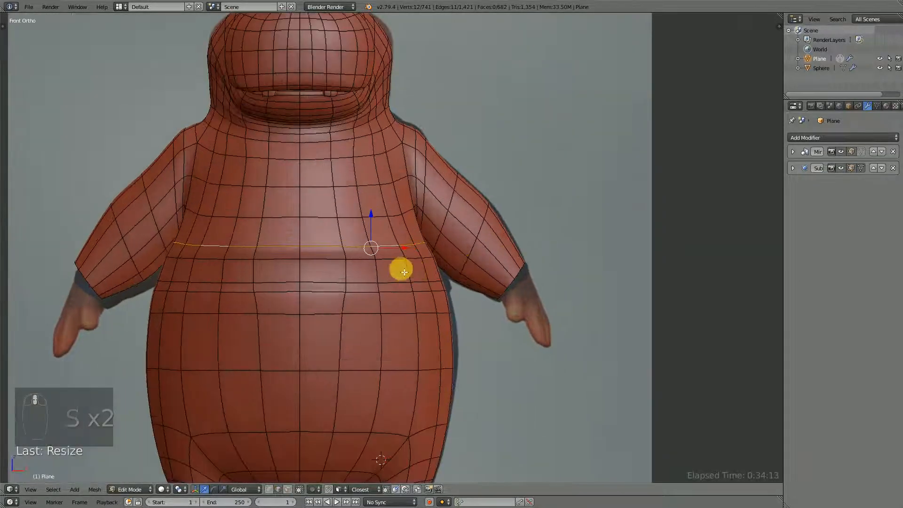
key(a)
- Preview the smoothed body in object mode, and examine the whole figure with its wireframe back in edit mode
key(Tab)
key(Tab)
scroll(375, 264, down, 3)
mouse_move(375, 263)
middle_down()
mouse_move(367, 273)
mouse_move(203, 264)
mouse_move(292, 248)
mouse_move(393, 260)
mouse_move(373, 272)
middle_up()
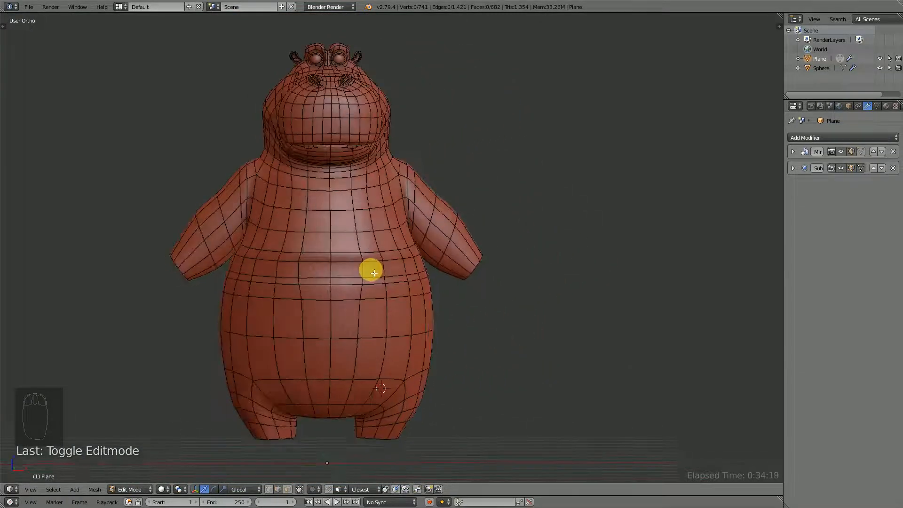
scroll(374, 273, up, 1)
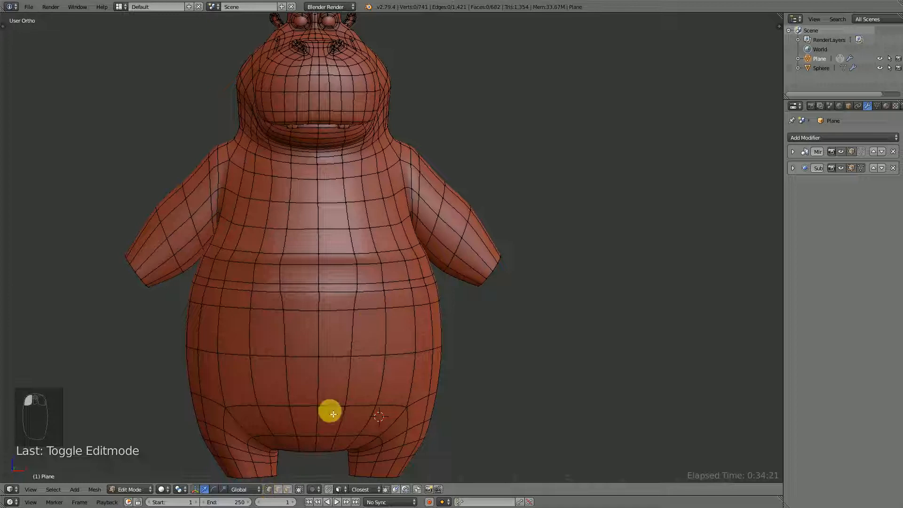
- Select the column of waist vertices beside the centre line in front view and edge-slide it about 0.22 toward the centre
right_click(367, 260)
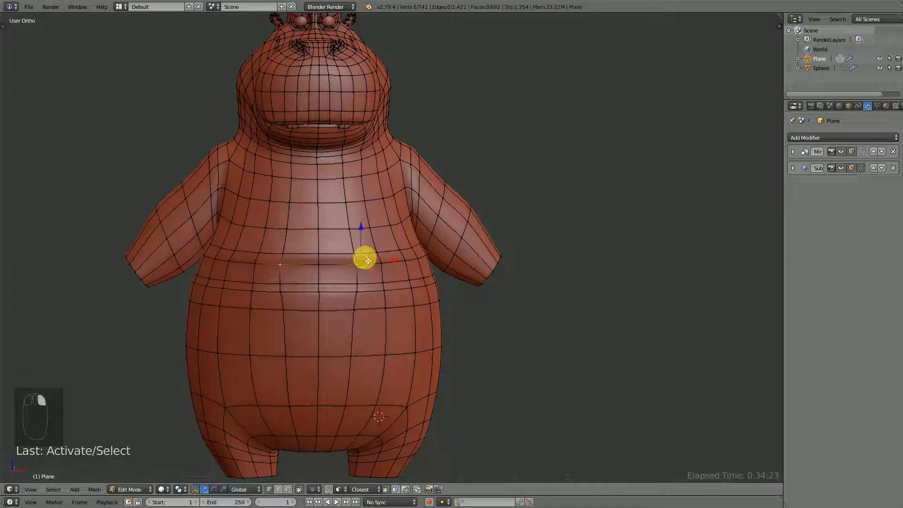
key(KP_1)
scroll(378, 287, up, 2)
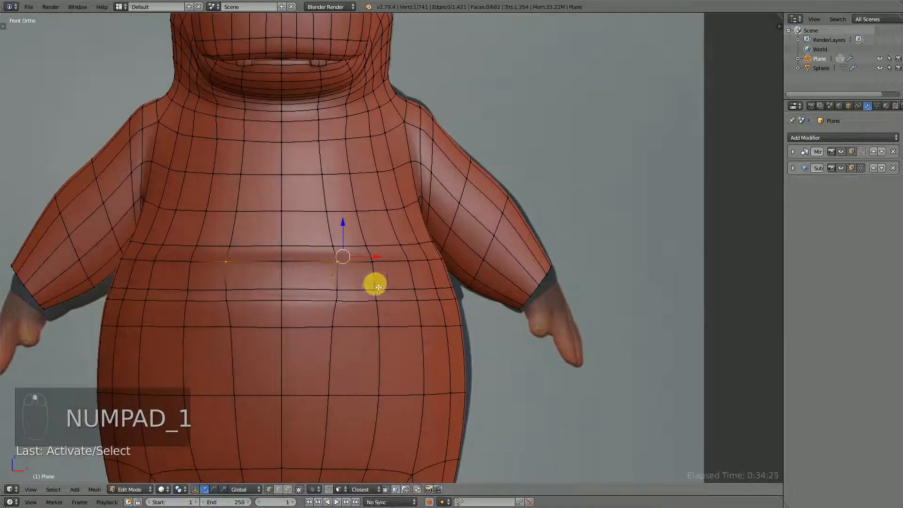
middle_drag(366, 276, 325, 286)
key(KP_1)
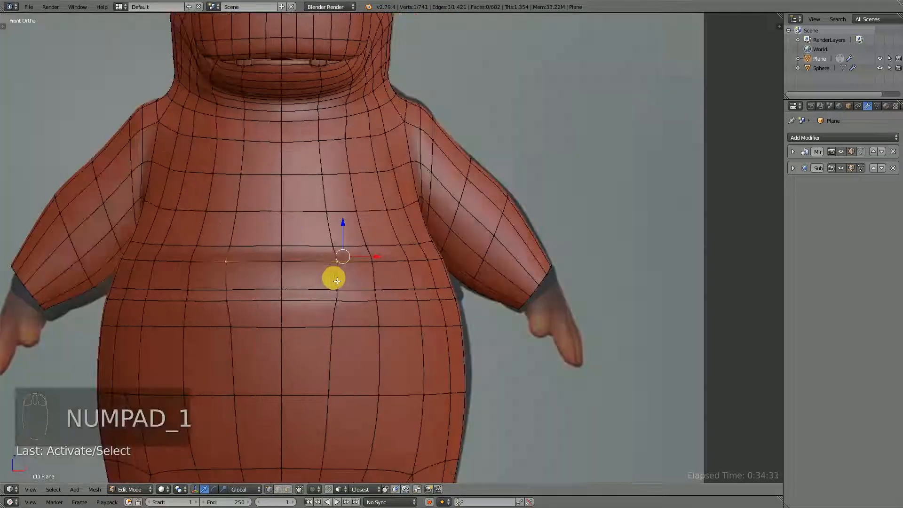
scroll(345, 275, down, 4)
scroll(371, 282, up, 5)
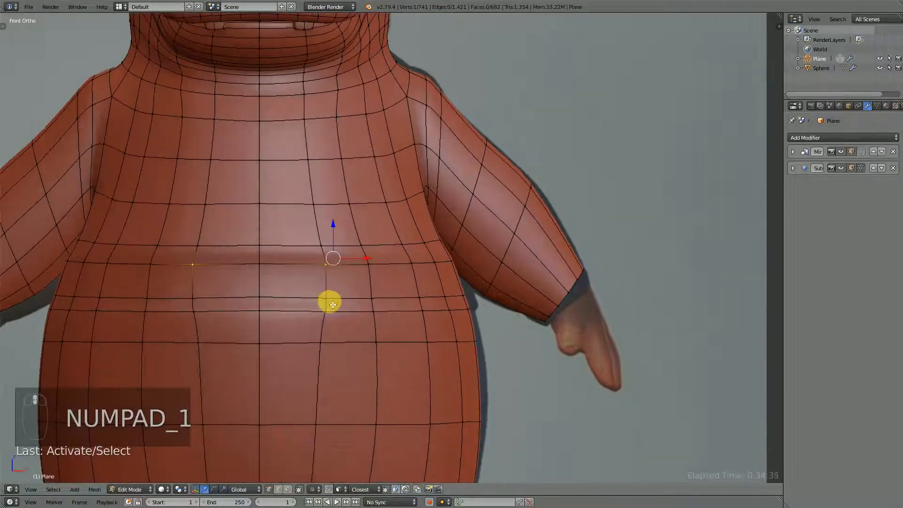
key(c)
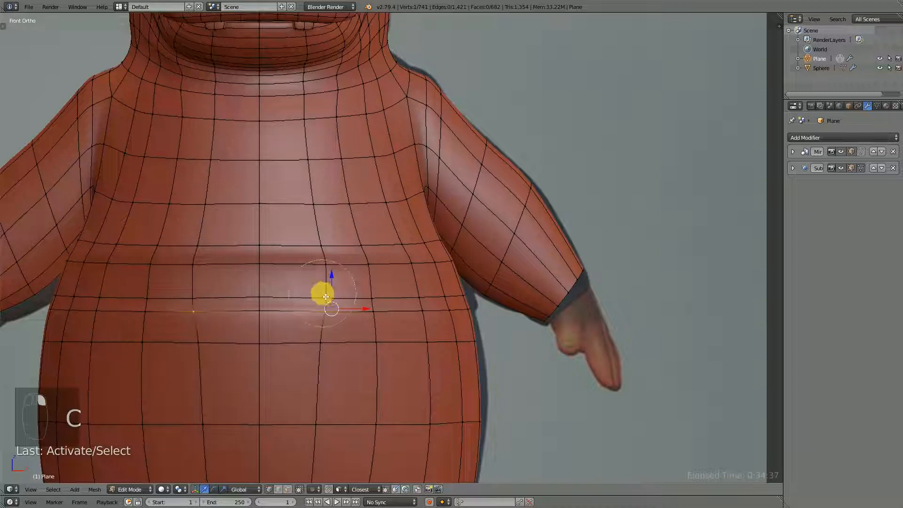
drag(321, 295, 317, 277)
click(319, 322)
right_click(314, 268)
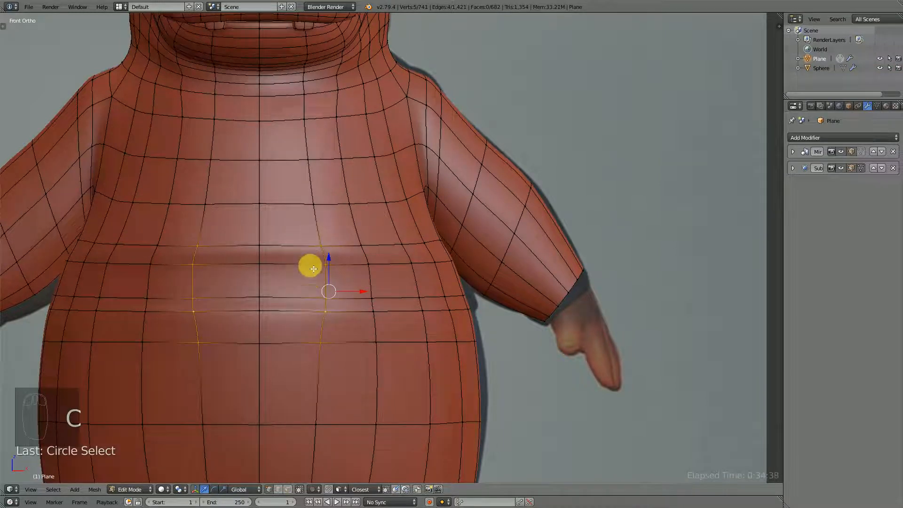
key(g)
key(g)
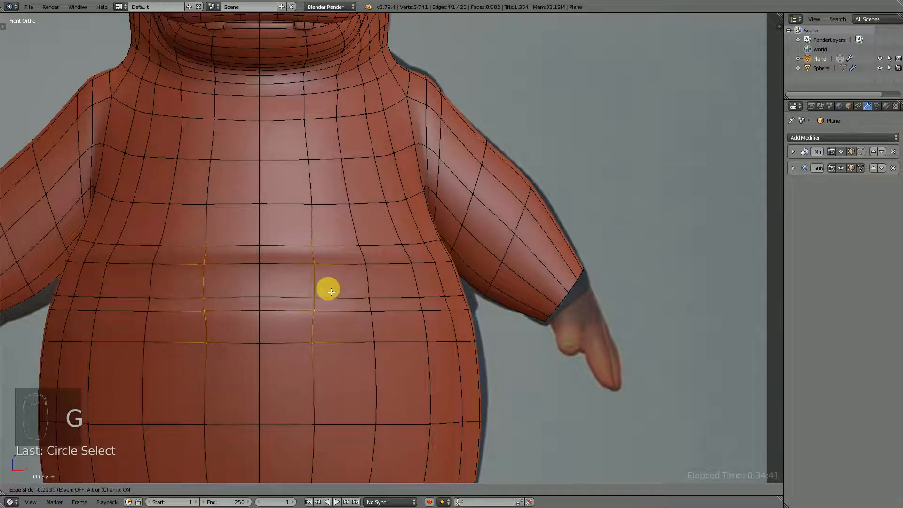
click(328, 291)
- Scale the selected waist vertex column along X to straighten it, and clear the selection
key(s)
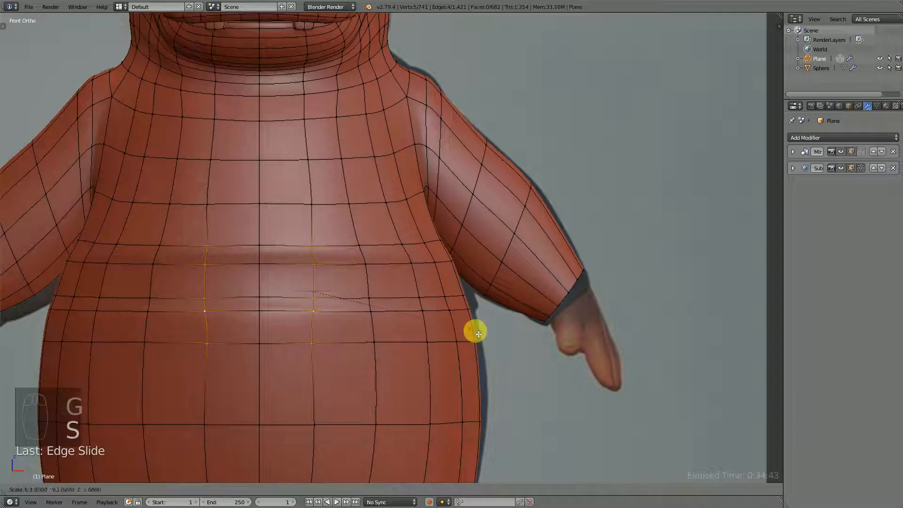
key(x)
click(392, 303)
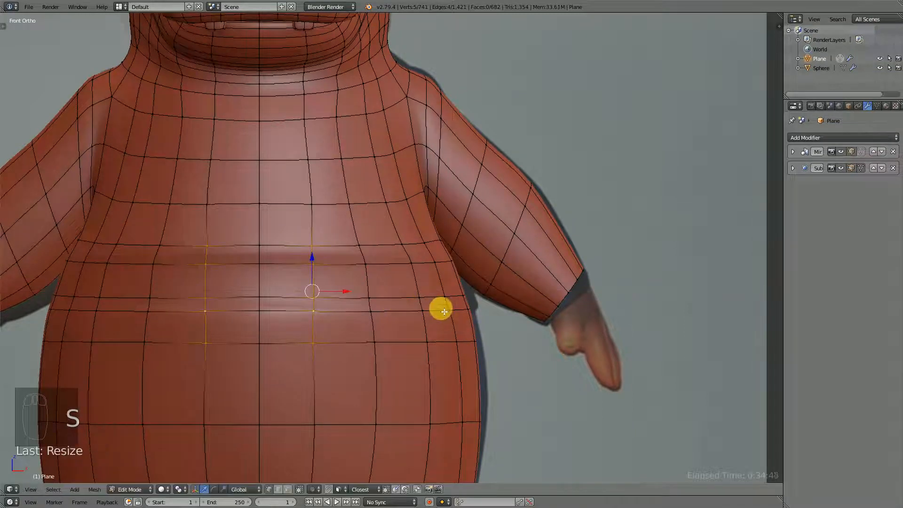
key(a)
scroll(403, 315, down, 1)
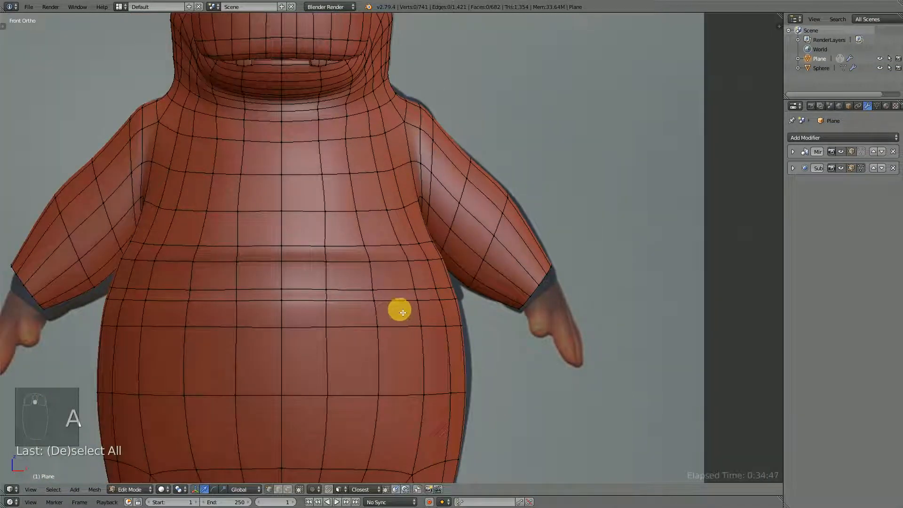
- Select the next waist vertex column outward, edge-slide it slightly toward the centre, and clear the selection
key(c)
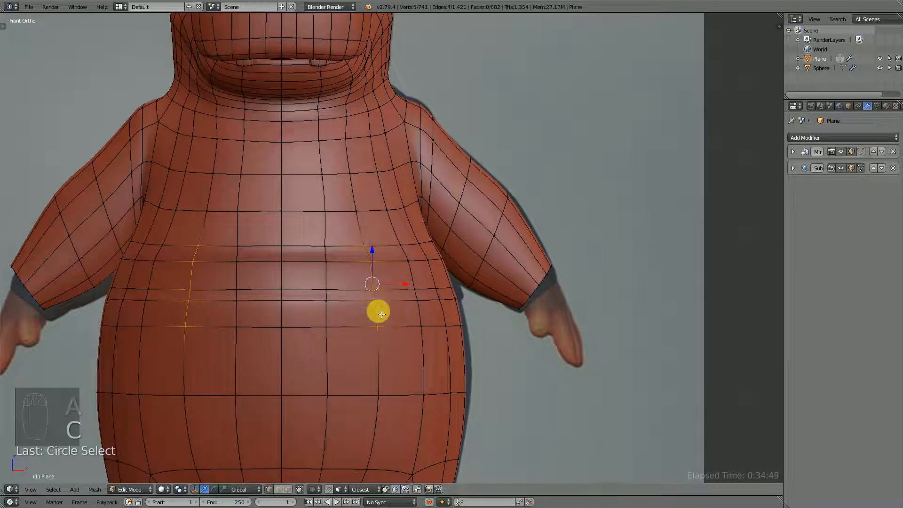
key(g)
key(g)
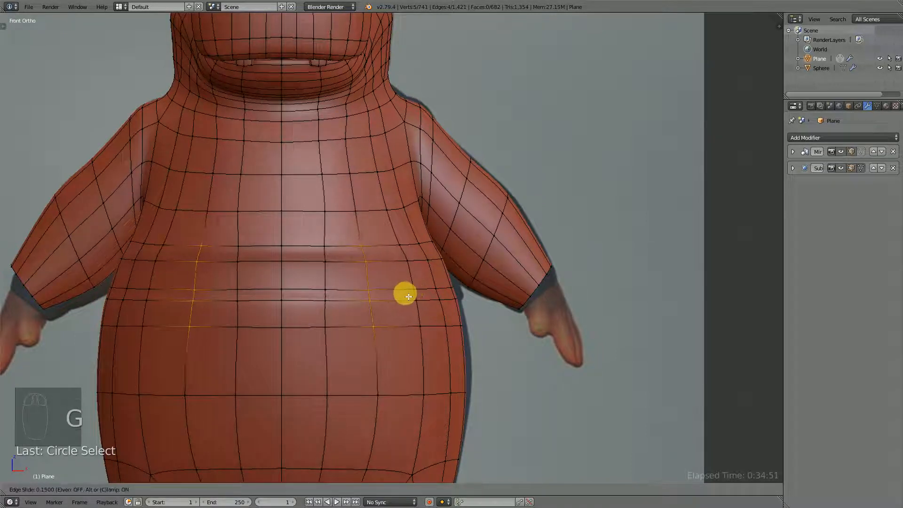
click(425, 308)
key(a)
- Preview the body in object mode from the side, return to edit mode, and save the blend file
scroll(405, 284, down, 3)
middle_drag(405, 284, 470, 300)
key(Tab)
key(Tab)
key(Tab)
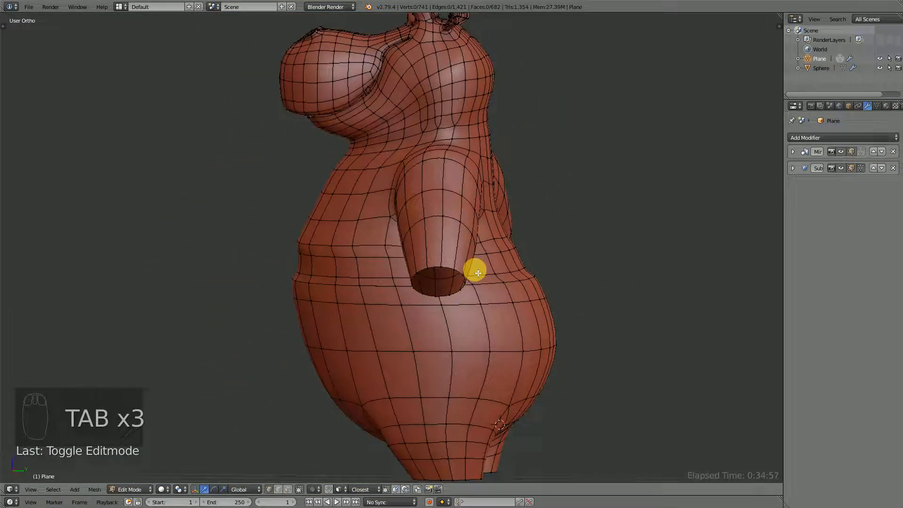
key(ctrl+s)
click(475, 270)
- Try dissolving the edge loop that runs from the cheek to the side of the neck, and undo the dissolve
middle_drag(465, 150, 464, 268)
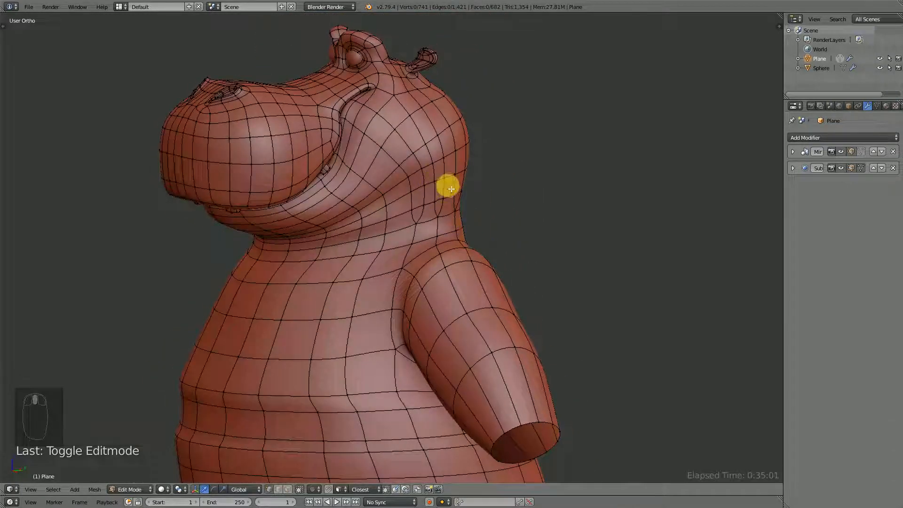
scroll(444, 204, up, 2)
scroll(444, 205, down, 3)
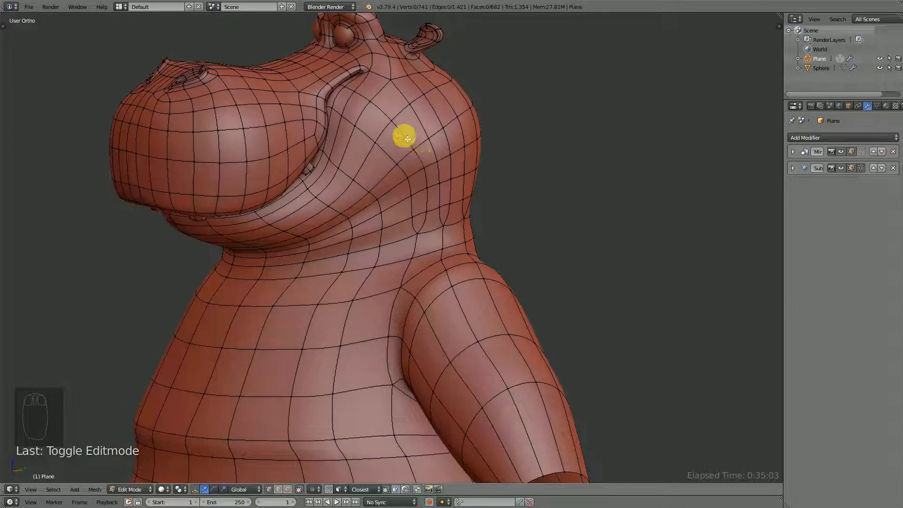
alt+right_click(422, 146)
key(x)
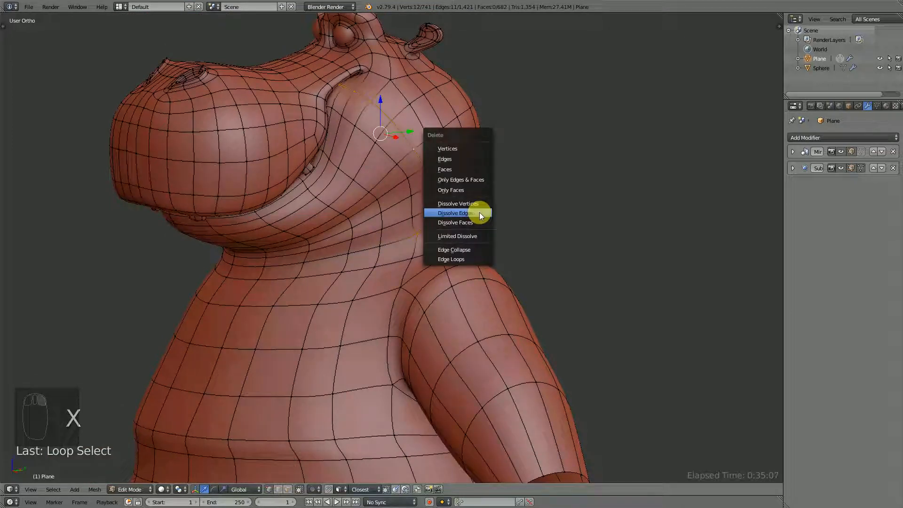
click(481, 212)
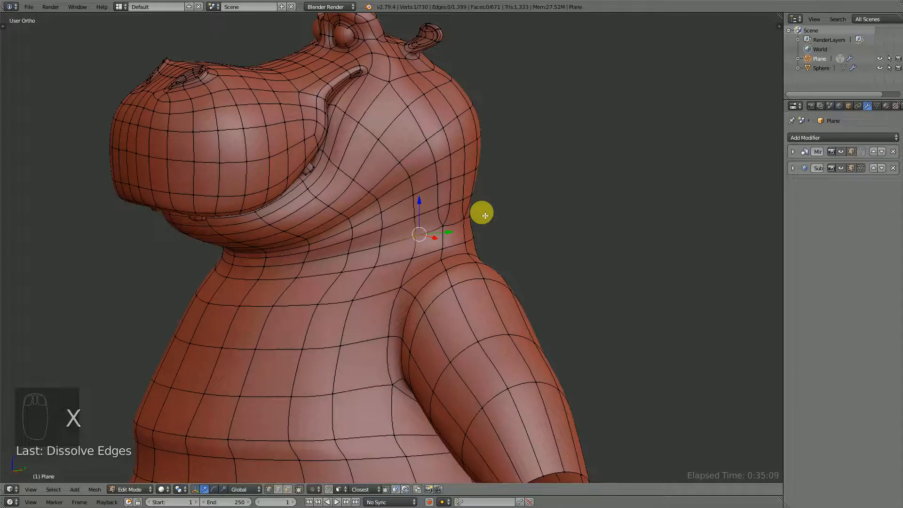
mouse_move(485, 216)
middle_down()
mouse_move(436, 216)
mouse_move(441, 208)
mouse_move(468, 211)
middle_up()
key(ctrl+z)
key(a)
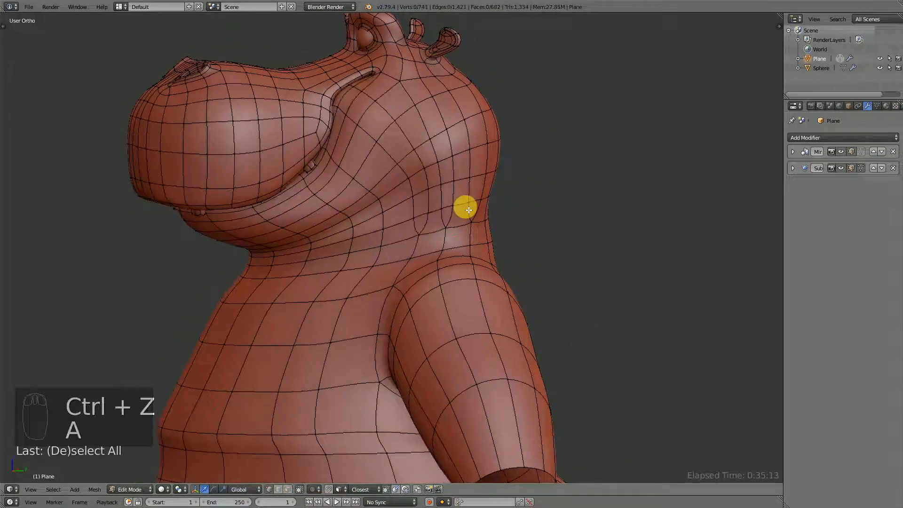
- Save the blend file with nothing selected
key(ctrl+s)
click(467, 205)
mouse_move(466, 214)
middle_down()
mouse_move(364, 218)
mouse_move(414, 209)
mouse_move(461, 230)
middle_up()
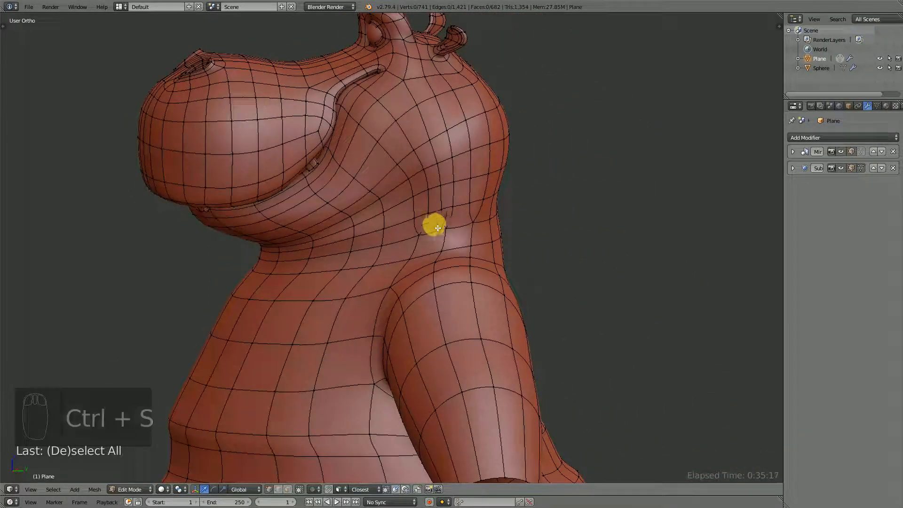
- Compare the whole figure's silhouette, arms and head with the reference image in front view
scroll(377, 251, down, 3)
middle_drag(377, 252, 472, 250)
scroll(375, 255, down, 4)
key(KP_1)
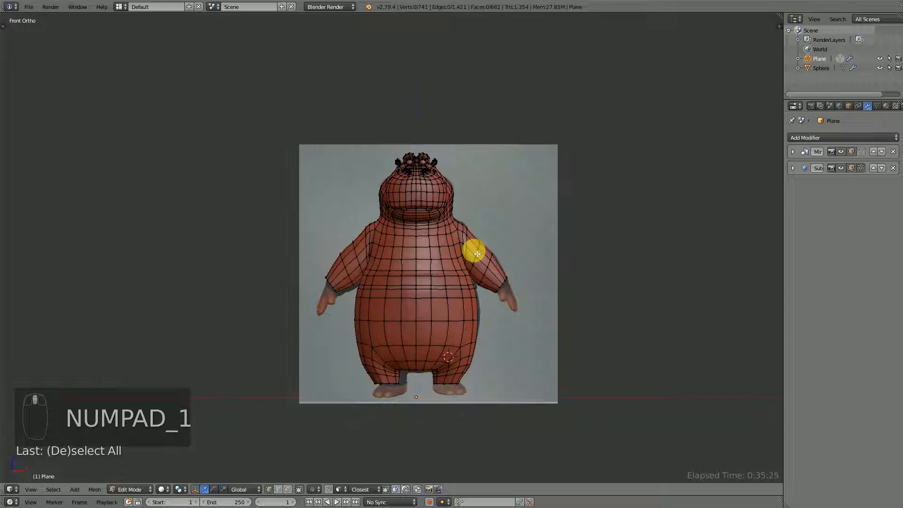
scroll(477, 254, up, 3)
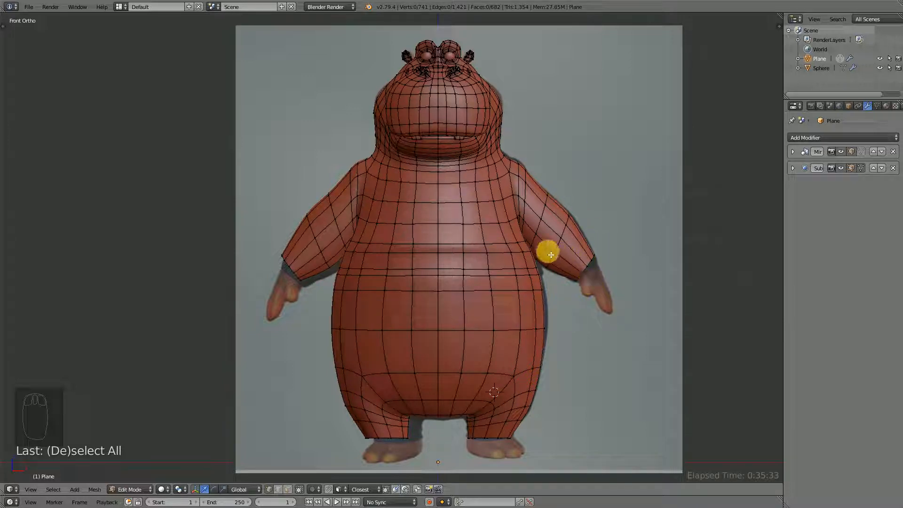
mouse_move(540, 213)
shift+middle_down()
mouse_move(570, 264)
mouse_move(547, 254)
mouse_move(539, 227)
shift+middle_up()
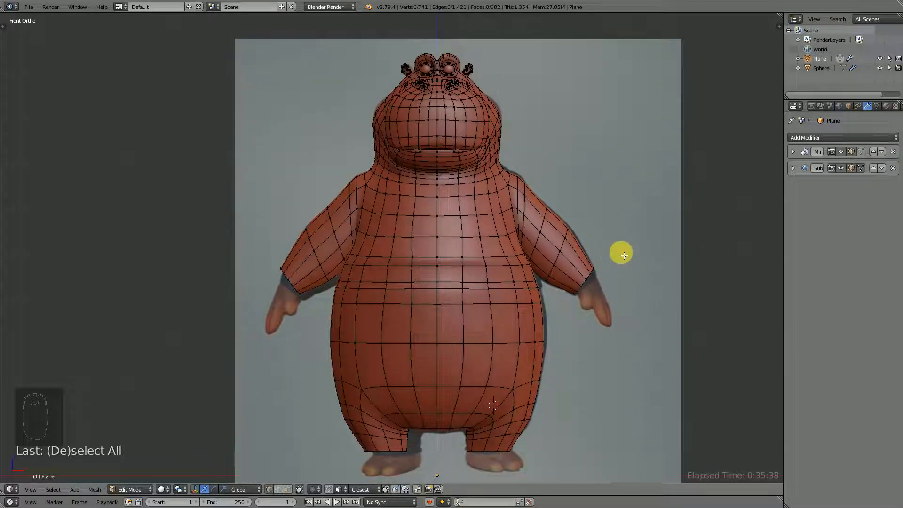
scroll(624, 256, up, 2)
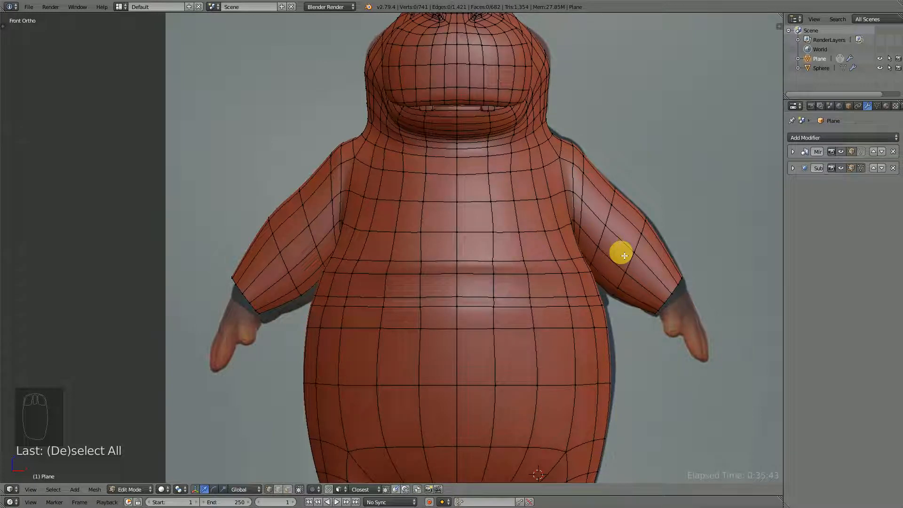
scroll(558, 217, down, 1)
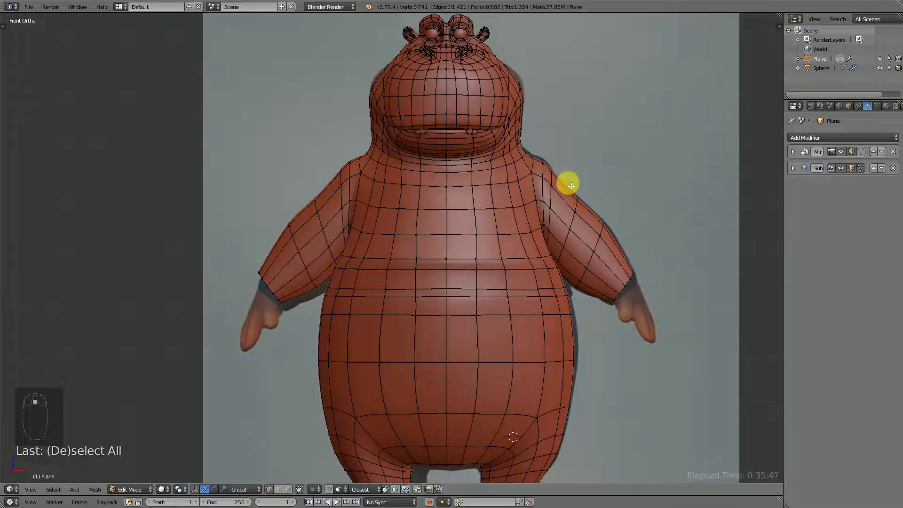
shift+middle_drag(569, 183, 566, 294)
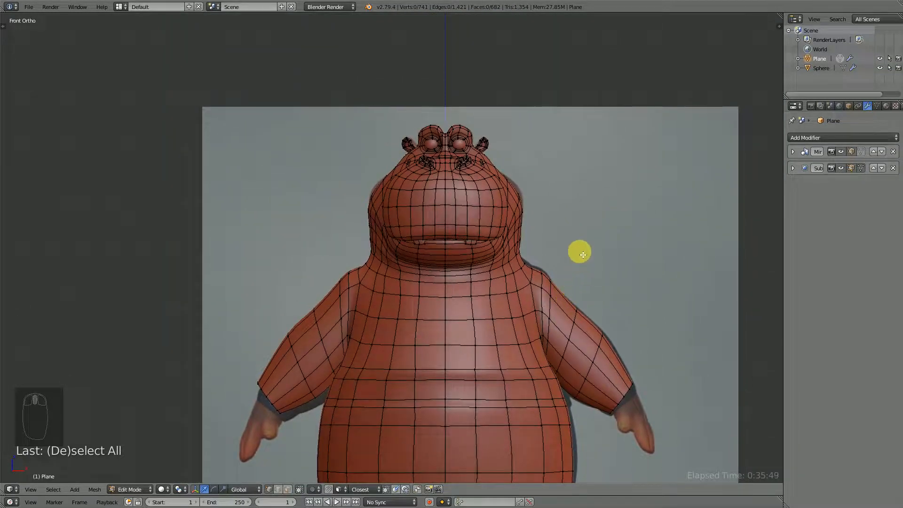